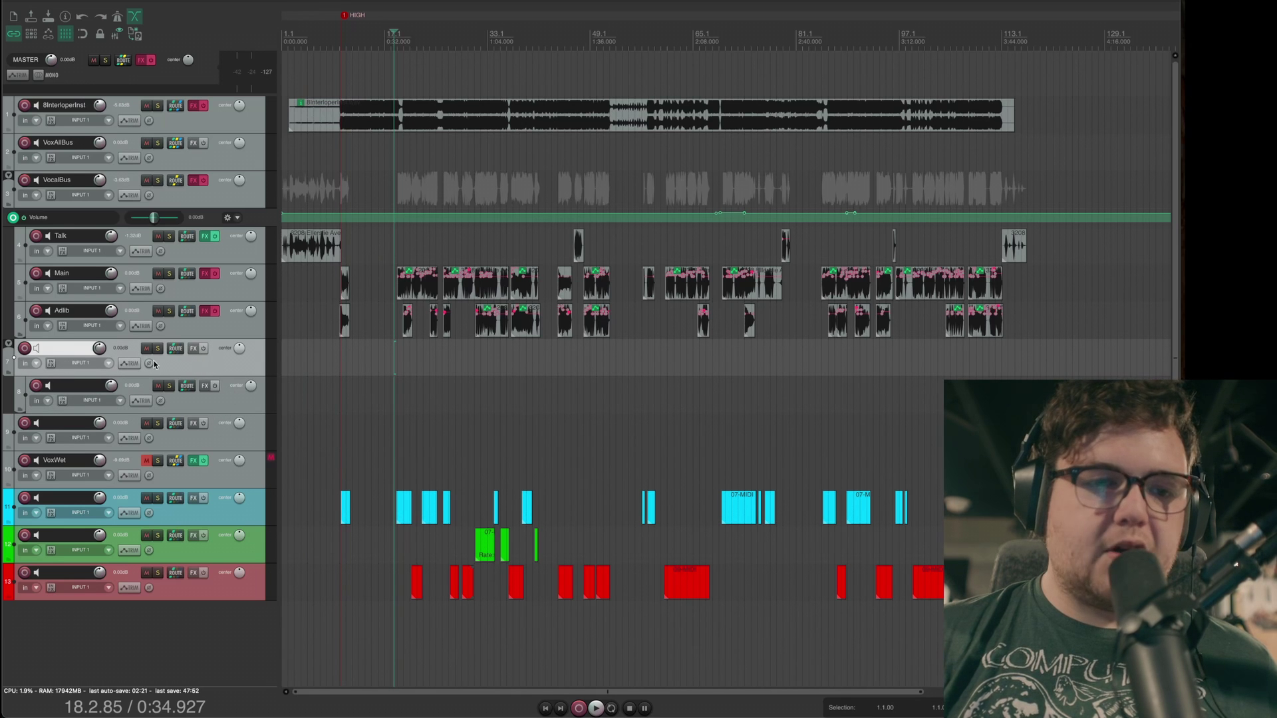
Step: Delete the two empty unnamed tracks directly below the Adlib track
{"action": "key", "text": "Delete"}
{"action": "left_click", "coordinate": [211, 368]}
{"action": "key", "text": "Delete"}
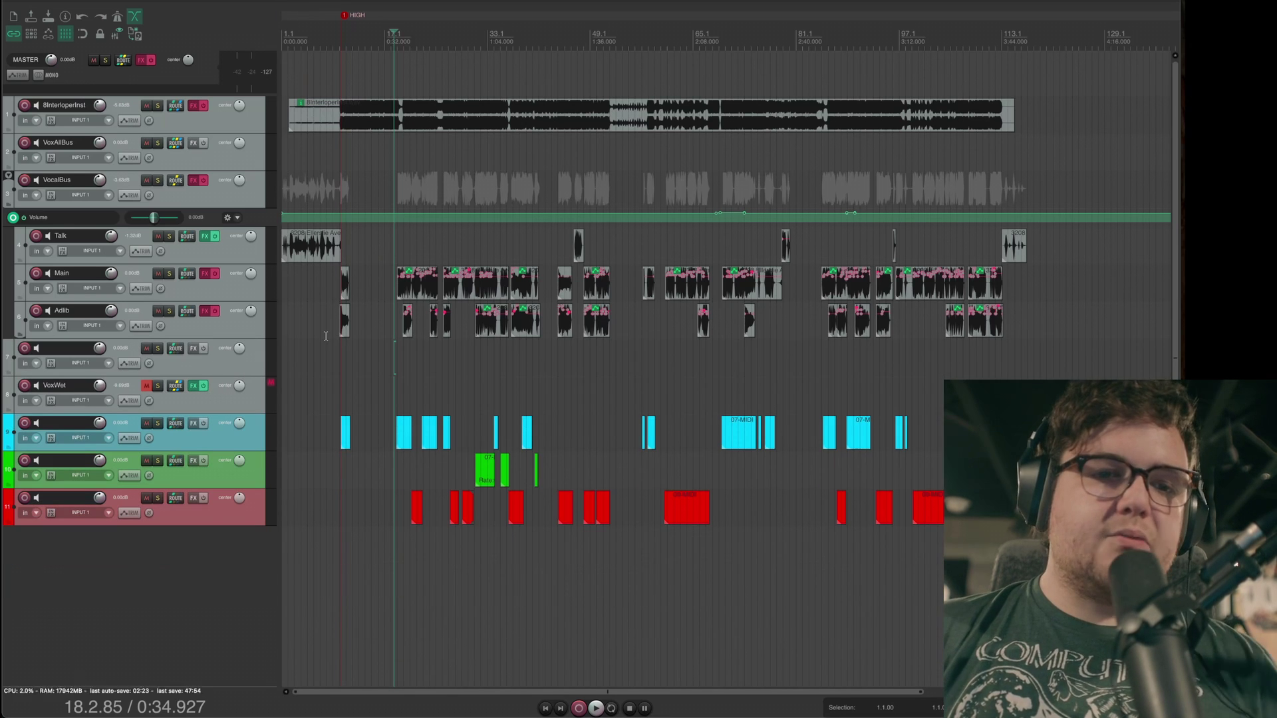
Step: Select the Adlib, Main and Talk tracks together, followed by the VocalBus track above them
{"action": "left_click", "coordinate": [224, 321]}
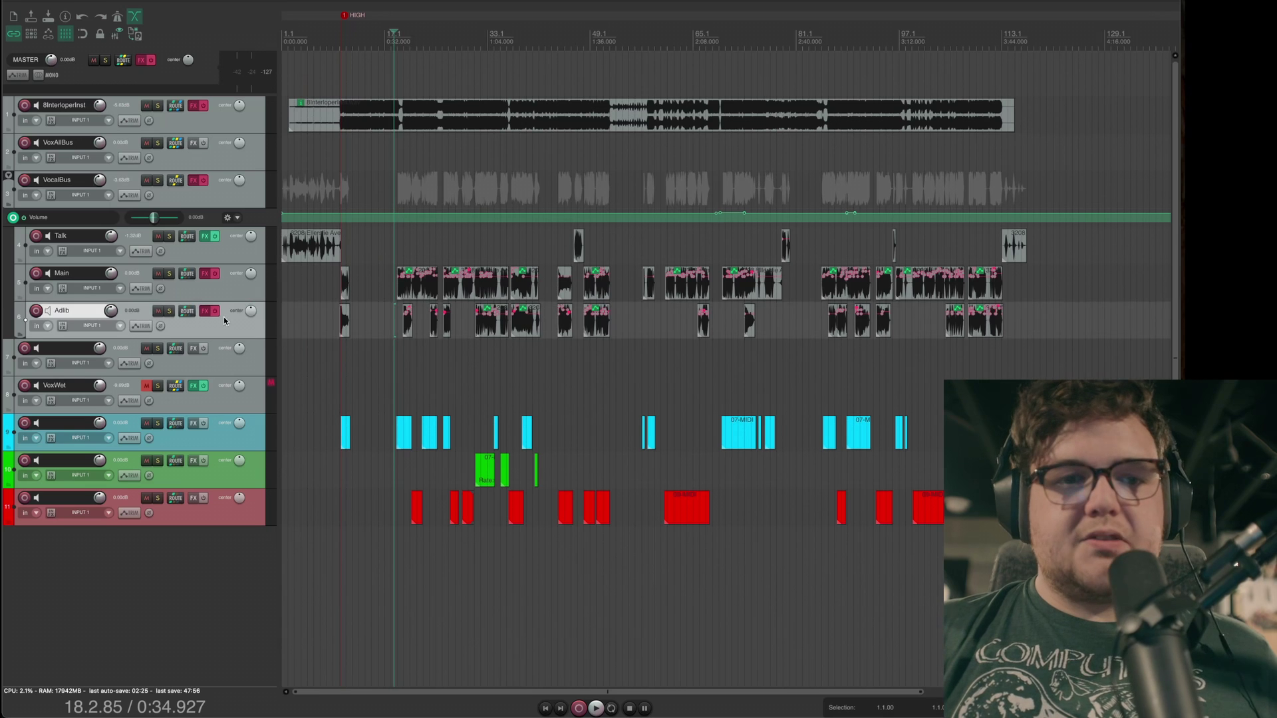
{"action": "left_click", "coordinate": [232, 289], "text": "ctrl"}
{"action": "left_click", "coordinate": [230, 256], "text": "ctrl"}
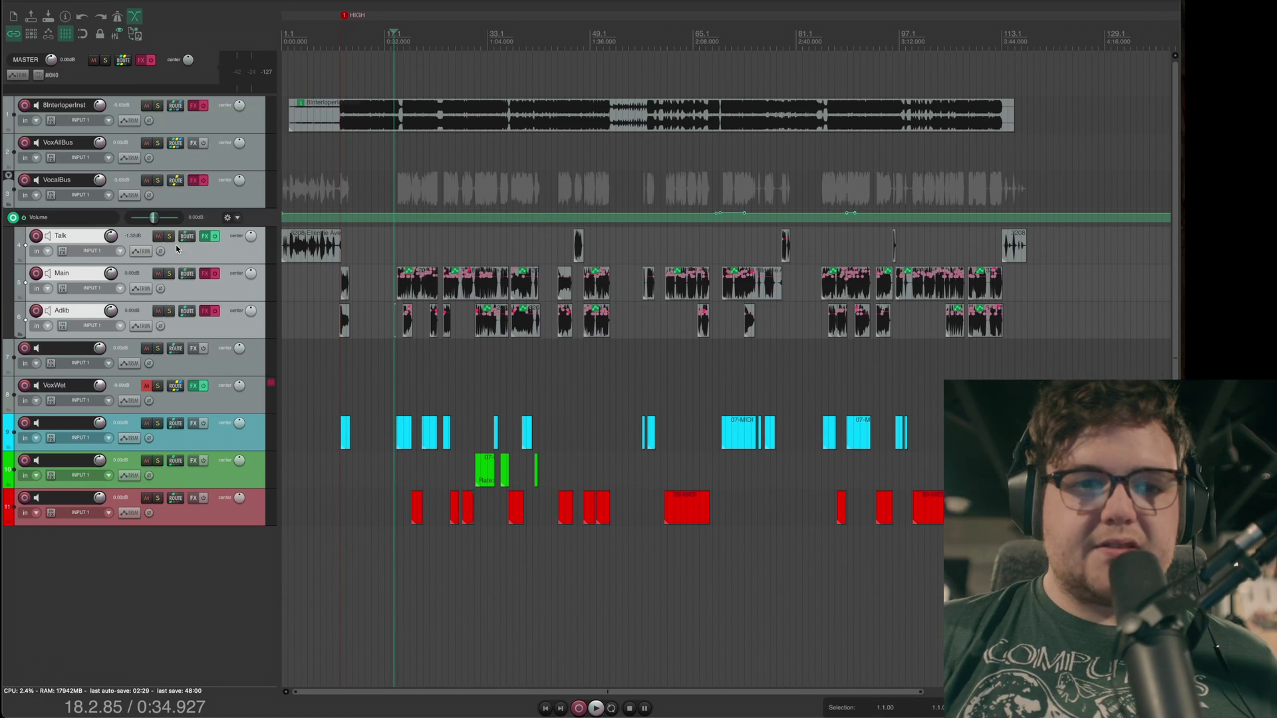
{"action": "left_click", "coordinate": [193, 183]}
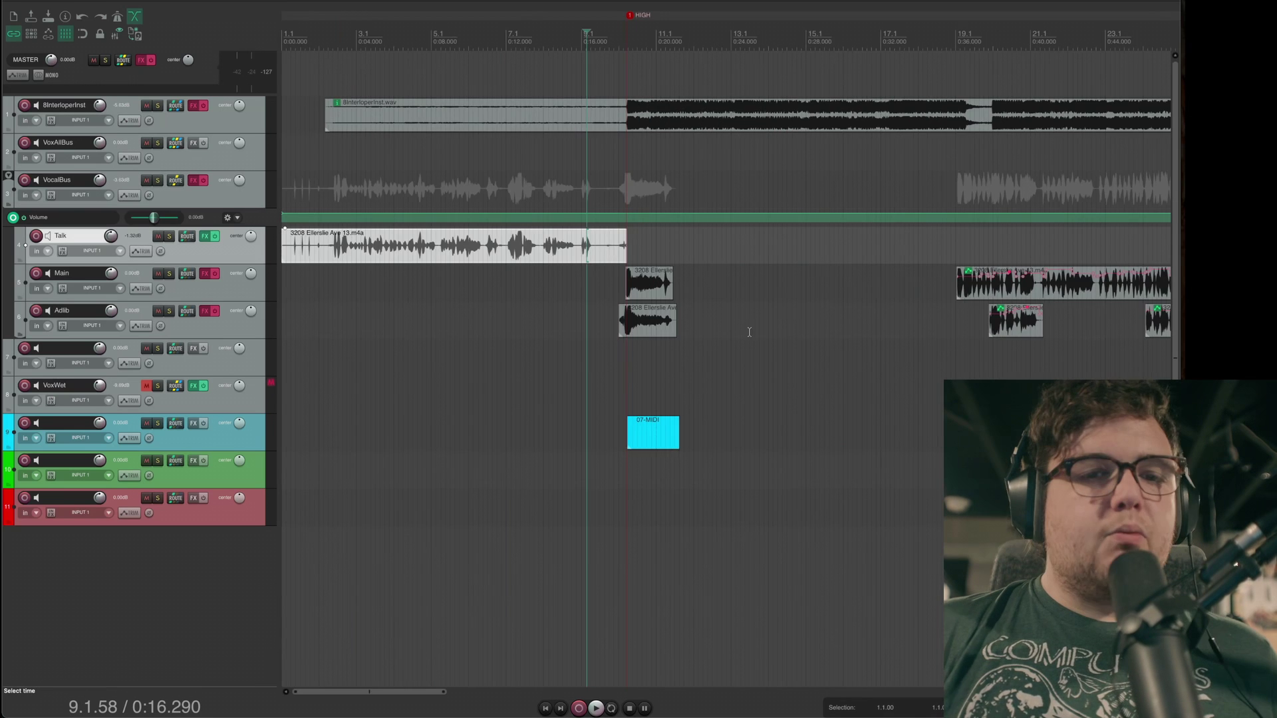
Step: Solo the Talk track and play its intro clip from about bar 2
{"action": "scroll", "coordinate": [400, 313], "scroll_direction": "down", "scroll_amount": 5}
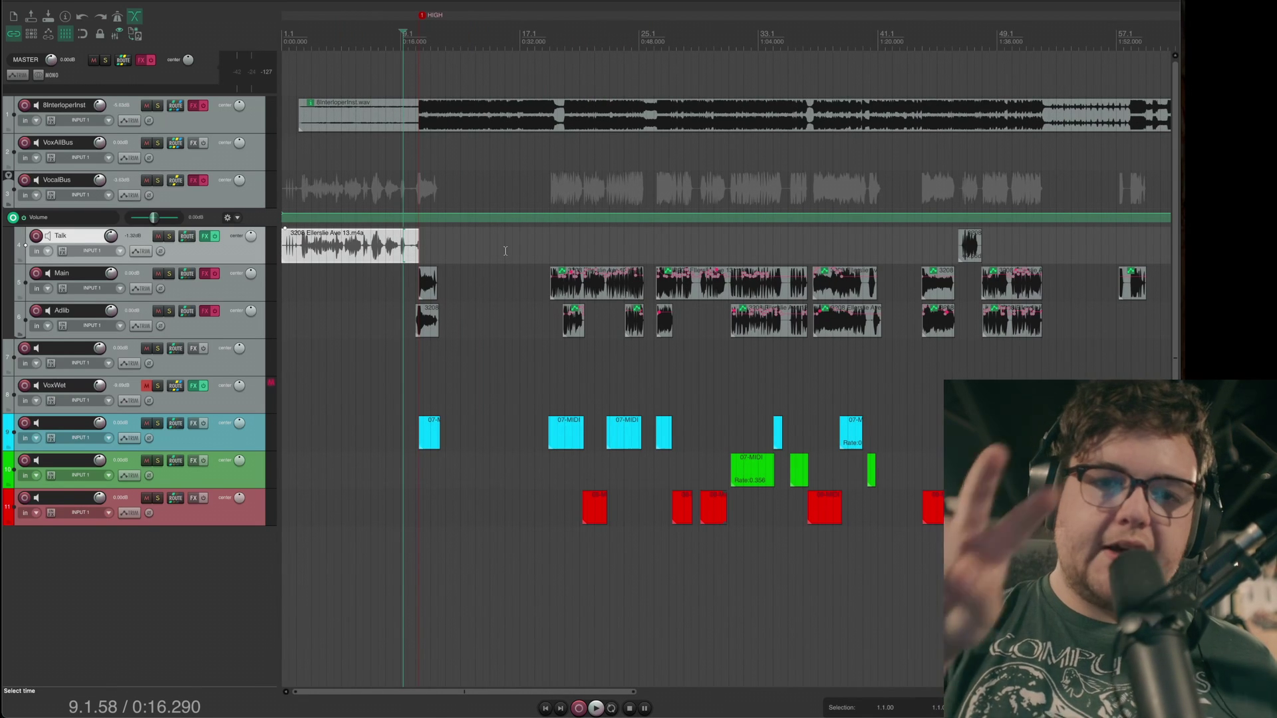
{"action": "left_click", "coordinate": [403, 272]}
{"action": "left_click", "coordinate": [301, 272]}
{"action": "left_click", "coordinate": [169, 236]}
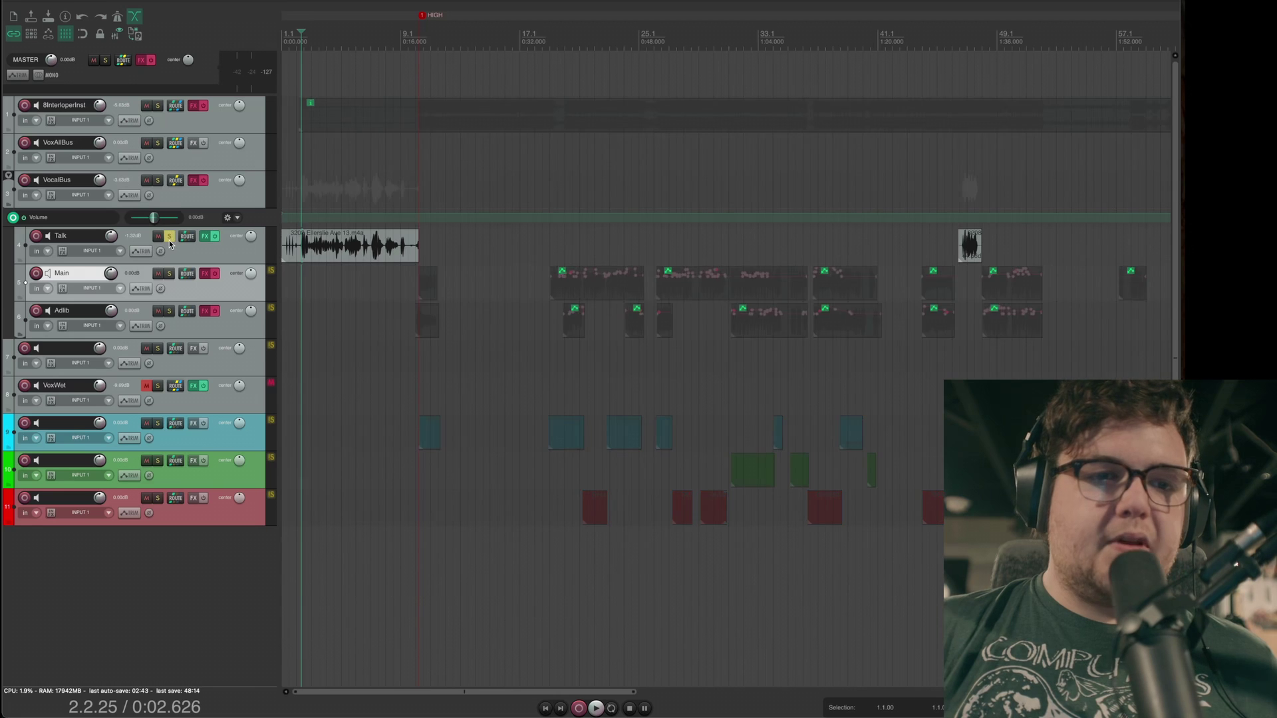
{"action": "scroll", "coordinate": [546, 278], "scroll_direction": "up", "scroll_amount": 5}
{"action": "key", "text": "space"}
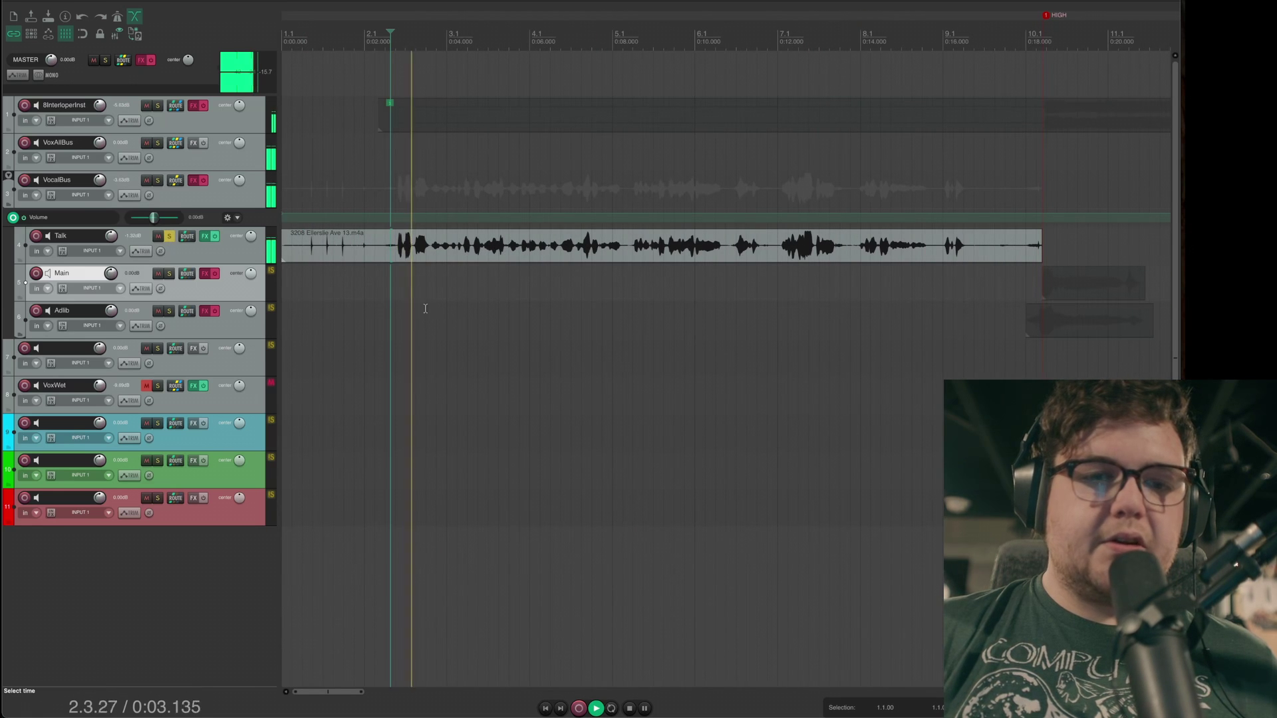
{"action": "scroll", "coordinate": [719, 131], "scroll_direction": "down", "scroll_amount": 2}
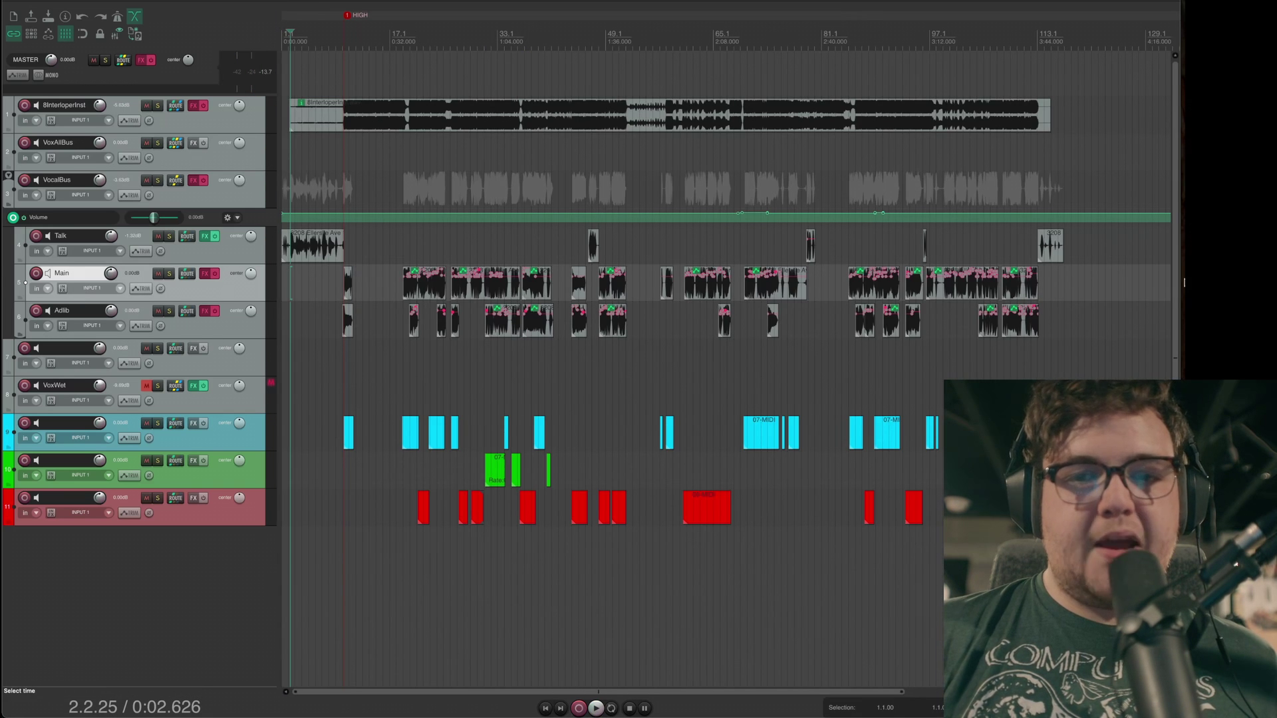
Step: Review the Adlib and VoxWet tracks and the MIDI clips on the blue, green and red tracks
{"action": "left_click", "coordinate": [1093, 321]}
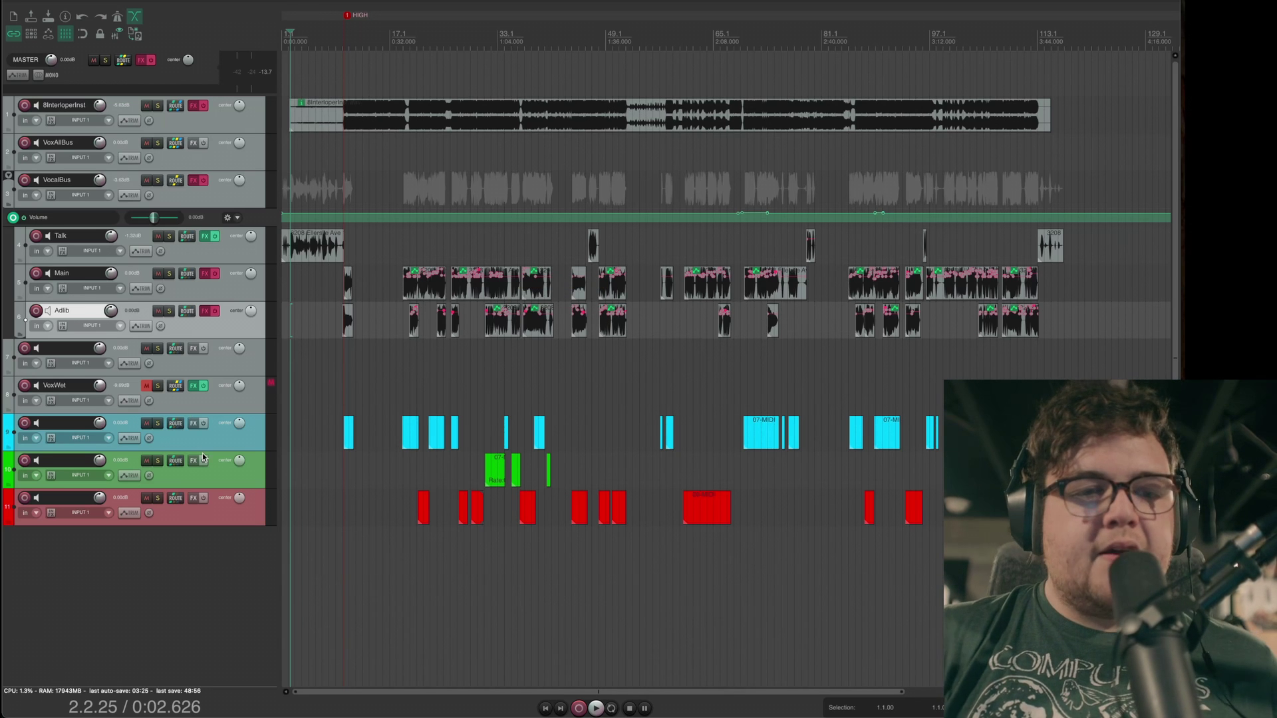
{"action": "left_click", "coordinate": [228, 446]}
{"action": "left_click", "coordinate": [230, 514], "text": "shift"}
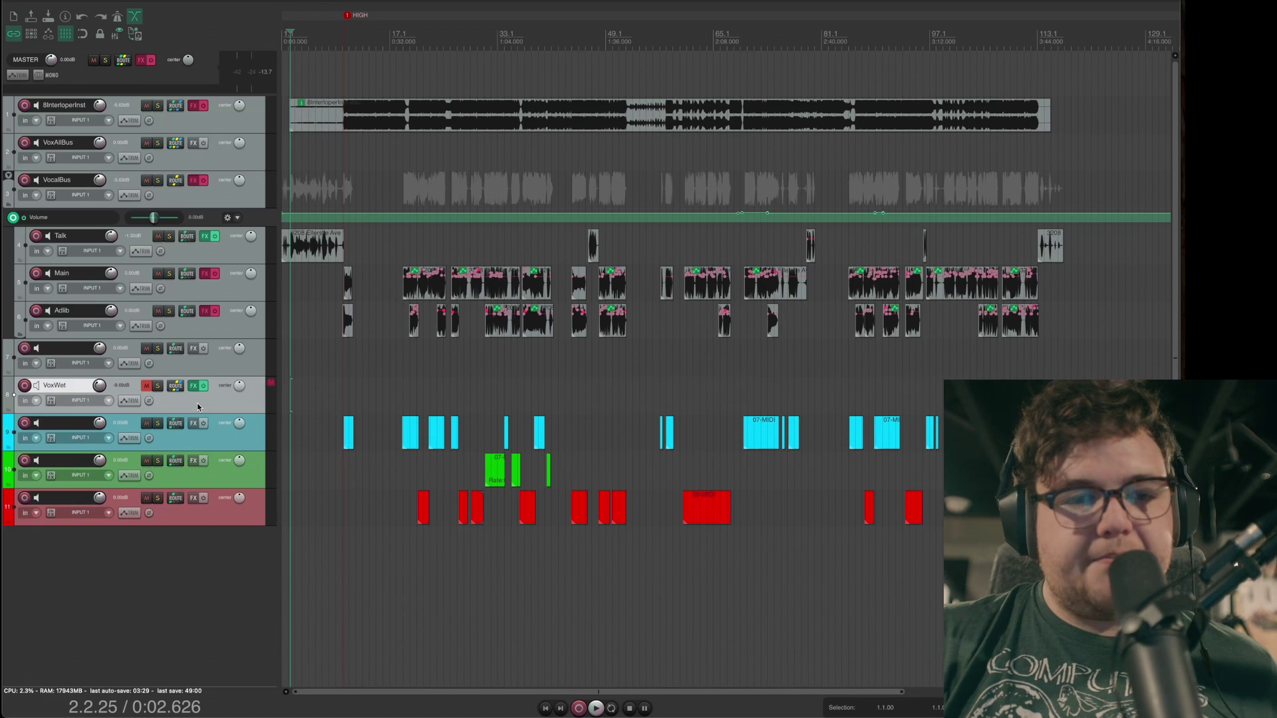
{"action": "key", "text": "Up"}
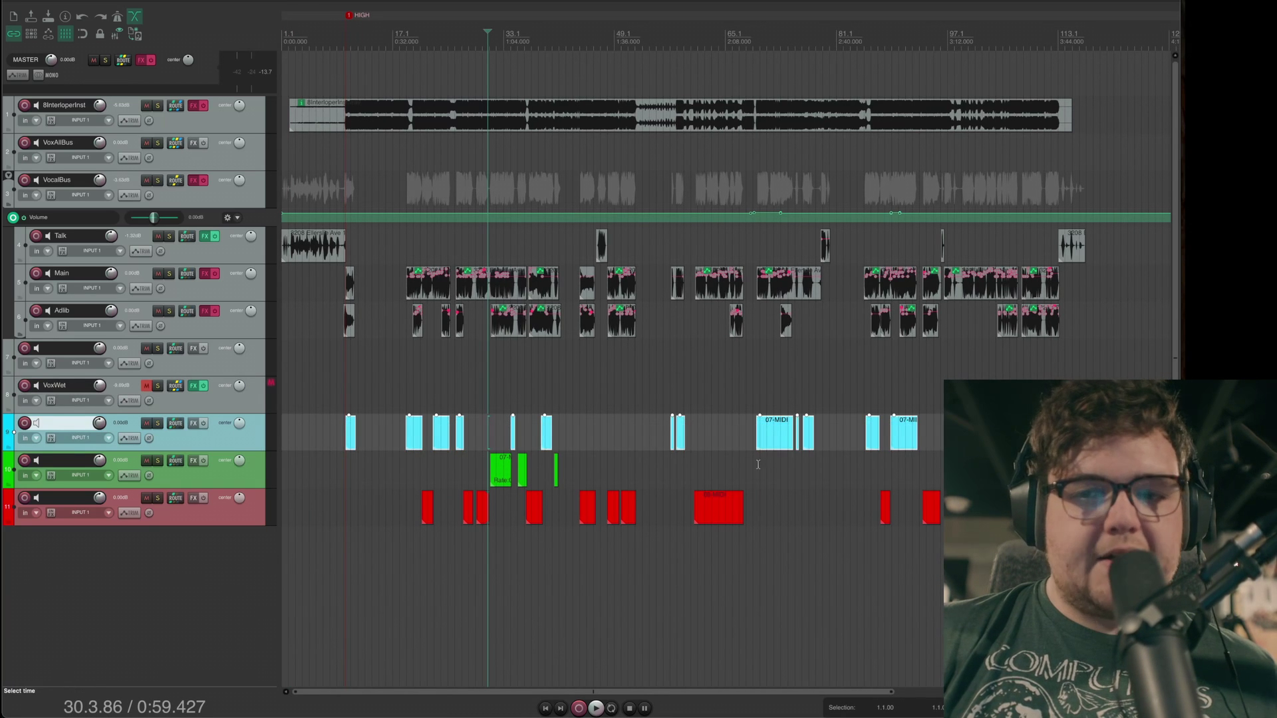
{"action": "left_click_drag", "start_coordinate": [341, 476], "coordinate": [618, 469]}
{"action": "left_click_drag", "start_coordinate": [329, 503], "coordinate": [944, 512]}
Step: Examine the Main track's vocal clip starting at bar 19 and its volume envelope
{"action": "left_click", "coordinate": [408, 359]}
{"action": "scroll", "coordinate": [633, 356], "scroll_direction": "up", "scroll_amount": 5}
{"action": "scroll", "coordinate": [633, 357], "scroll_direction": "down", "scroll_amount": 3}
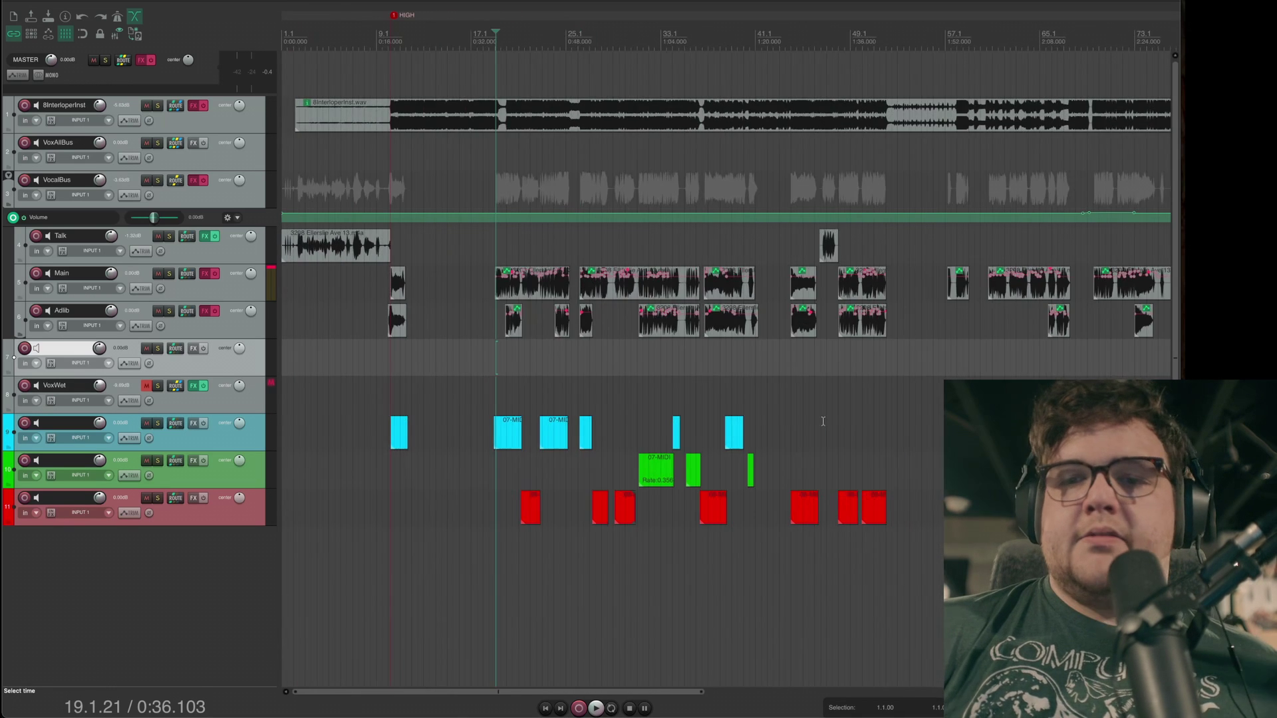
{"action": "scroll", "coordinate": [717, 422], "scroll_direction": "up", "scroll_amount": 4}
{"action": "scroll", "coordinate": [563, 320], "scroll_direction": "down", "scroll_amount": 2}
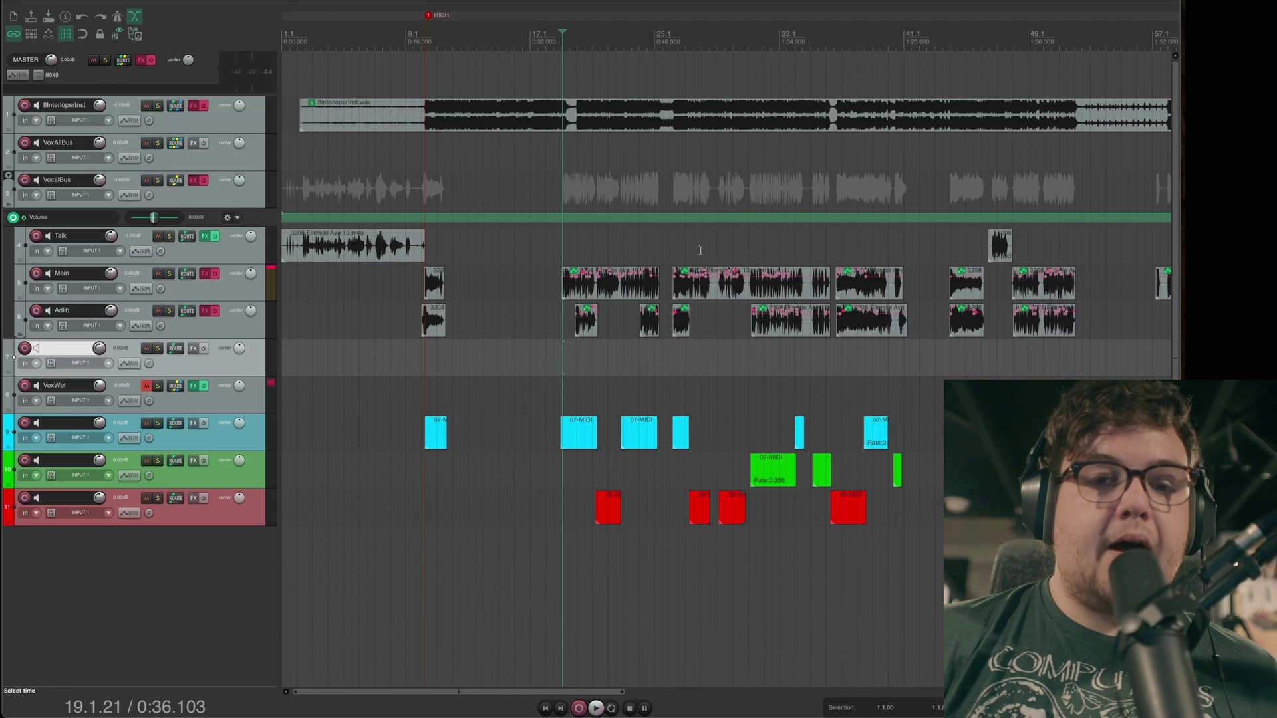
{"action": "left_click", "coordinate": [585, 285]}
{"action": "scroll", "coordinate": [706, 292], "scroll_direction": "up", "scroll_amount": 6}
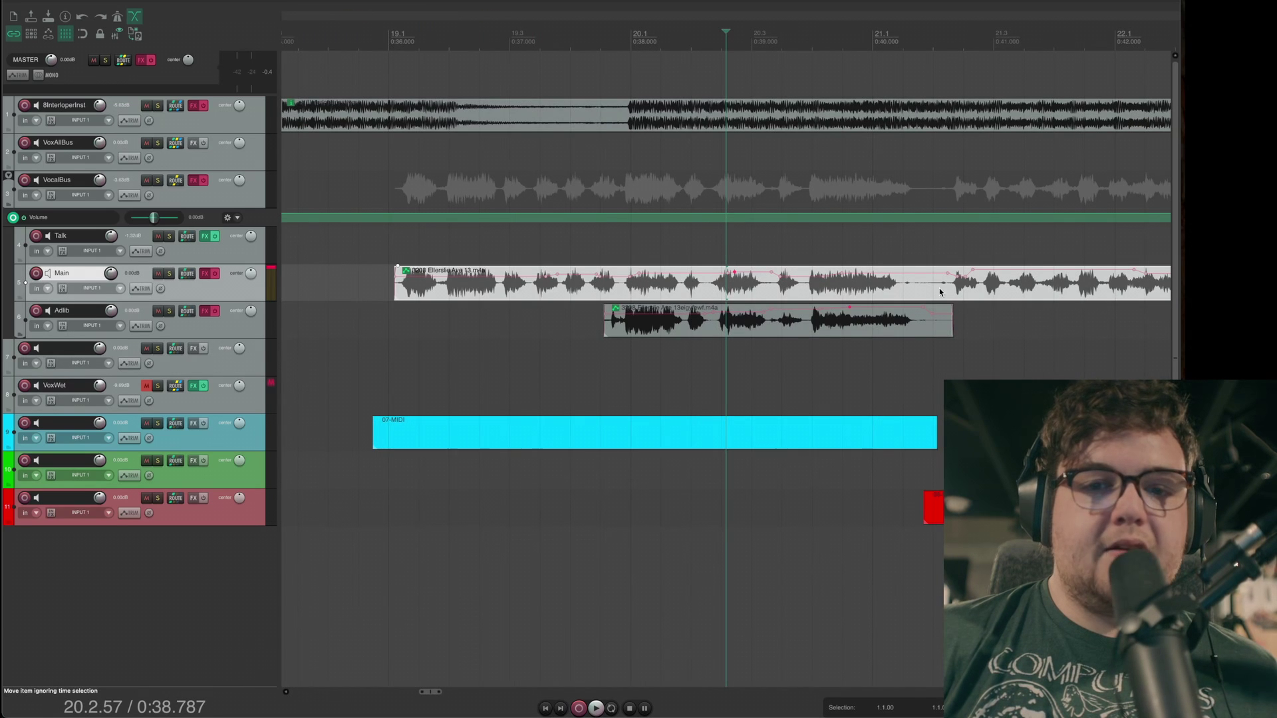
{"action": "scroll", "coordinate": [689, 288], "scroll_direction": "down", "scroll_amount": 5}
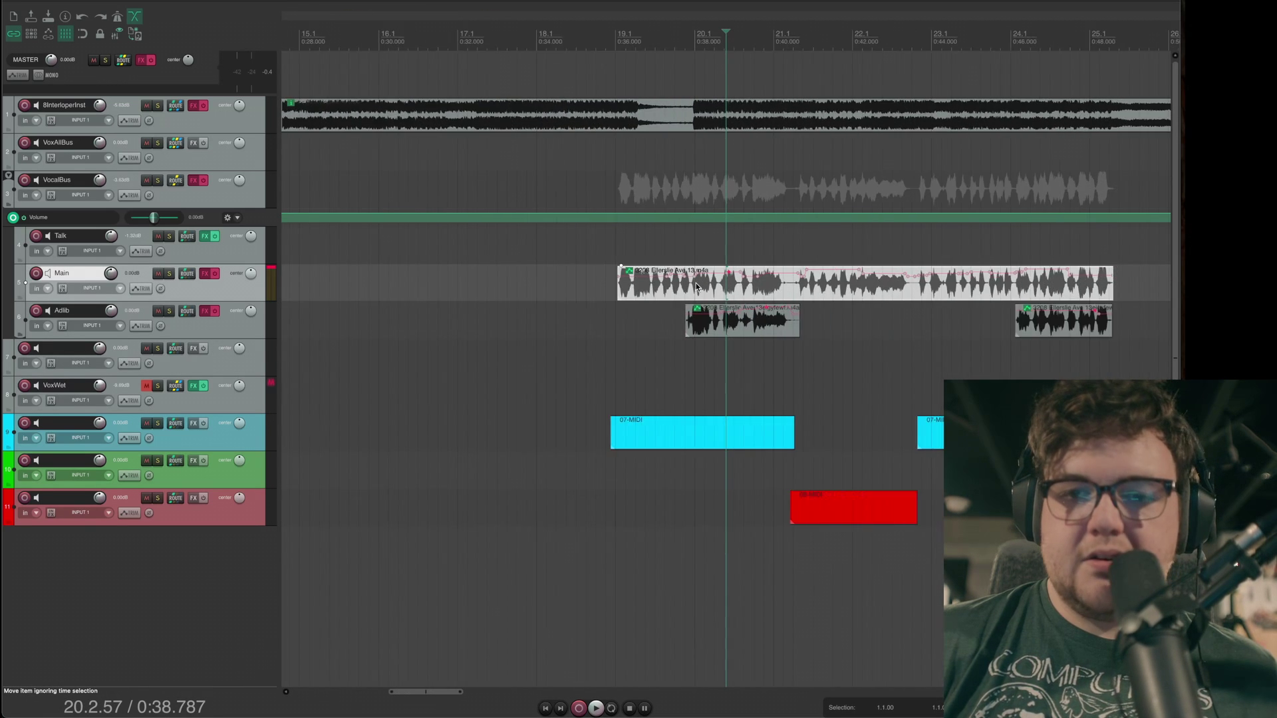
{"action": "scroll", "coordinate": [922, 298], "scroll_direction": "down", "scroll_amount": 2}
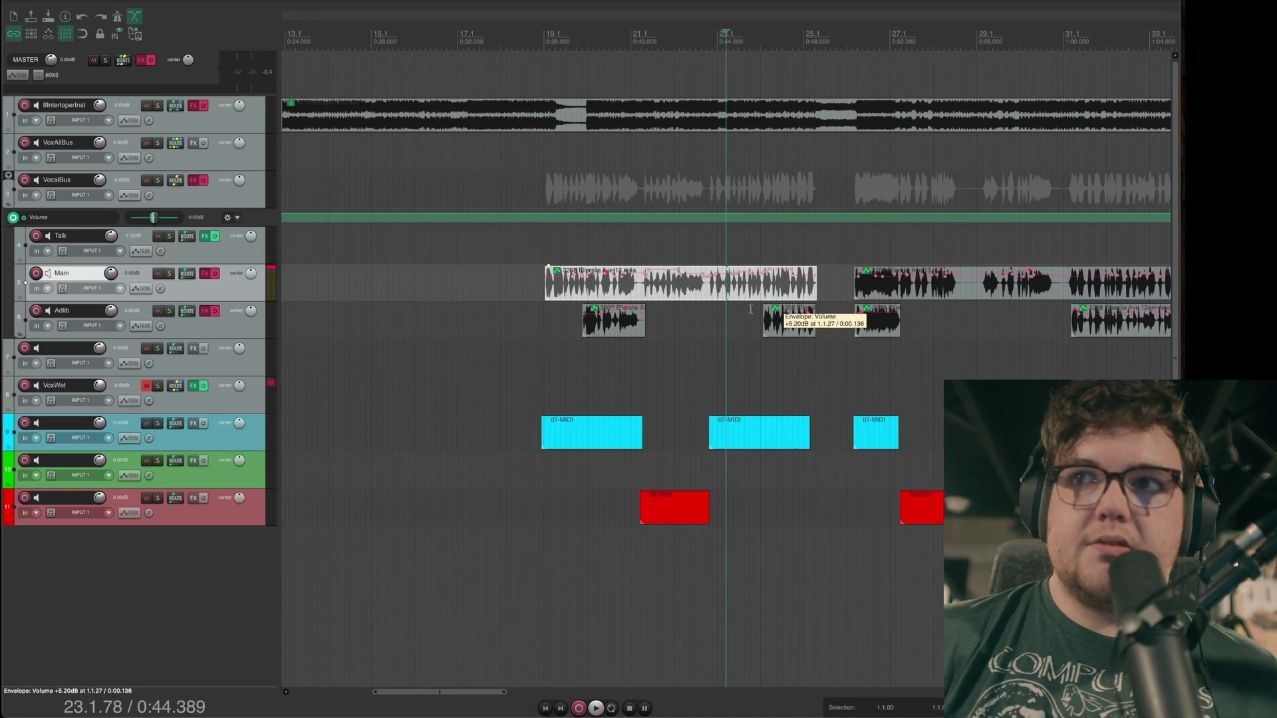
Step: Toggle the volume envelope of the Main clip at bar 19 off and on to compare its waveform levels
{"action": "left_click", "coordinate": [679, 290]}
{"action": "key", "text": "shift+v"}
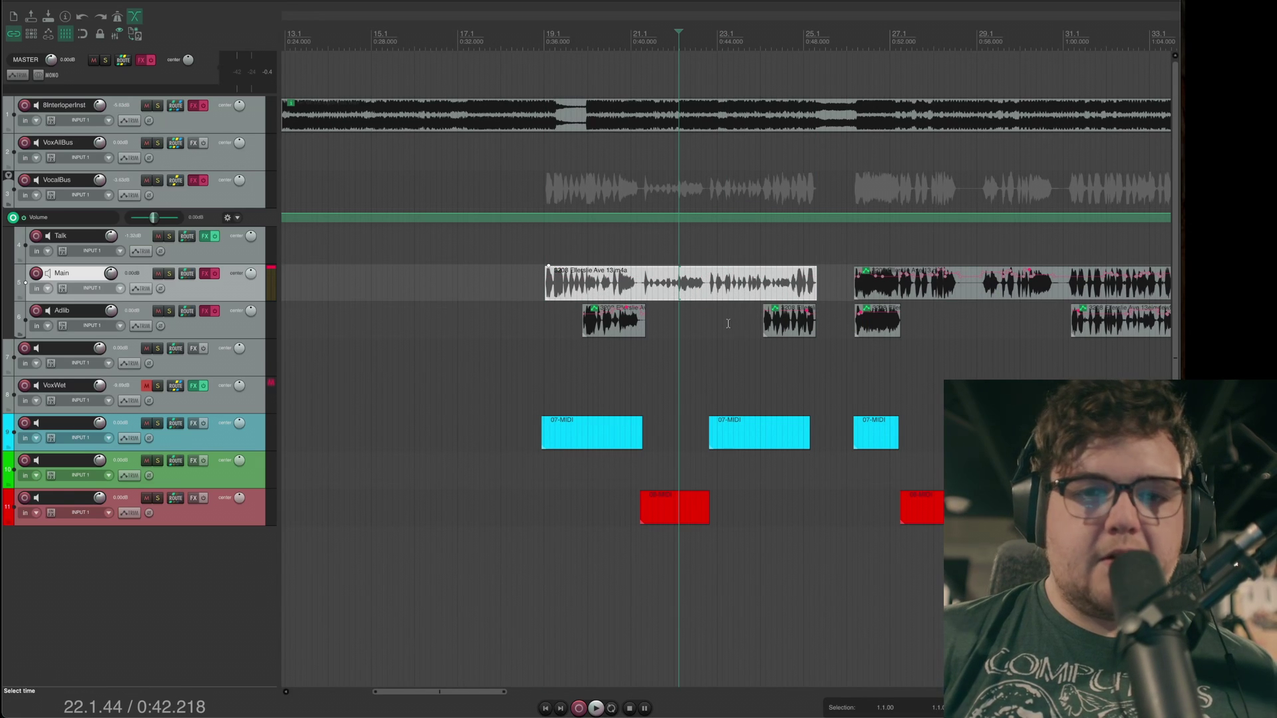
{"action": "scroll", "coordinate": [709, 347], "scroll_direction": "up", "scroll_amount": 3}
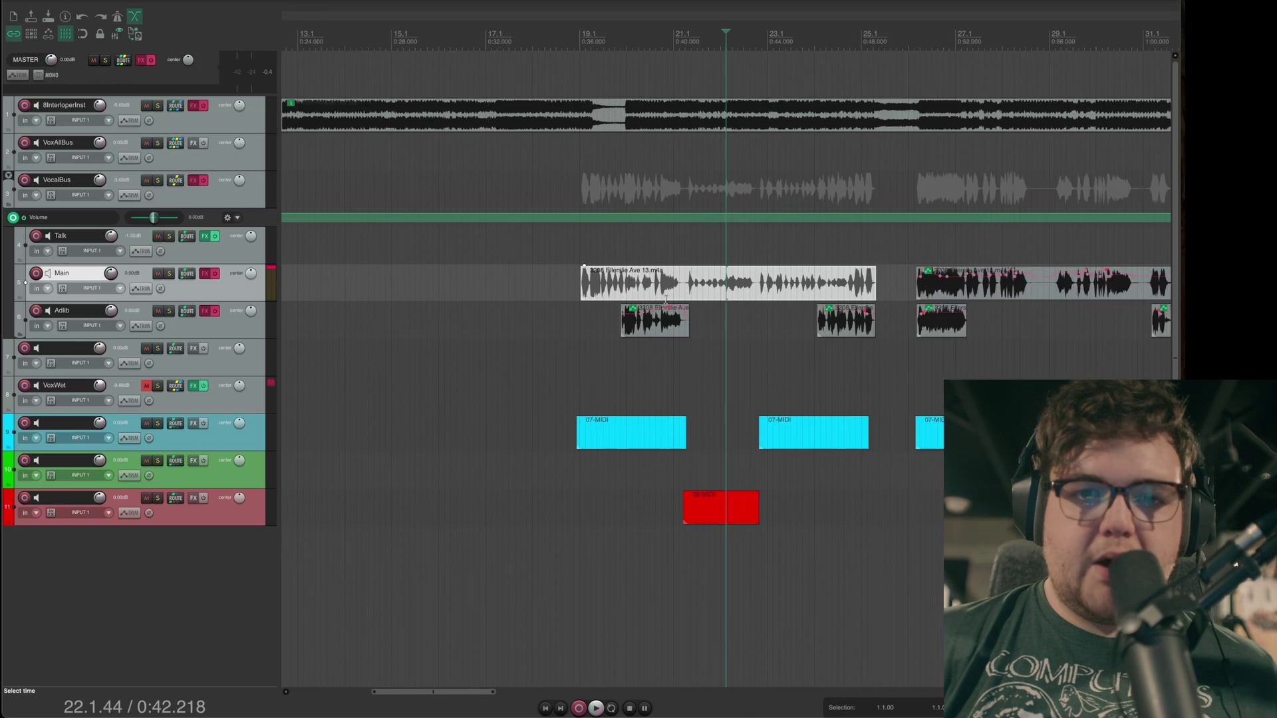
{"action": "key", "text": "shift+v"}
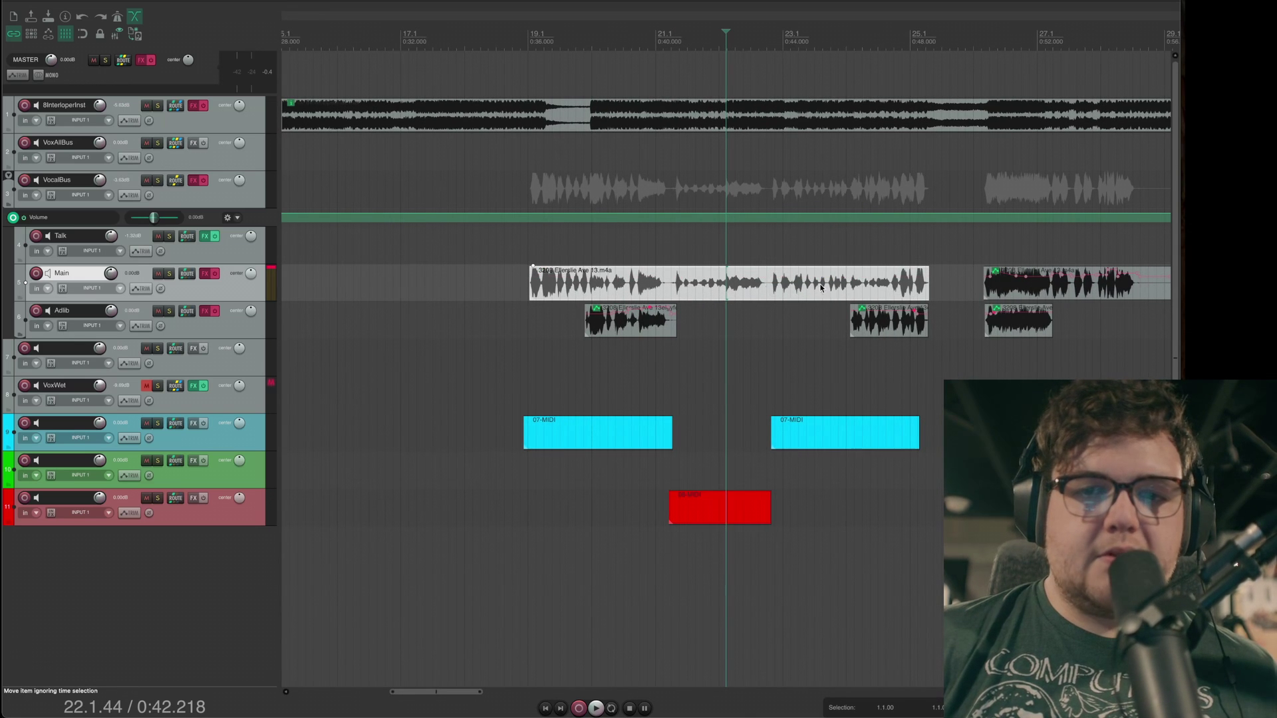
{"action": "key", "text": "shift+v"}
{"action": "key", "text": "shift+v"}
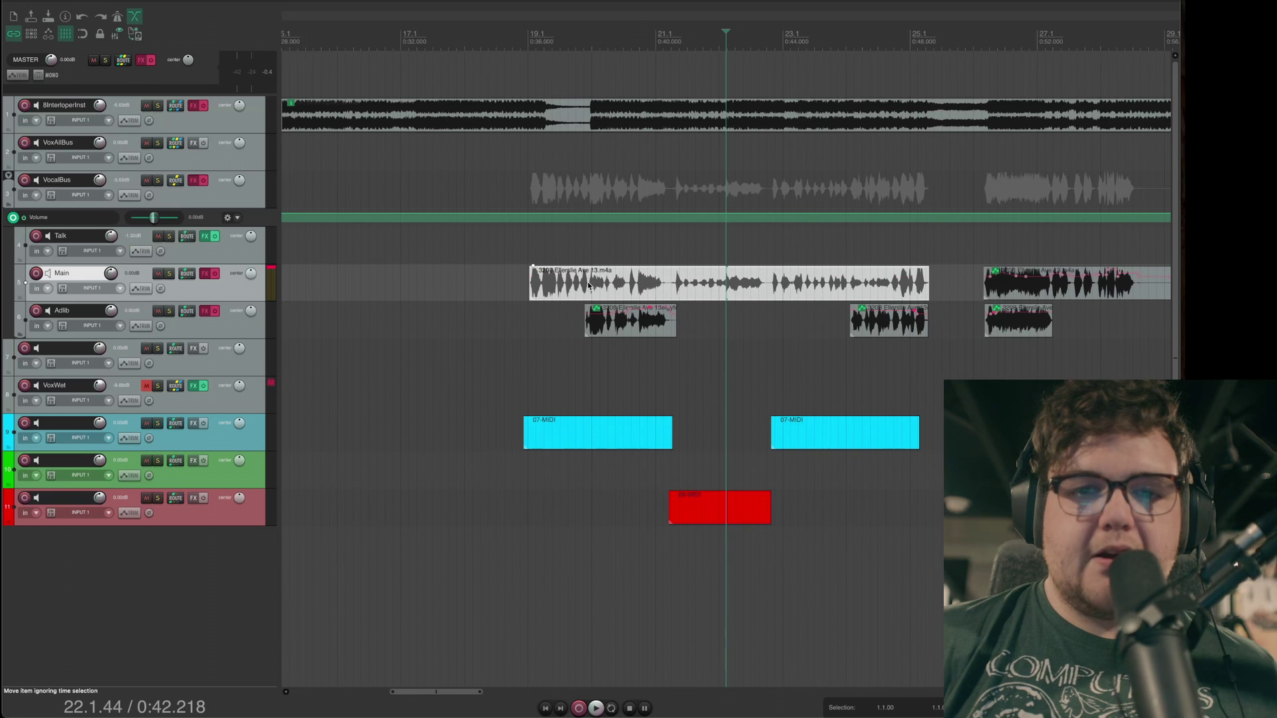
{"action": "key", "text": "shift+v"}
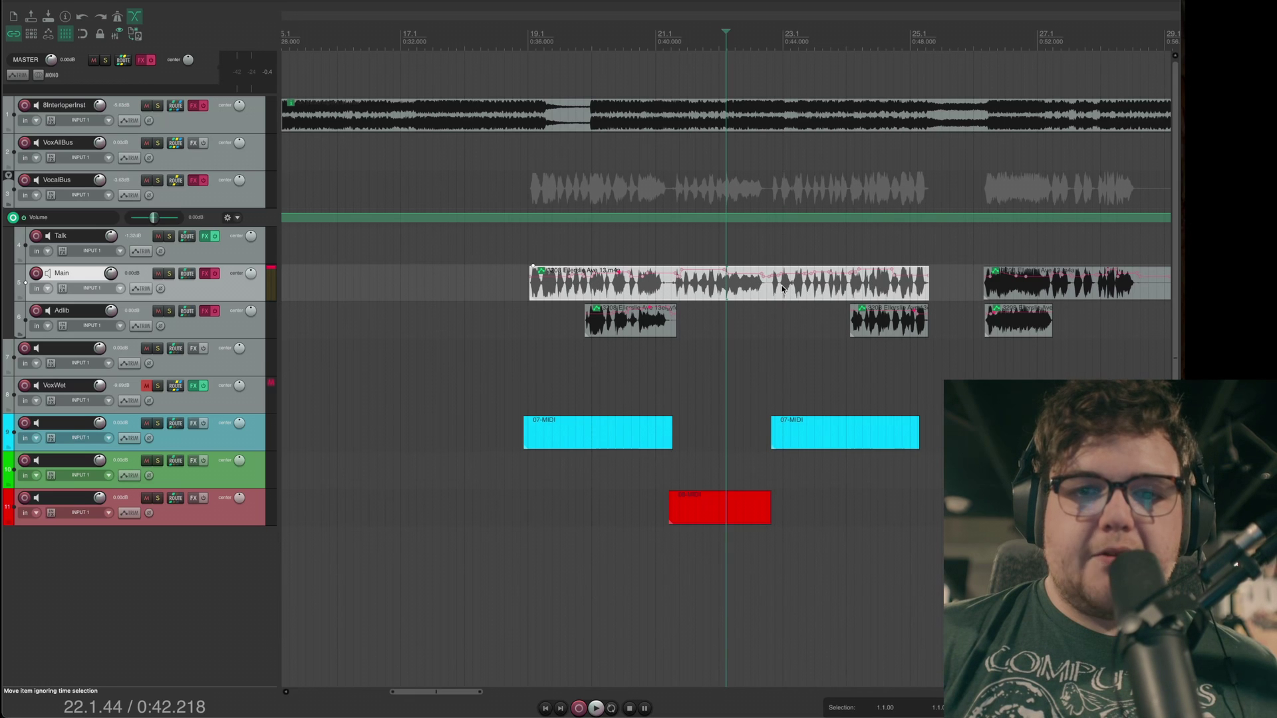
Step: Examine the volume envelopes on the Main vocal clips between bars 19 and 34
{"action": "scroll", "coordinate": [1006, 281], "scroll_direction": "down", "scroll_amount": 5}
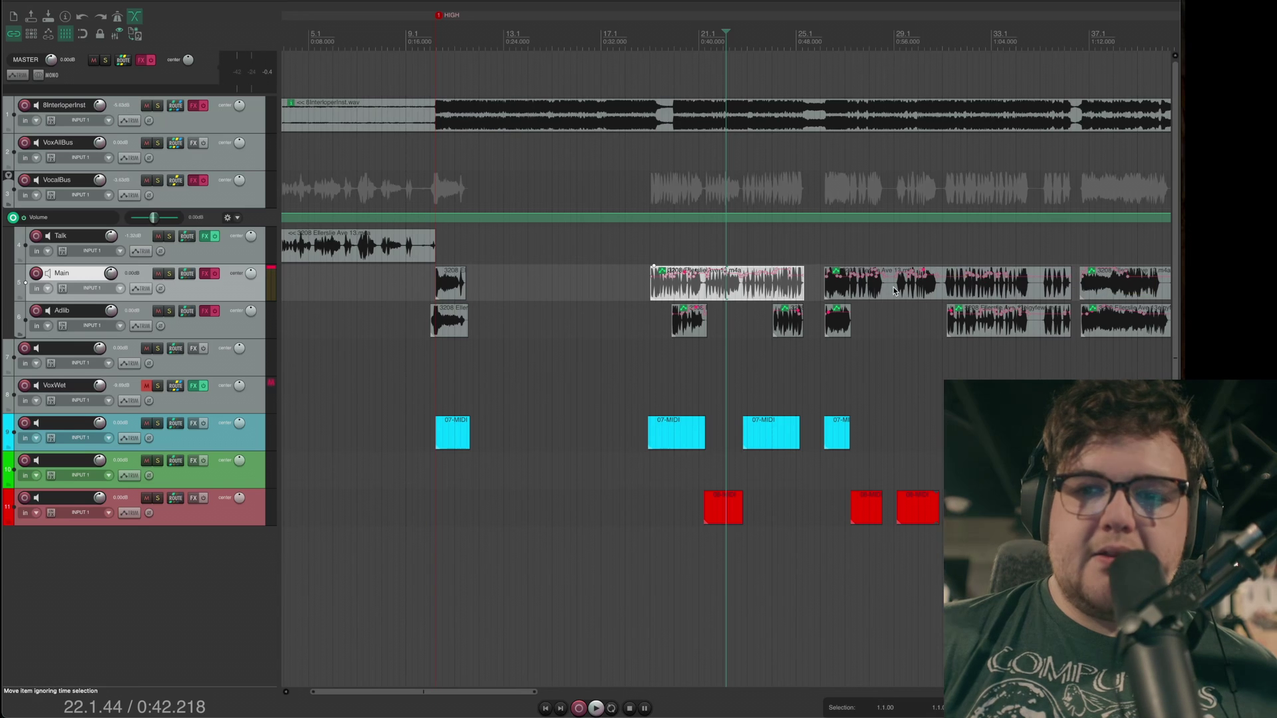
{"action": "scroll", "coordinate": [1070, 319], "scroll_direction": "down", "scroll_amount": 4}
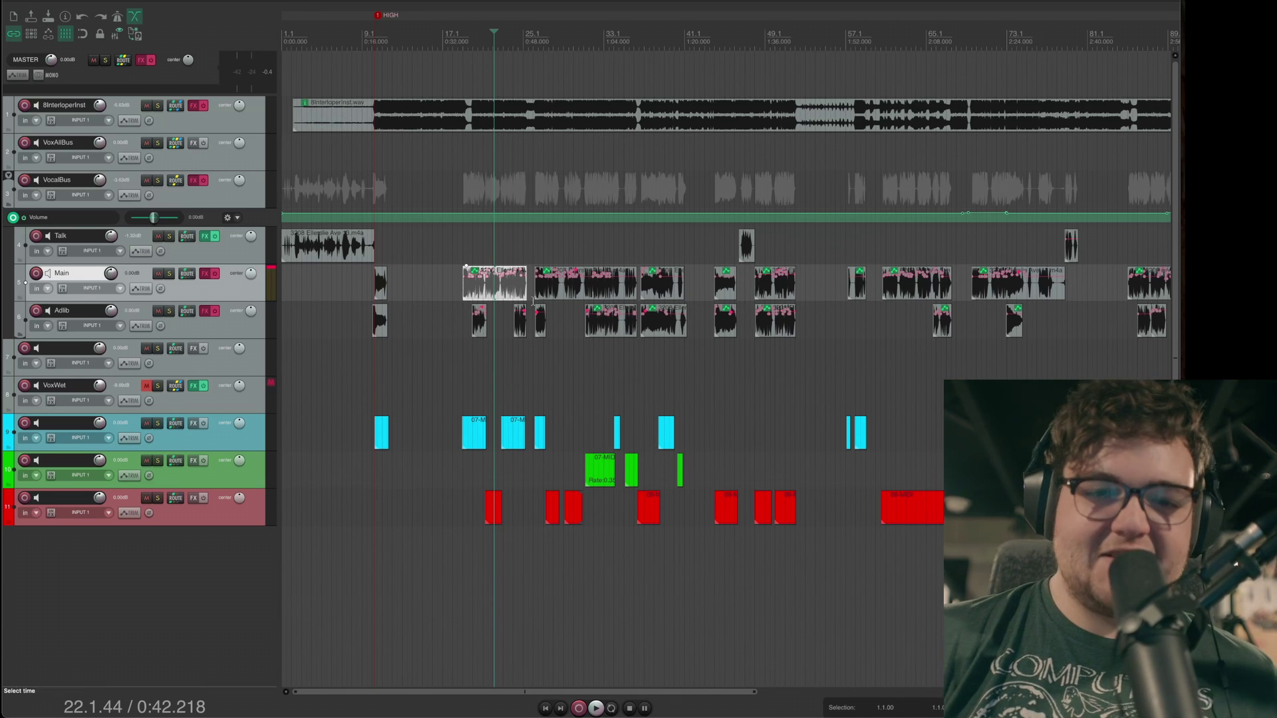
{"action": "scroll", "coordinate": [673, 314], "scroll_direction": "up", "scroll_amount": 4}
{"action": "scroll", "coordinate": [722, 314], "scroll_direction": "up", "scroll_amount": 3}
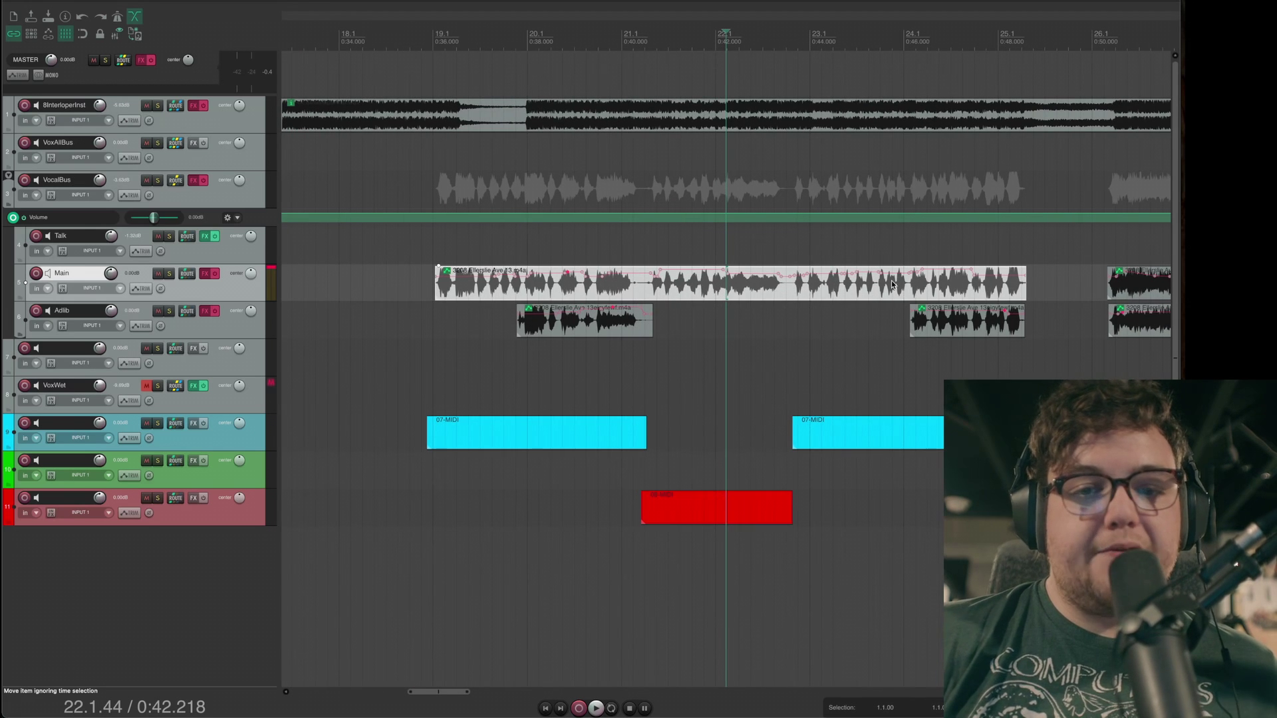
{"action": "scroll", "coordinate": [891, 285], "scroll_direction": "down", "scroll_amount": 4}
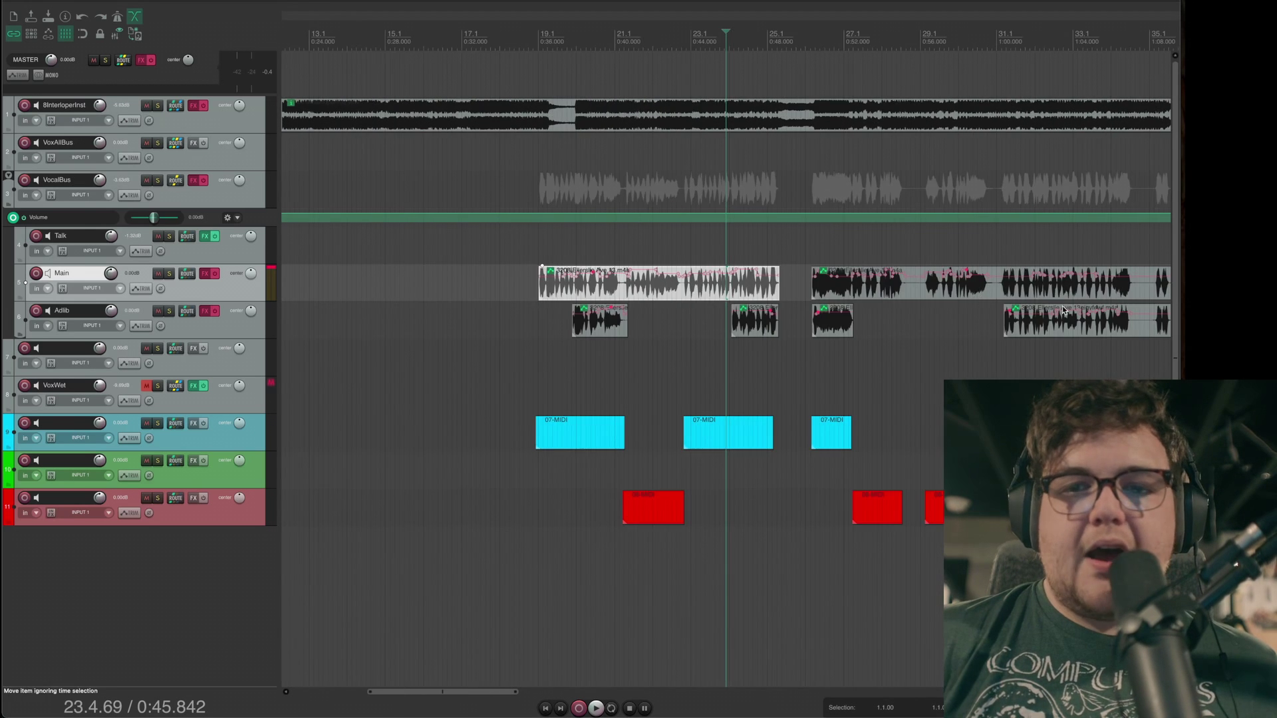
{"action": "left_click", "coordinate": [1072, 293]}
{"action": "scroll", "coordinate": [690, 287], "scroll_direction": "up", "scroll_amount": 4}
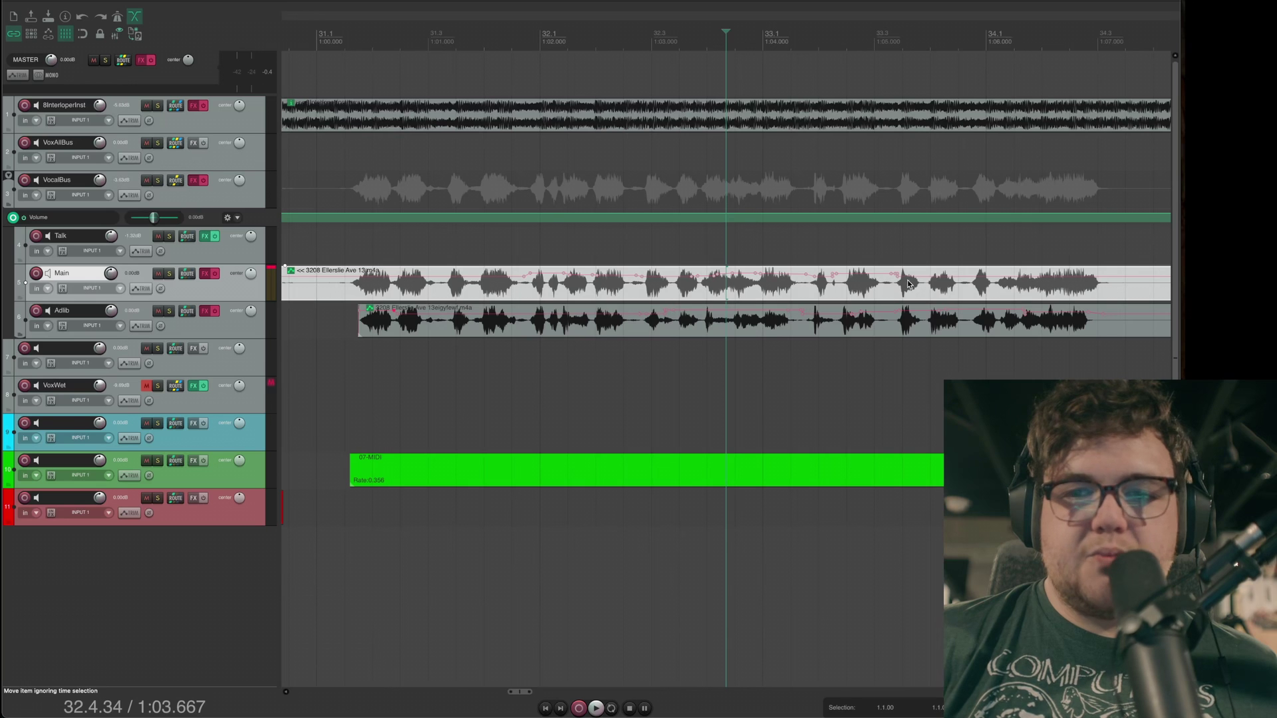
{"action": "scroll", "coordinate": [949, 288], "scroll_direction": "down", "scroll_amount": 1}
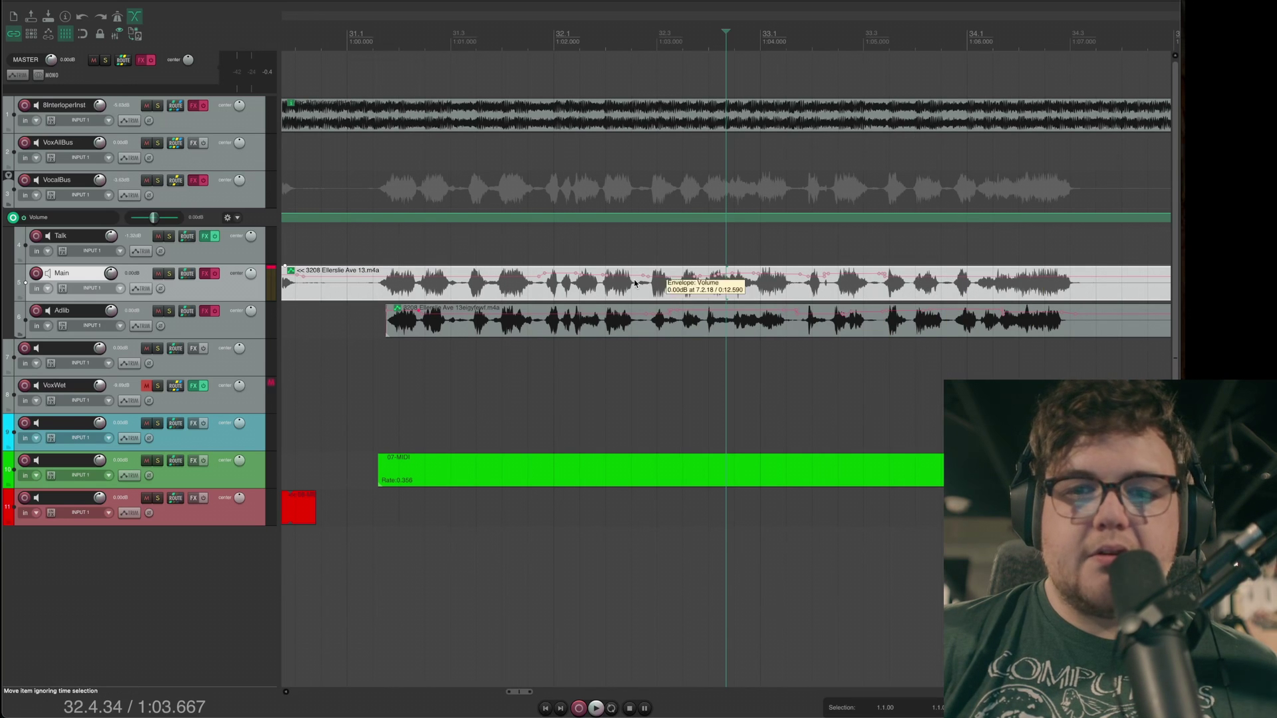
Step: Solo the Main track, play its vocal around bar 50 and examine the clip's volume envelope there
{"action": "left_click", "coordinate": [366, 239]}
{"action": "left_click", "coordinate": [169, 273]}
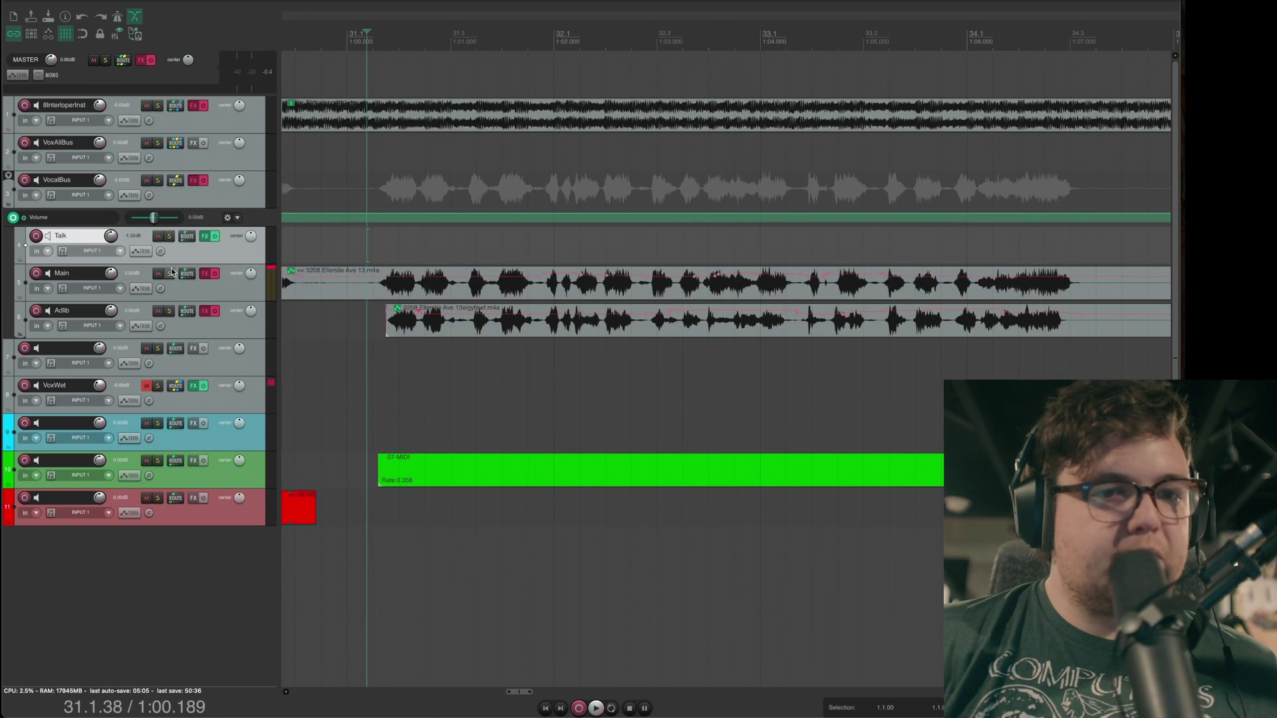
{"action": "key", "text": "space"}
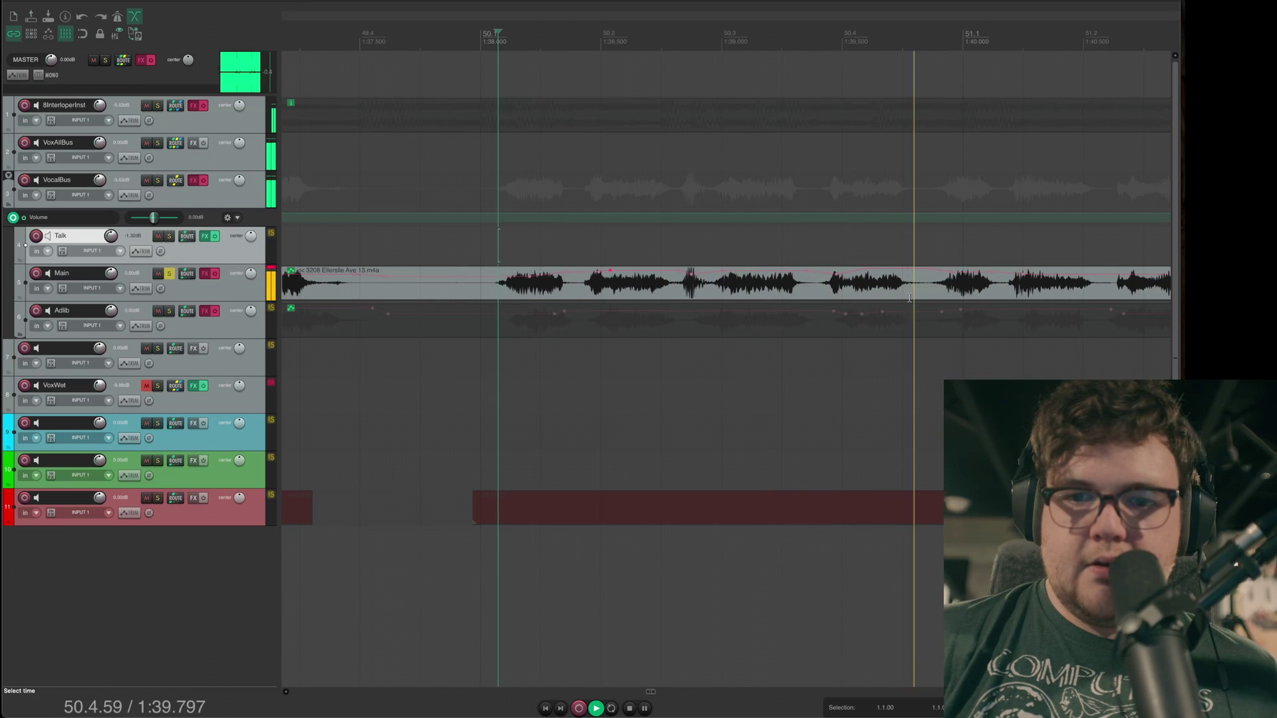
{"action": "key", "text": "space"}
{"action": "left_click", "coordinate": [914, 289]}
{"action": "scroll", "coordinate": [915, 289], "scroll_direction": "up", "scroll_amount": 2}
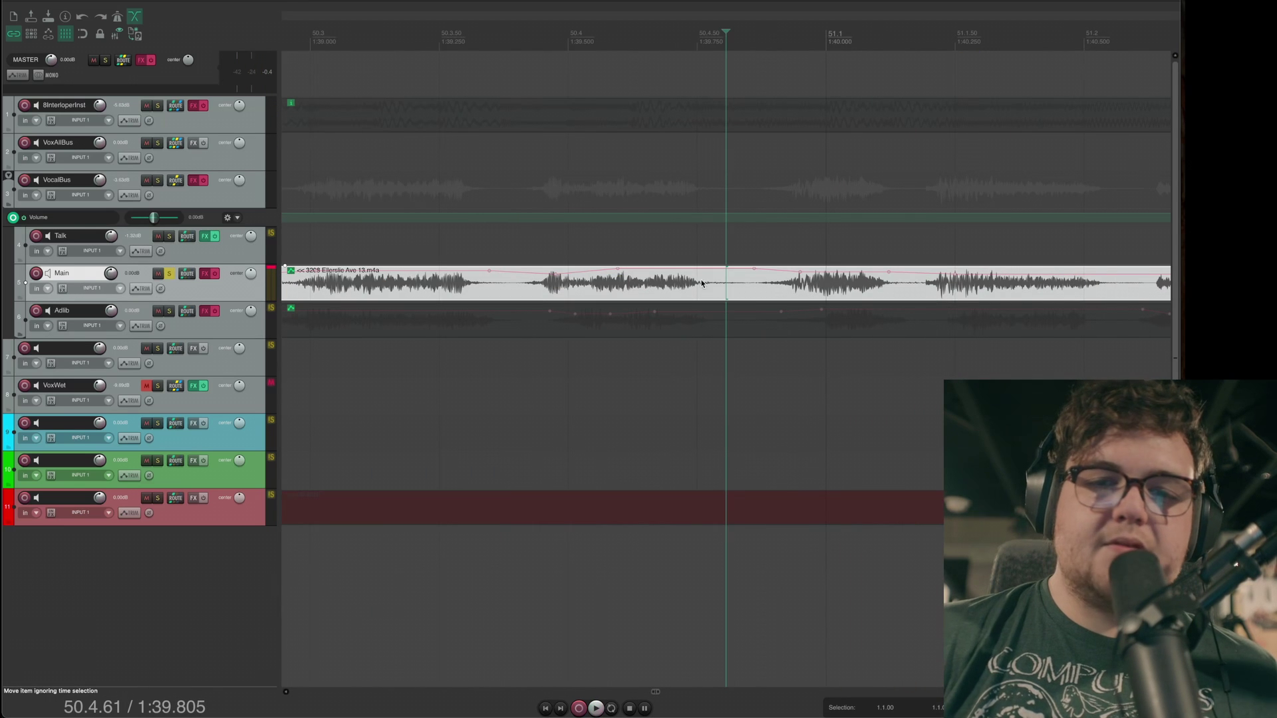
{"action": "scroll", "coordinate": [869, 280], "scroll_direction": "down", "scroll_amount": 1}
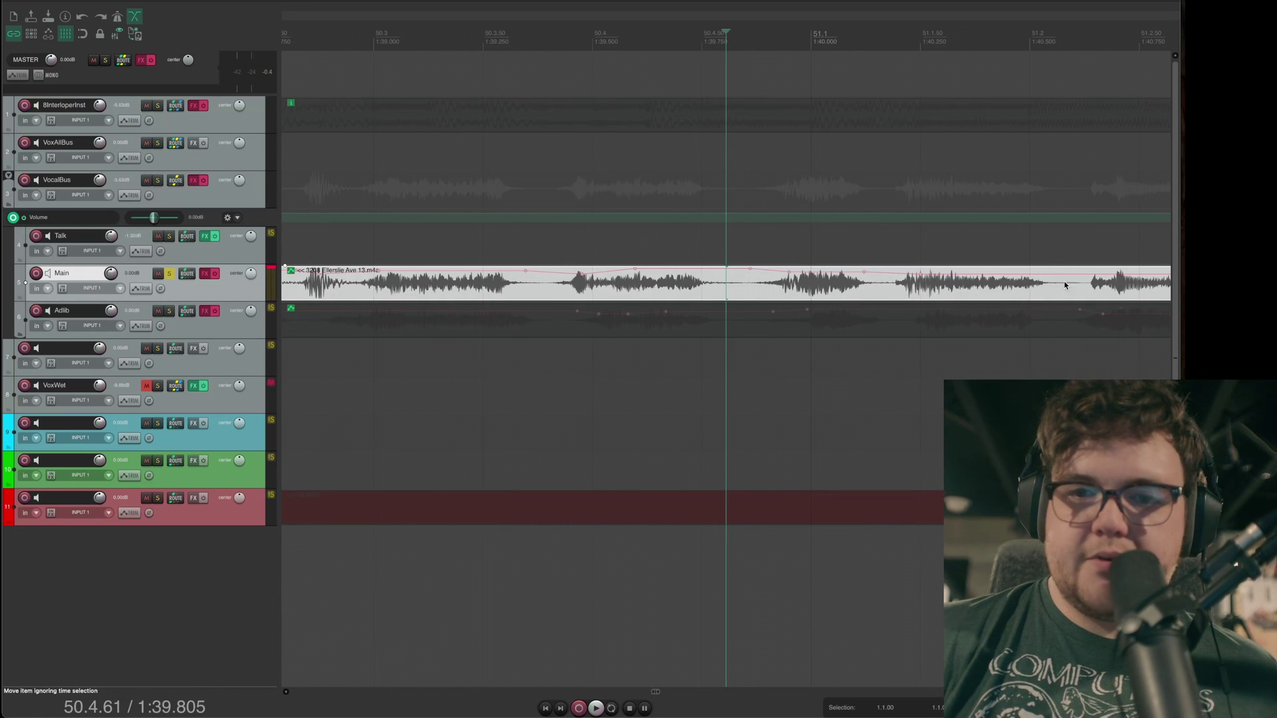
{"action": "scroll", "coordinate": [881, 289], "scroll_direction": "down", "scroll_amount": 8}
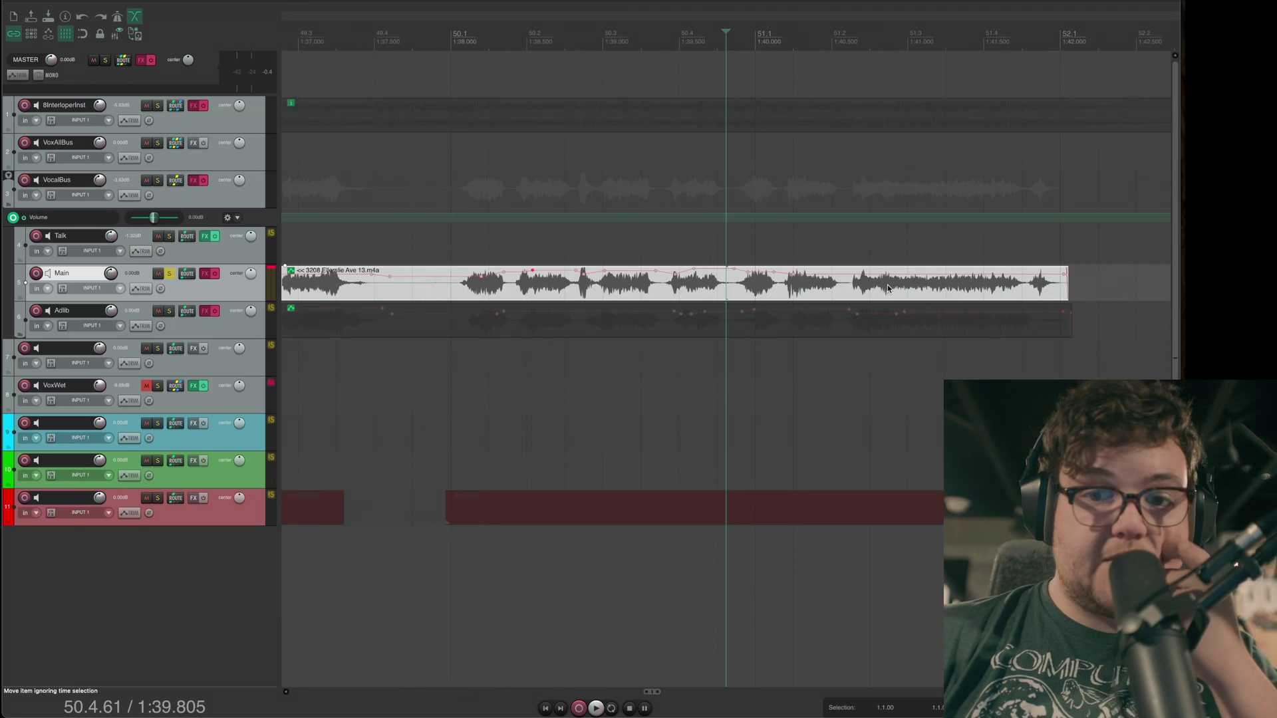
Step: Examine the glued vocal clip on the Talk track between bars 20 and 23, focusing on the phrase at bar 22
{"action": "left_click_drag", "start_coordinate": [457, 291], "coordinate": [459, 291]}
{"action": "scroll", "coordinate": [883, 336], "scroll_direction": "up", "scroll_amount": 5}
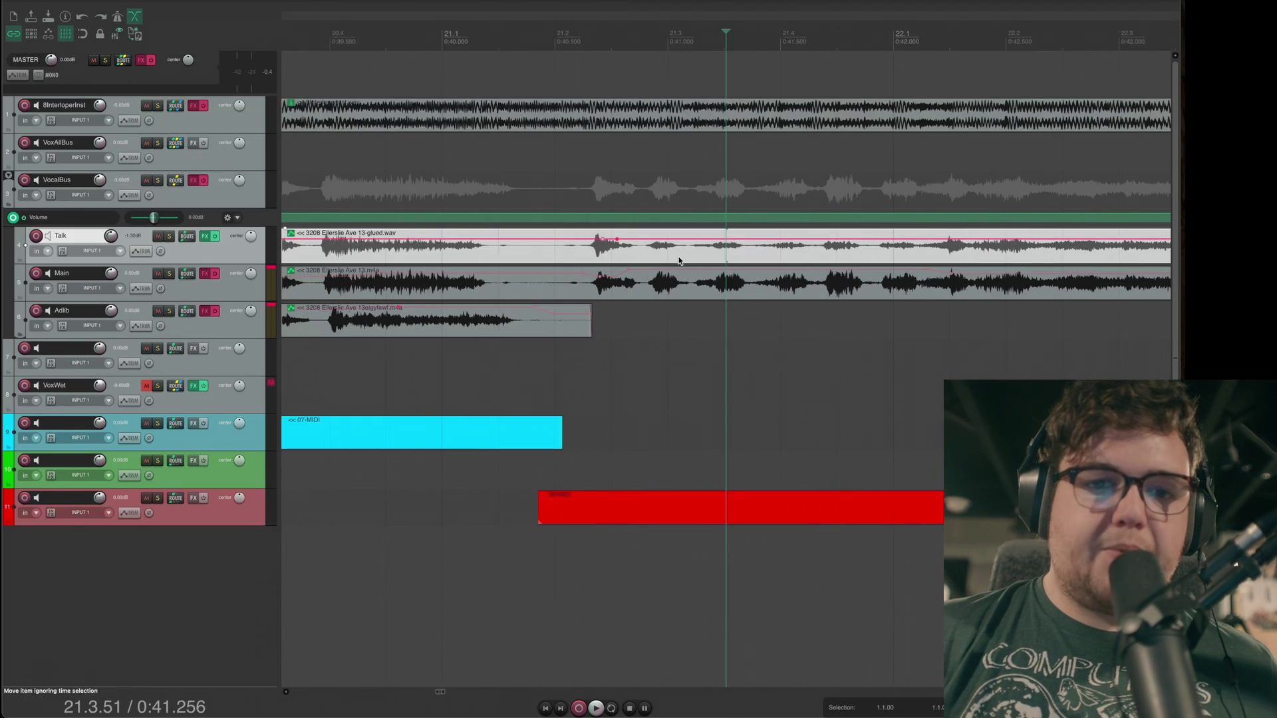
{"action": "scroll", "coordinate": [886, 250], "scroll_direction": "down", "scroll_amount": 1}
{"action": "left_click", "coordinate": [886, 250]}
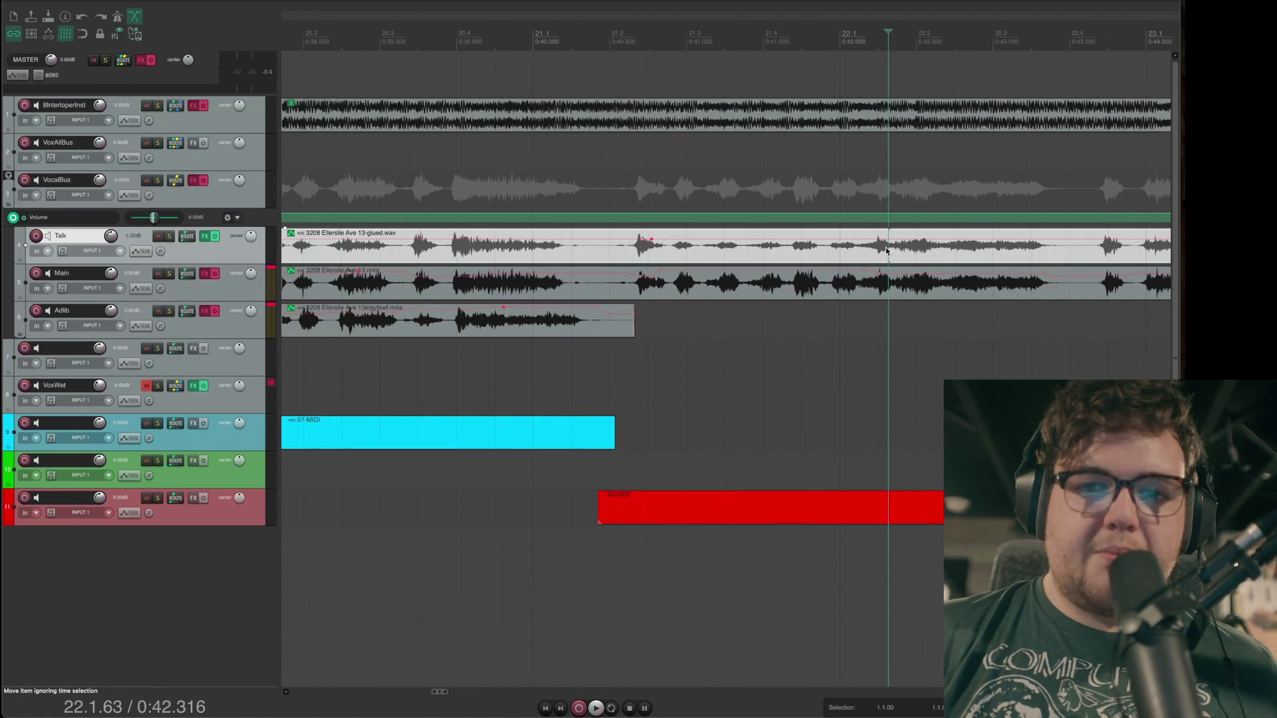
{"action": "left_click", "coordinate": [863, 249]}
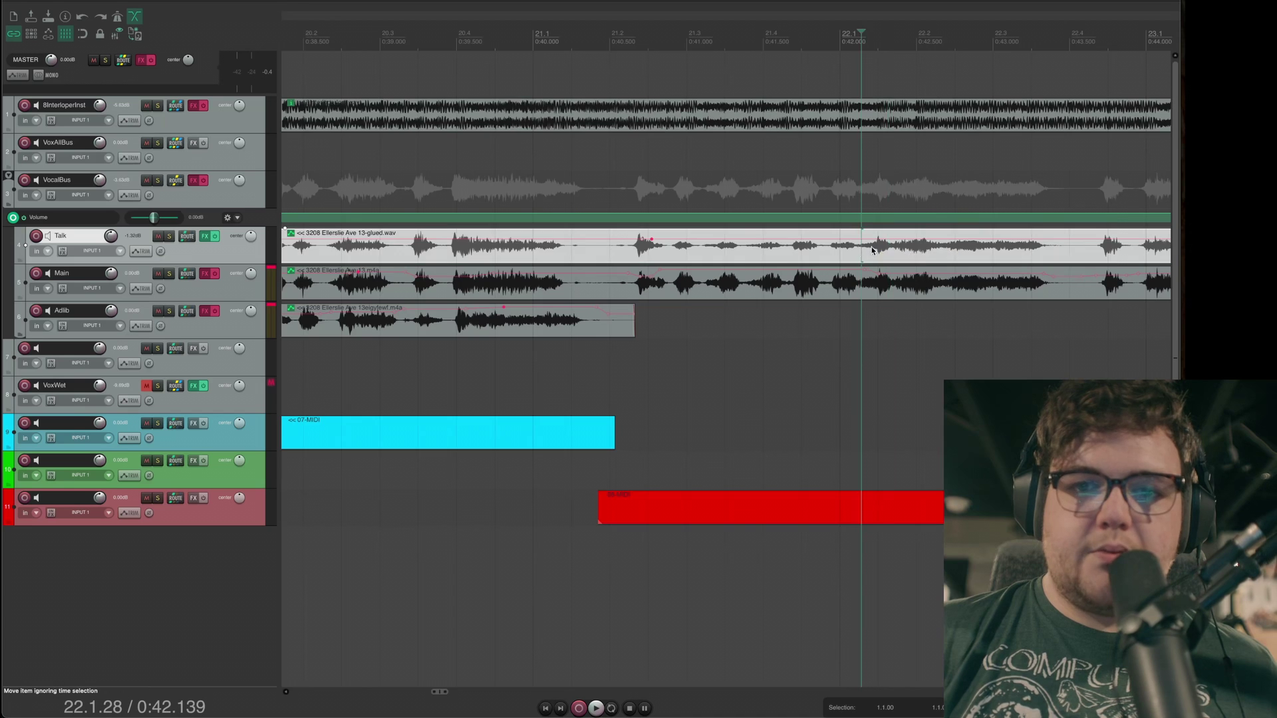
{"action": "scroll", "coordinate": [797, 246], "scroll_direction": "up", "scroll_amount": 2}
{"action": "scroll", "coordinate": [752, 250], "scroll_direction": "up", "scroll_amount": 3}
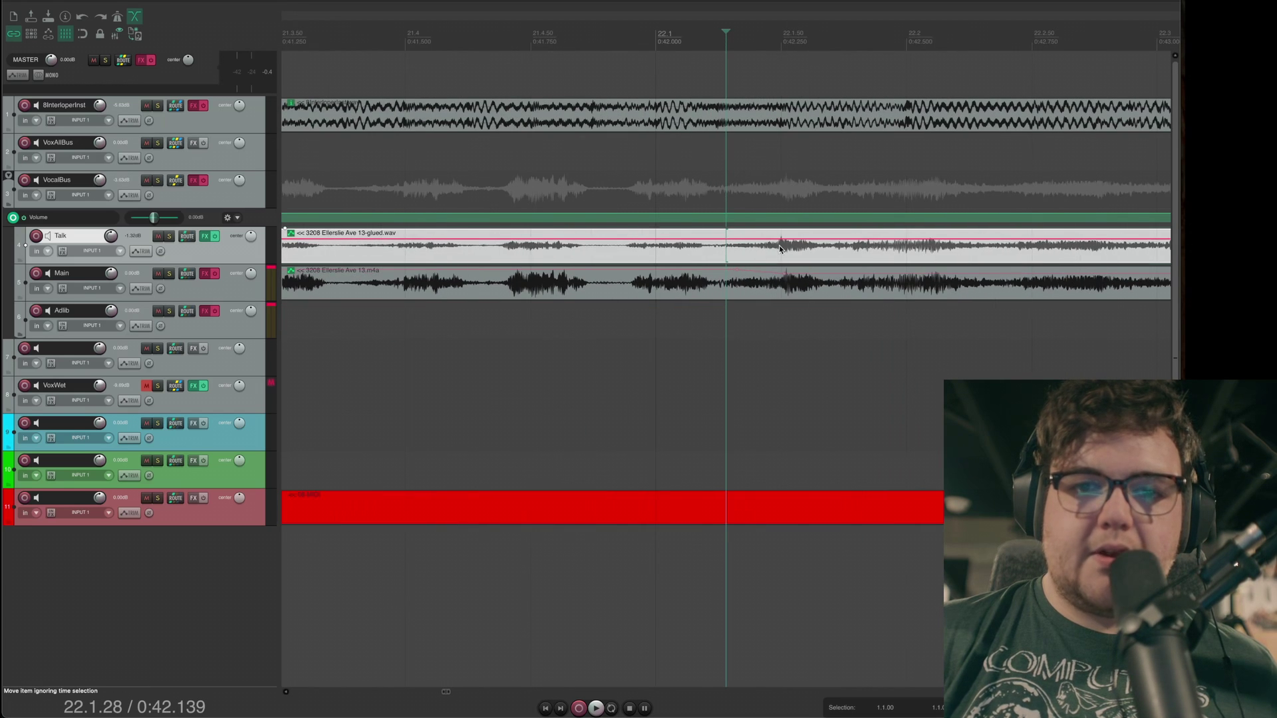
{"action": "left_click", "coordinate": [781, 246]}
{"action": "scroll", "coordinate": [707, 246], "scroll_direction": "down", "scroll_amount": 5}
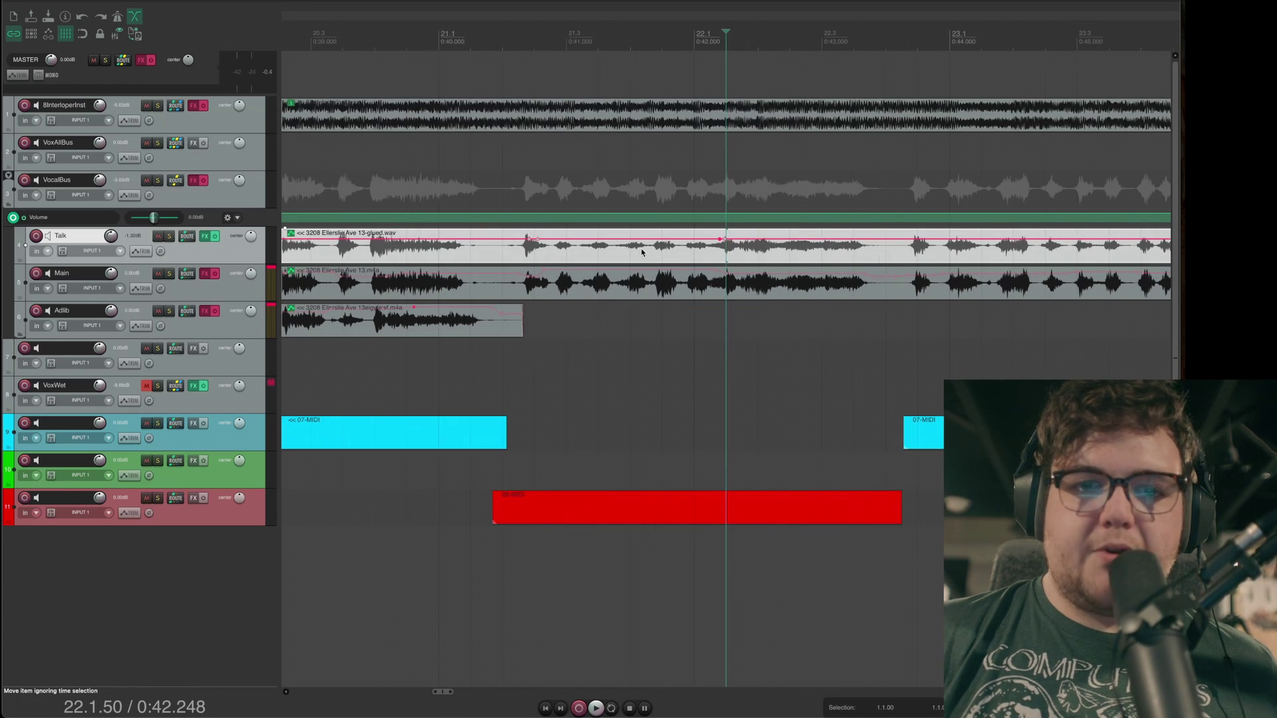
Step: Raise the glued Talk clip's volume envelope before bar 22 to about +7.4 dB and reshape it with extra points around bar 22
{"action": "left_click_drag", "start_coordinate": [653, 227], "coordinate": [652, 222]}
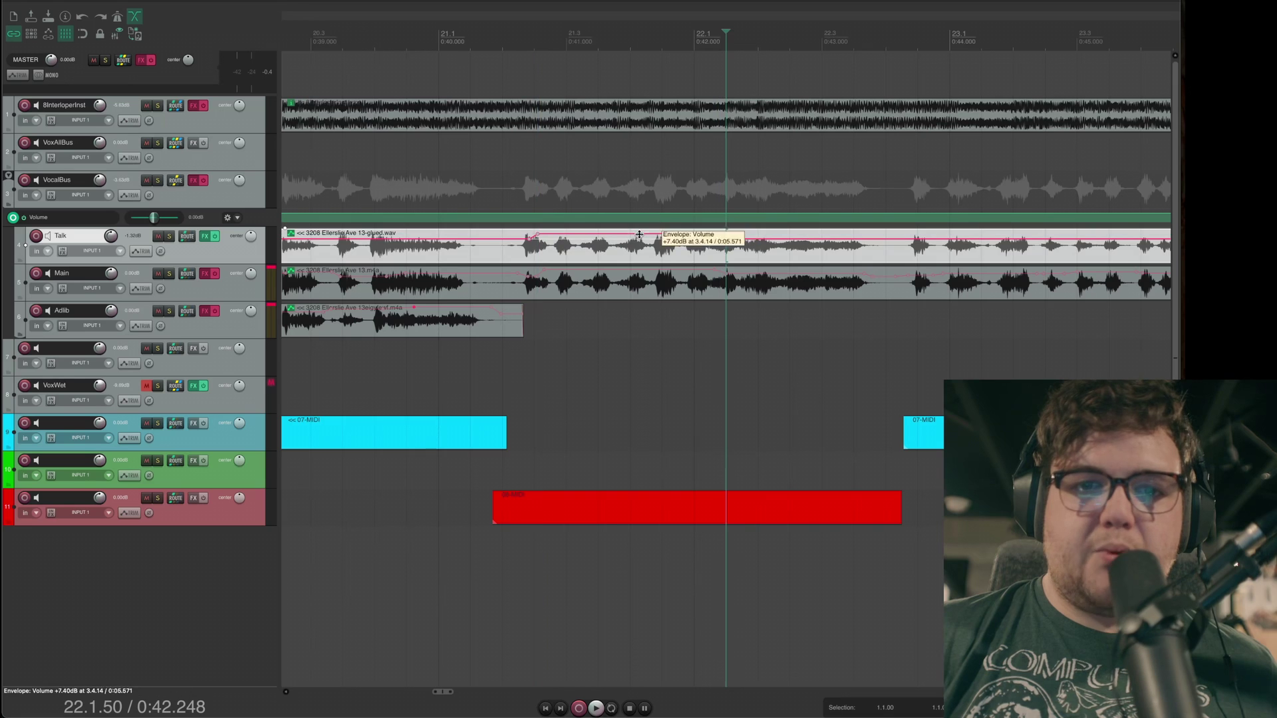
{"action": "left_click", "coordinate": [824, 253]}
{"action": "left_click", "coordinate": [750, 251]}
{"action": "scroll", "coordinate": [740, 251], "scroll_direction": "up", "scroll_amount": 3}
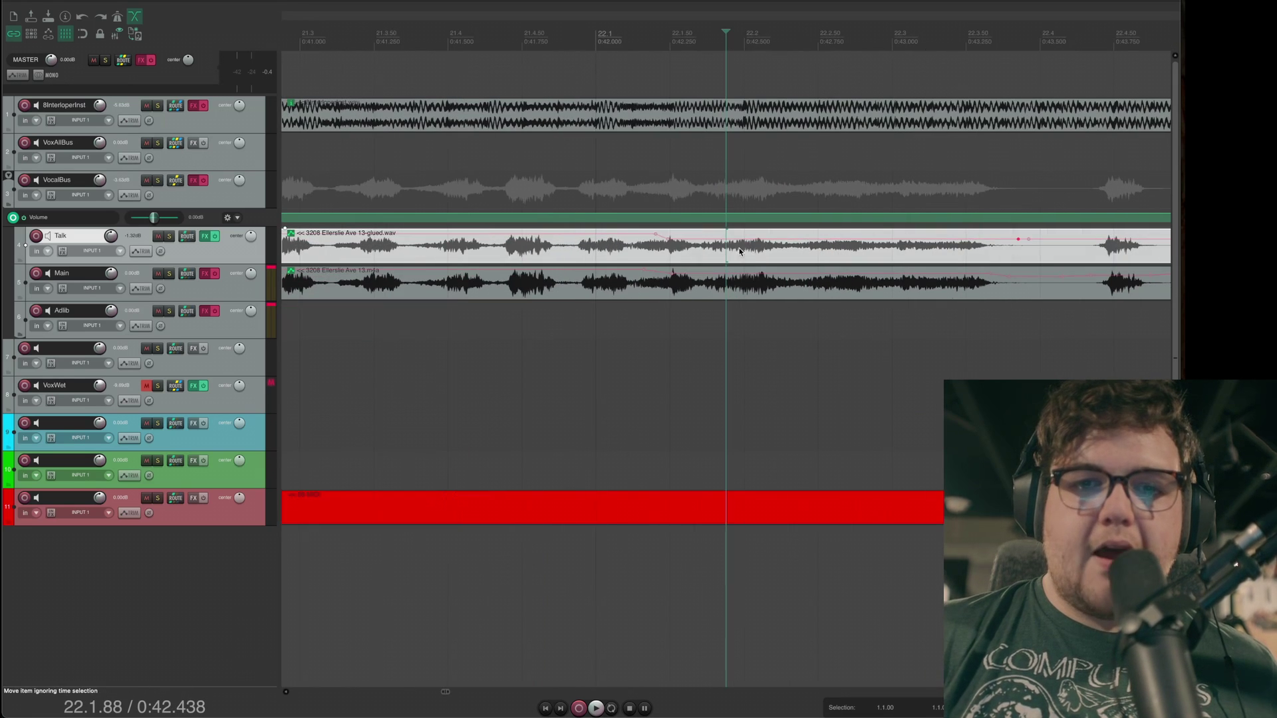
{"action": "left_click", "coordinate": [681, 240], "text": "shift"}
{"action": "key", "text": "Escape"}
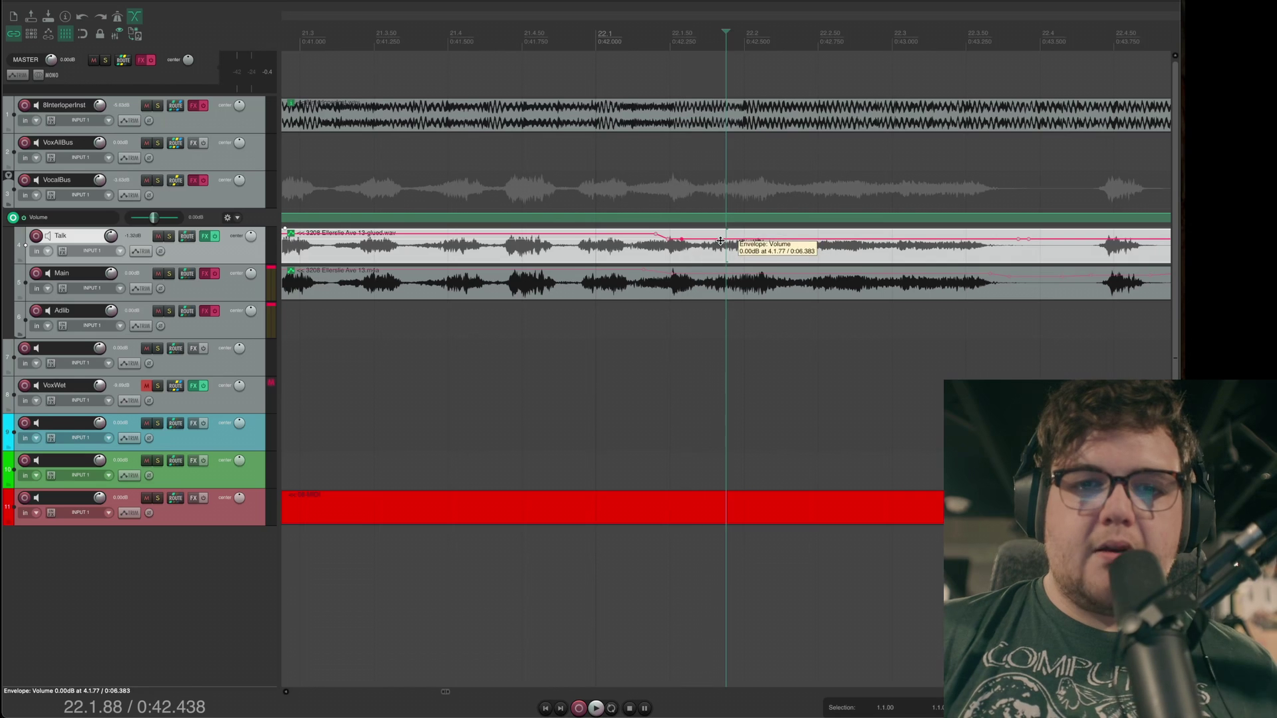
Step: Review the whole glued vocal clip on the Talk track between bars 19 and 25 and delete it
{"action": "scroll", "coordinate": [947, 260], "scroll_direction": "down", "scroll_amount": 3}
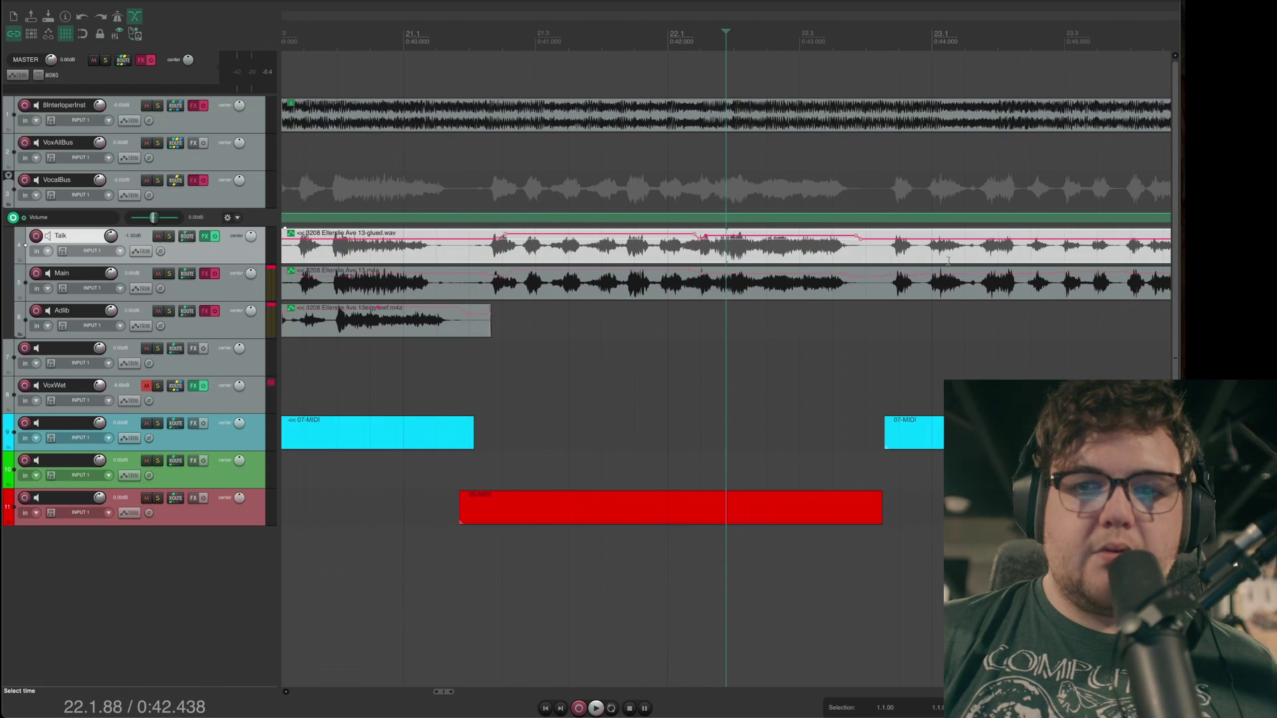
{"action": "left_click", "coordinate": [956, 260]}
{"action": "scroll", "coordinate": [849, 259], "scroll_direction": "down", "scroll_amount": 5}
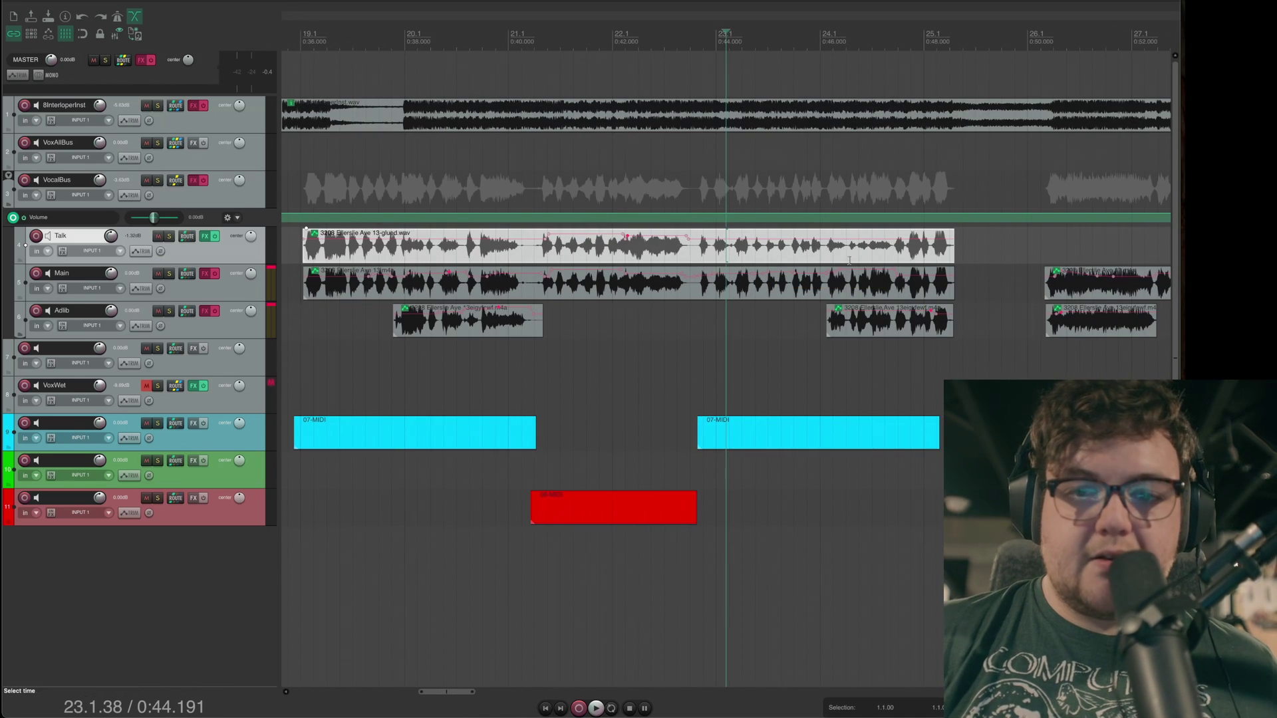
{"action": "left_click", "coordinate": [798, 260]}
{"action": "scroll", "coordinate": [798, 259], "scroll_direction": "up", "scroll_amount": 3}
{"action": "scroll", "coordinate": [798, 259], "scroll_direction": "down", "scroll_amount": 3}
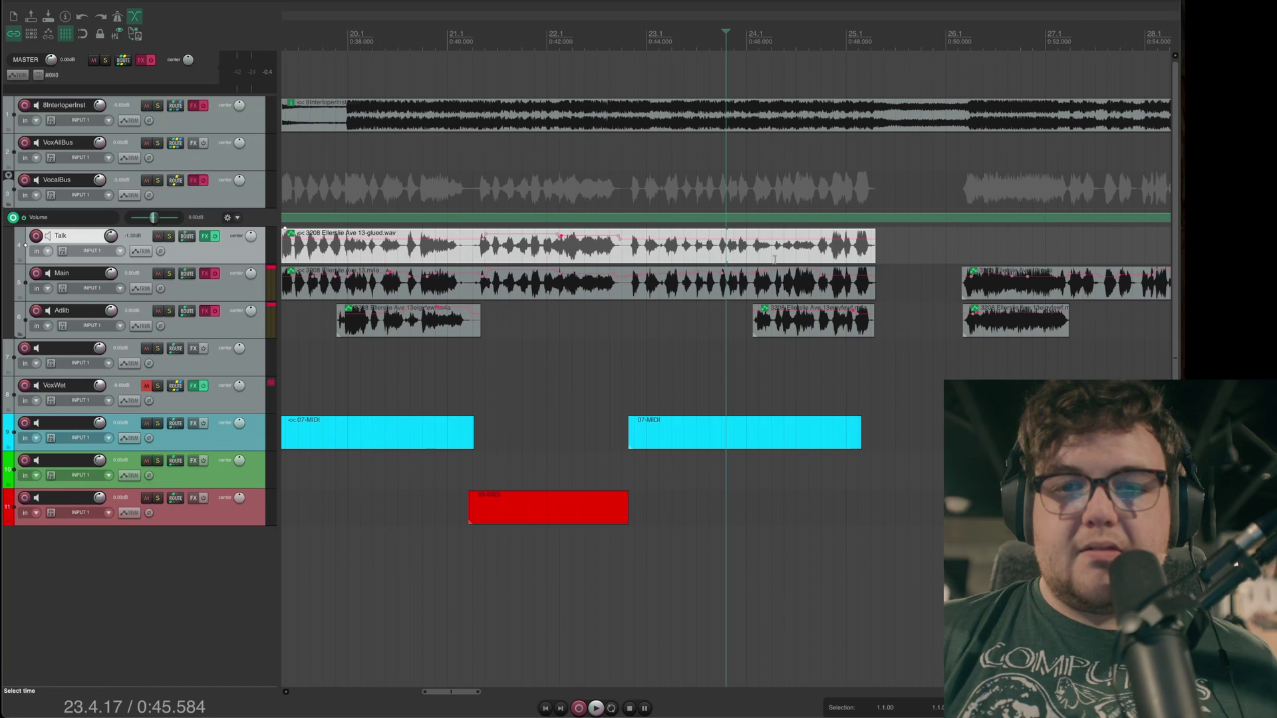
{"action": "left_click", "coordinate": [593, 261]}
{"action": "key", "text": "Delete"}
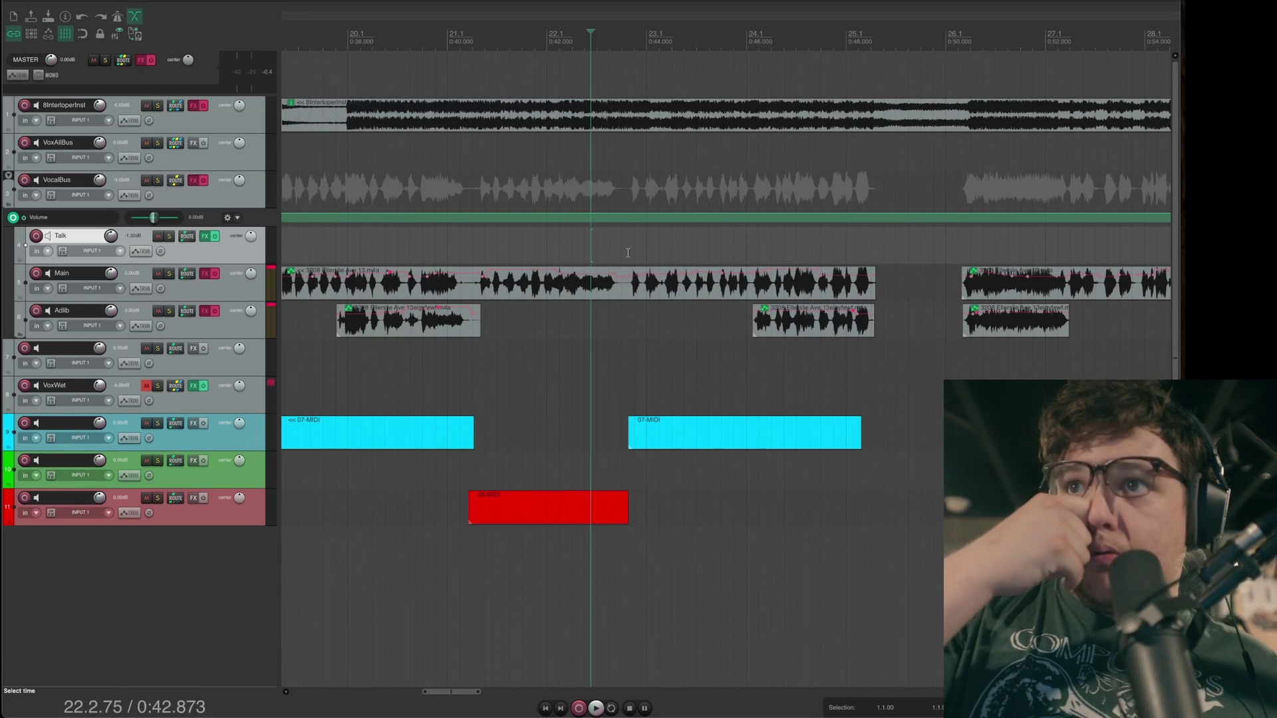
Step: Look over the vocal clips across the song and inspect the first Adlib clip around bar 10
{"action": "scroll", "coordinate": [628, 253], "scroll_direction": "down", "scroll_amount": 4}
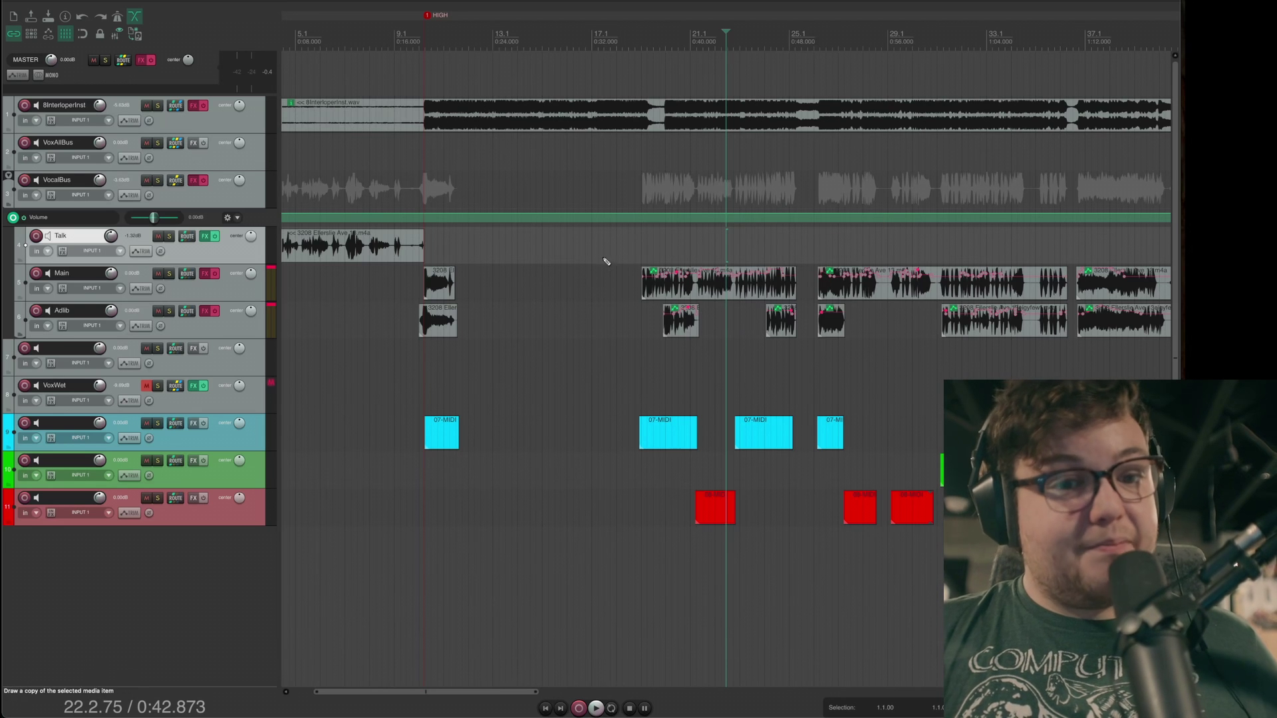
{"action": "scroll", "coordinate": [608, 262], "scroll_direction": "down", "scroll_amount": 2}
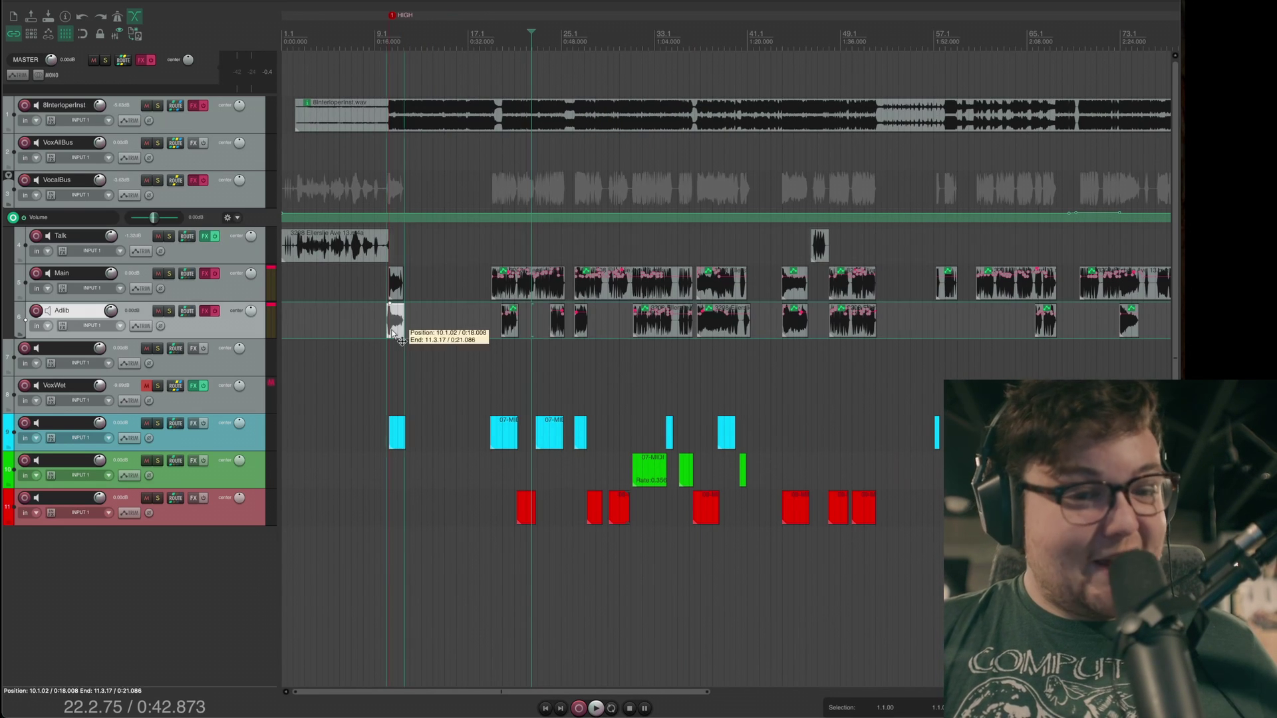
{"action": "left_click", "coordinate": [394, 322]}
{"action": "scroll", "coordinate": [687, 378], "scroll_direction": "up", "scroll_amount": 8}
{"action": "scroll", "coordinate": [648, 351], "scroll_direction": "down", "scroll_amount": 6}
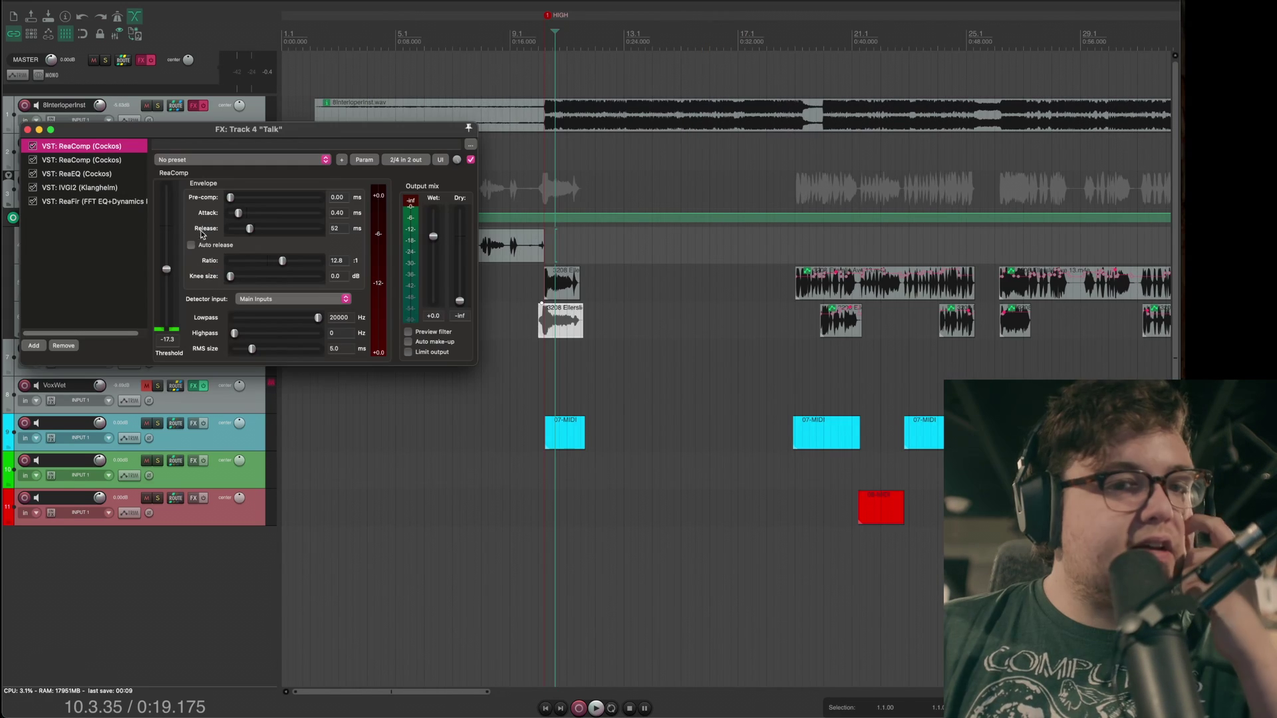
Step: Review the FX chains of the Talk, Main and Adlib tracks one after another
{"action": "left_click_drag", "start_coordinate": [251, 136], "coordinate": [728, 152]}
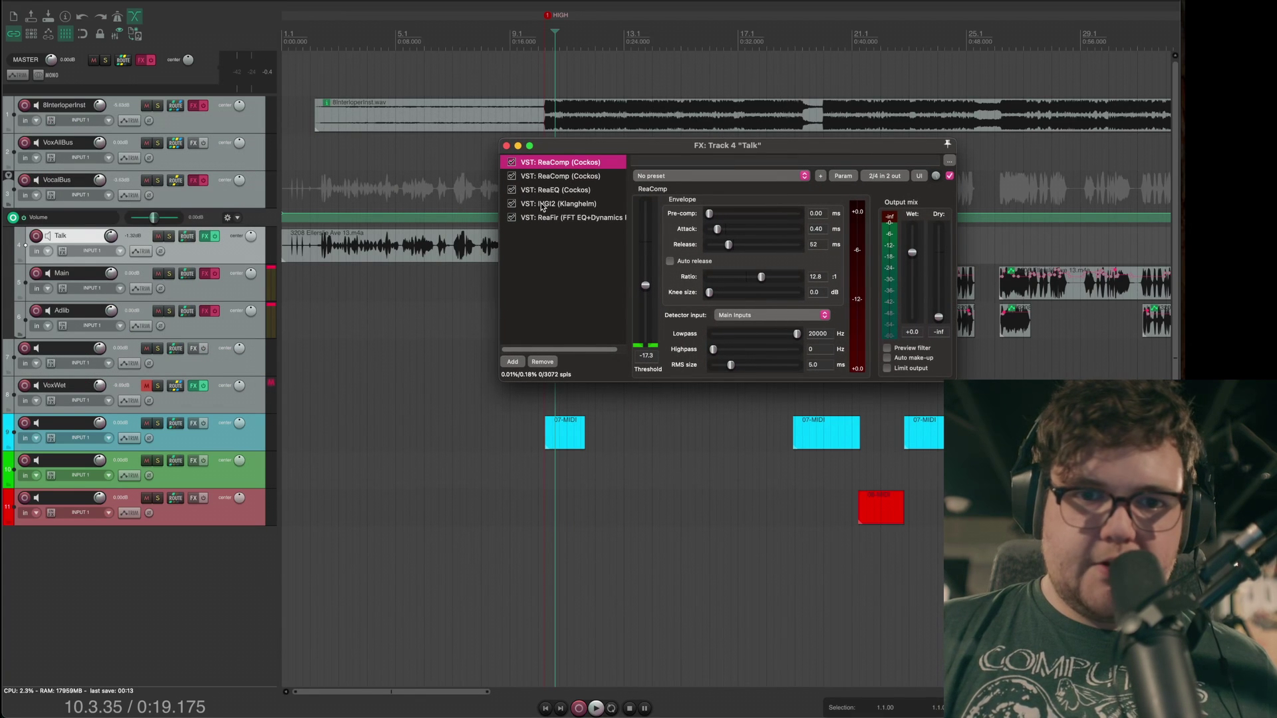
{"action": "key", "text": "Escape"}
{"action": "left_click", "coordinate": [193, 274]}
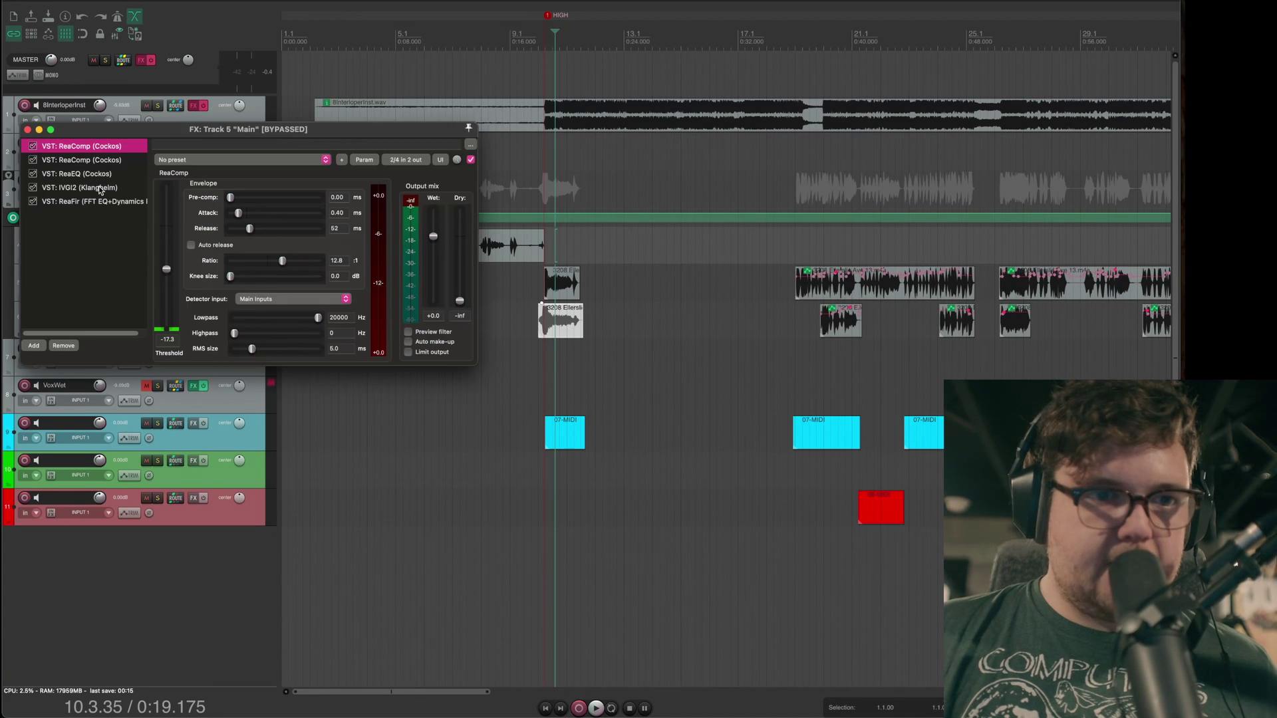
{"action": "key", "text": "Escape"}
{"action": "left_click", "coordinate": [209, 311]}
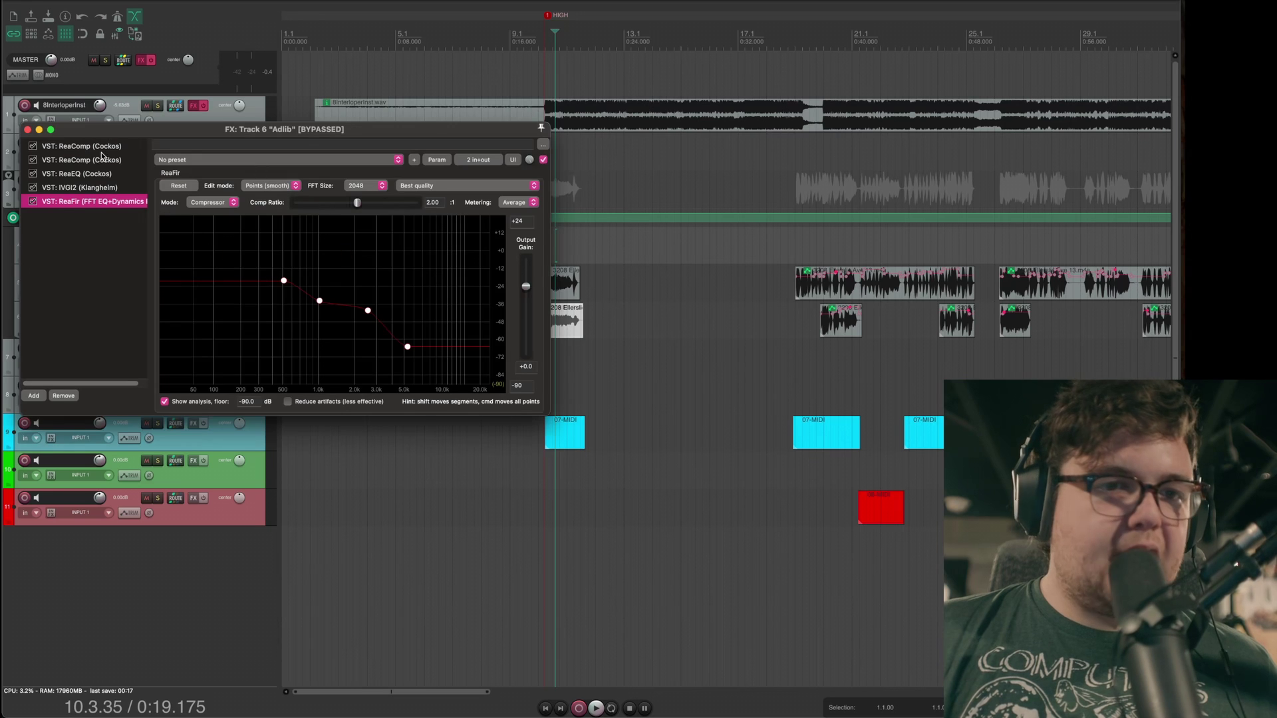
{"action": "key", "text": "Escape"}
Step: Enable the Main track's FX chain, switch off all five of its plug-ins and show the first ReaComp's settings
{"action": "scroll", "coordinate": [789, 193], "scroll_direction": "down", "scroll_amount": 3}
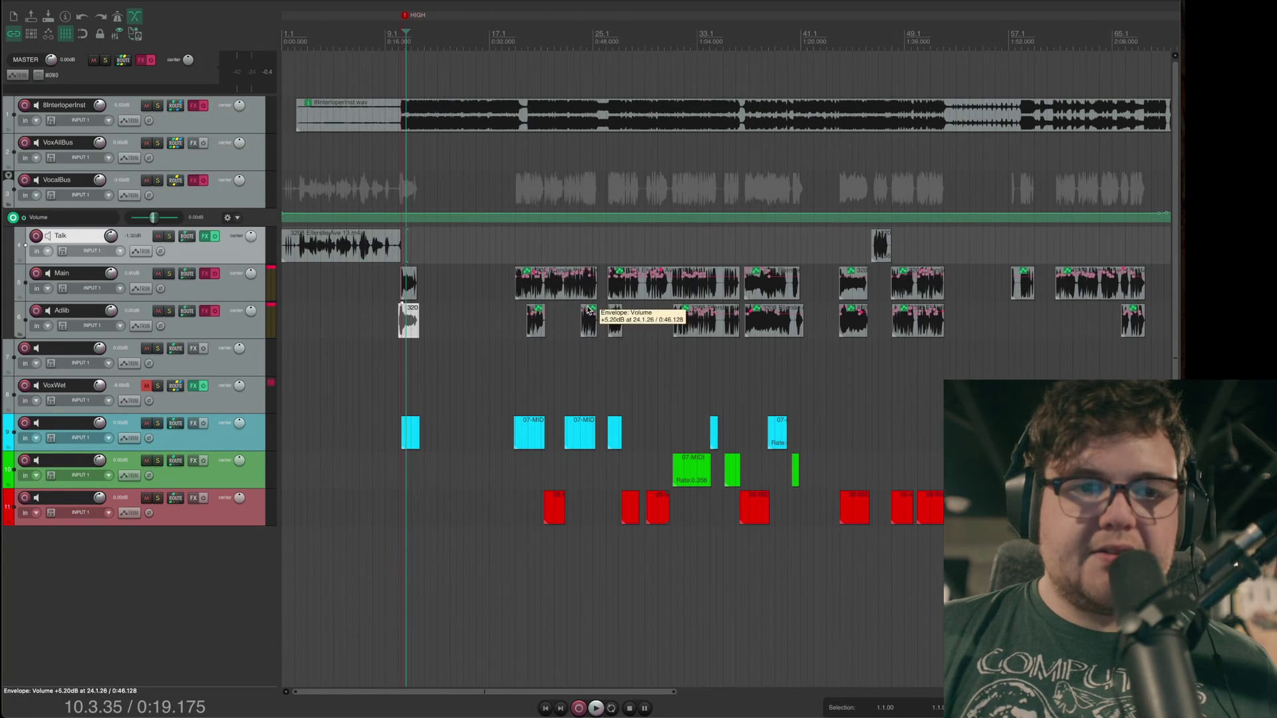
{"action": "left_click", "coordinate": [508, 227]}
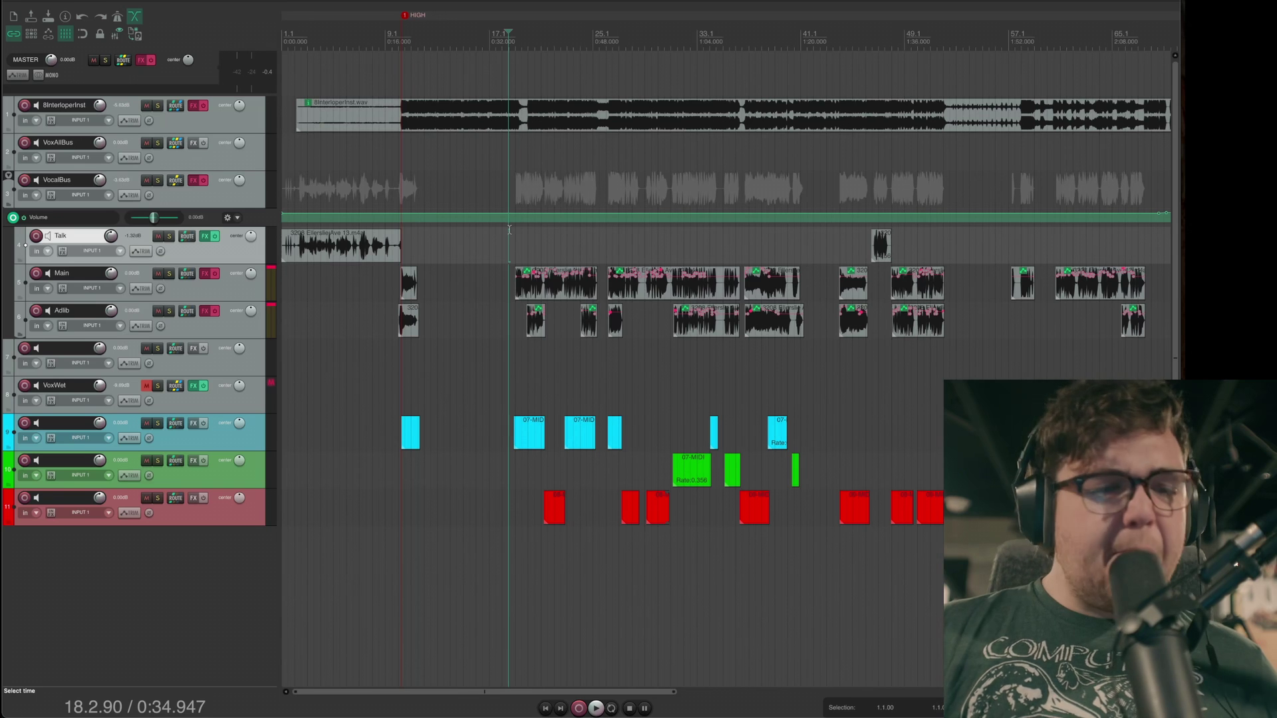
{"action": "scroll", "coordinate": [438, 322], "scroll_direction": "up", "scroll_amount": 4}
{"action": "left_click", "coordinate": [210, 274]}
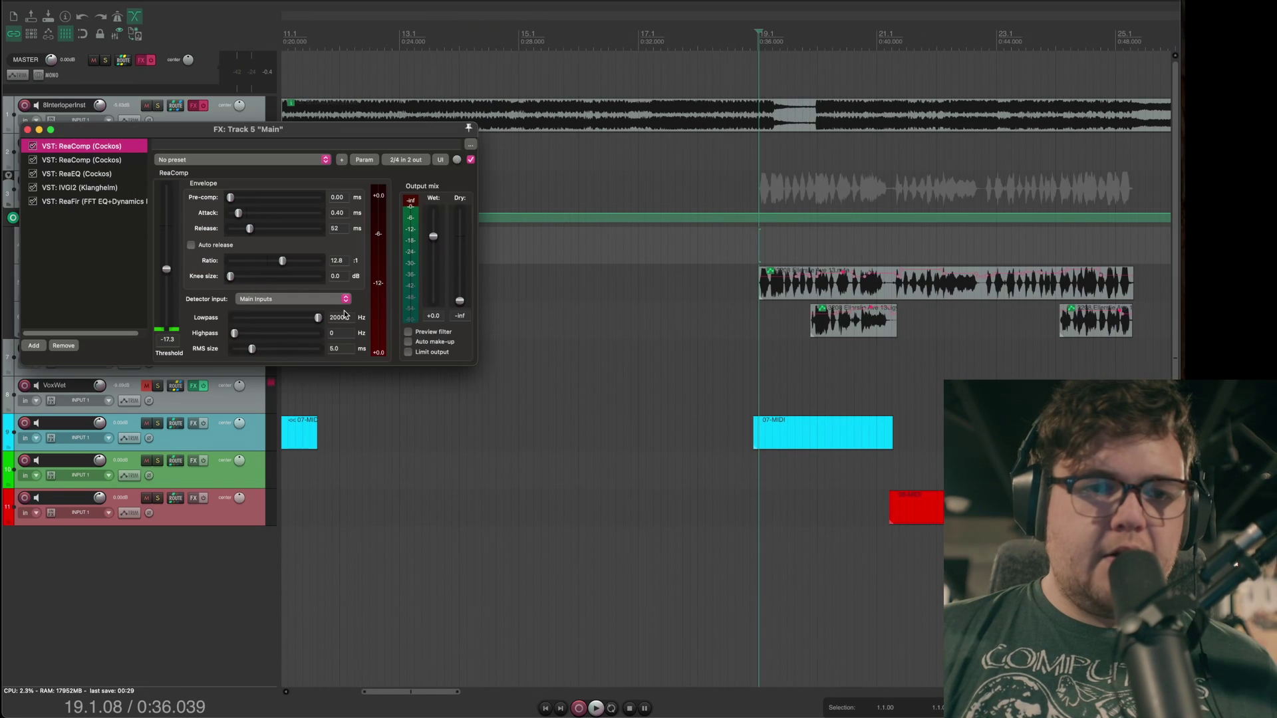
{"action": "left_click", "coordinate": [33, 187]}
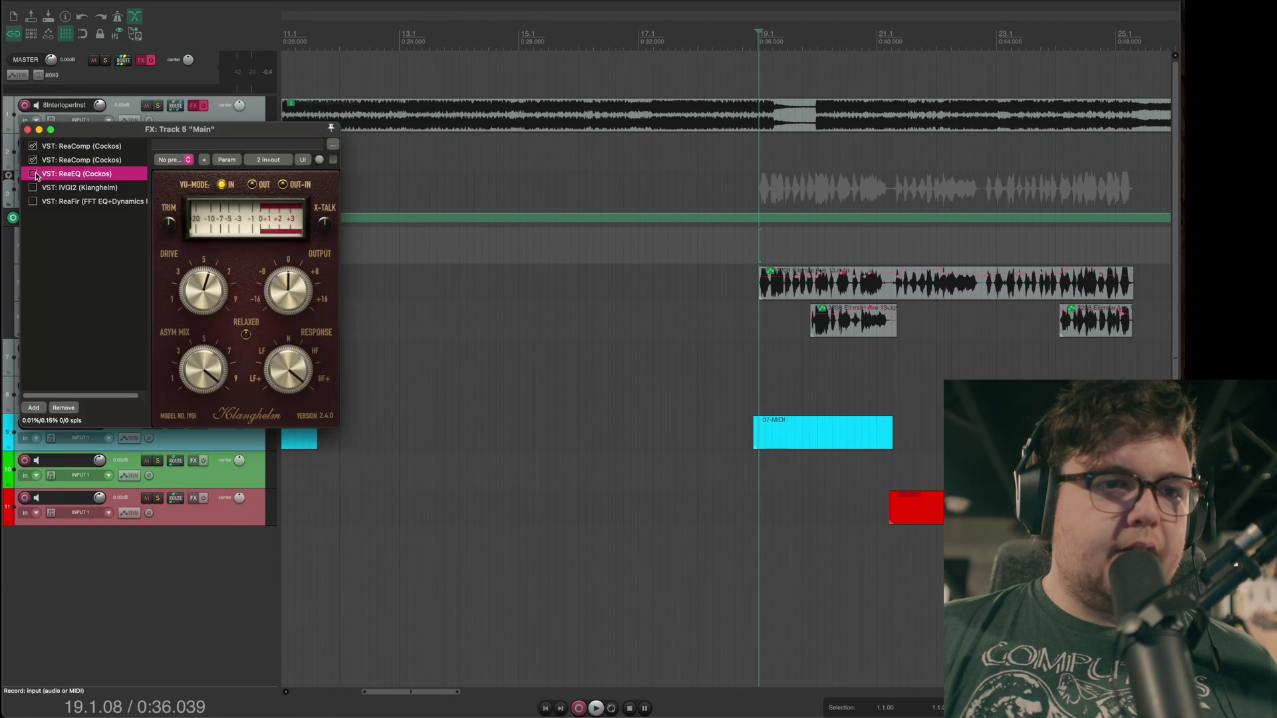
{"action": "left_click", "coordinate": [33, 173]}
{"action": "left_click", "coordinate": [33, 160]}
{"action": "left_click", "coordinate": [33, 146]}
{"action": "left_click", "coordinate": [69, 147]}
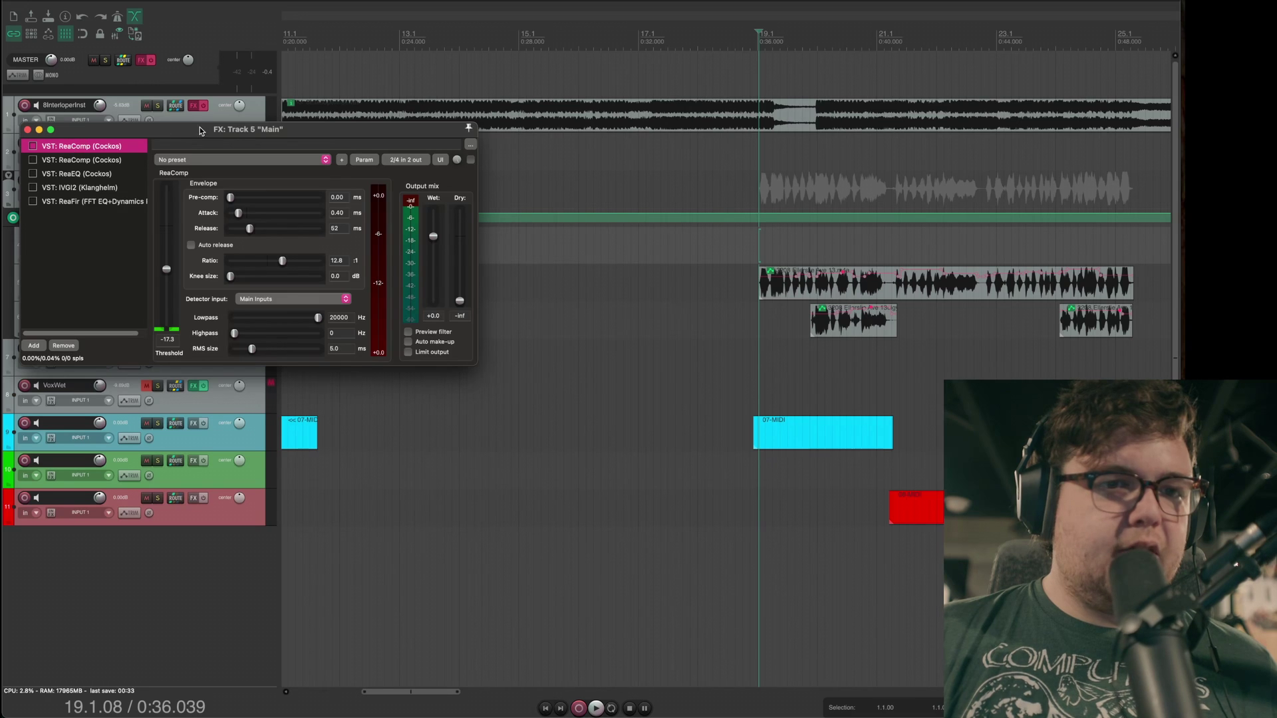
{"action": "left_click_drag", "start_coordinate": [199, 130], "coordinate": [495, 239]}
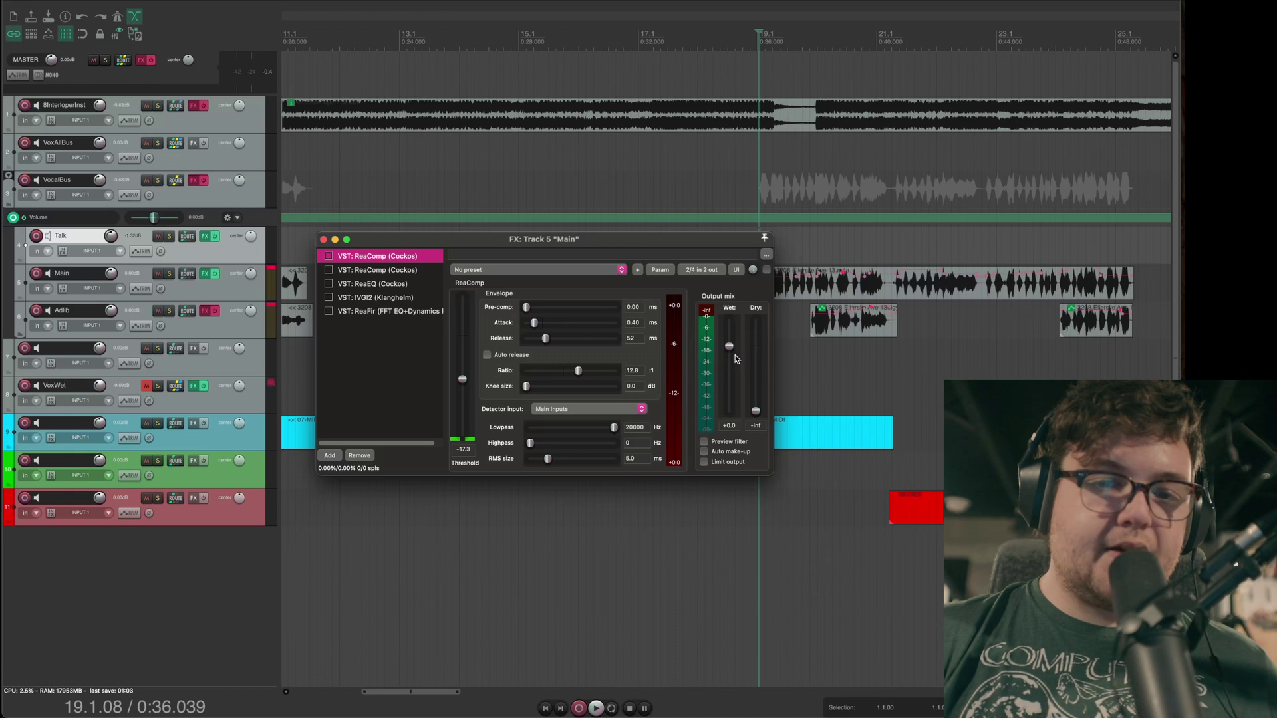
Step: Solo the Main track and play its vocal from just before bar 19 with every plug-in off
{"action": "left_click", "coordinate": [758, 277]}
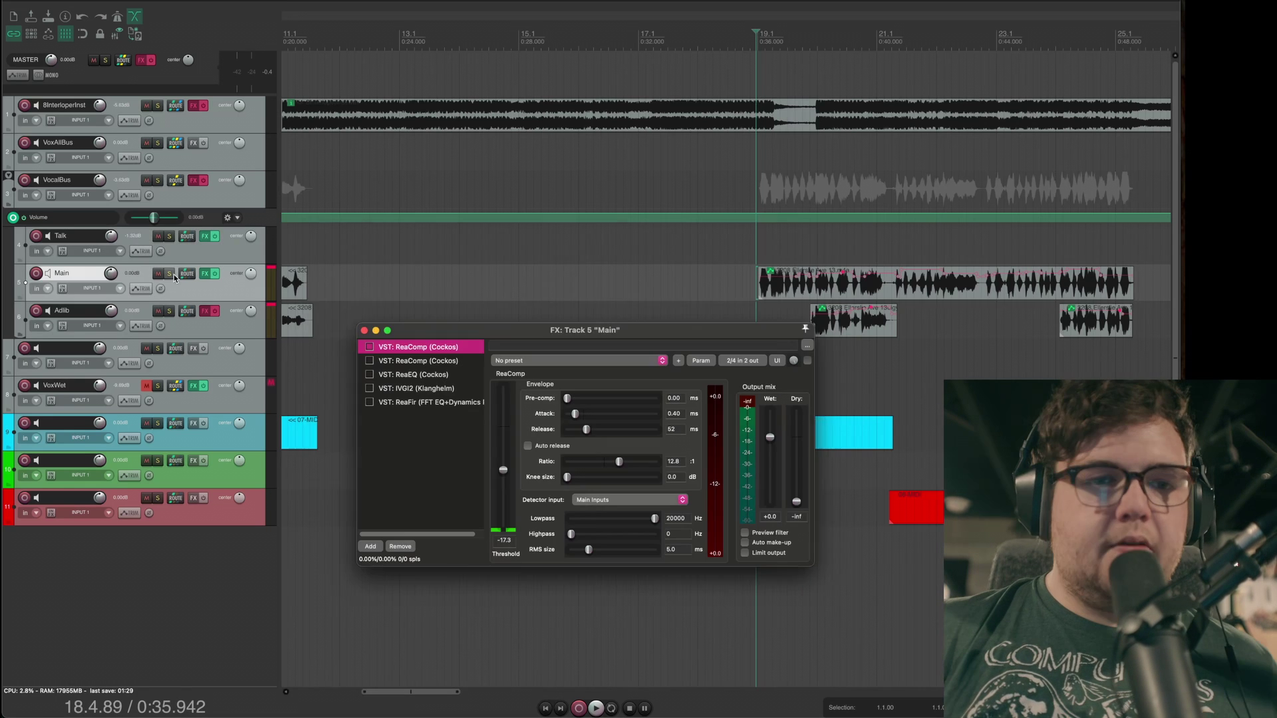
{"action": "key", "text": "space"}
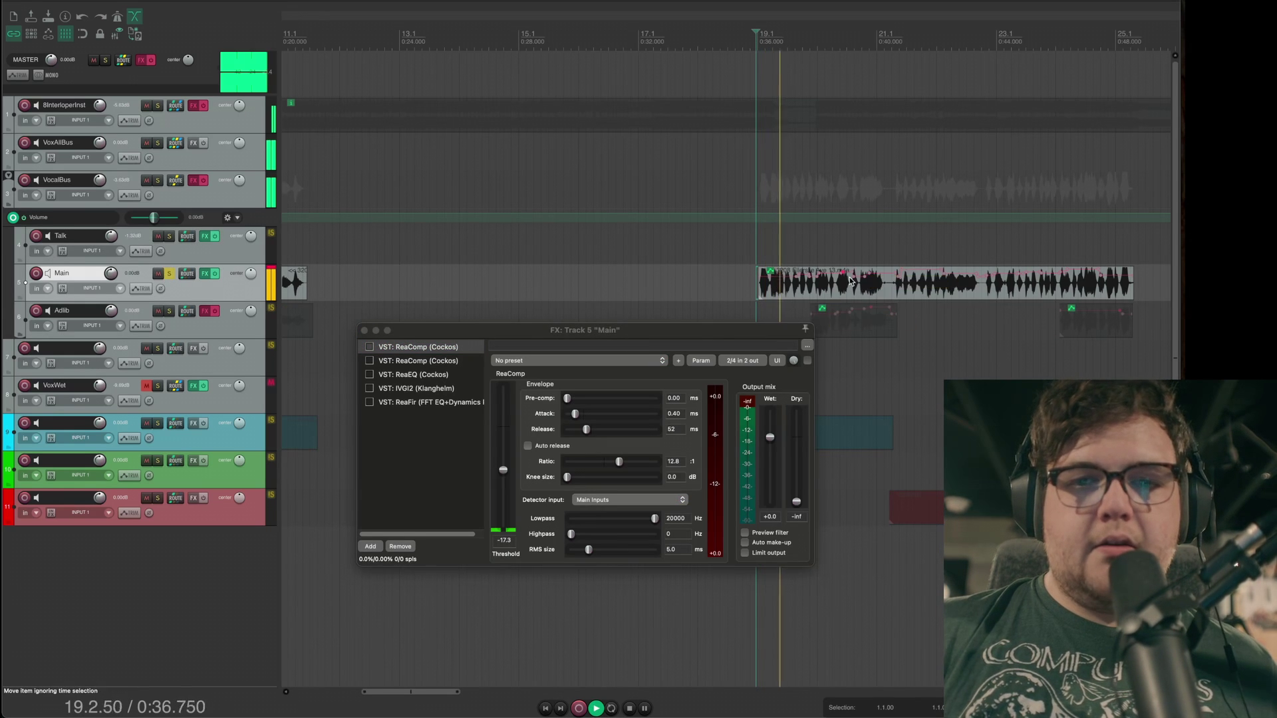
{"action": "scroll", "coordinate": [858, 283], "scroll_direction": "up", "scroll_amount": 3}
{"action": "key", "text": "space"}
Step: Switch on the first ReaComp on the Main track and play the vocal from just before bar 19
{"action": "left_click", "coordinate": [431, 467]}
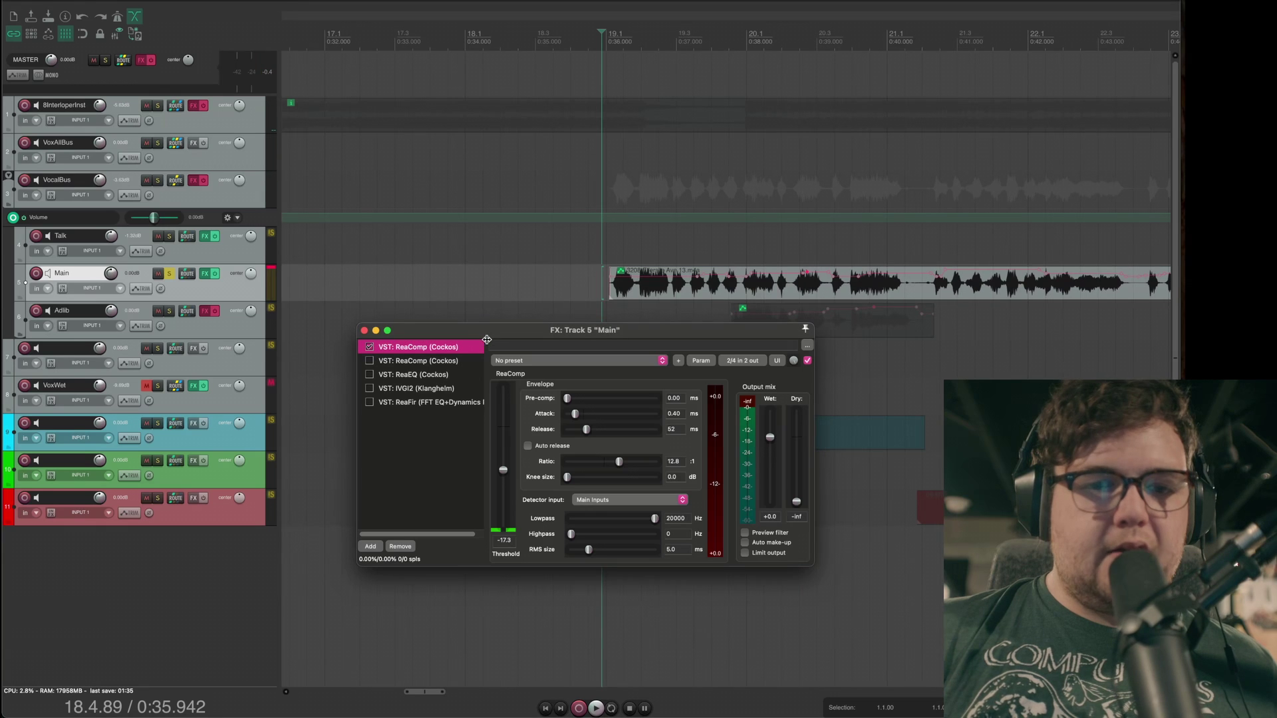
{"action": "key", "text": "space"}
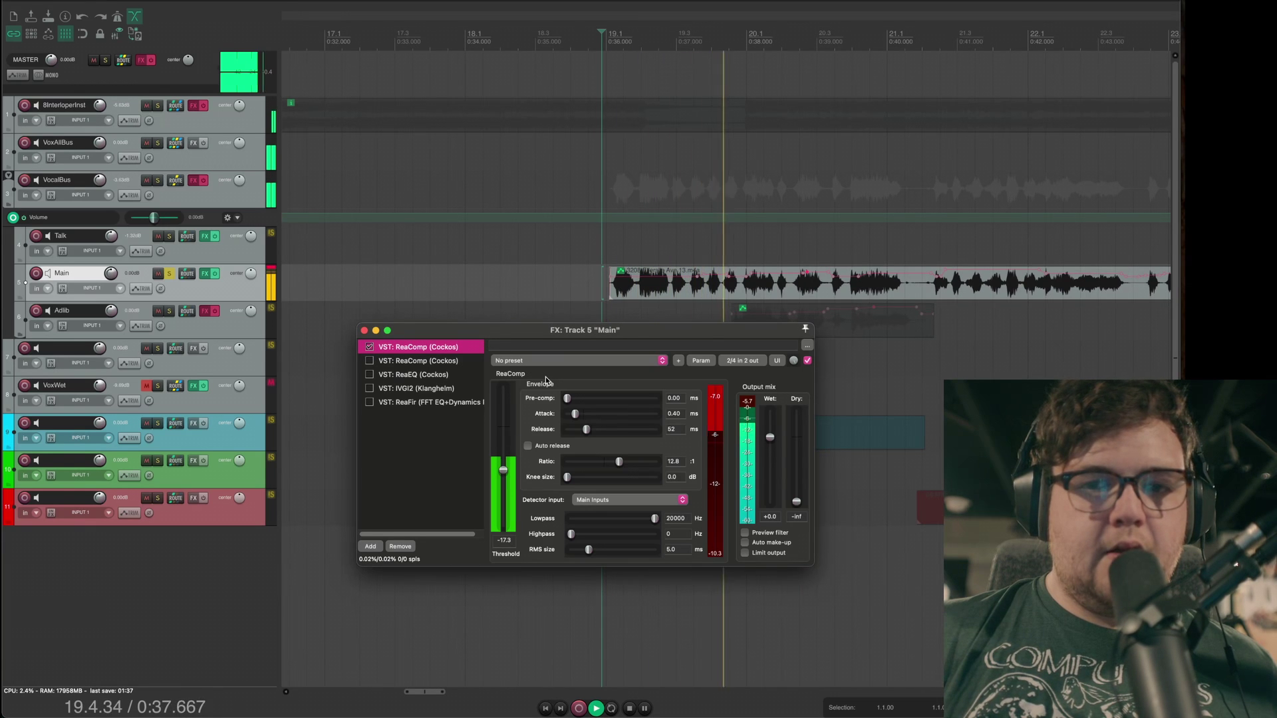
{"action": "key", "text": "space"}
Step: Find the phrase starting around bar 31 on the Main track and place the edit cursor just before it
{"action": "scroll", "coordinate": [980, 253], "scroll_direction": "down", "scroll_amount": 4}
{"action": "left_click", "coordinate": [995, 253]}
{"action": "left_click", "coordinate": [980, 254]}
{"action": "scroll", "coordinate": [980, 259], "scroll_direction": "up", "scroll_amount": 4}
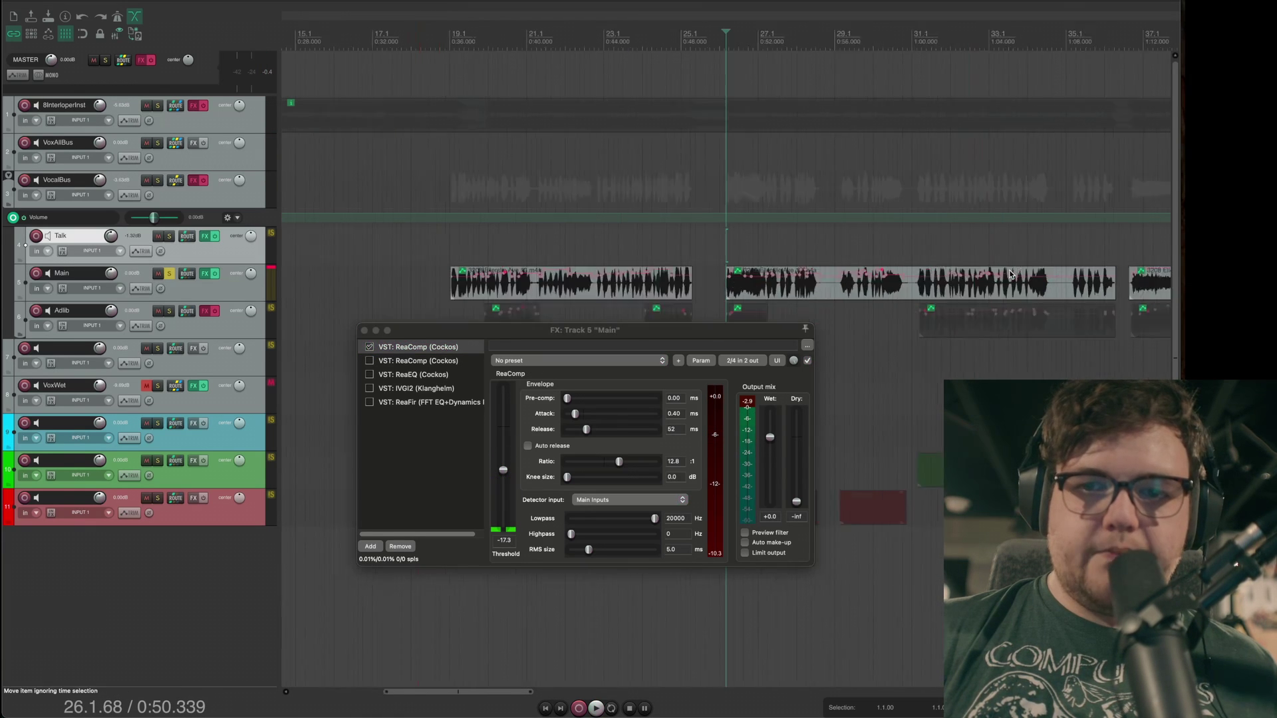
{"action": "left_click", "coordinate": [928, 284]}
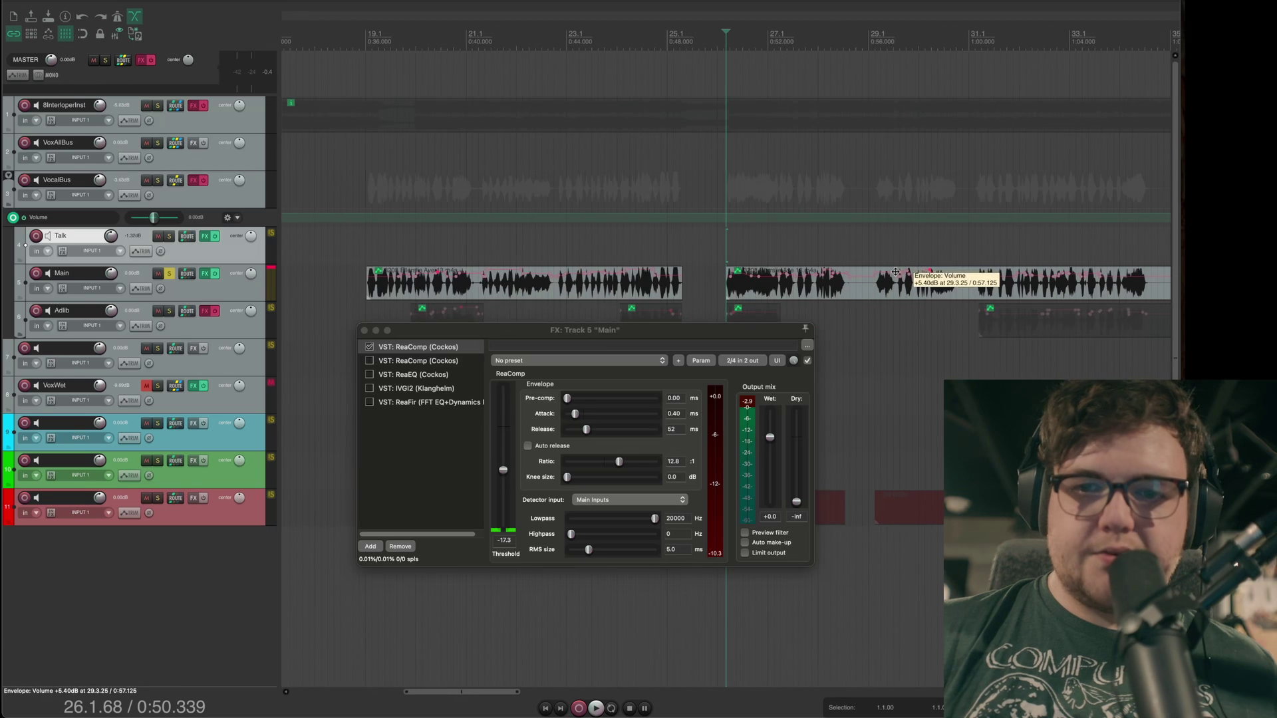
{"action": "scroll", "coordinate": [865, 286], "scroll_direction": "right", "scroll_amount": 5}
{"action": "left_click", "coordinate": [713, 286]}
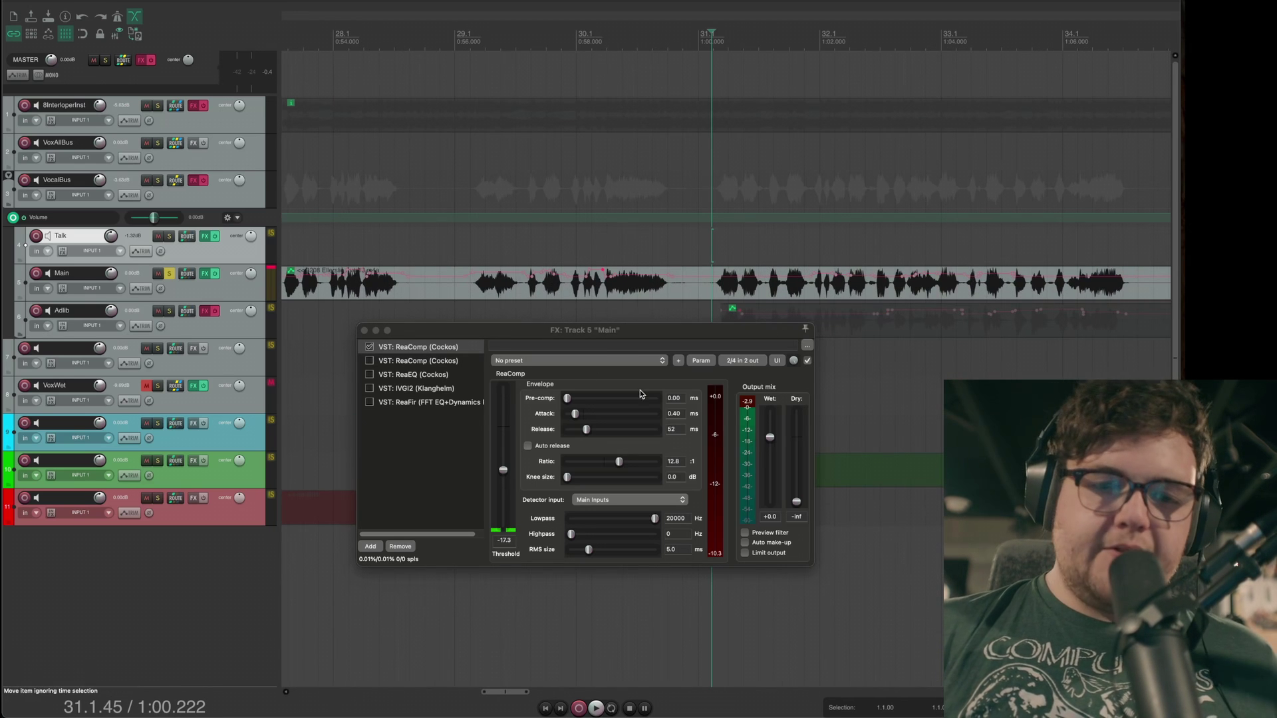
Step: Raise the first ReaComp's threshold to about -0.4 dB and play the Main vocal phrase starting around bar 31
{"action": "left_click", "coordinate": [503, 471]}
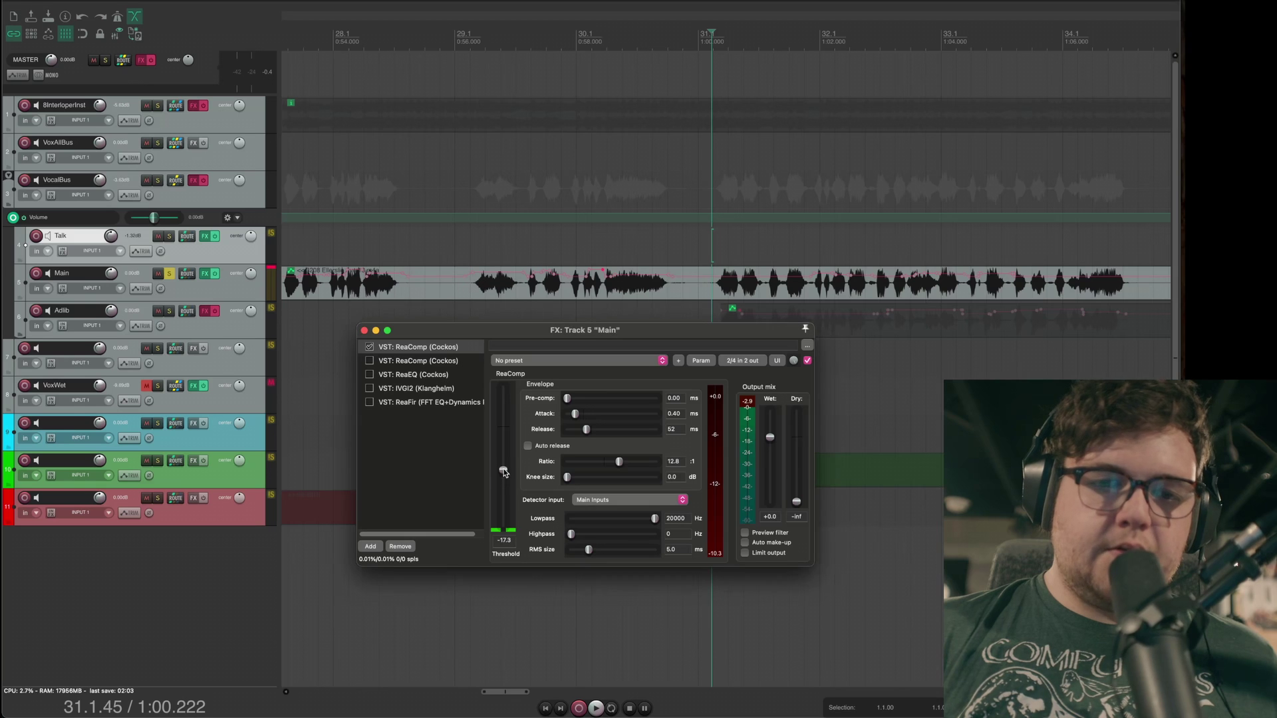
{"action": "key", "text": "space"}
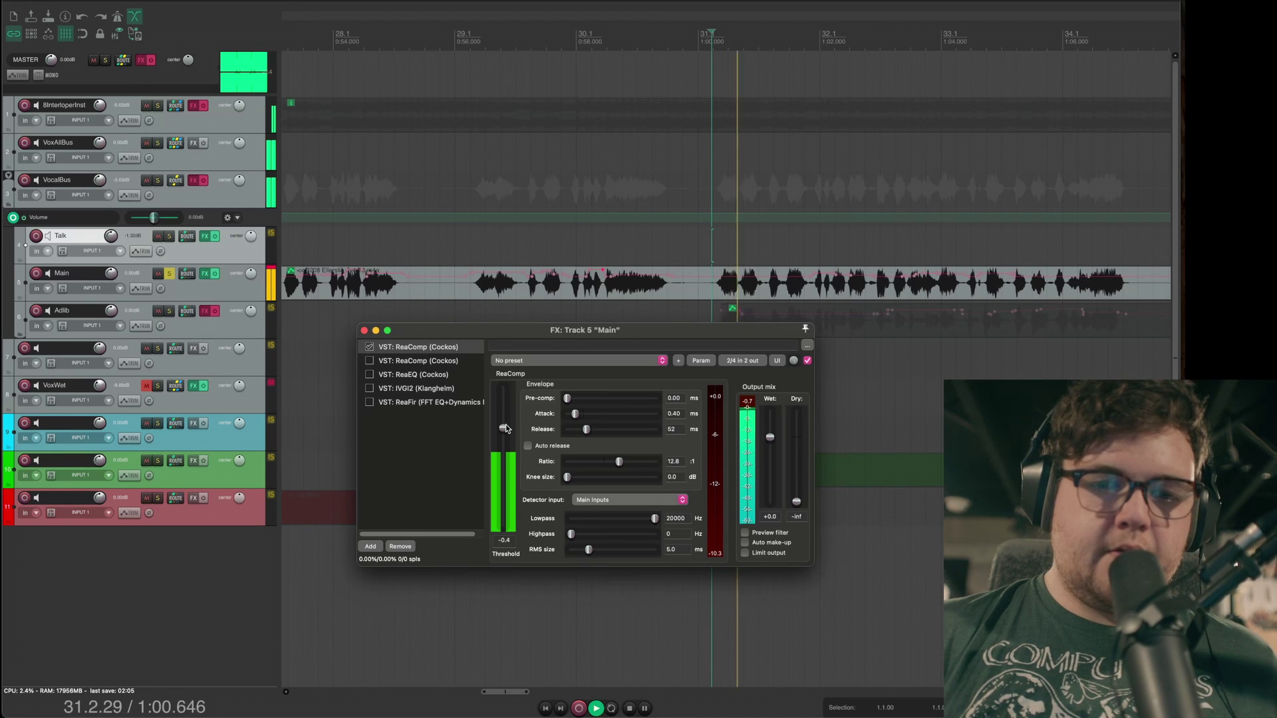
{"action": "key", "text": "space"}
Step: Lower the first ReaComp's threshold to about -12.7 dB and play the phrase from around bar 31 again
{"action": "left_click_drag", "start_coordinate": [504, 428], "coordinate": [505, 442]}
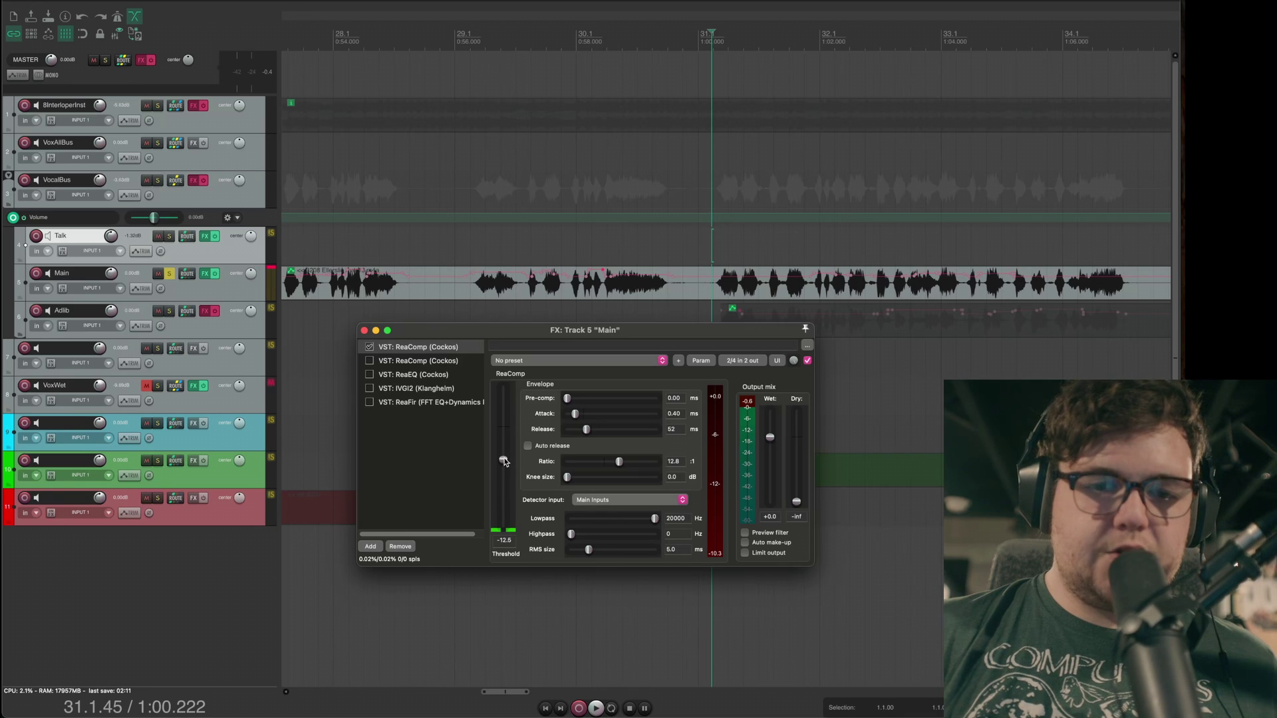
{"action": "key", "text": "space"}
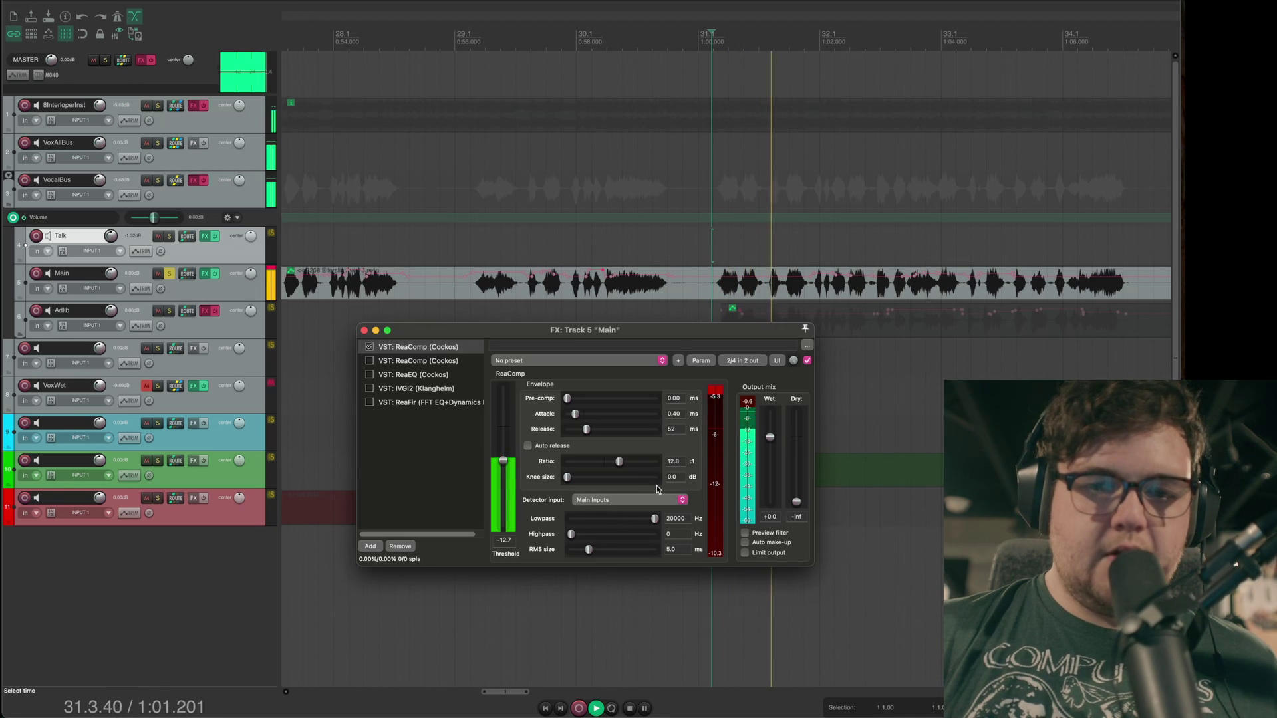
{"action": "key", "text": "space"}
Step: Set the first ReaComp's threshold to about -17.7 dB and audition the phrase from around bar 31
{"action": "left_click_drag", "start_coordinate": [502, 461], "coordinate": [502, 475]}
{"action": "key", "text": "space"}
{"action": "key", "text": "space"}
{"action": "key", "text": "space"}
{"action": "key", "text": "space"}
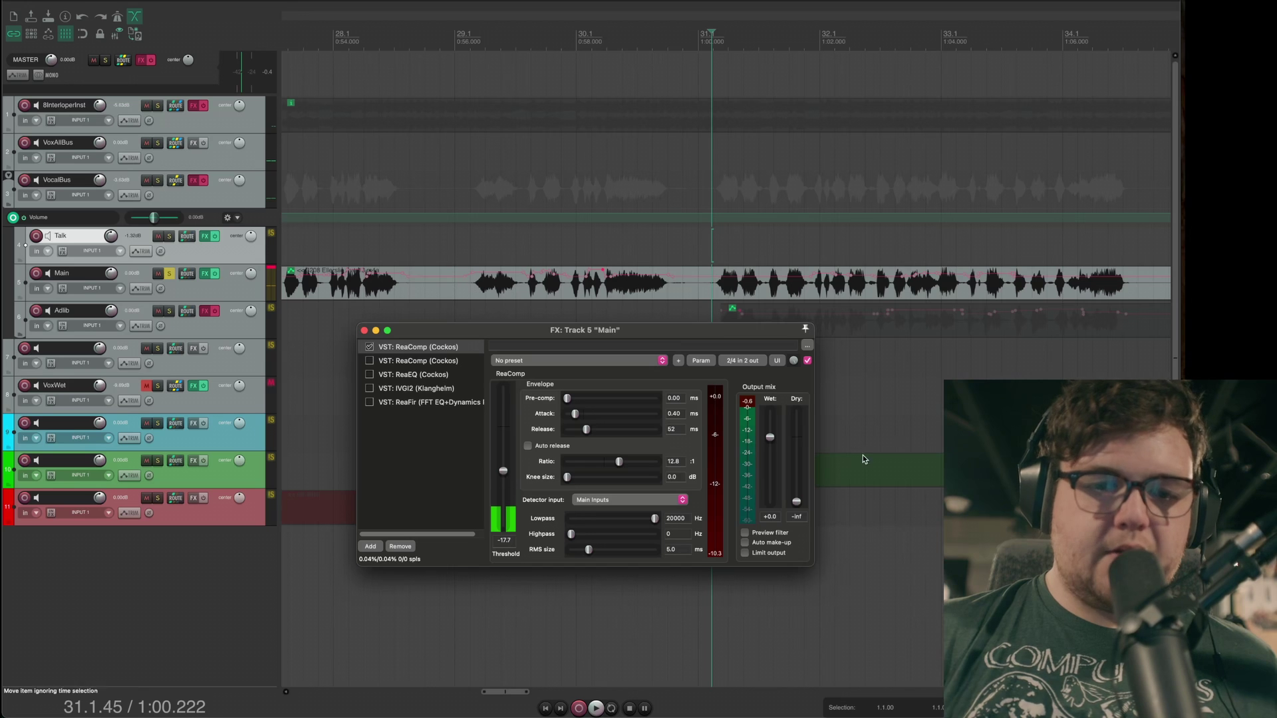
Step: Place the edit cursor at the start of the Main track's clip around bar 26
{"action": "scroll", "coordinate": [829, 348], "scroll_direction": "down", "scroll_amount": 5}
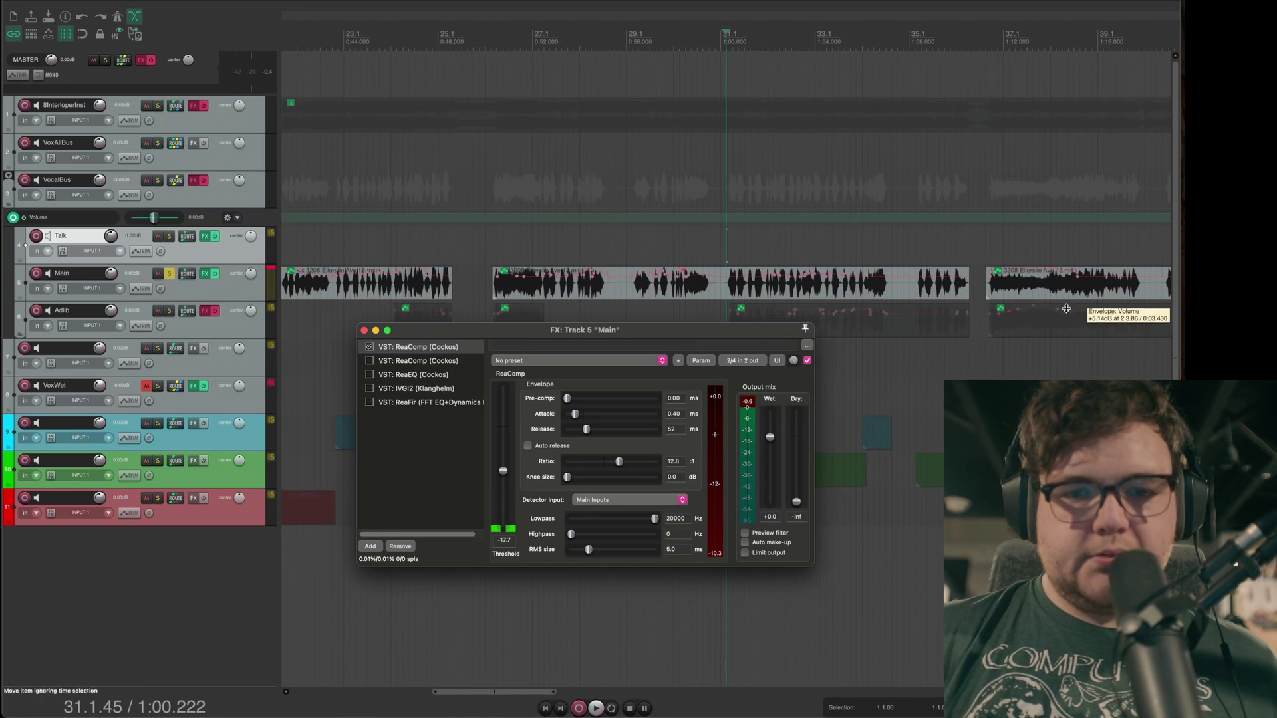
{"action": "scroll", "coordinate": [891, 340], "scroll_direction": "down", "scroll_amount": 1}
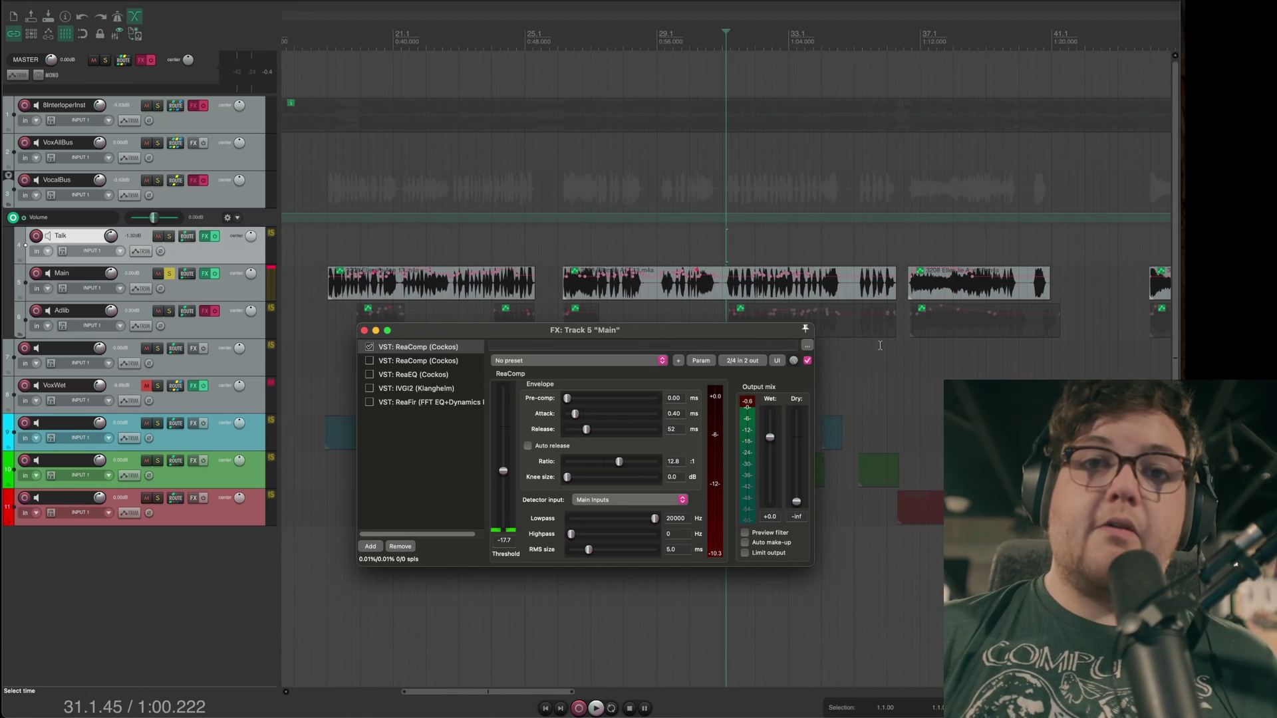
{"action": "left_click", "coordinate": [560, 246]}
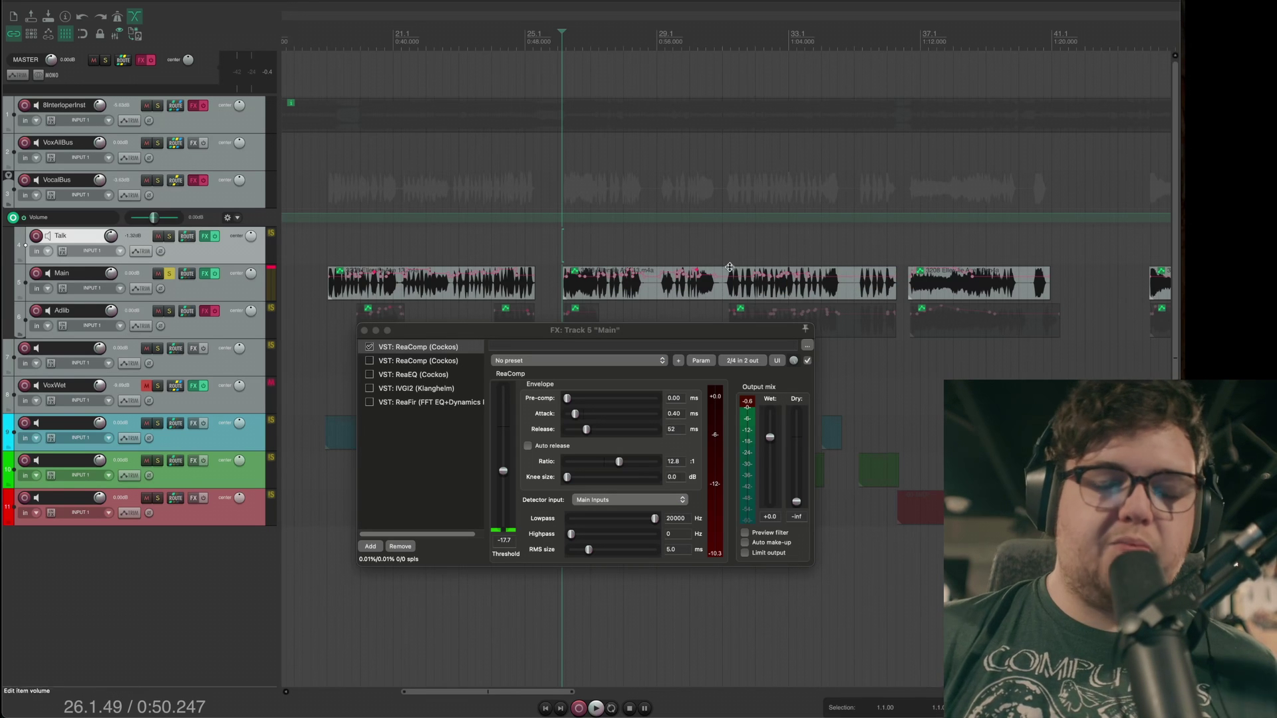
Step: Play the Main vocal from just before bar 48 with the second ReaComp off, then switch it on and play again
{"action": "key", "text": "space"}
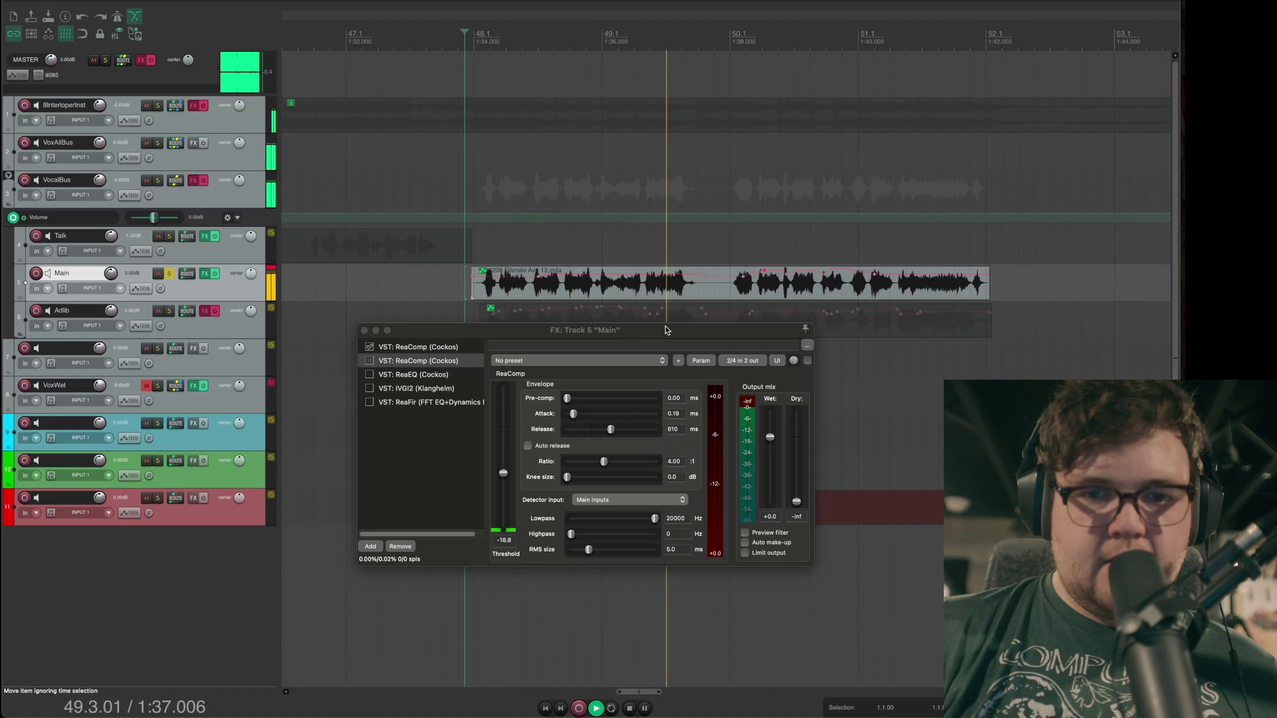
{"action": "key", "text": "space"}
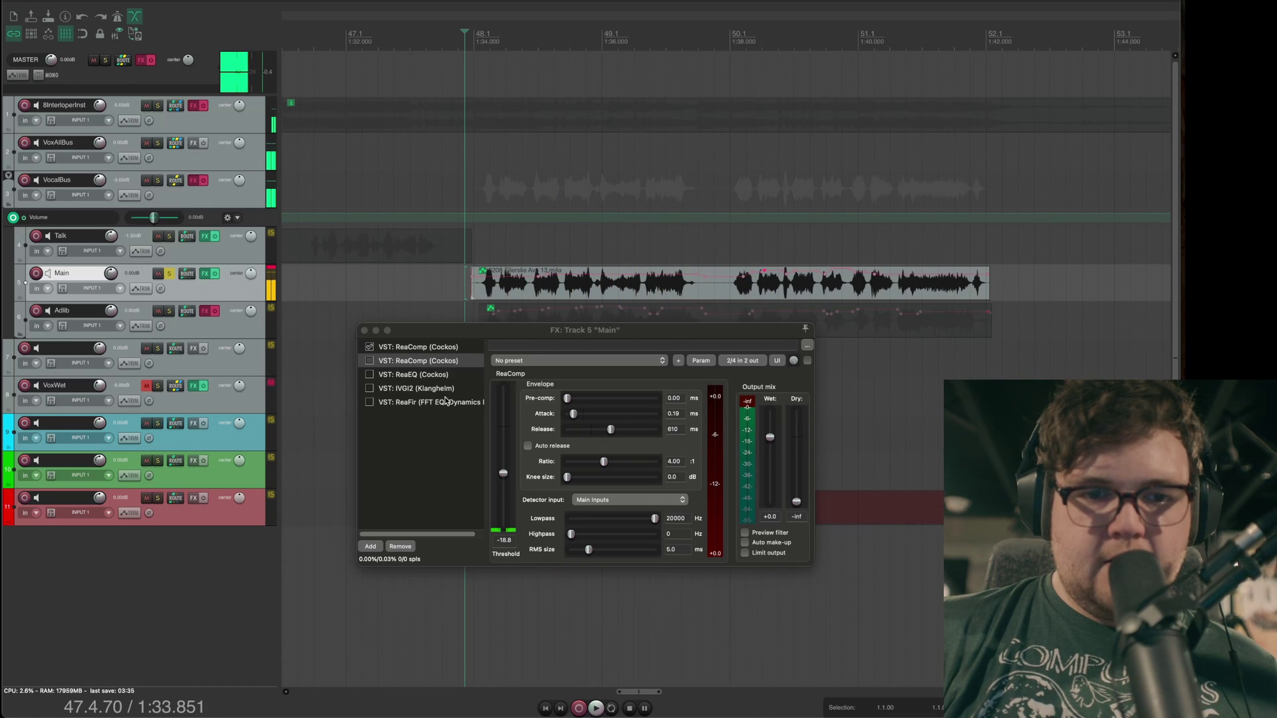
{"action": "left_click", "coordinate": [370, 361]}
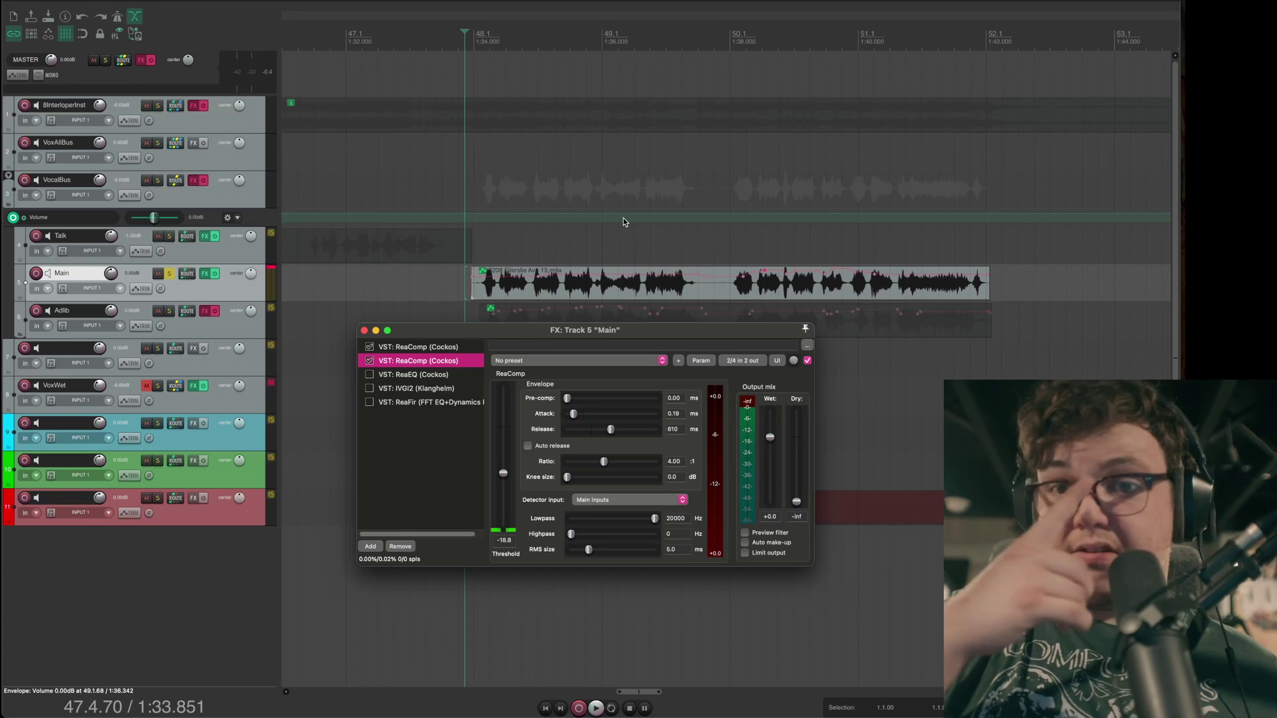
{"action": "key", "text": "space"}
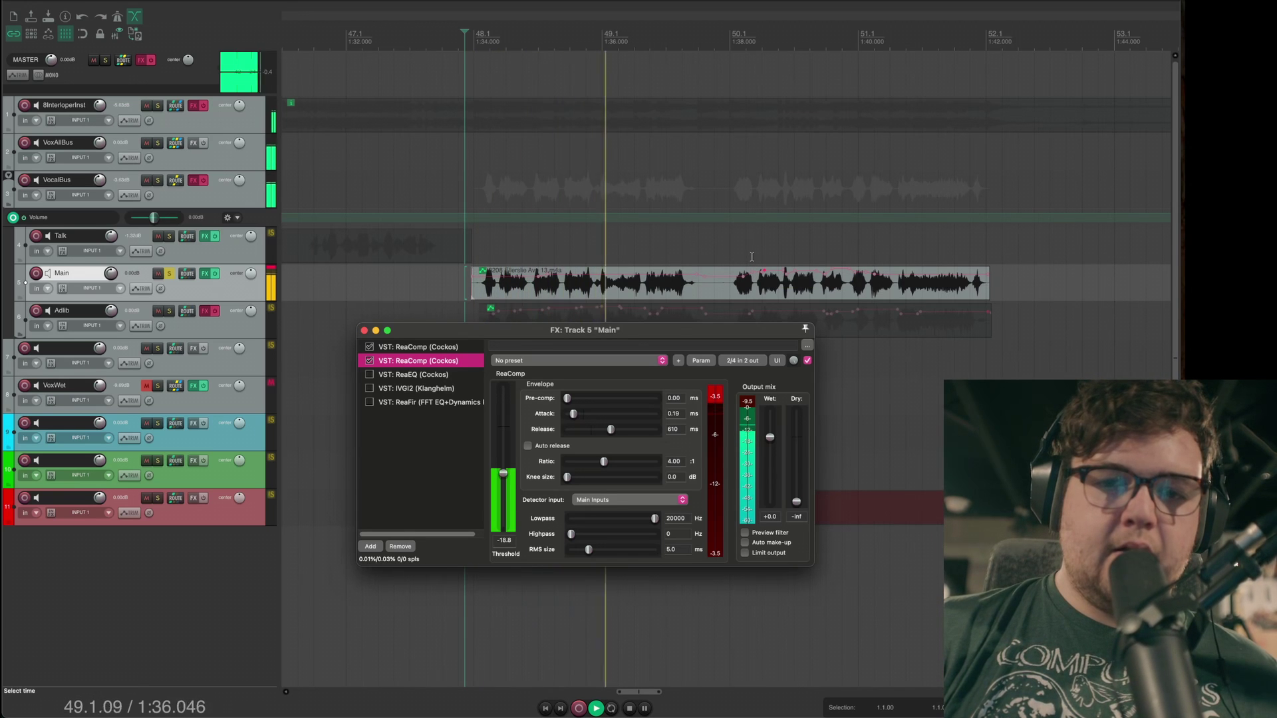
{"action": "key", "text": "space"}
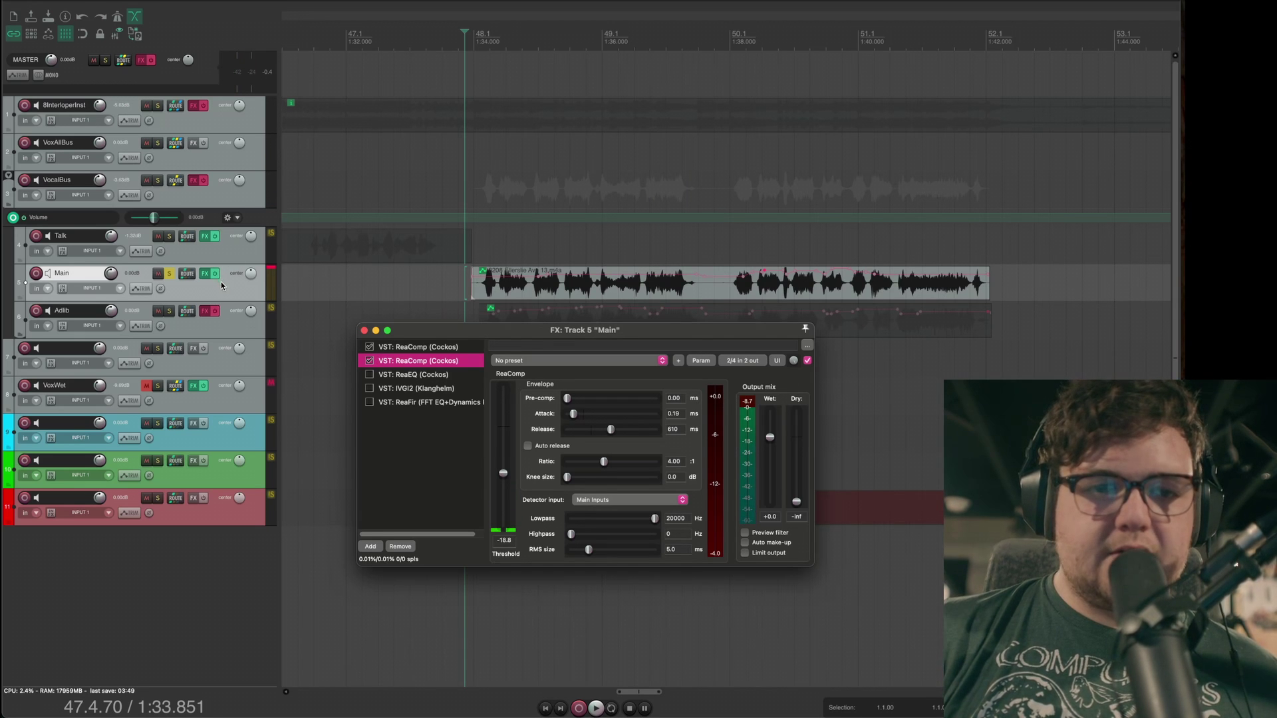
Step: Compare the Main vocal from just before bar 48 with its FX chain bypassed and with both ReaComps re-enabled
{"action": "left_click", "coordinate": [222, 284]}
{"action": "left_click", "coordinate": [216, 274]}
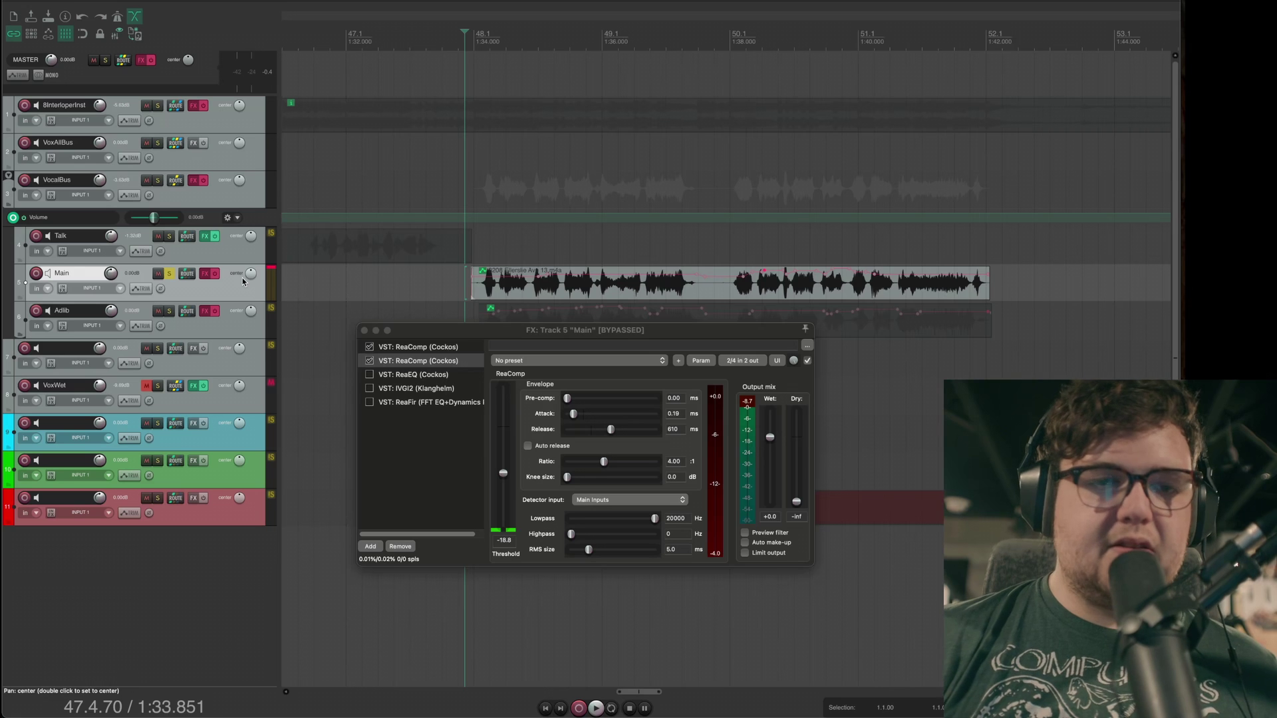
{"action": "key", "text": "space"}
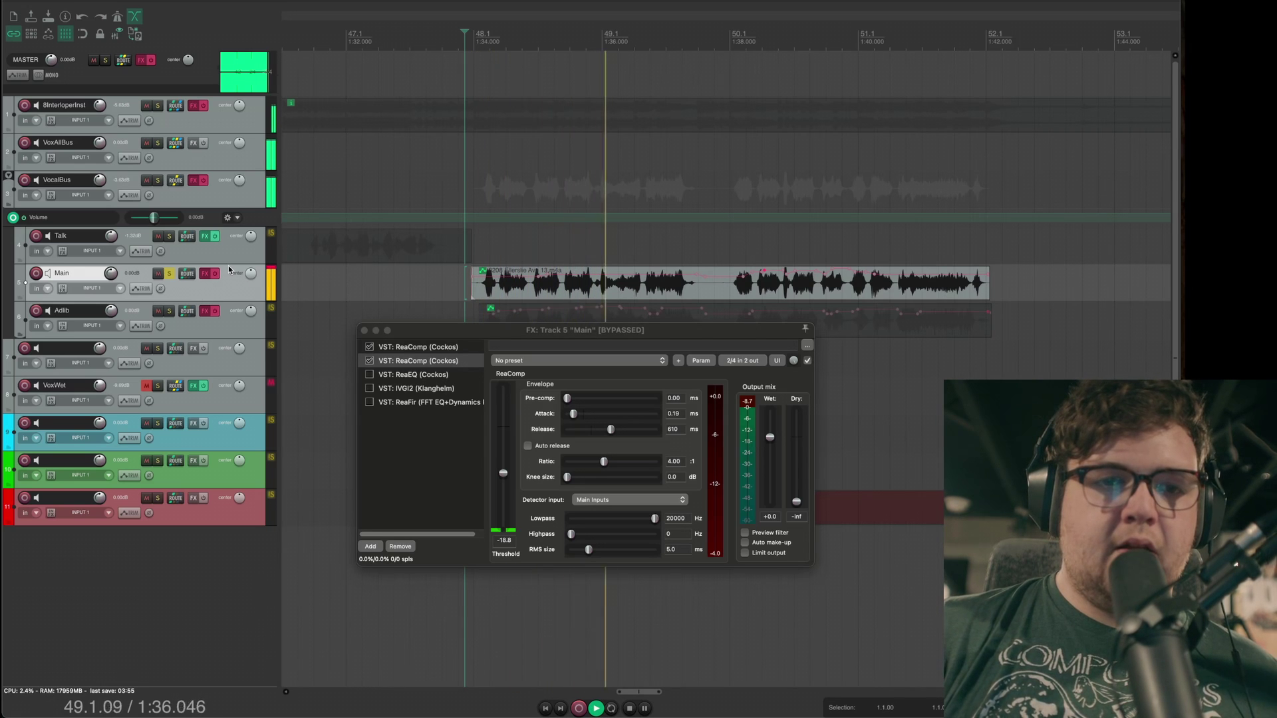
{"action": "key", "text": "space"}
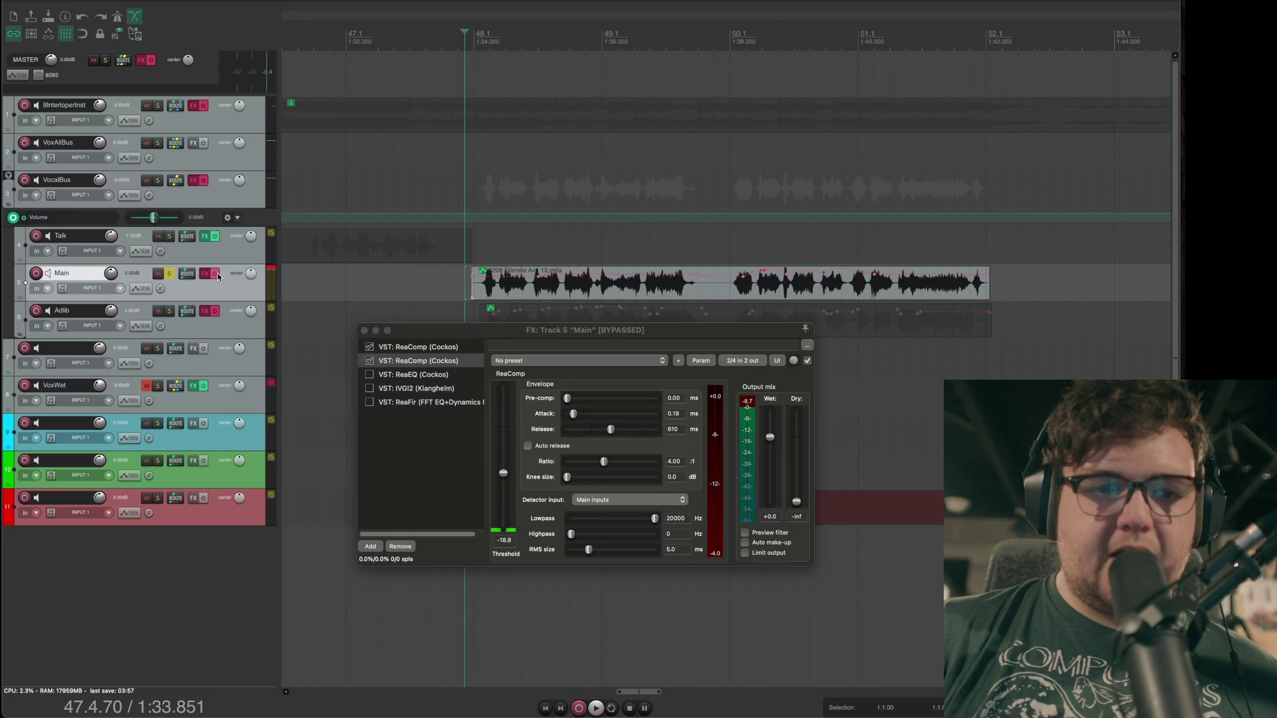
{"action": "left_click", "coordinate": [216, 274]}
{"action": "left_click_drag", "start_coordinate": [486, 333], "coordinate": [469, 331]}
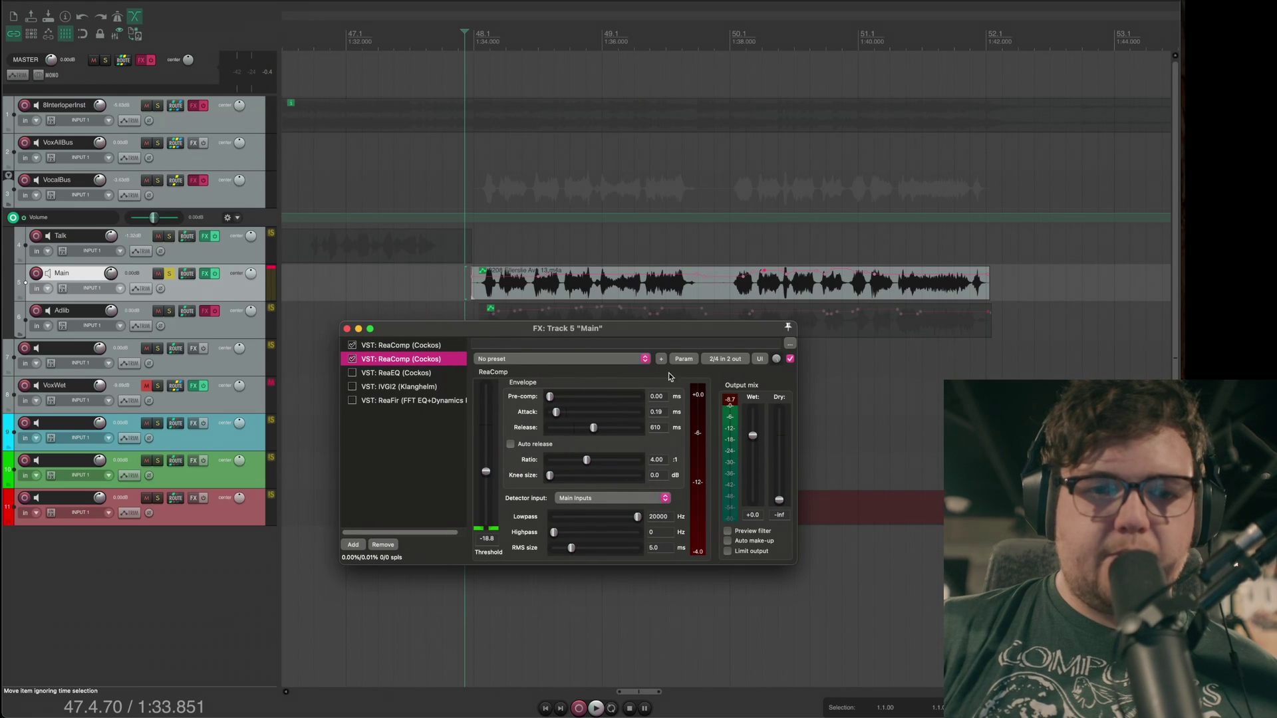
{"action": "key", "text": "space"}
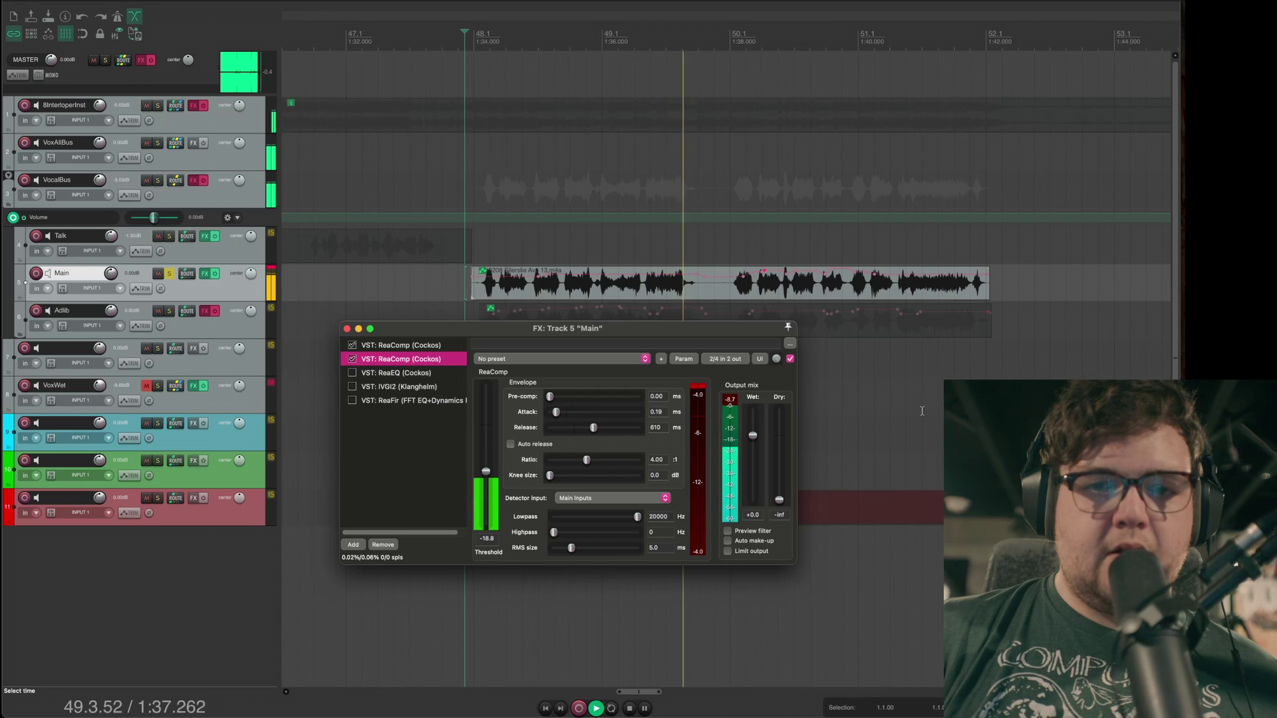
{"action": "key", "text": "space"}
Step: Show ReaEQ in the Main track's FX chain, switch it on and examine its EQ curve
{"action": "left_click", "coordinate": [394, 373]}
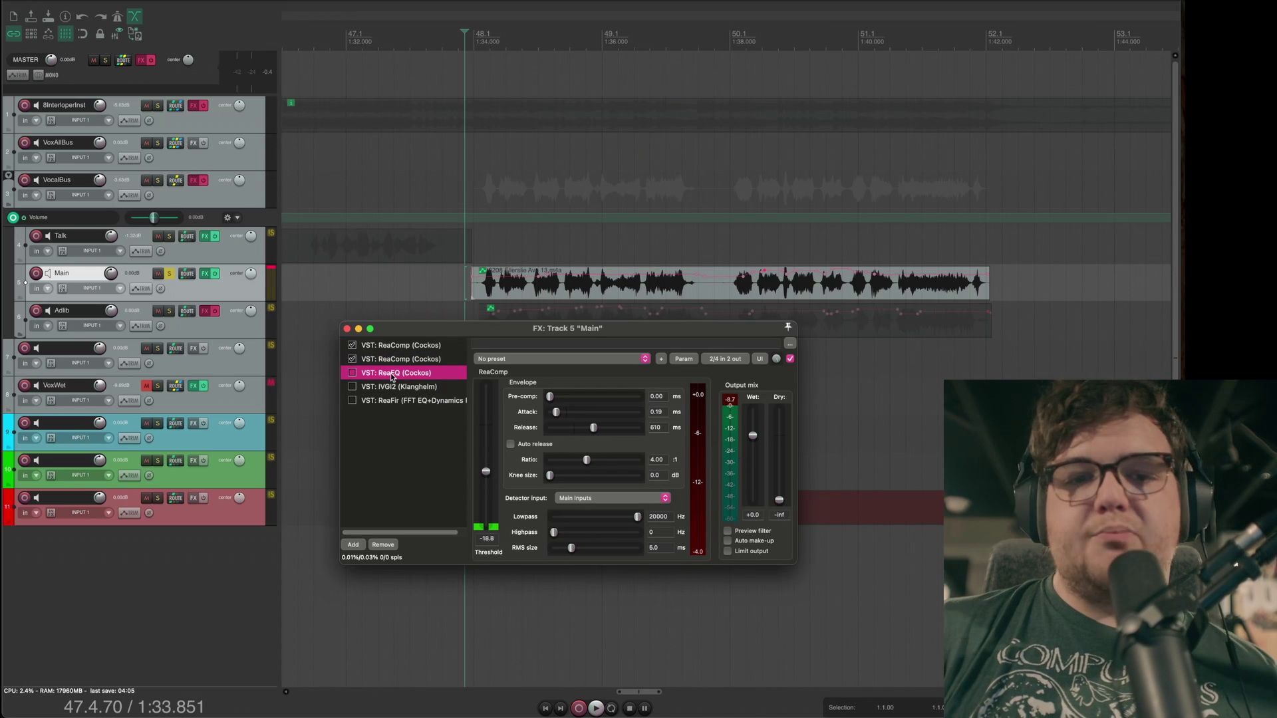
{"action": "left_click", "coordinate": [352, 344]}
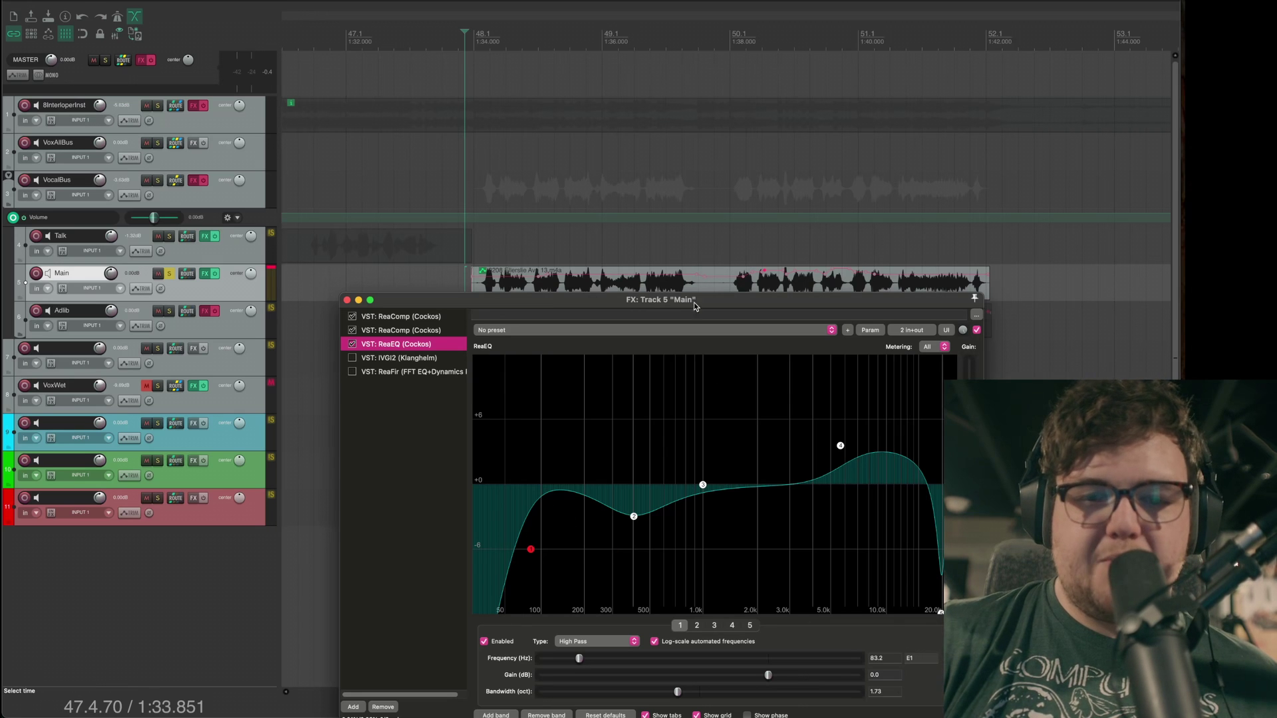
{"action": "left_click_drag", "start_coordinate": [694, 302], "coordinate": [703, 276]}
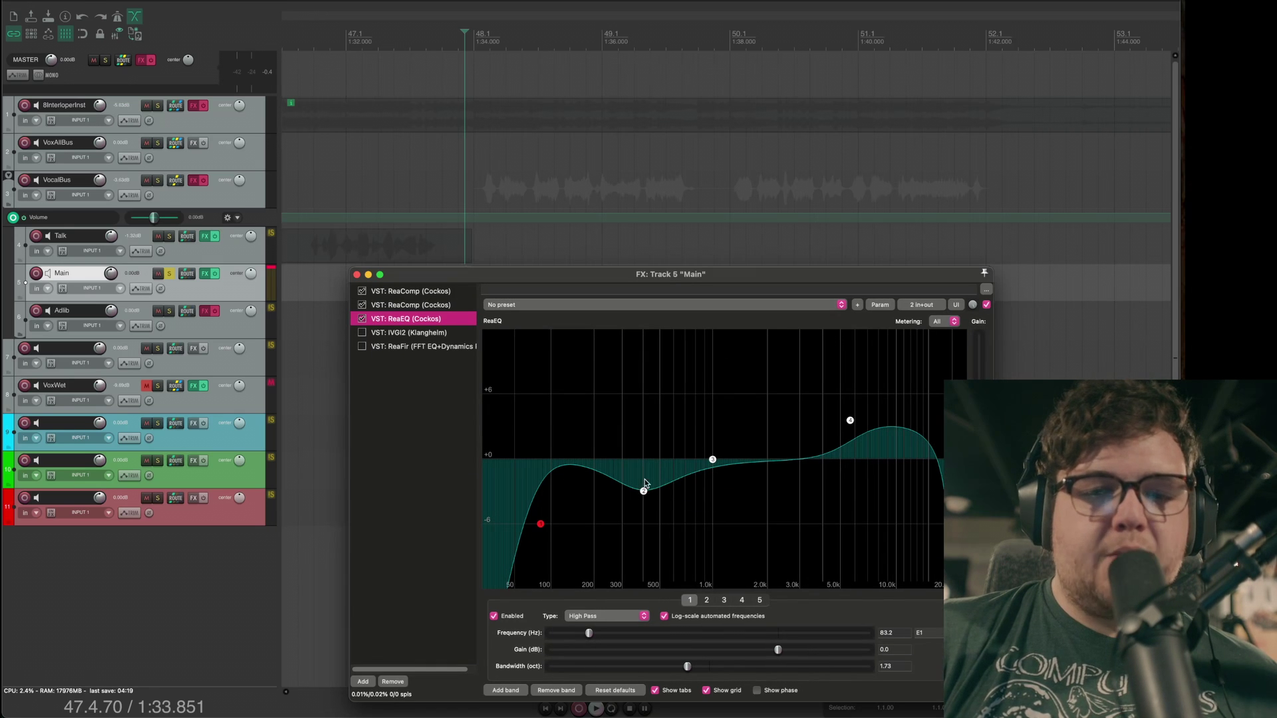
{"action": "mouse_move", "coordinate": [643, 489]}
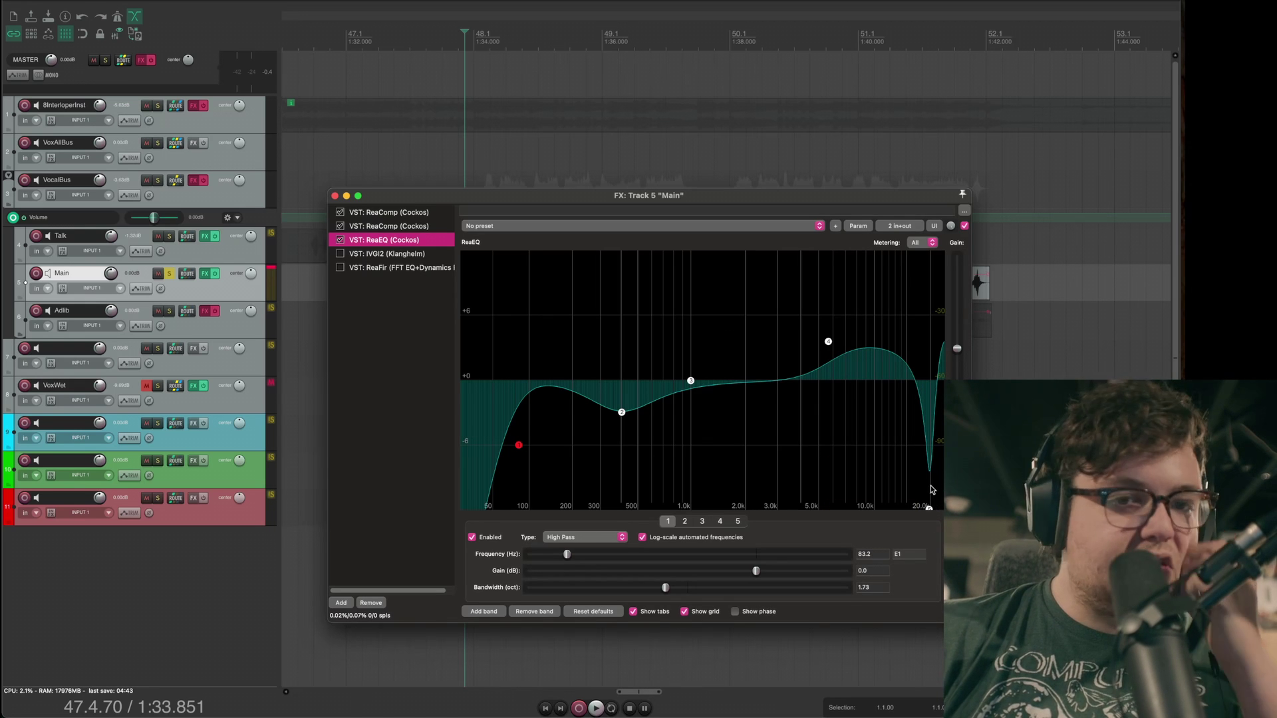
{"action": "left_click_drag", "start_coordinate": [696, 201], "coordinate": [762, 259]}
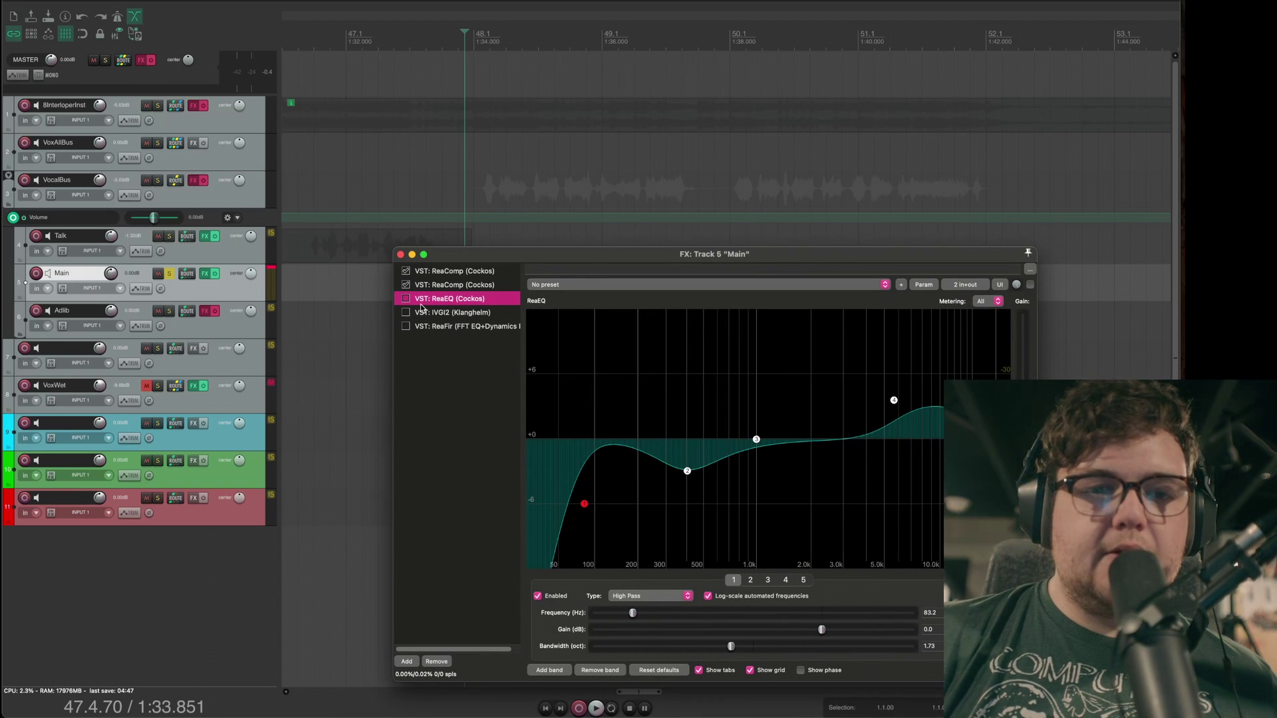
Step: Play the Main vocal from just before bar 48 with ReaEQ off, then switch ReaEQ on and play again
{"action": "key", "text": "space"}
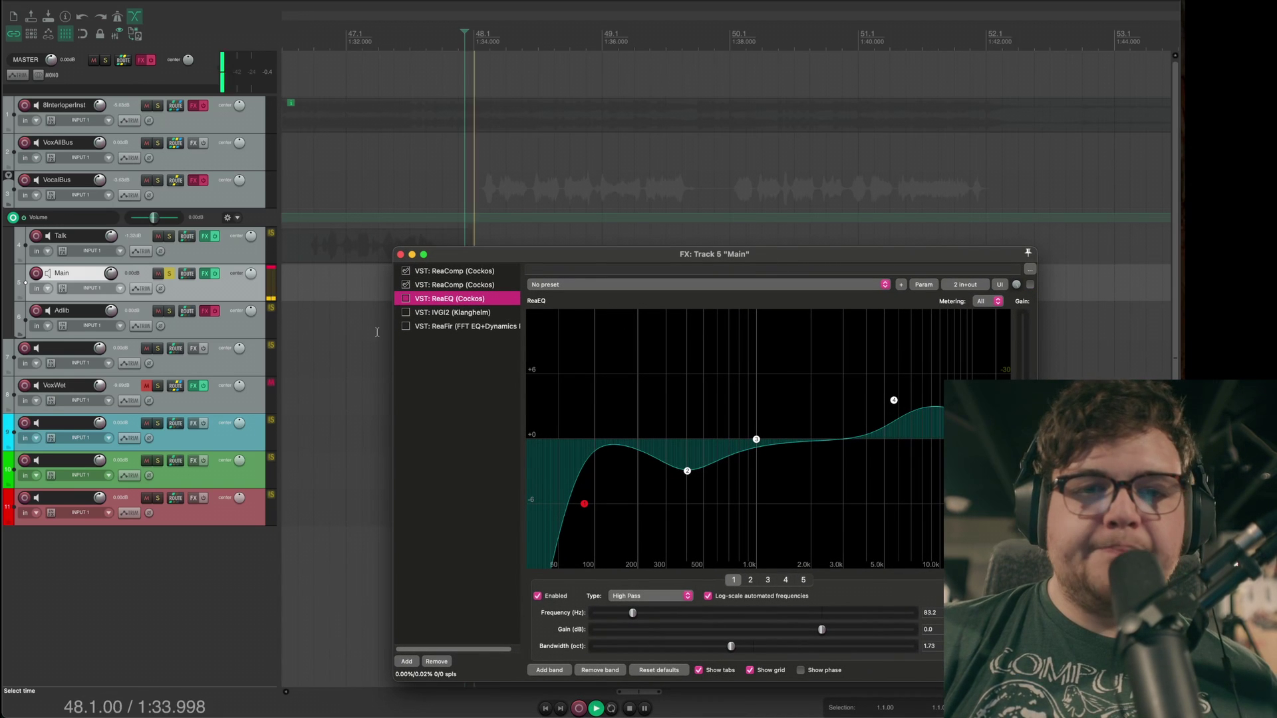
{"action": "key", "text": "space"}
{"action": "left_click", "coordinate": [405, 299]}
{"action": "key", "text": "space"}
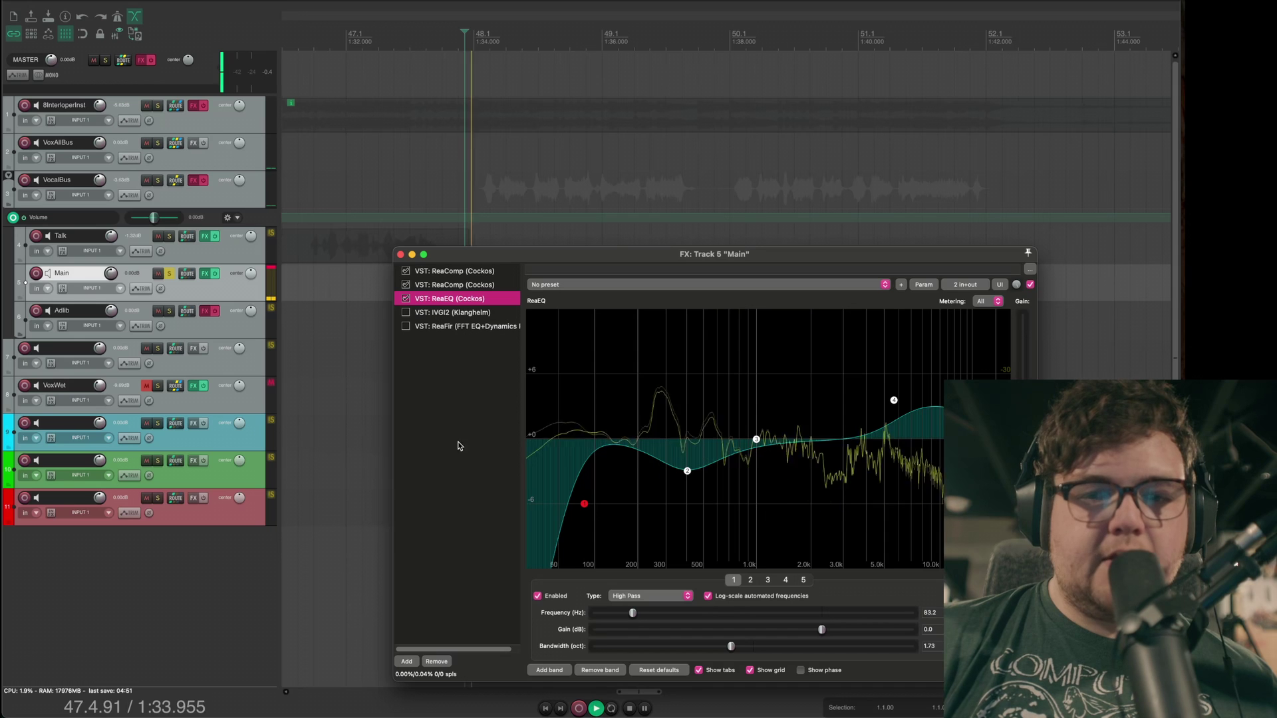
{"action": "key", "text": "space"}
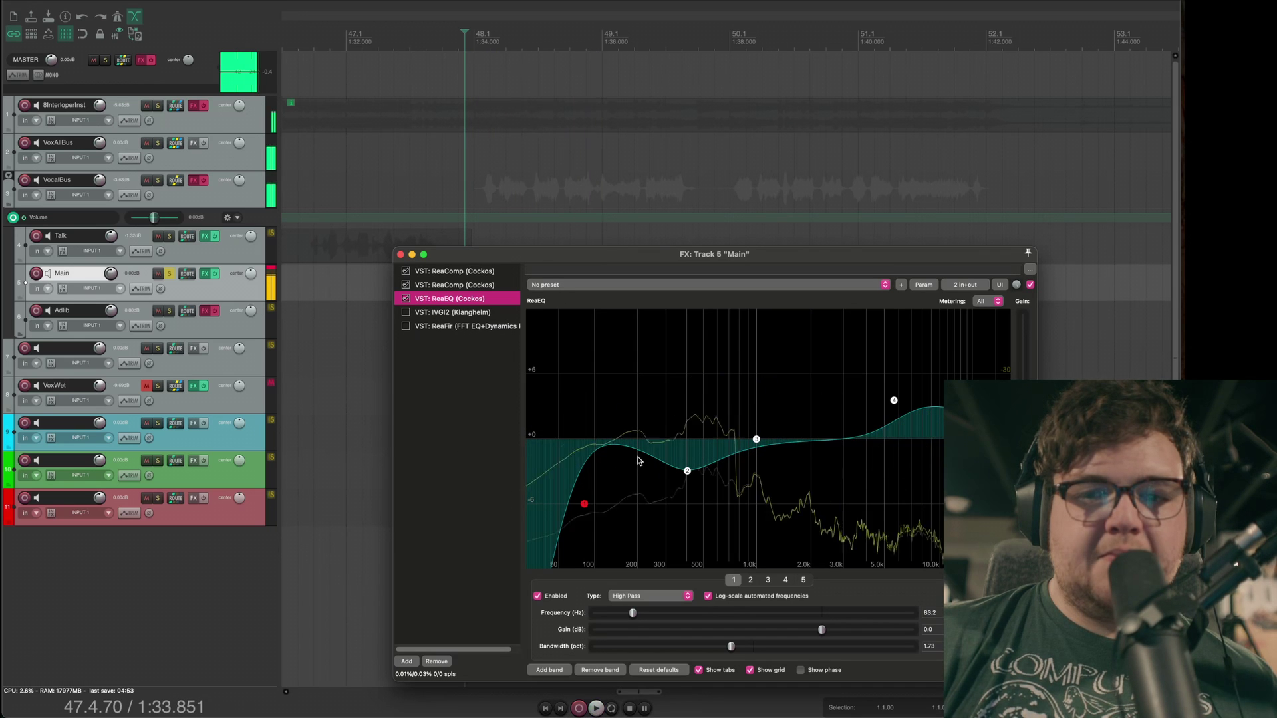
Step: Inspect the settings of ReaEQ's high shelf band 4, band 2 and high pass band 1
{"action": "left_click", "coordinate": [894, 401]}
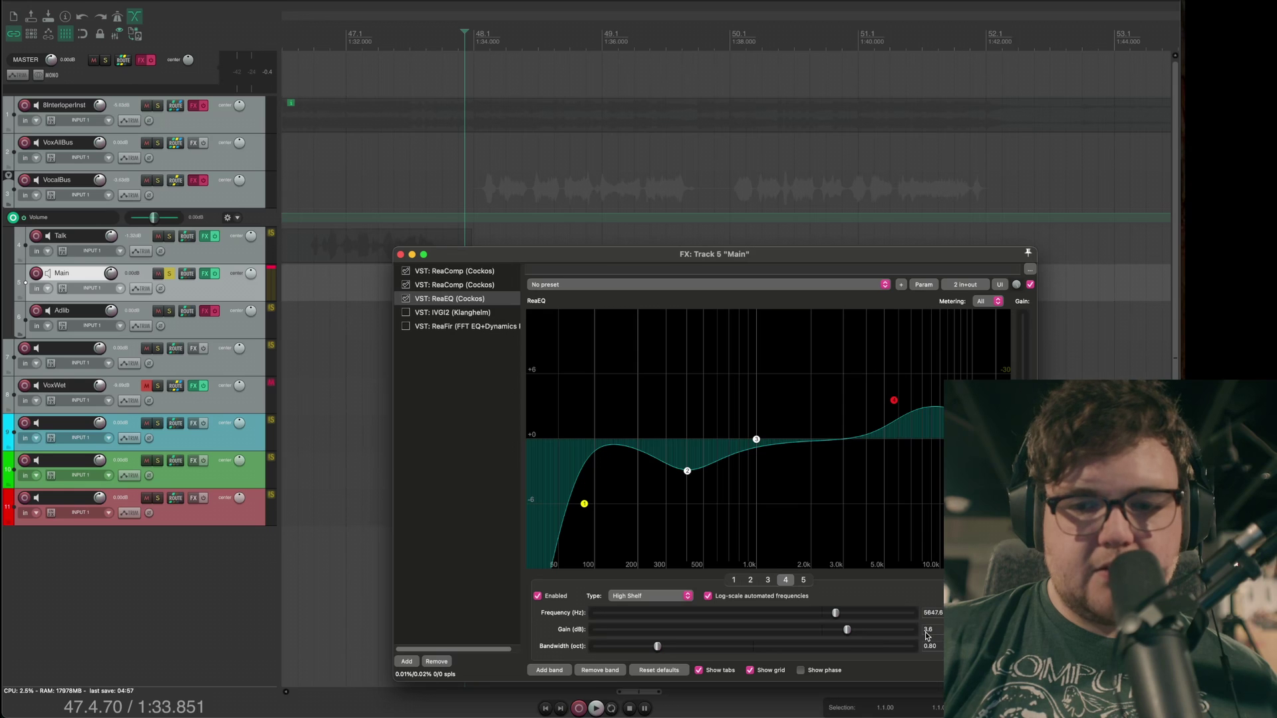
{"action": "left_click", "coordinate": [687, 470]}
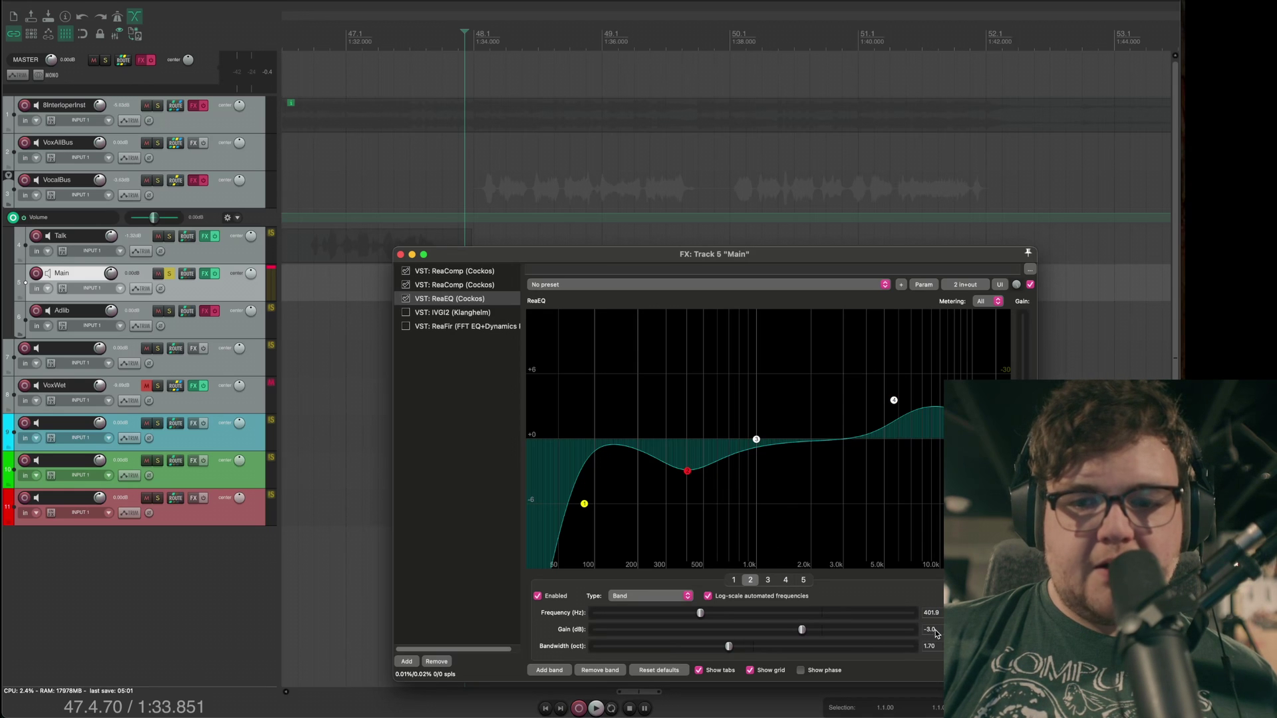
{"action": "left_click", "coordinate": [584, 504]}
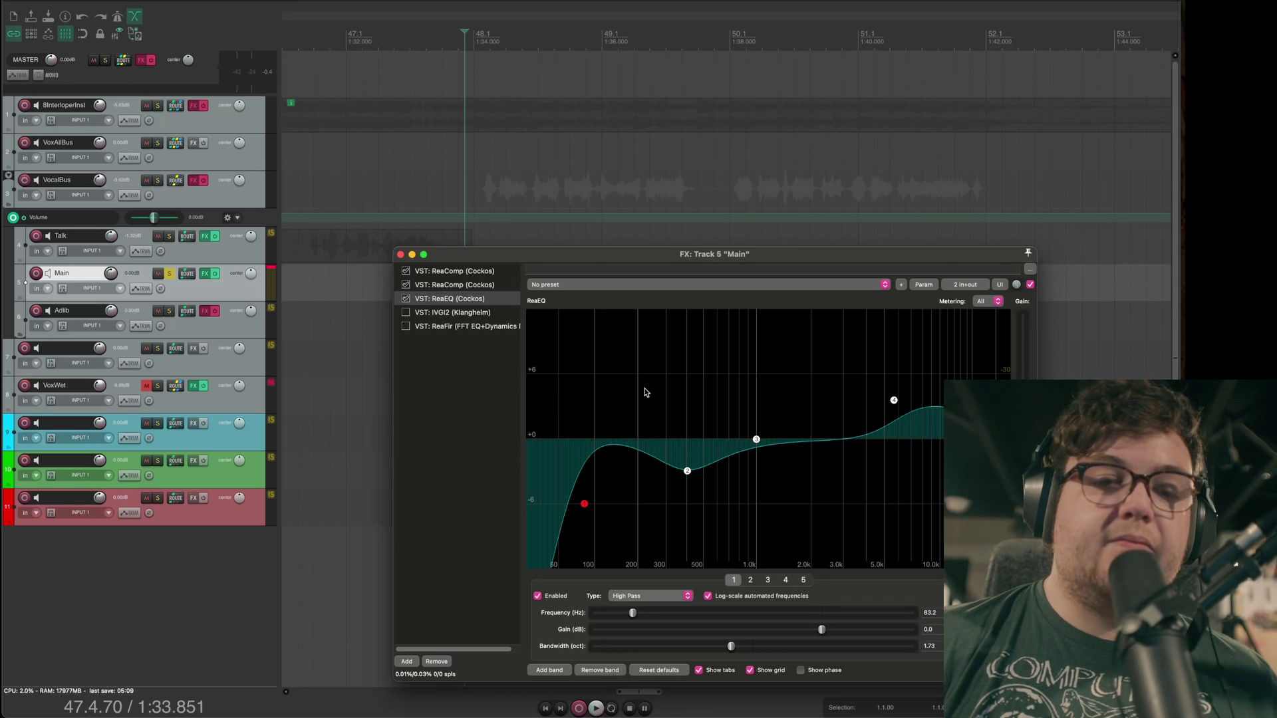
Step: Compare the Main vocal from just before bar 48 with both ReaComps and ReaEQ active against the whole chain bypassed
{"action": "key", "text": "space"}
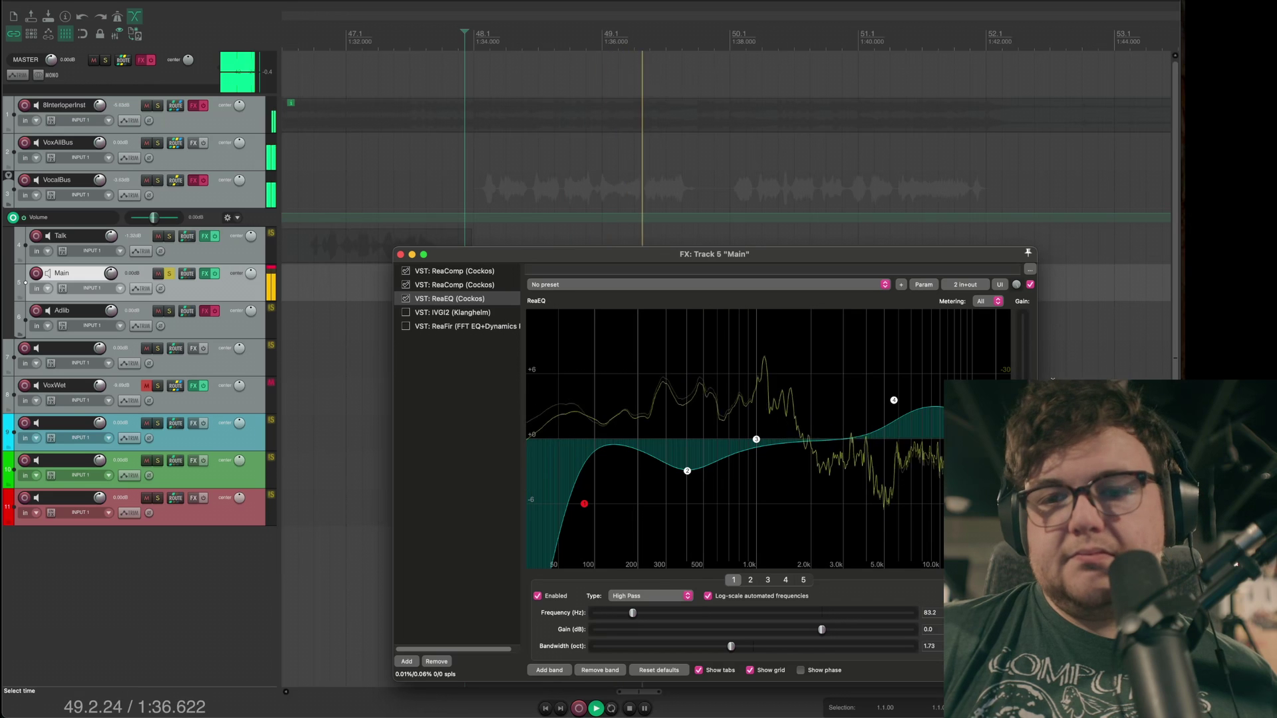
{"action": "key", "text": "space"}
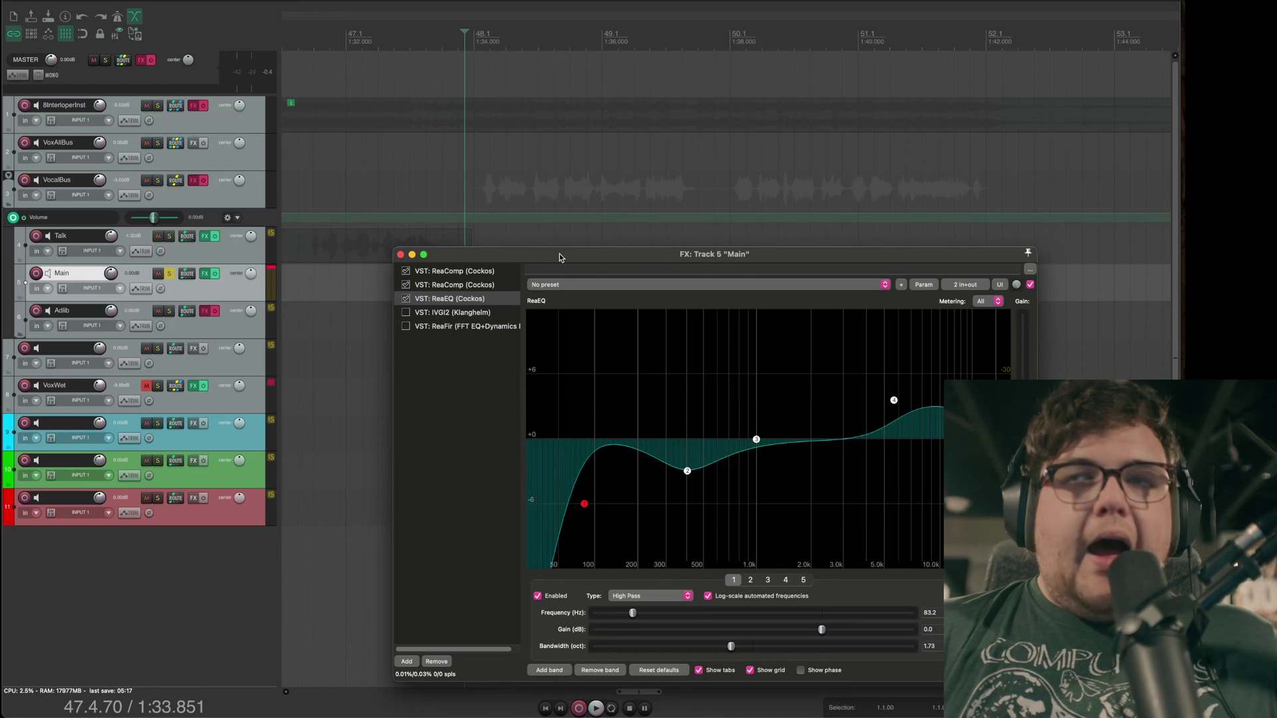
{"action": "left_click", "coordinate": [214, 276]}
{"action": "key", "text": "space"}
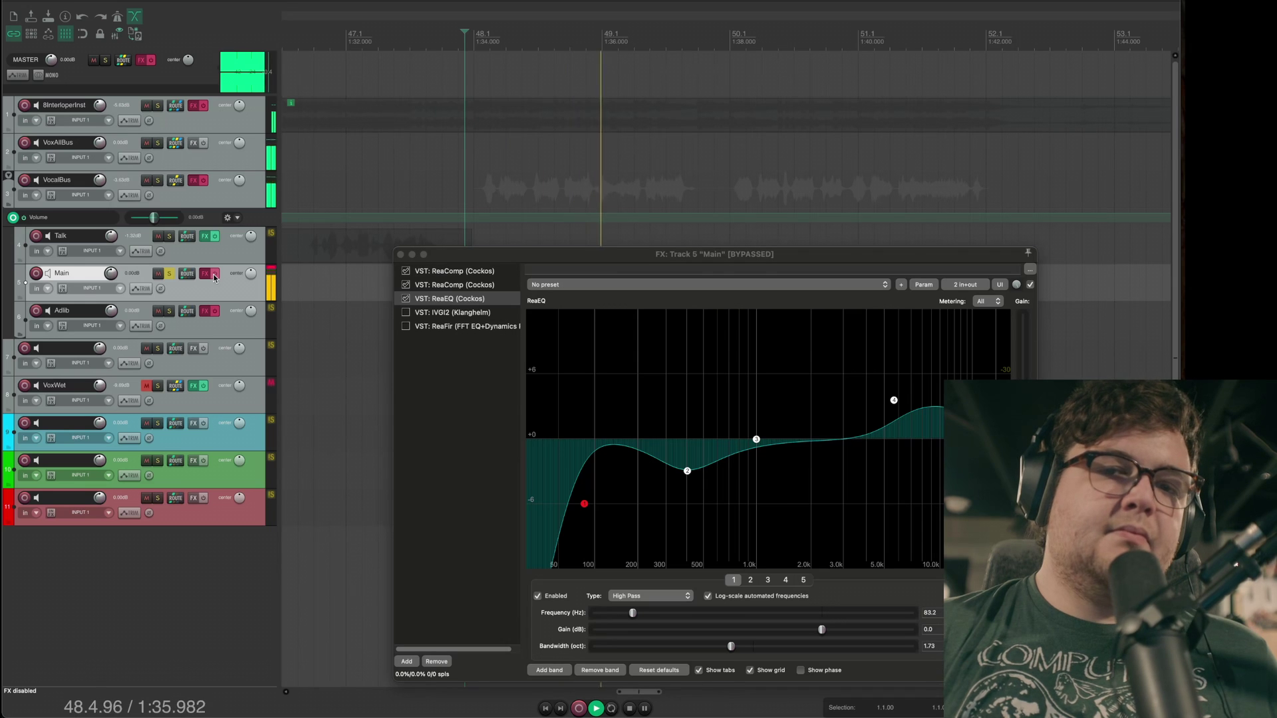
{"action": "key", "text": "space"}
{"action": "left_click", "coordinate": [215, 275]}
{"action": "key", "text": "space"}
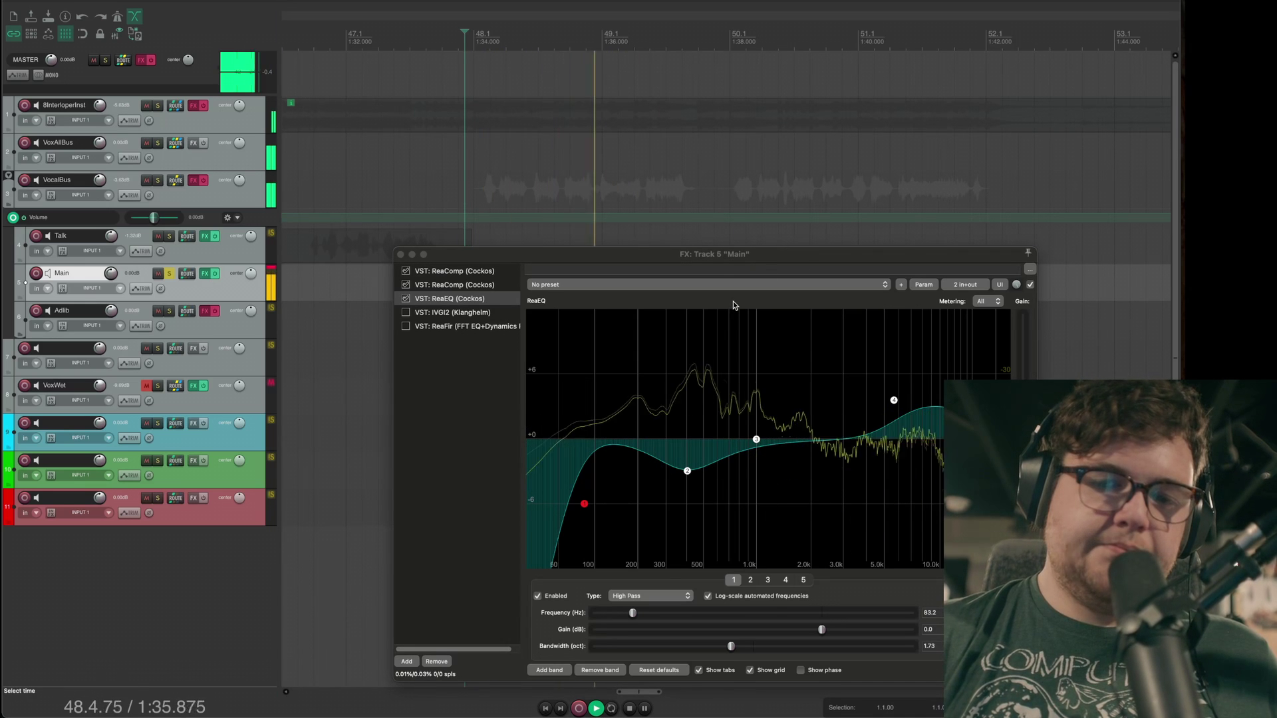
{"action": "key", "text": "space"}
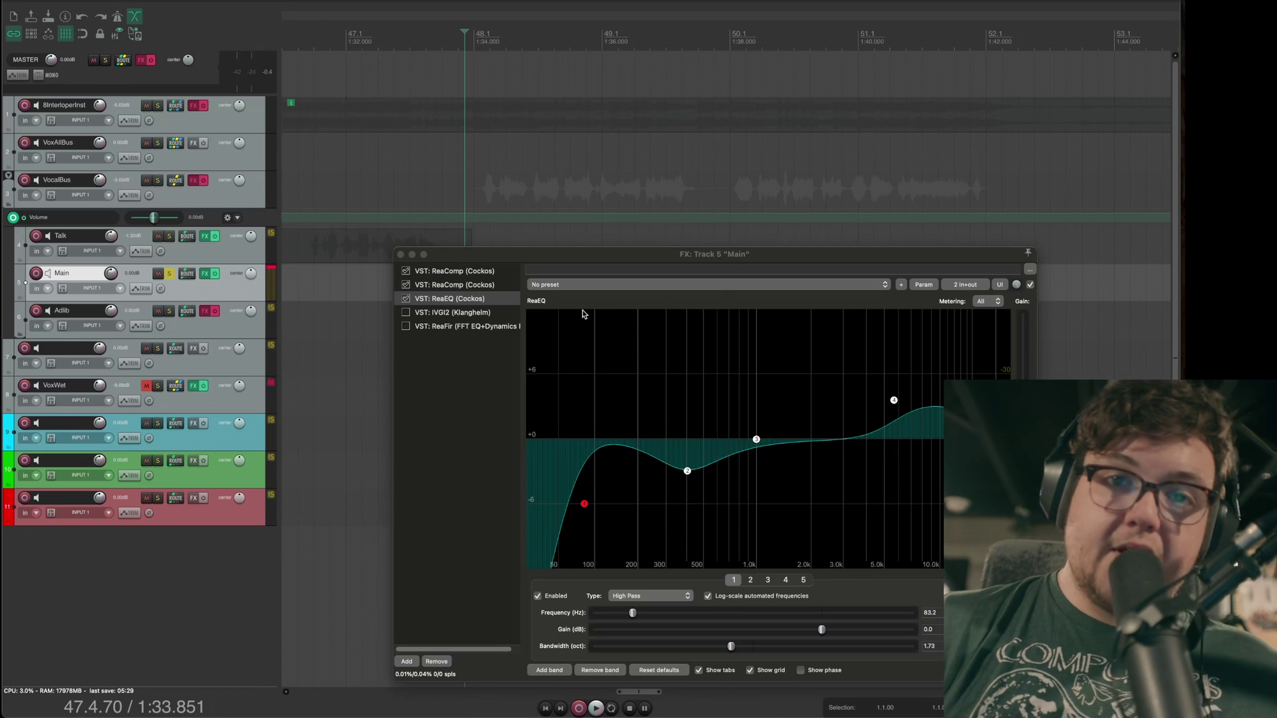
Step: Show IVGI2 in the Main track's FX chain, switch it on and examine its saturation controls
{"action": "left_click", "coordinate": [480, 313]}
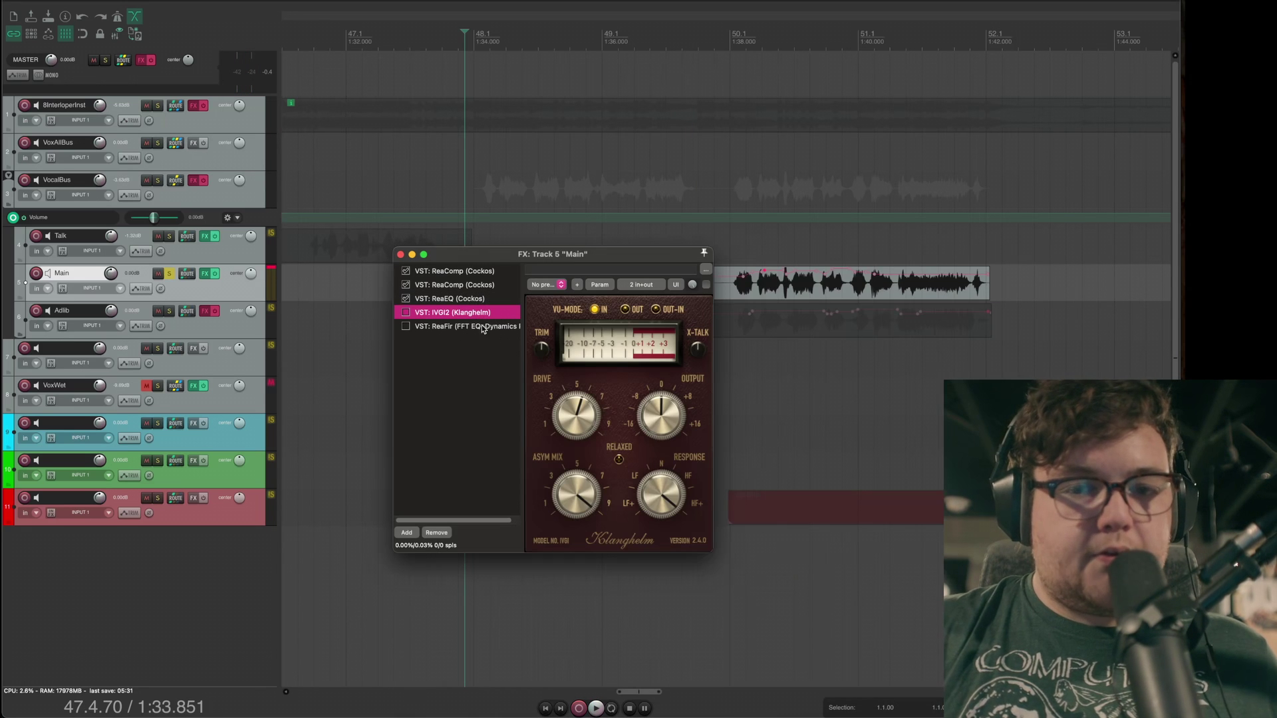
{"action": "left_click", "coordinate": [411, 313]}
{"action": "left_click_drag", "start_coordinate": [633, 253], "coordinate": [533, 175]}
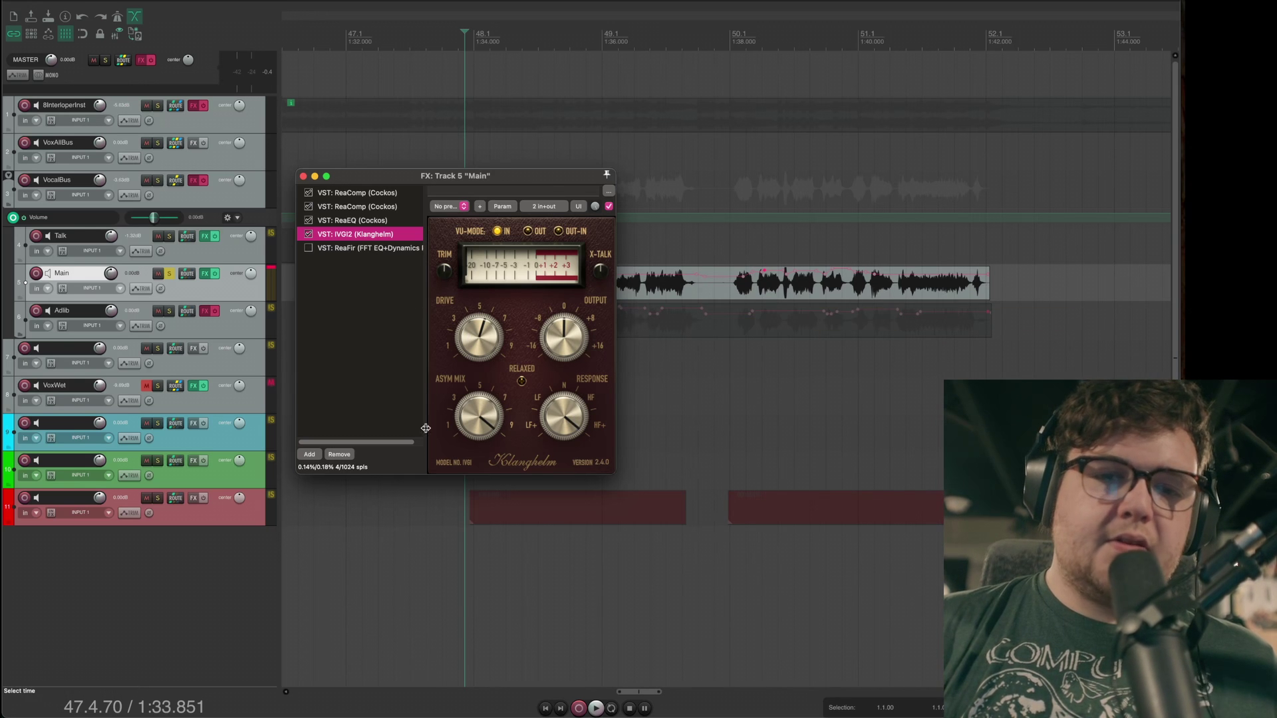
{"action": "left_click_drag", "start_coordinate": [546, 181], "coordinate": [376, 104]}
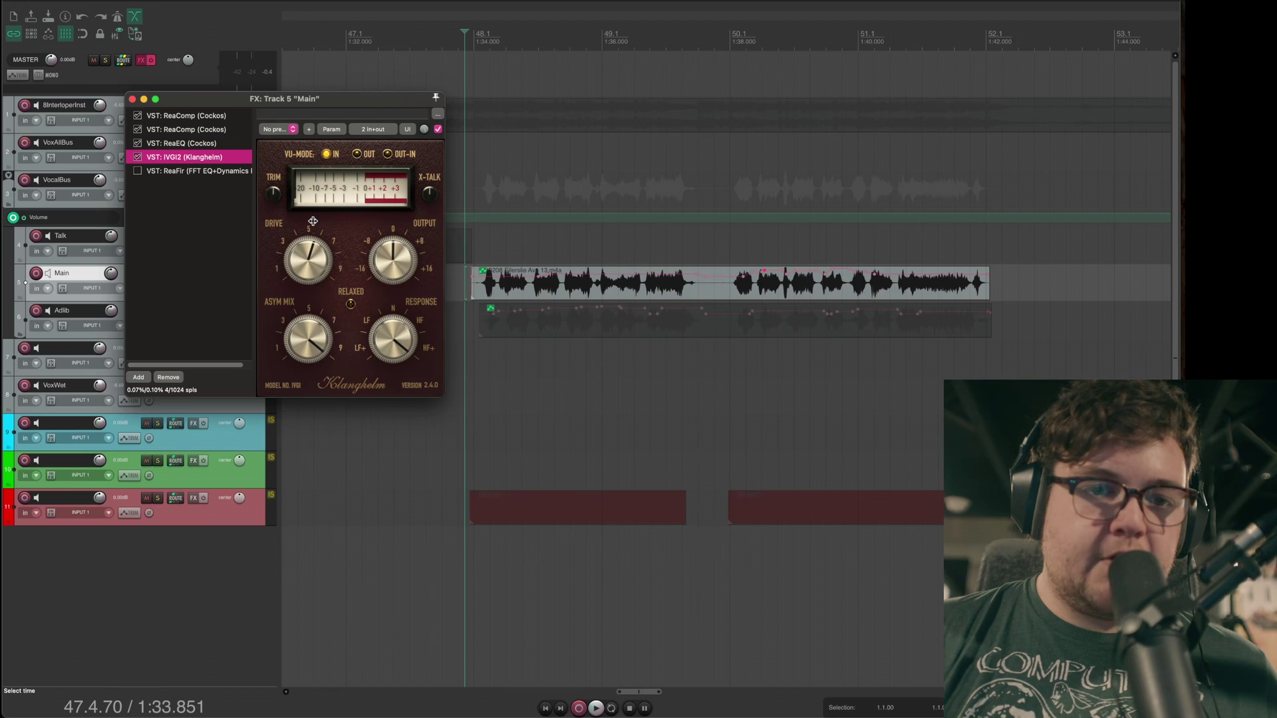
{"action": "left_click_drag", "start_coordinate": [185, 106], "coordinate": [435, 334]}
Step: Play the Main vocal from just before bar 48 with IVGI2 off, then switch IVGI2 on and play again
{"action": "left_click", "coordinate": [387, 381]}
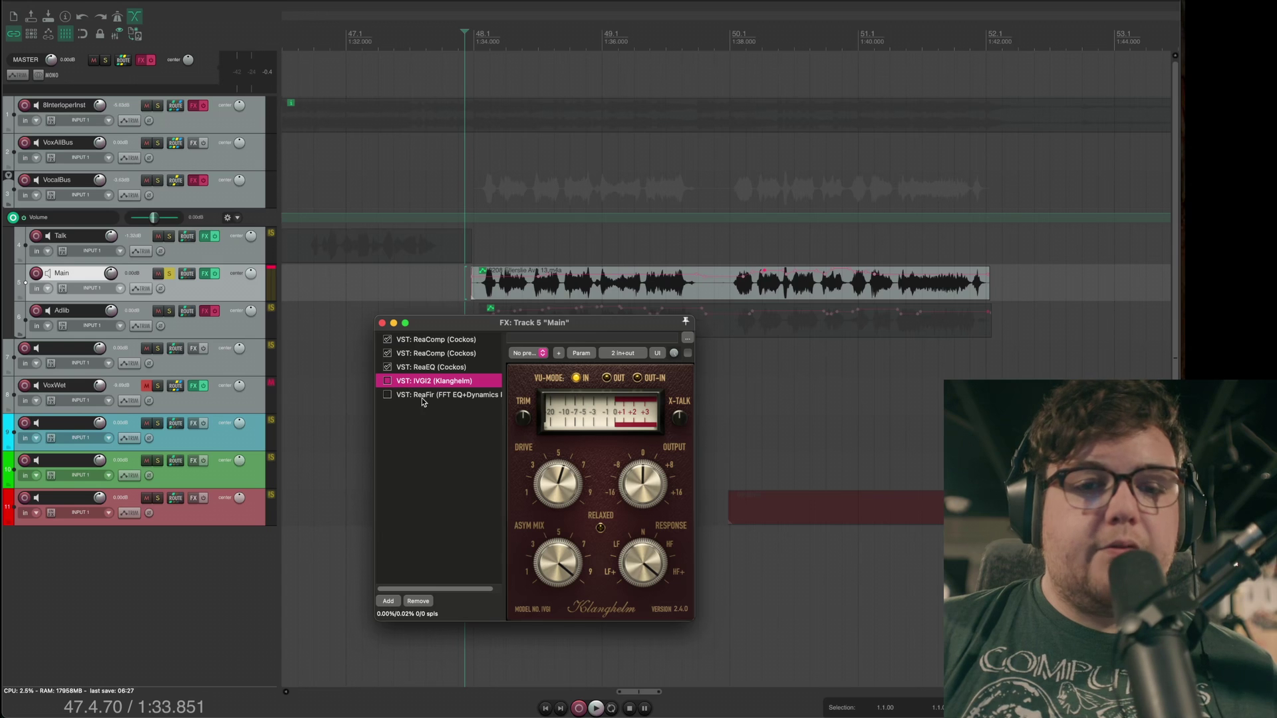
{"action": "left_click_drag", "start_coordinate": [595, 325], "coordinate": [693, 332]}
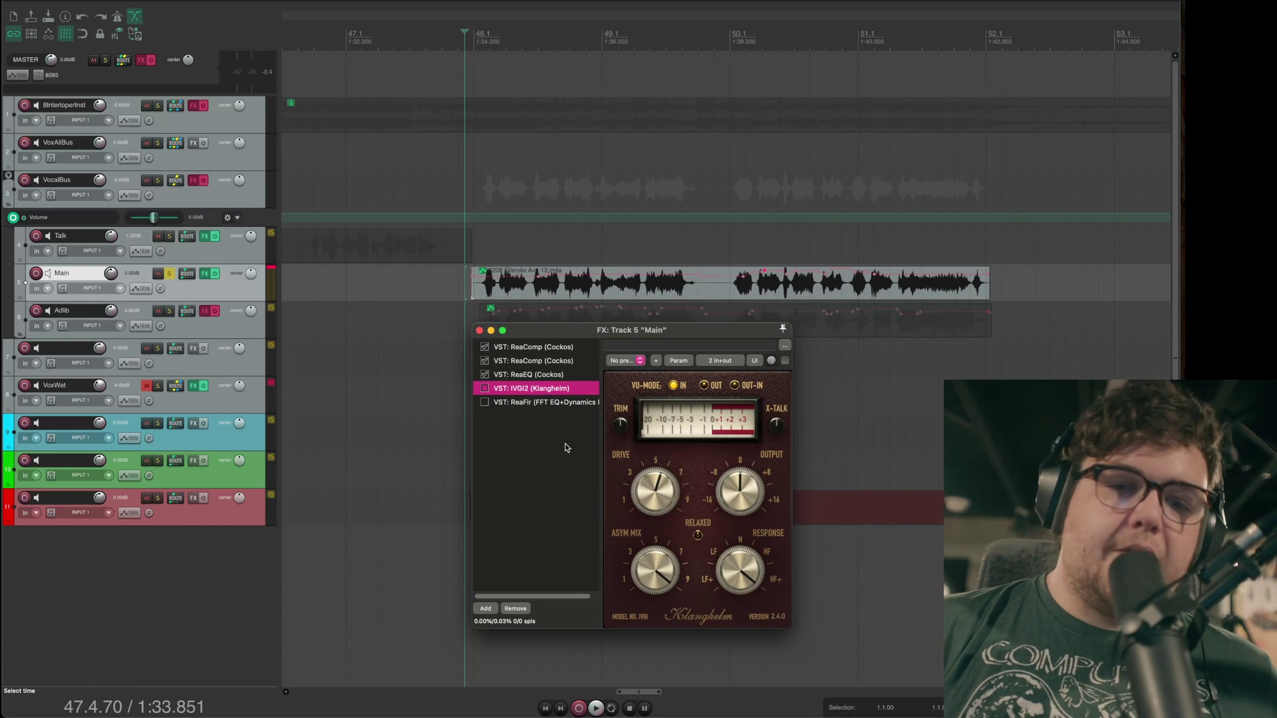
{"action": "key", "text": "space"}
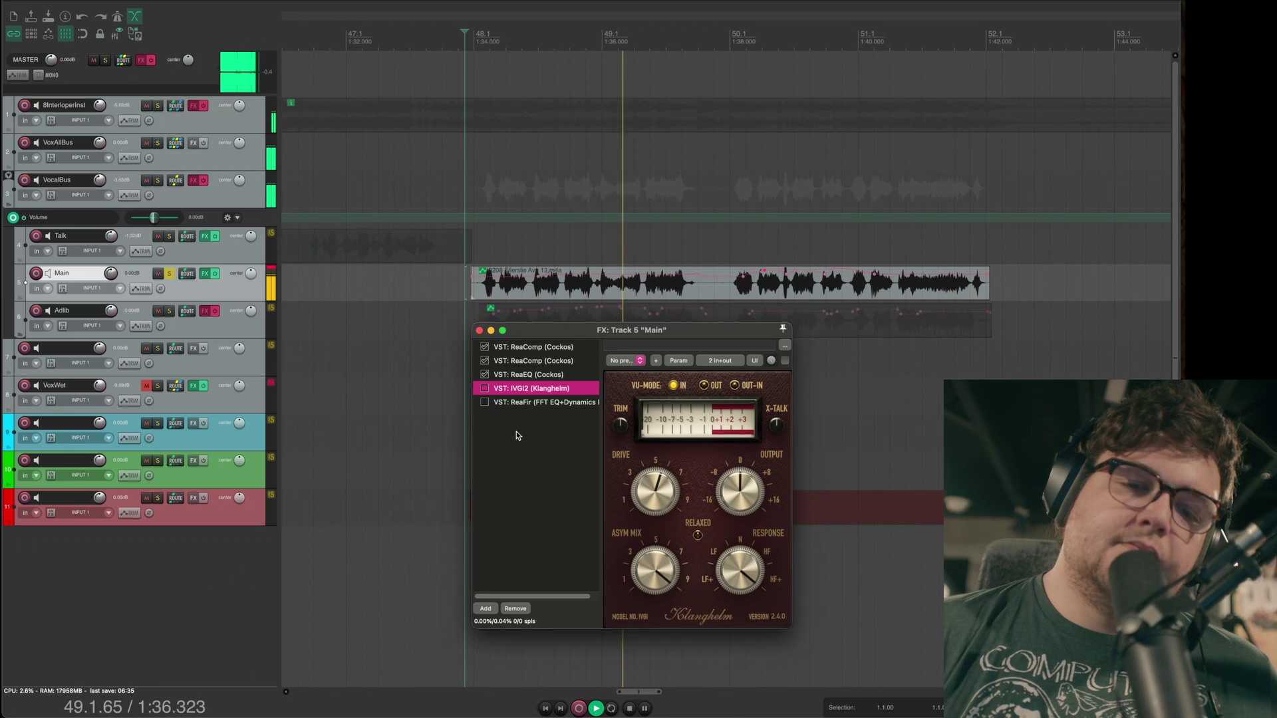
{"action": "key", "text": "space"}
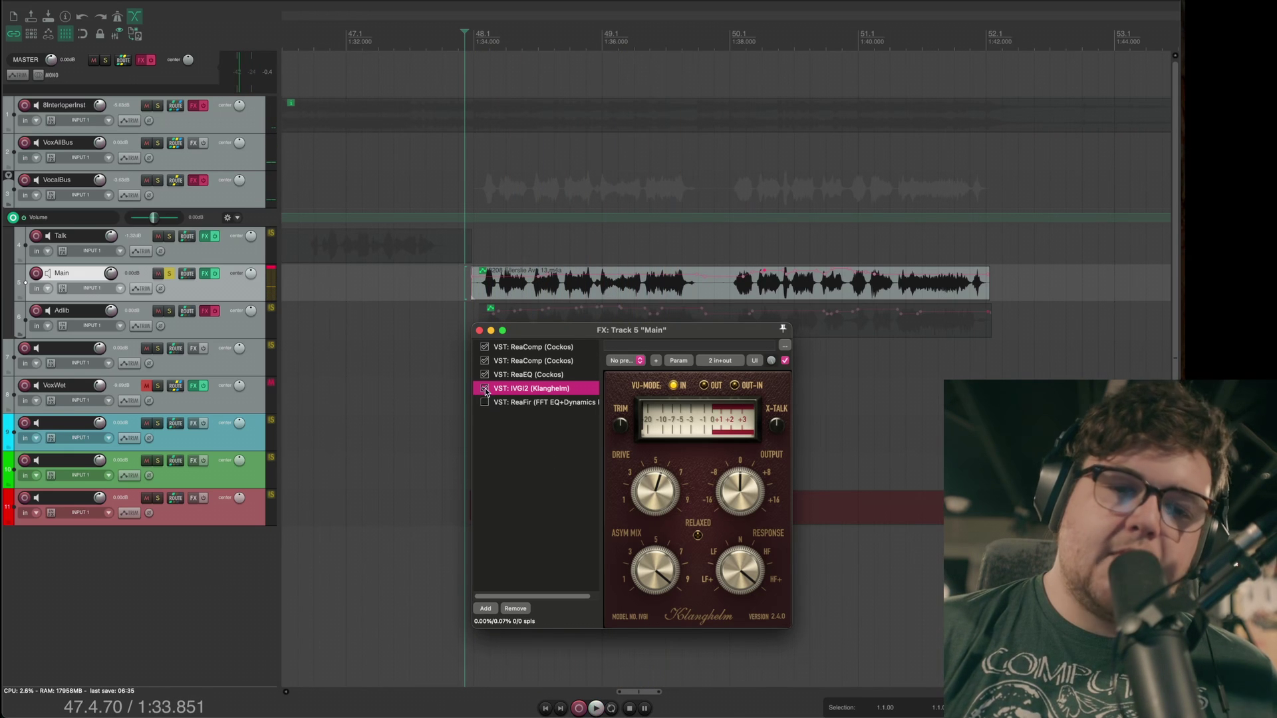
{"action": "key", "text": "space"}
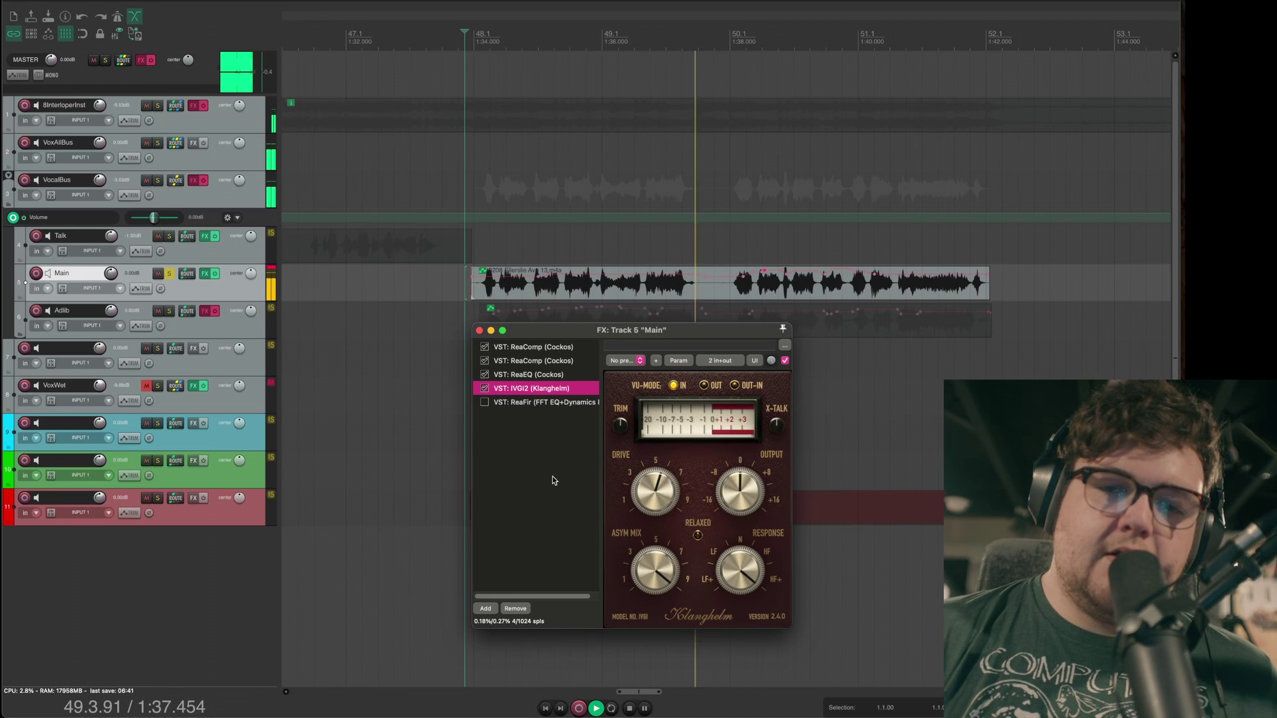
{"action": "key", "text": "space"}
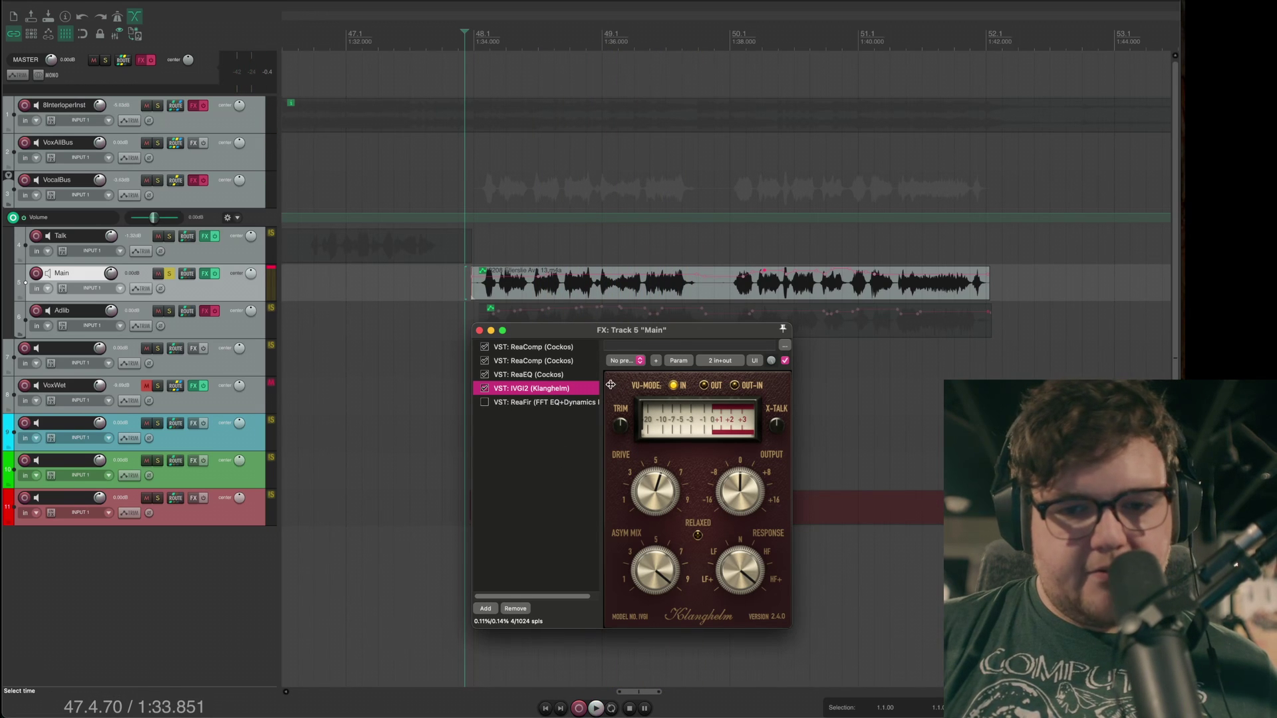
Step: Audition the Main vocal with IVGI2 active, then turn its Response down to LF+ and audition again
{"action": "key", "text": "space"}
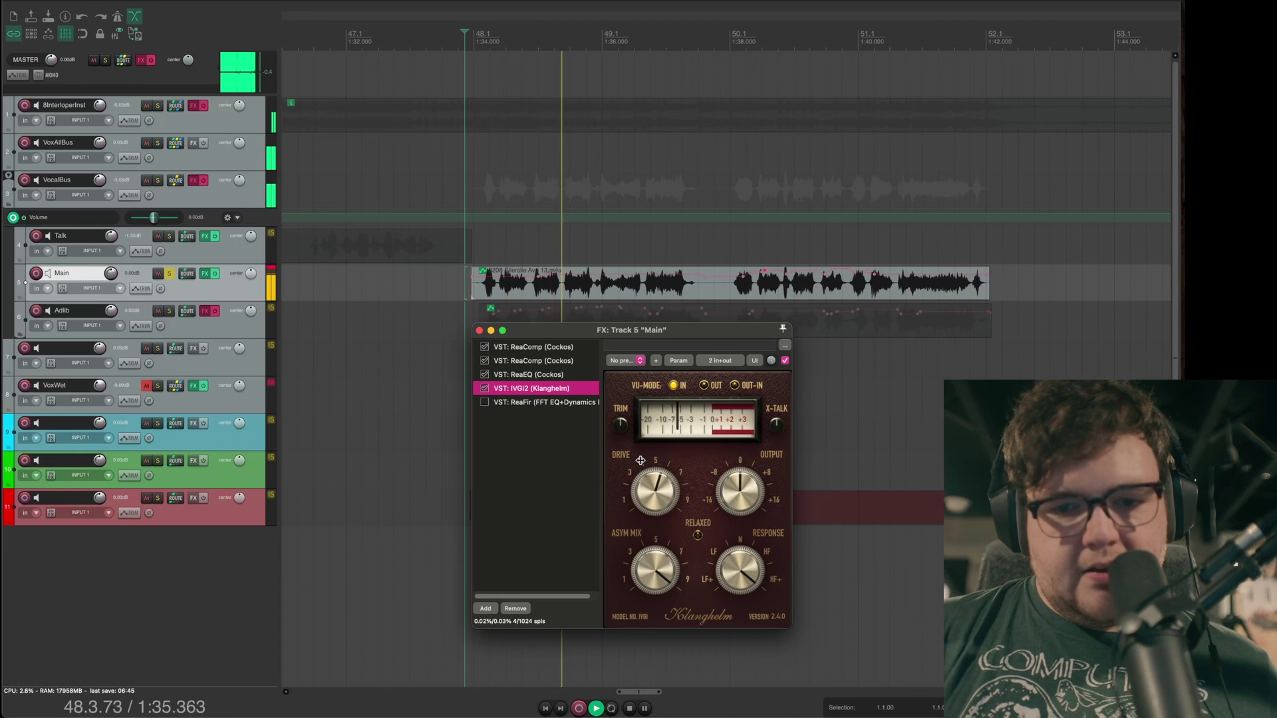
{"action": "key", "text": "space"}
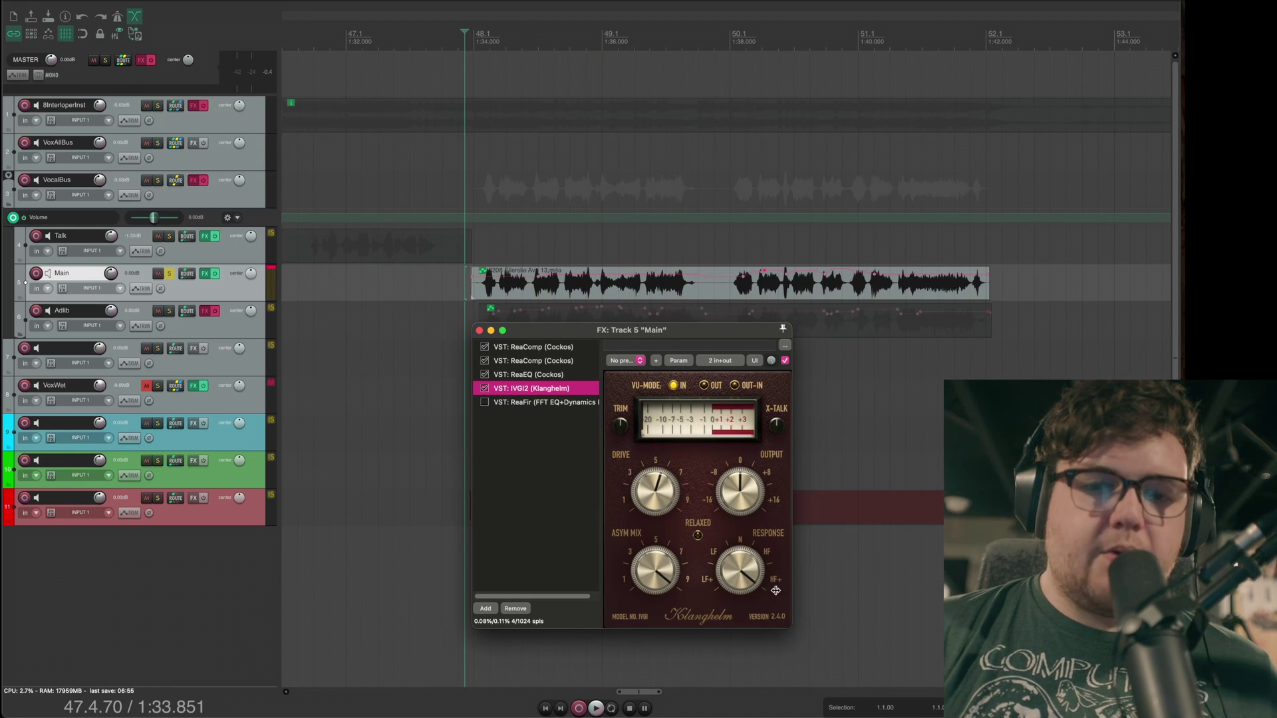
{"action": "left_click_drag", "start_coordinate": [756, 588], "coordinate": [746, 600]}
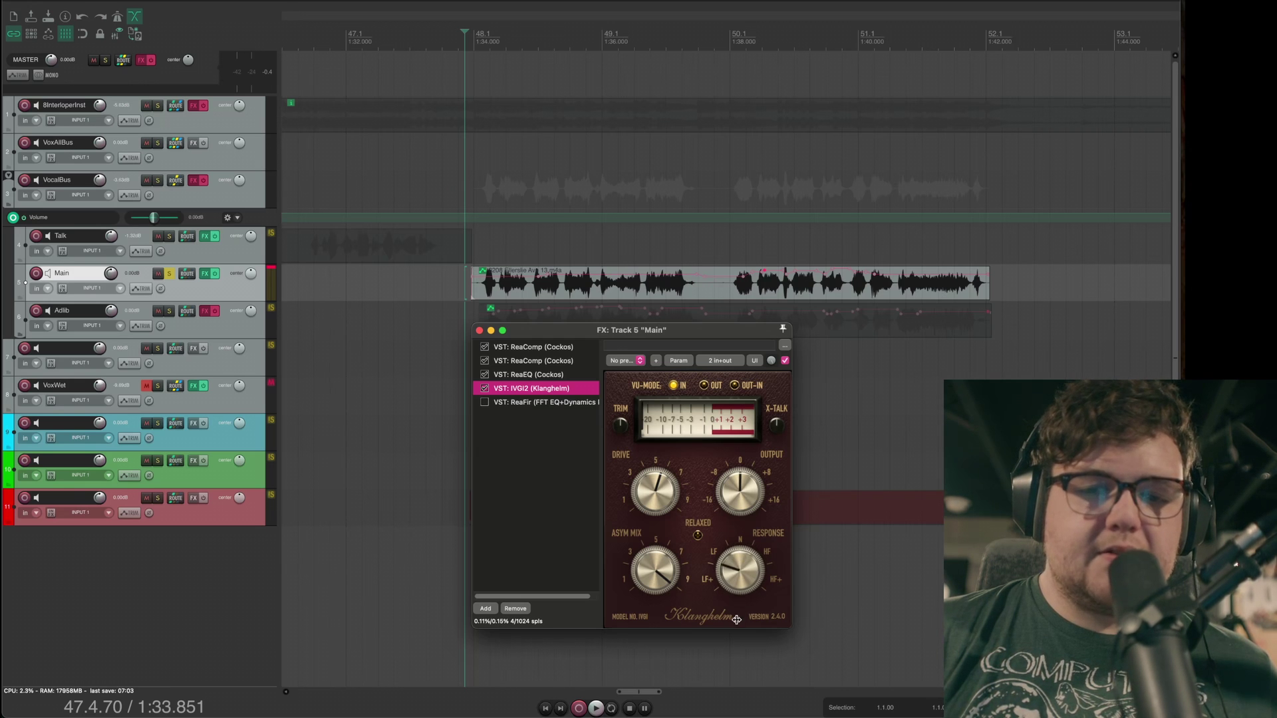
{"action": "left_click_drag", "start_coordinate": [740, 596], "coordinate": [747, 602]}
{"action": "key", "text": "space"}
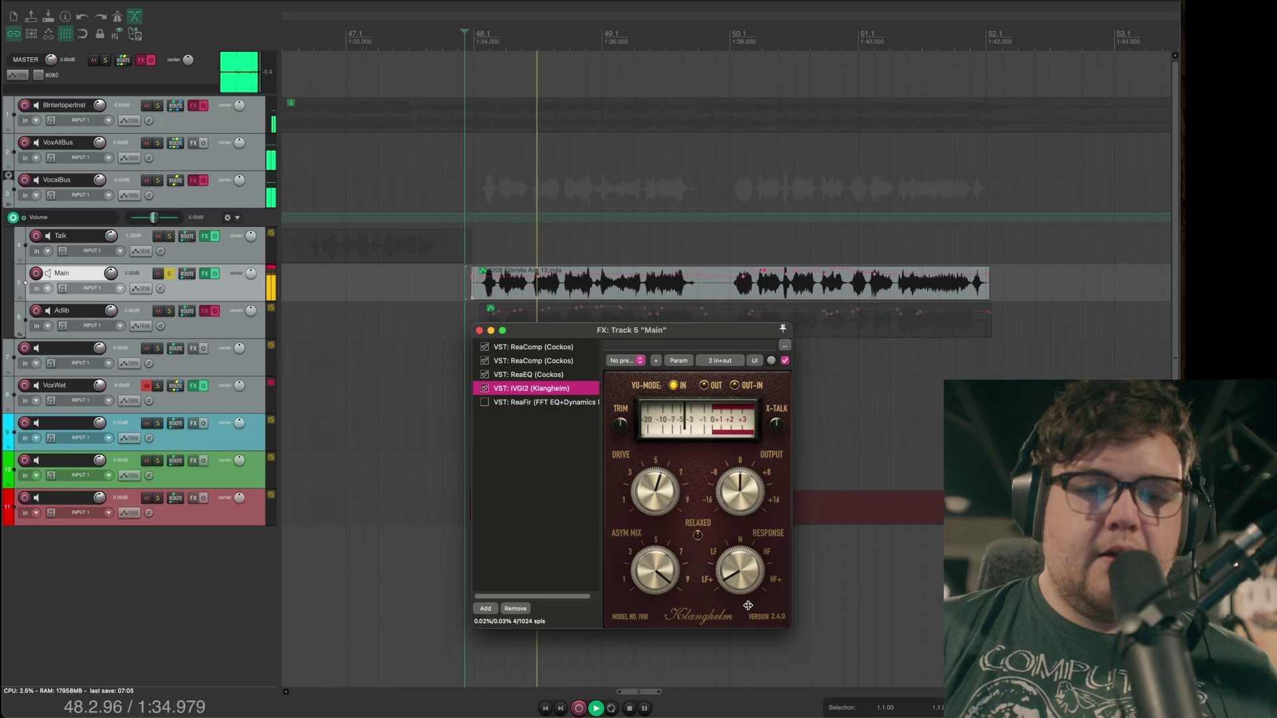
{"action": "key", "text": "space"}
Step: Raise IVGI2's Drive to its maximum with Response at LF+ and play the vocal
{"action": "left_click_drag", "start_coordinate": [665, 492], "coordinate": [672, 455]}
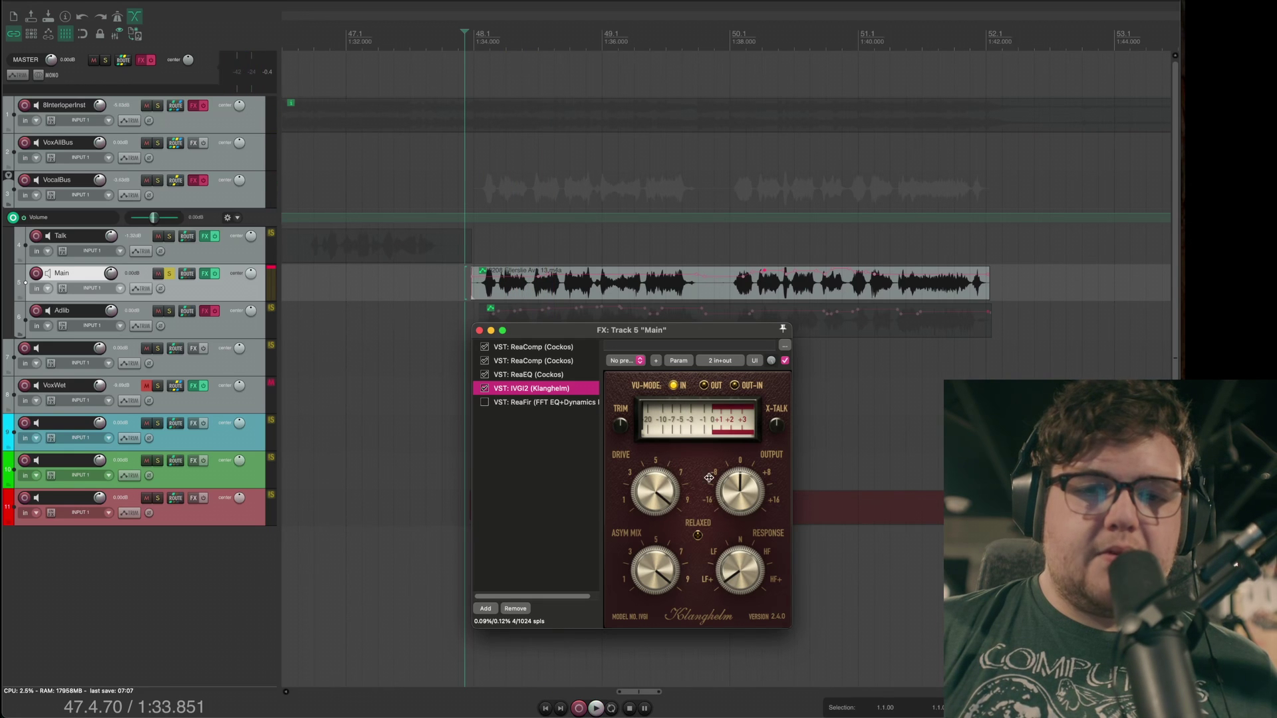
{"action": "key", "text": "space"}
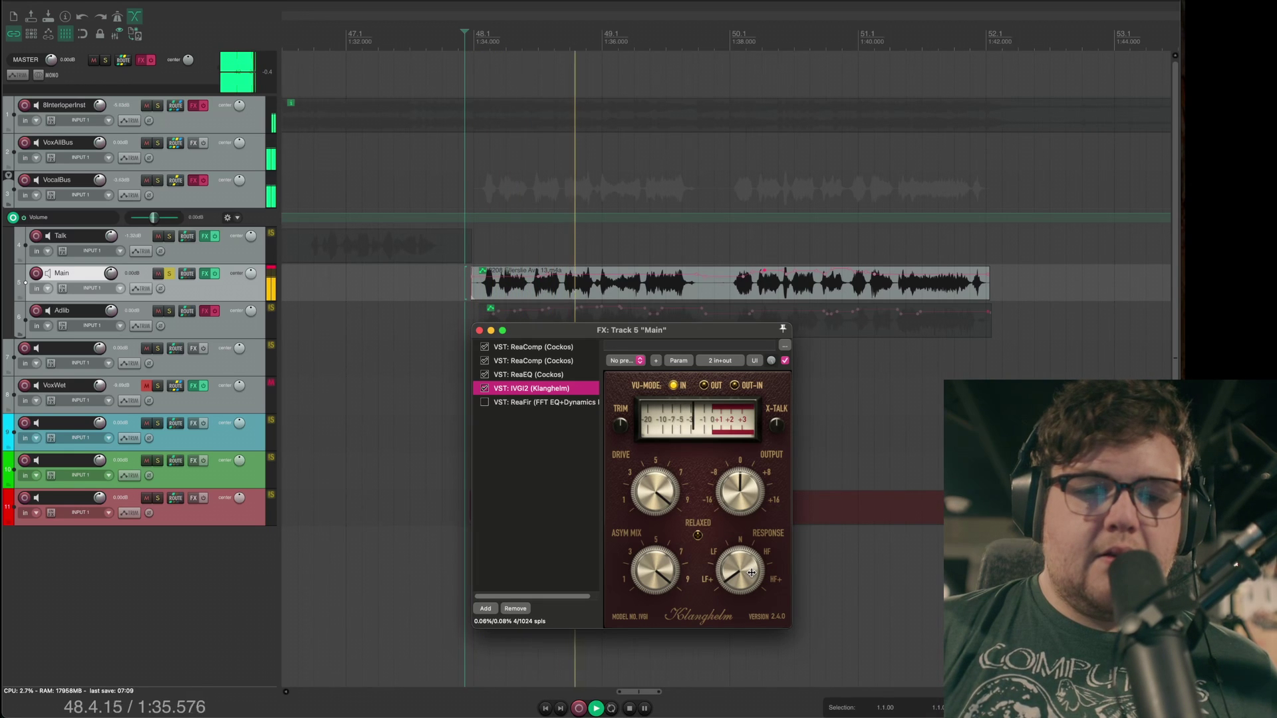
{"action": "key", "text": "space"}
Step: Turn IVGI2's Response up to HF+ with Drive at maximum, playing the vocal to hear the change
{"action": "left_click_drag", "start_coordinate": [751, 573], "coordinate": [746, 584]}
{"action": "key", "text": "space"}
{"action": "key", "text": "space"}
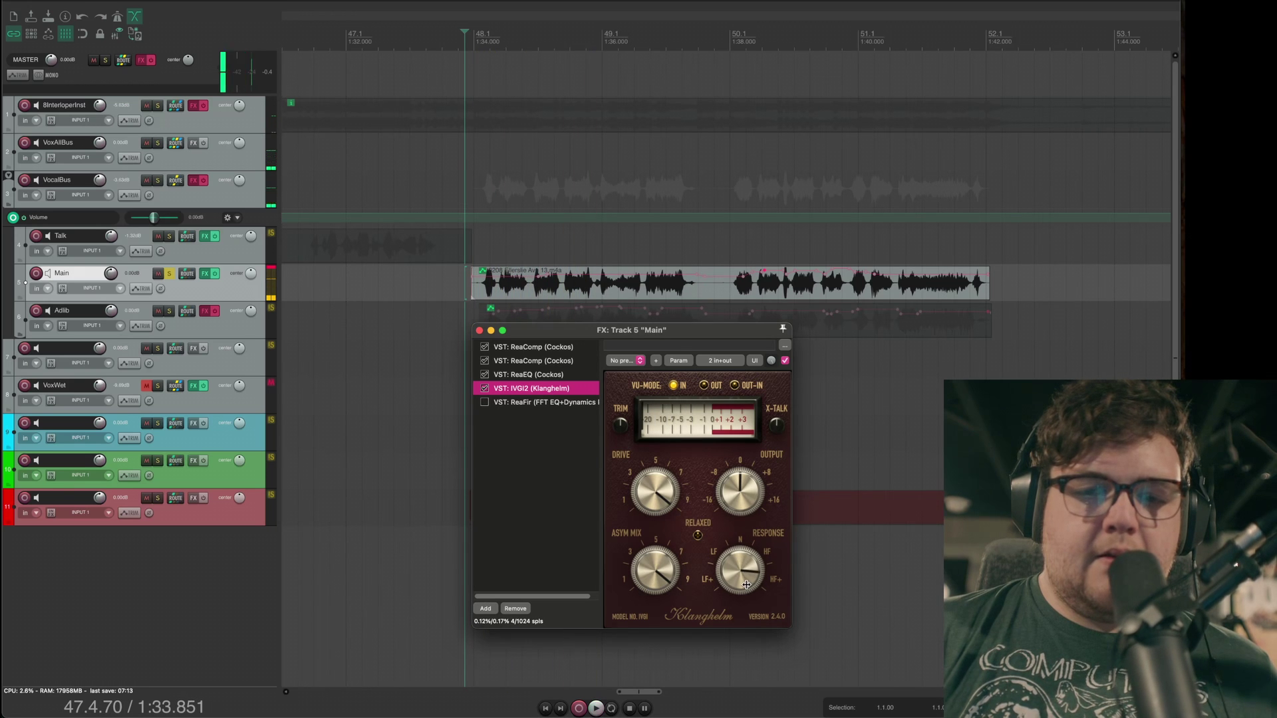
{"action": "key", "text": "space"}
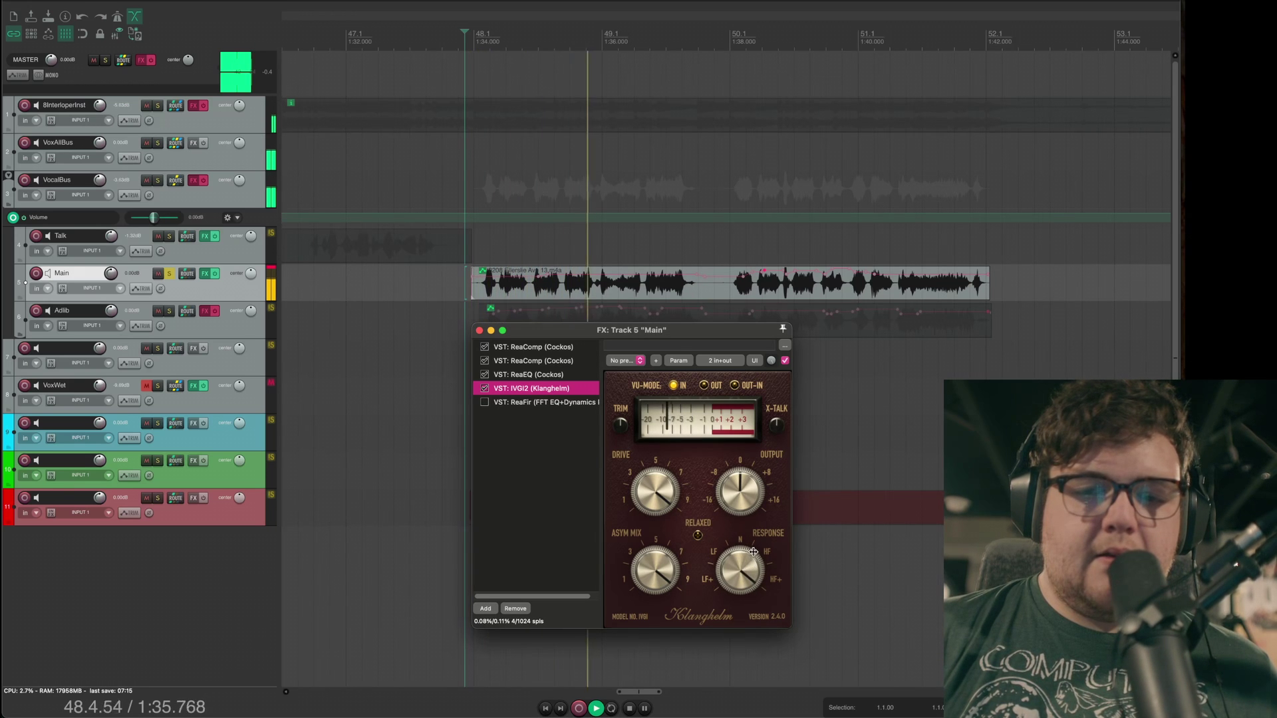
{"action": "key", "text": "space"}
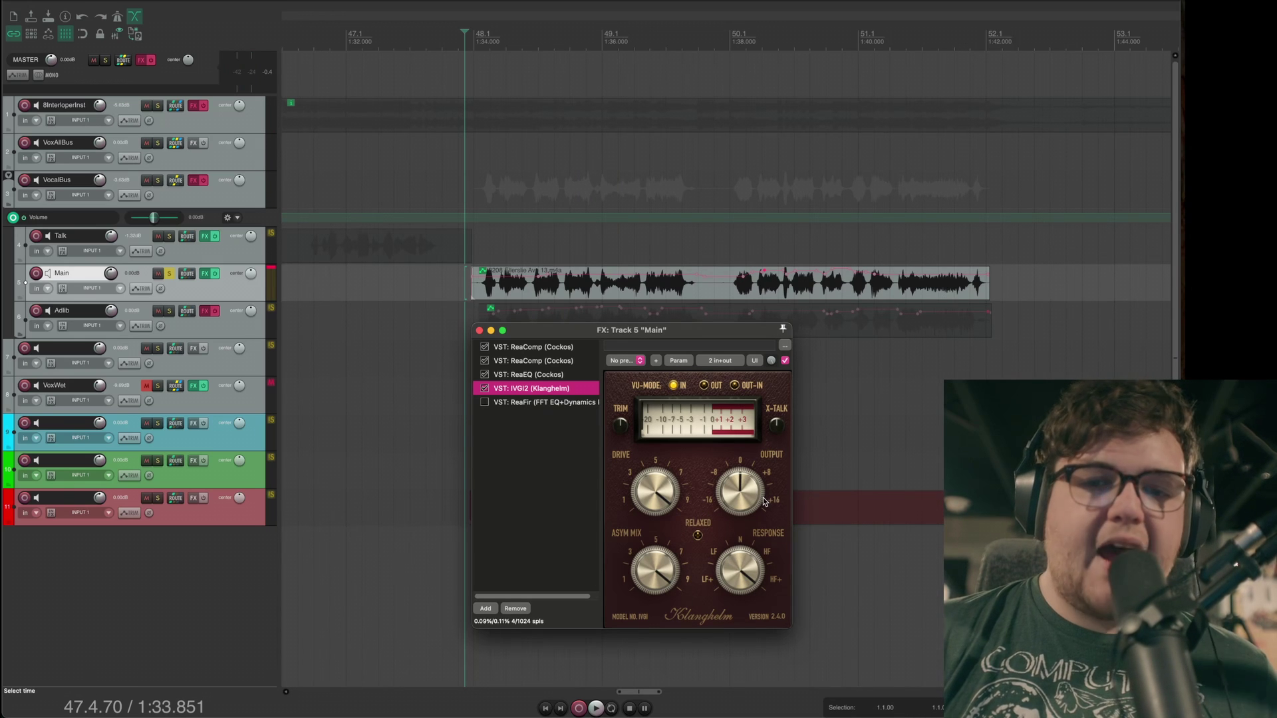
Step: Swing IVGI2's Response back down to LF+ and play the heavily driven vocal for comparison
{"action": "left_click_drag", "start_coordinate": [751, 557], "coordinate": [746, 637]}
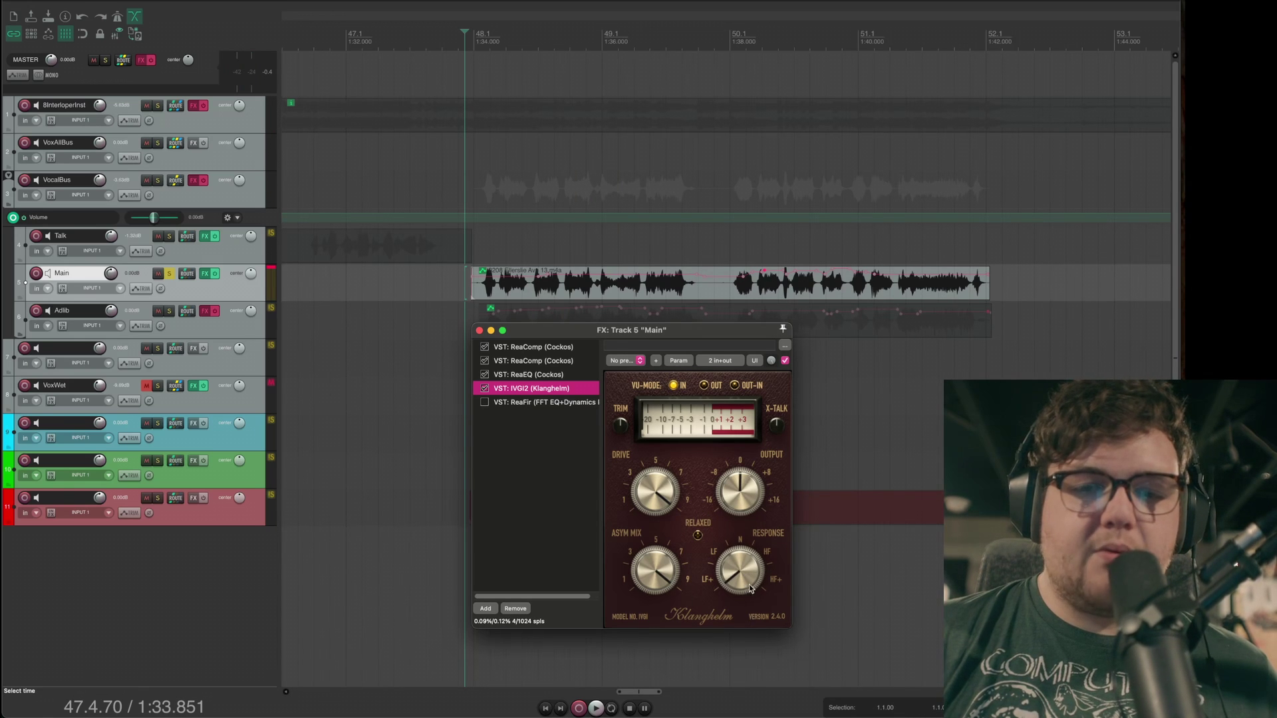
{"action": "key", "text": "space"}
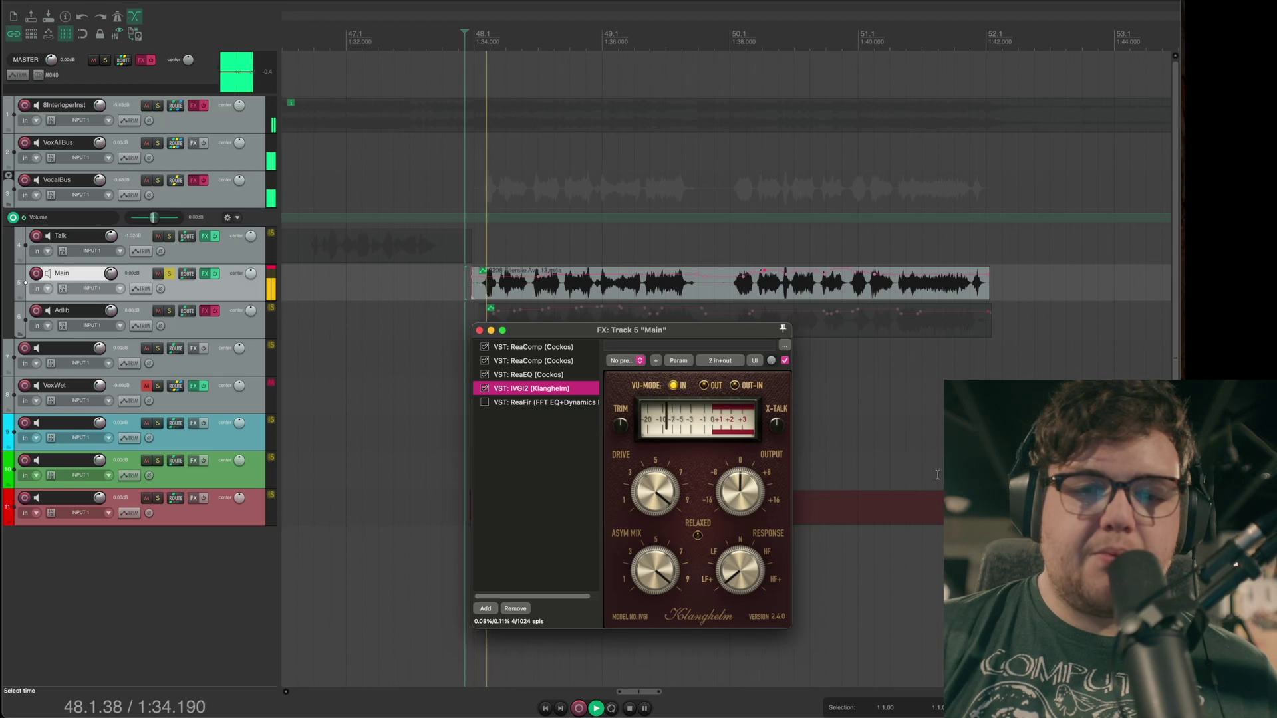
{"action": "key", "text": "space"}
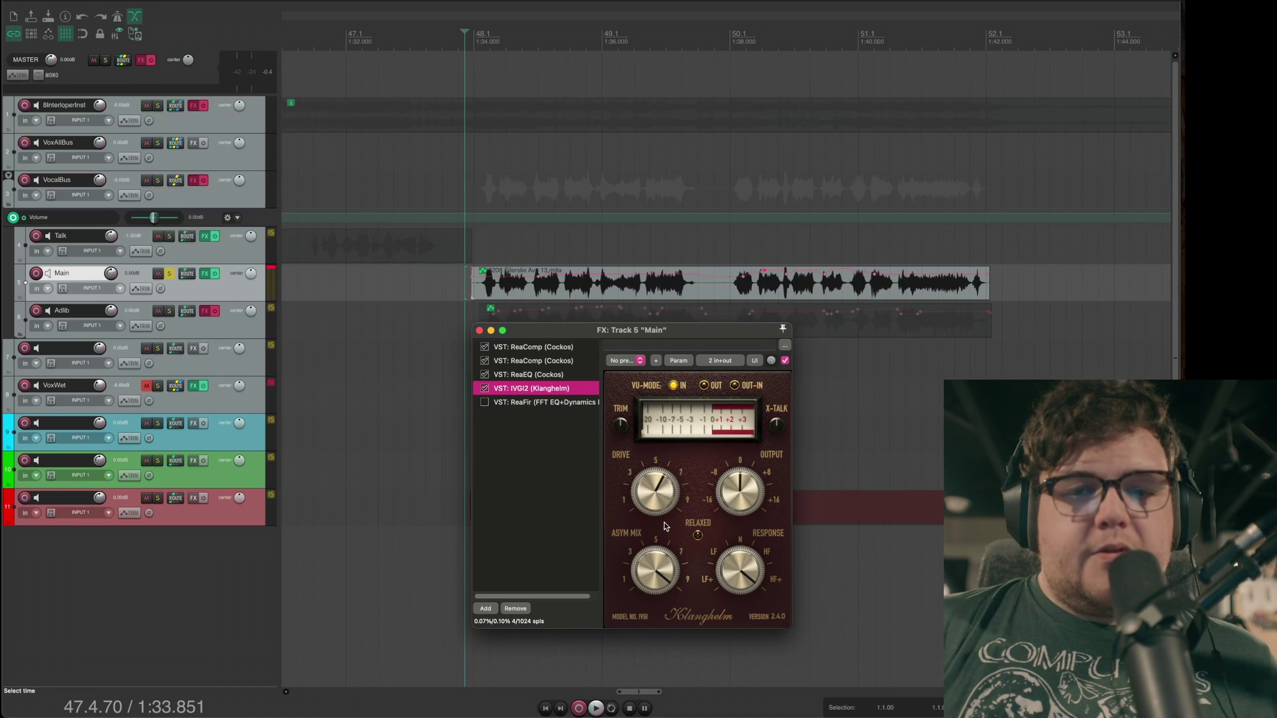
Step: Settle IVGI2 with Drive slightly above 5 and Response at HF+, then play the Main vocal
{"action": "left_click_drag", "start_coordinate": [663, 522], "coordinate": [682, 530]}
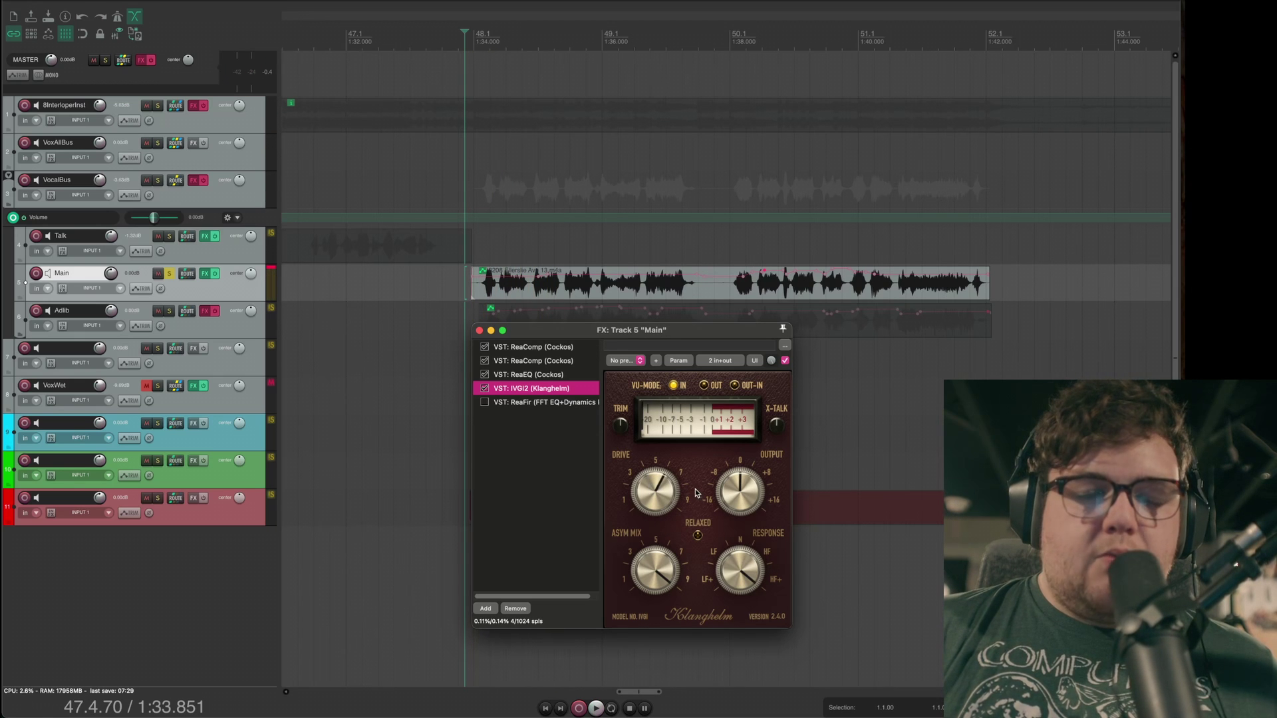
{"action": "key", "text": "space"}
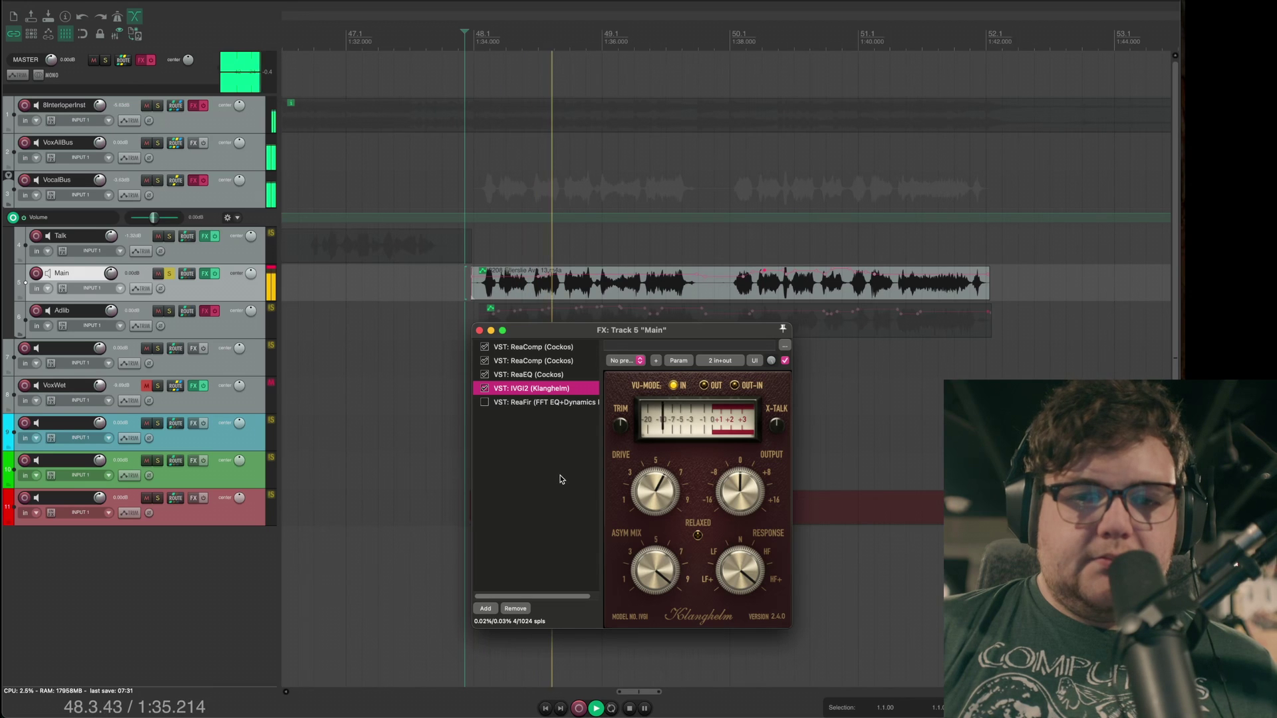
{"action": "key", "text": "space"}
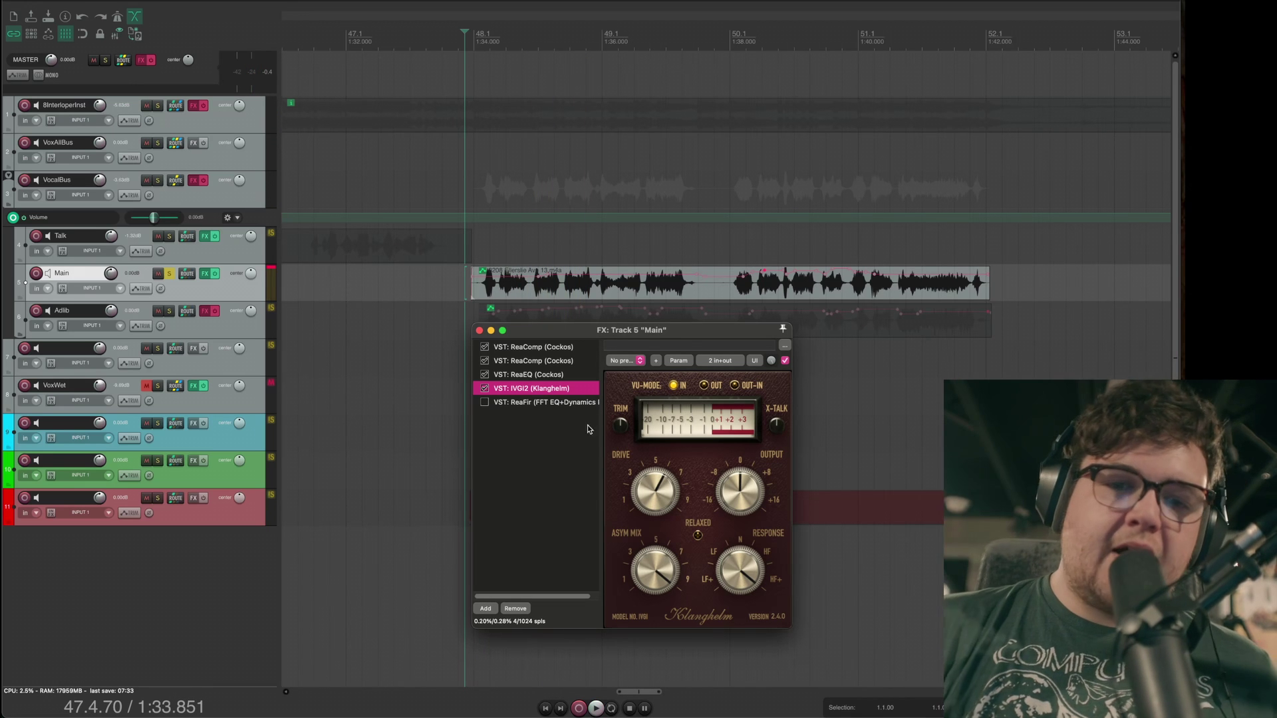
Step: Try IVGI2 with Drive raised to about 8 and a 28% wet mix during playback, then restore its moderate Drive and full mix
{"action": "left_click_drag", "start_coordinate": [579, 330], "coordinate": [448, 211]}
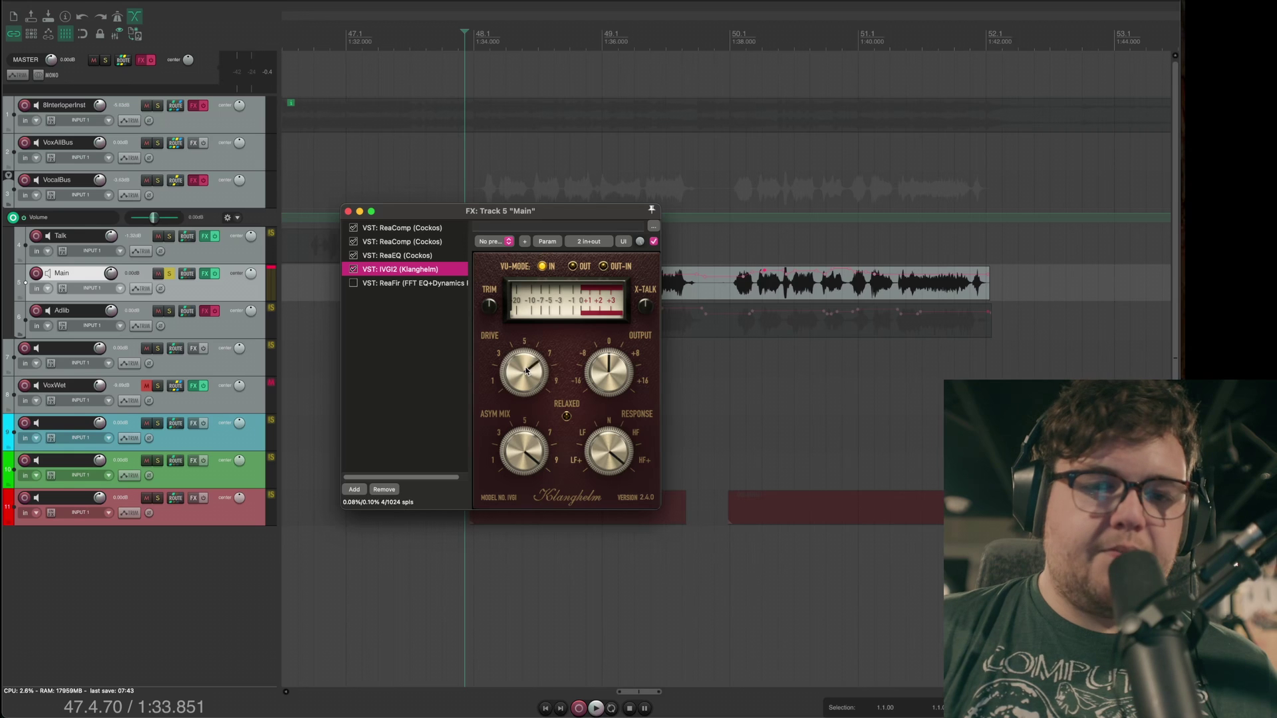
{"action": "left_click_drag", "start_coordinate": [526, 372], "coordinate": [525, 385]}
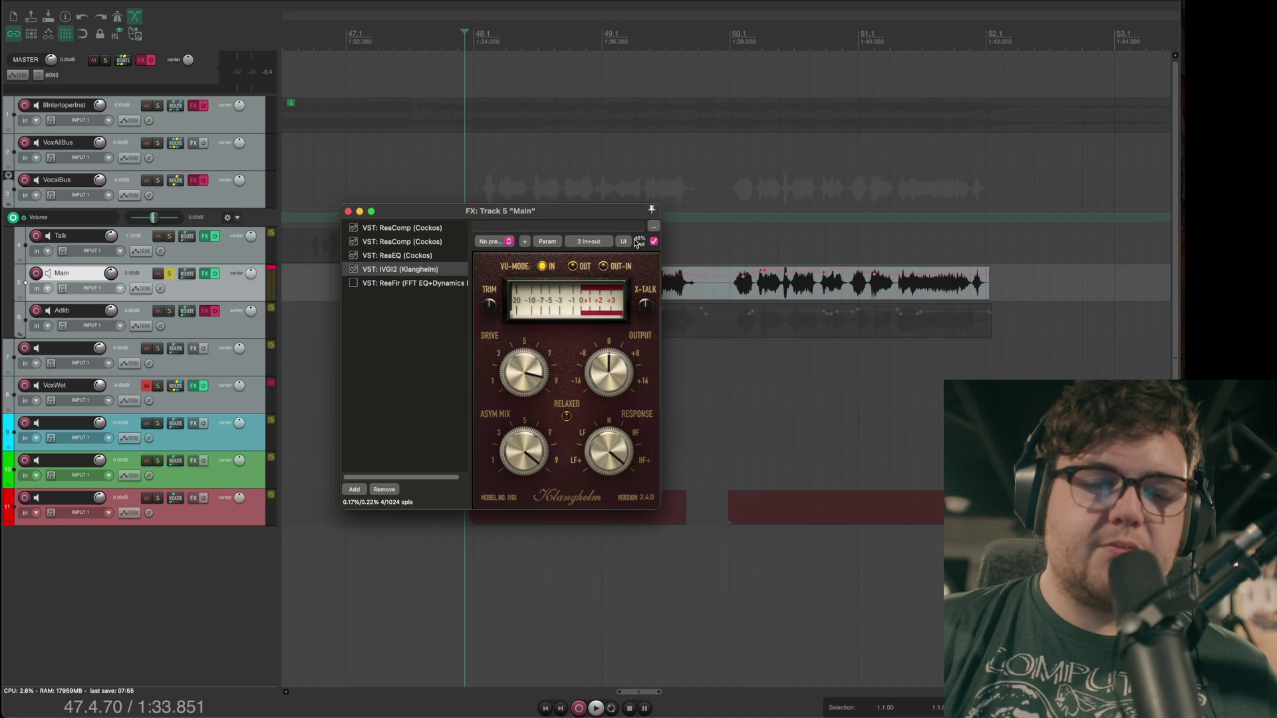
{"action": "key", "text": "space"}
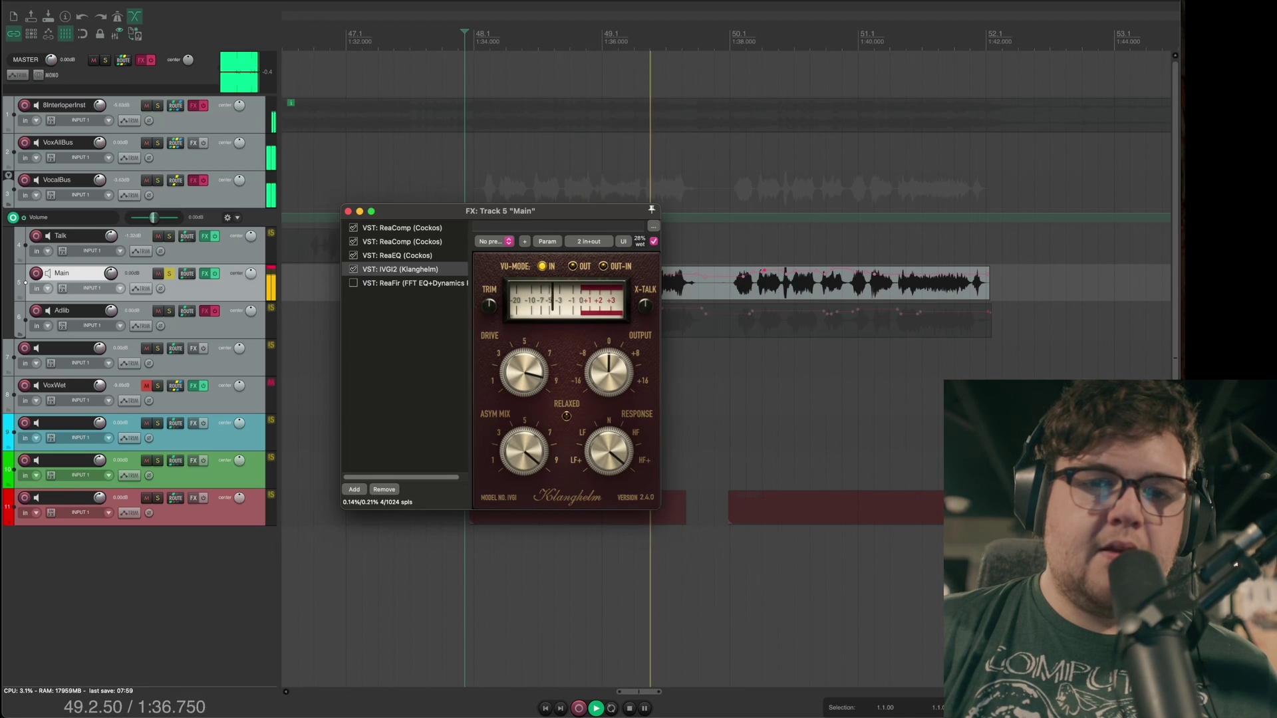
{"action": "key", "text": "space"}
{"action": "left_click_drag", "start_coordinate": [530, 426], "coordinate": [531, 394]}
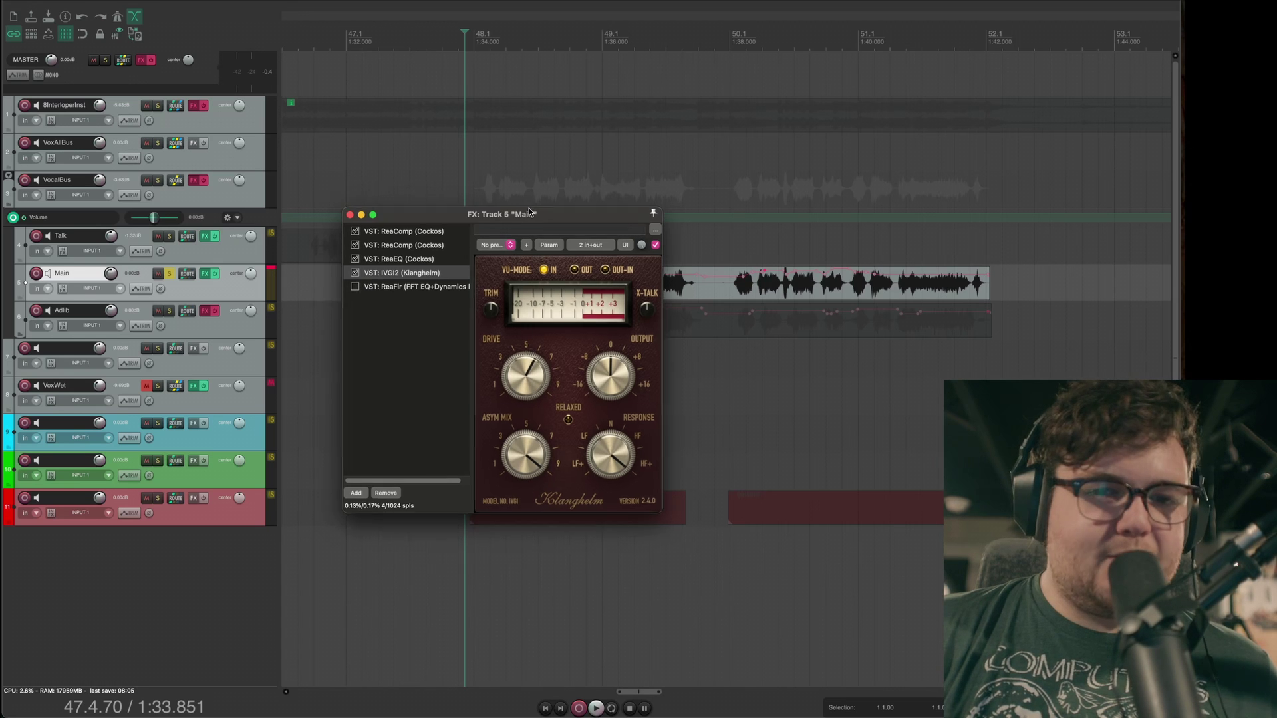
Step: Compare the Main vocal with its whole FX chain bypassed against the chain active with both ReaComps, ReaEQ and IVGI2
{"action": "left_click_drag", "start_coordinate": [566, 212], "coordinate": [697, 204]}
{"action": "left_click", "coordinate": [216, 275]}
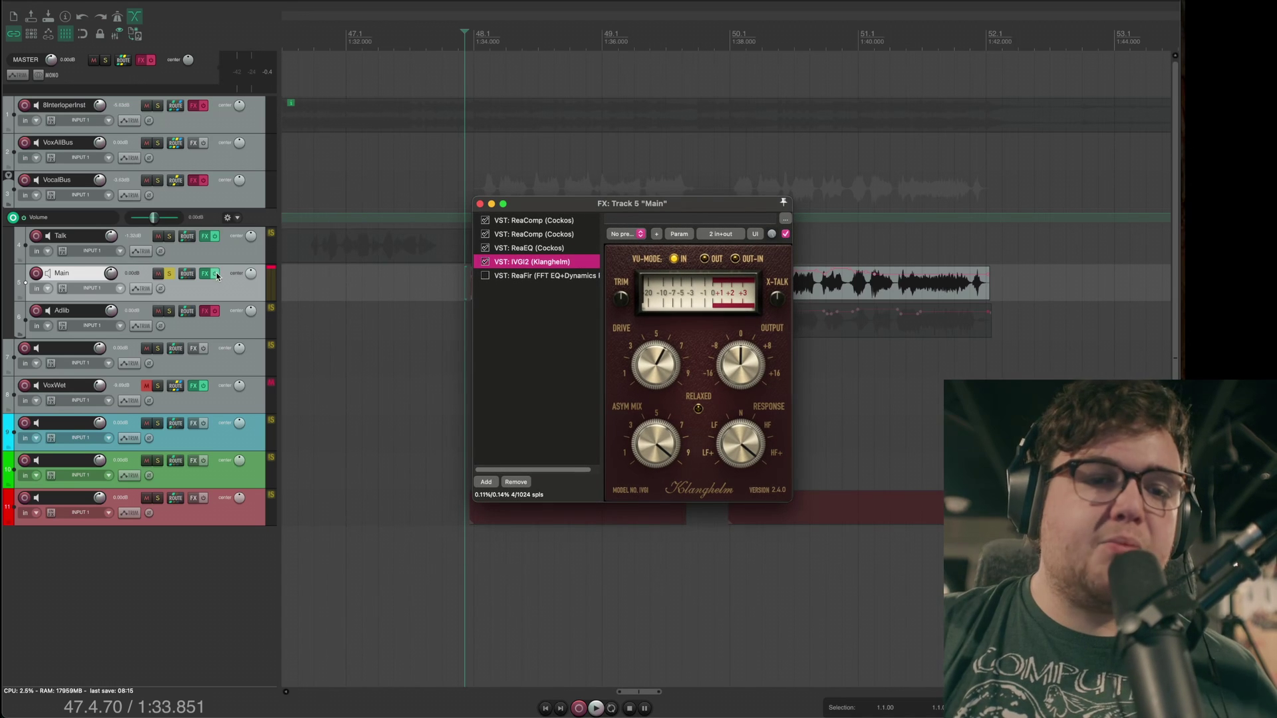
{"action": "key", "text": "space"}
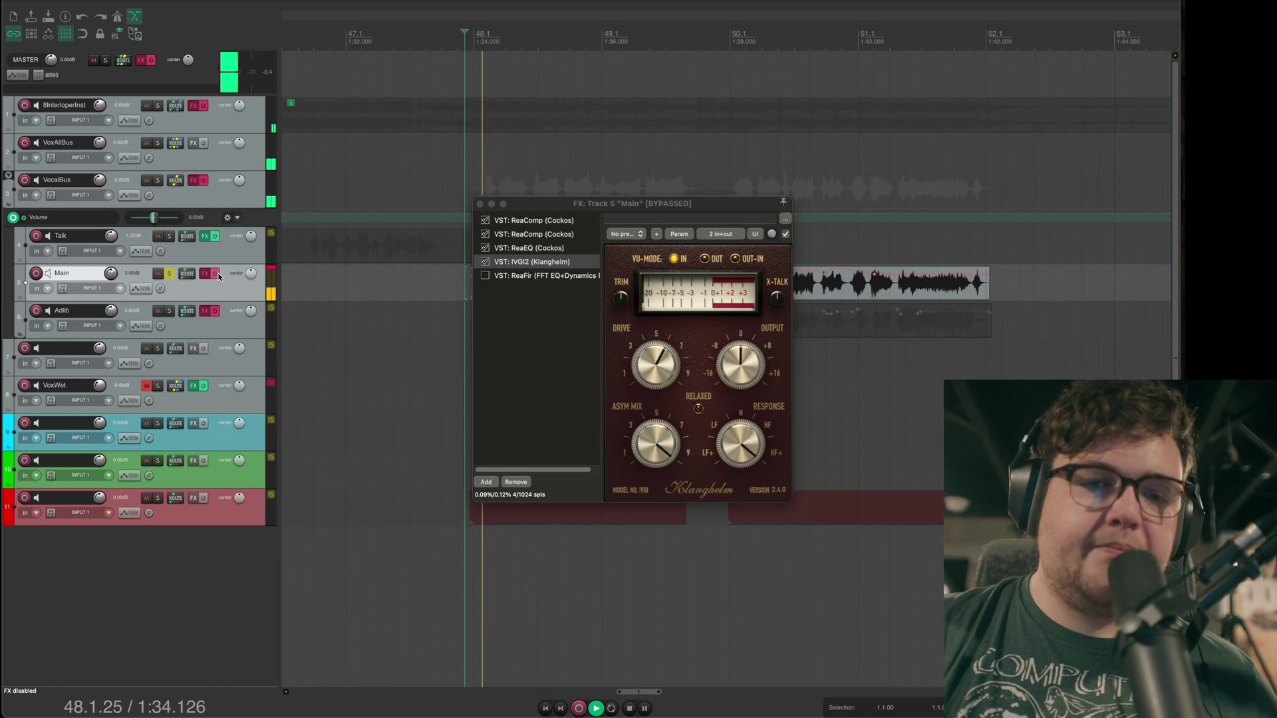
{"action": "key", "text": "space"}
{"action": "left_click", "coordinate": [216, 274]}
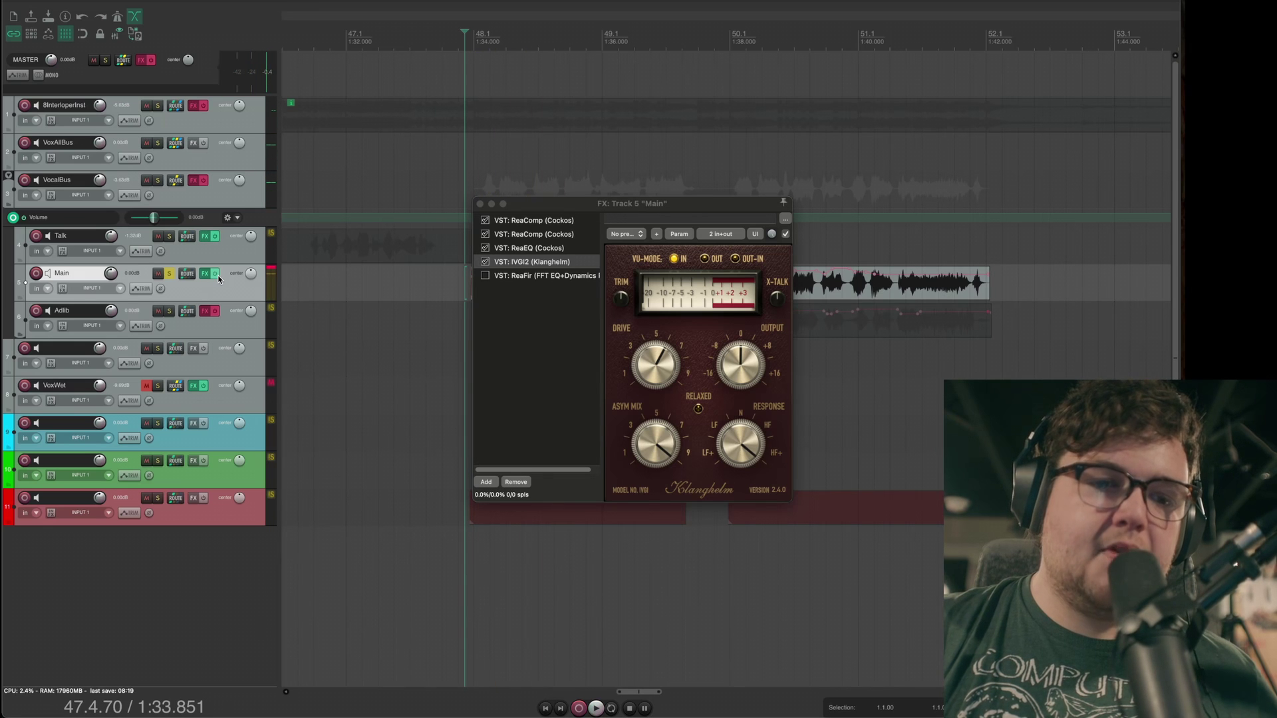
{"action": "key", "text": "space"}
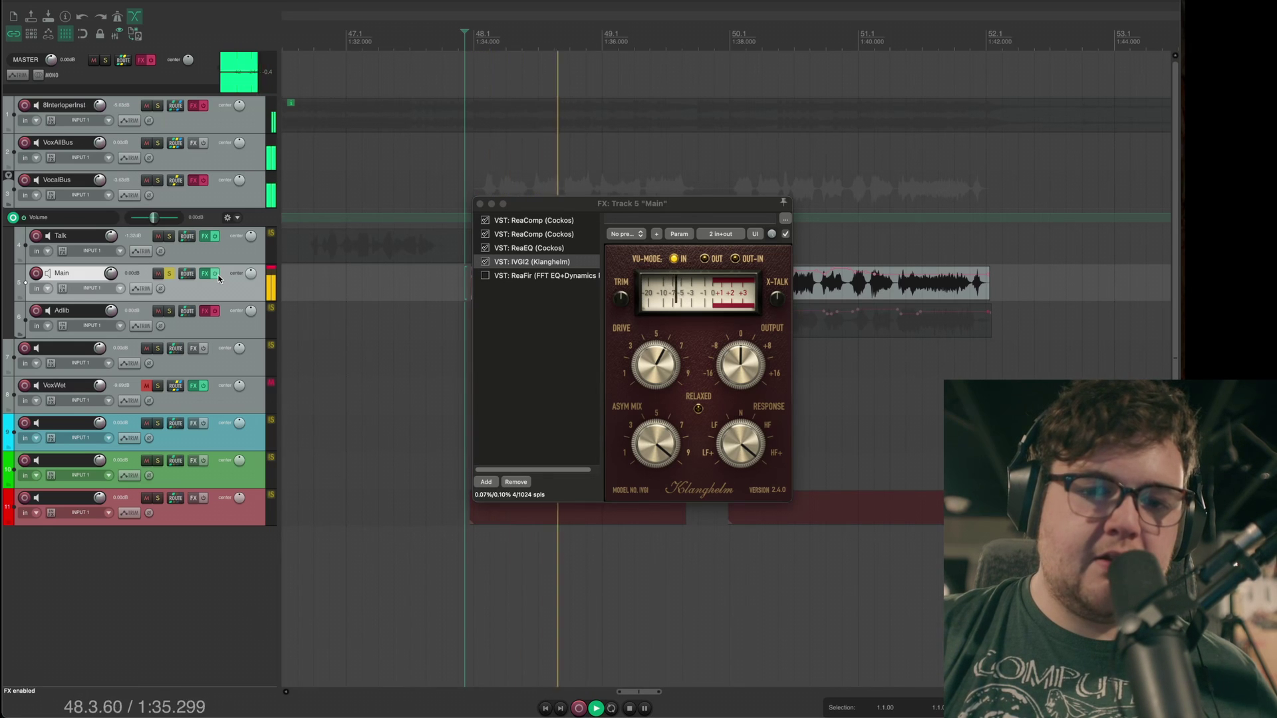
{"action": "key", "text": "space"}
Step: Show ReaFir in the Main track's FX chain, switch it on and examine its Compressor mode curve
{"action": "left_click", "coordinate": [557, 277]}
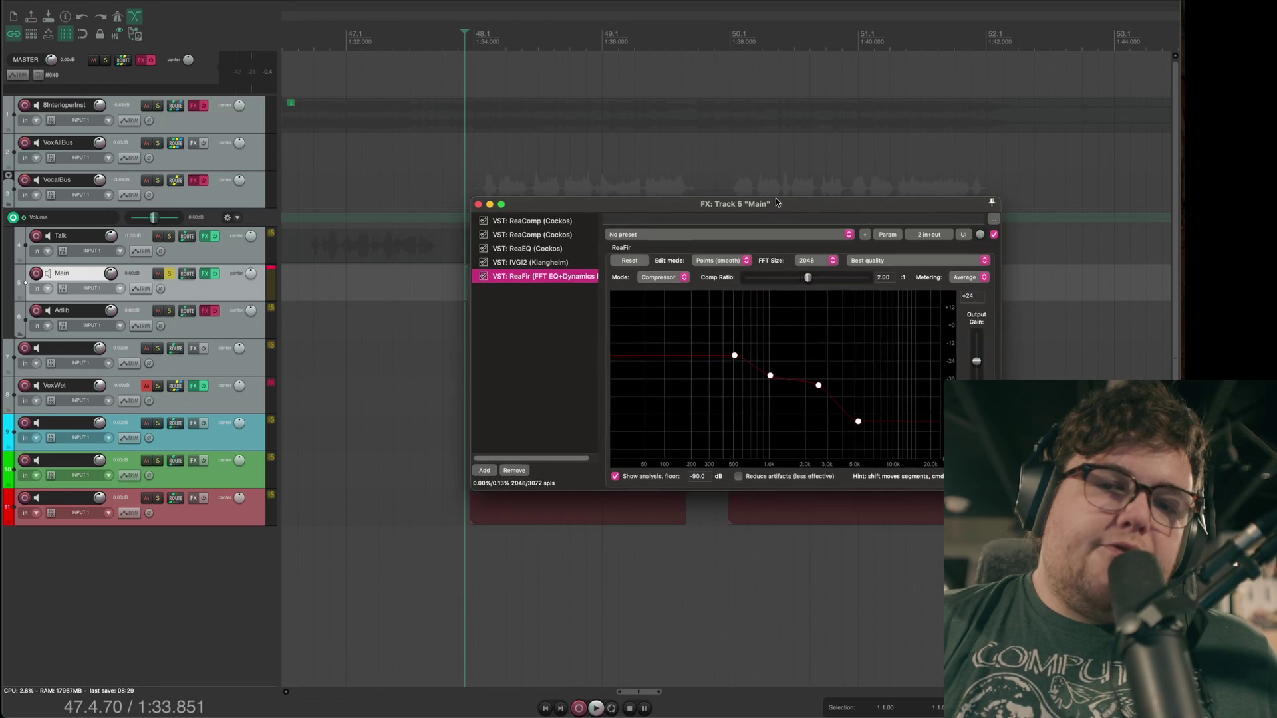
{"action": "left_click_drag", "start_coordinate": [784, 209], "coordinate": [677, 185]}
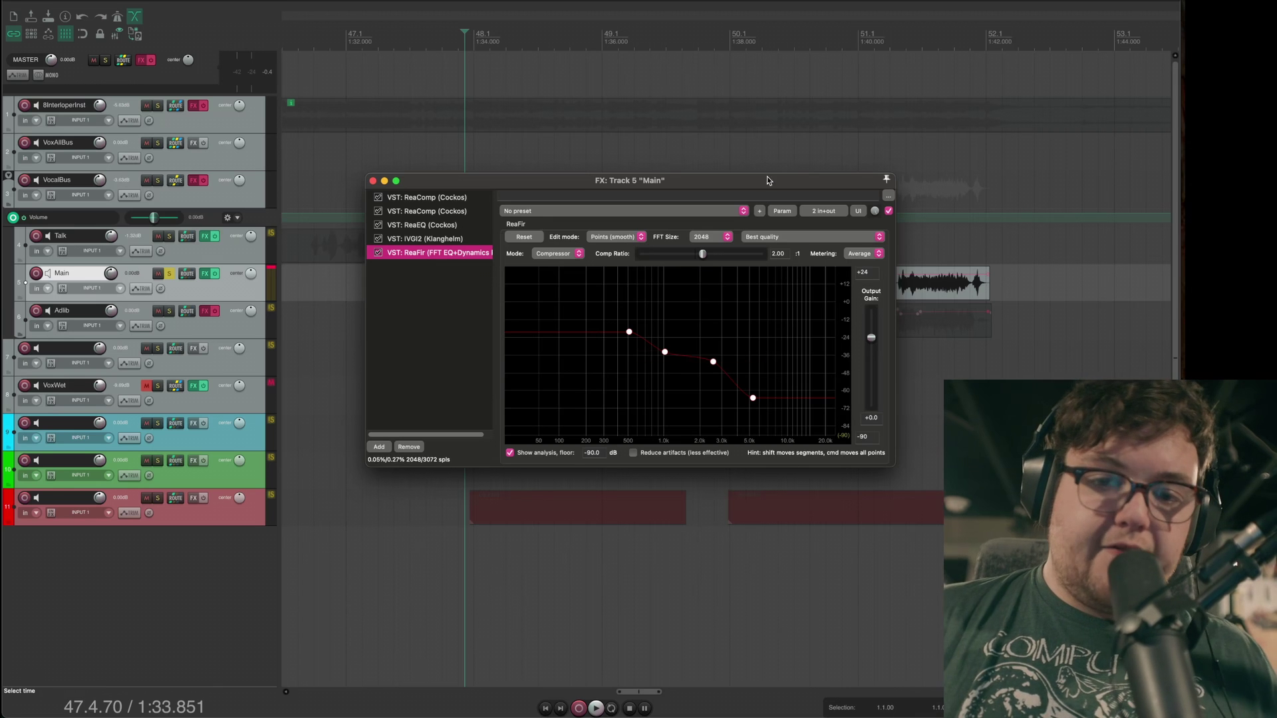
{"action": "left_click_drag", "start_coordinate": [757, 184], "coordinate": [827, 247]}
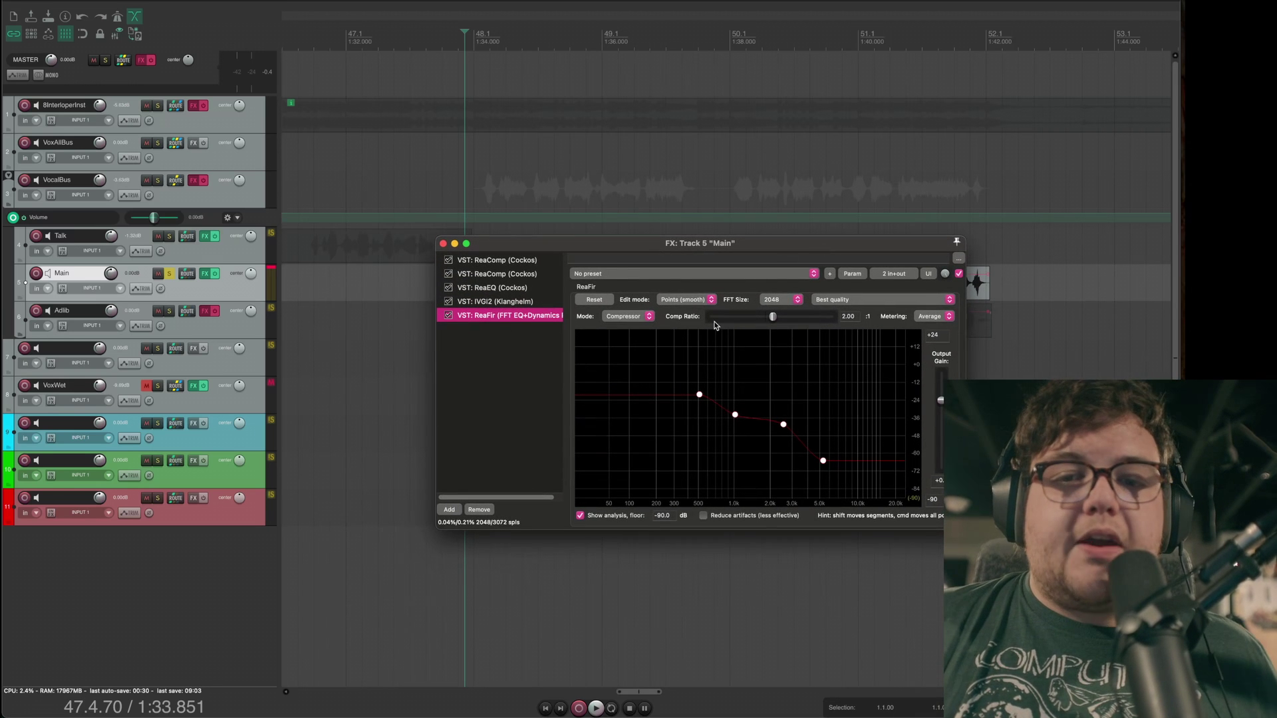
Step: Play the Main vocal with ReaFir's compressor curve active and watch its spectrum against the threshold points
{"action": "left_click_drag", "start_coordinate": [617, 250], "coordinate": [611, 218]}
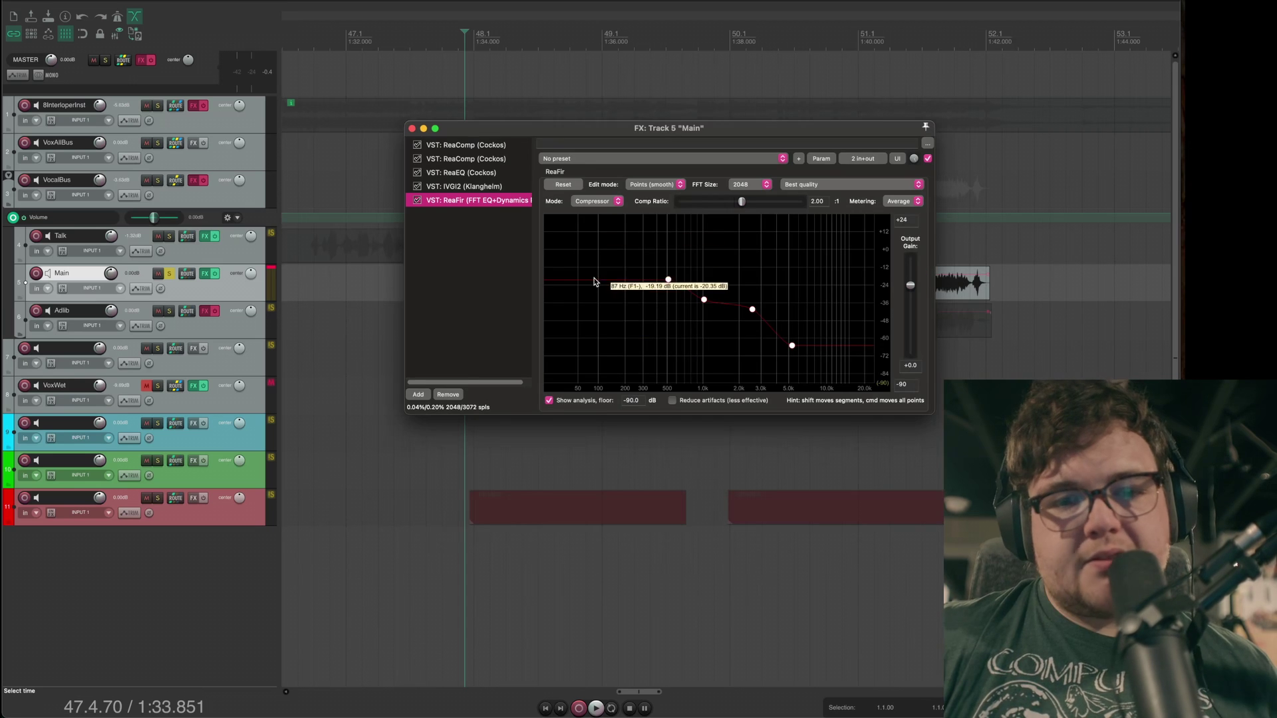
{"action": "key", "text": "space"}
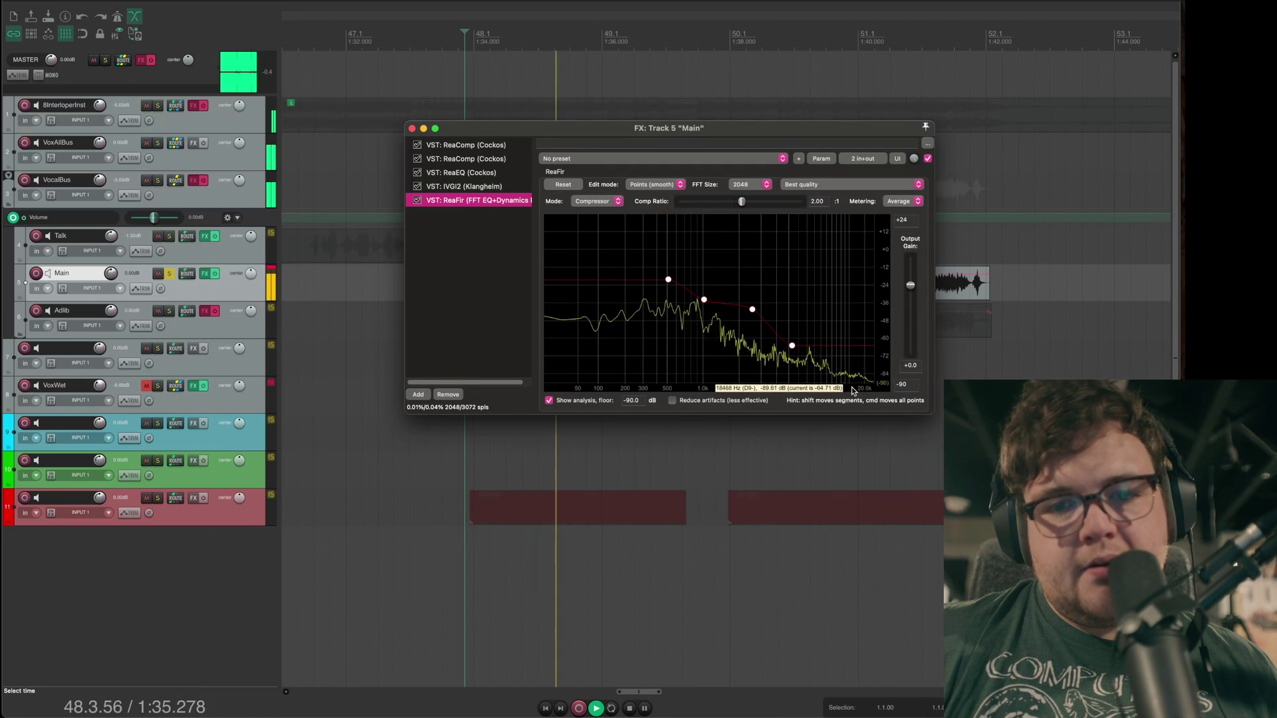
{"action": "key", "text": "space"}
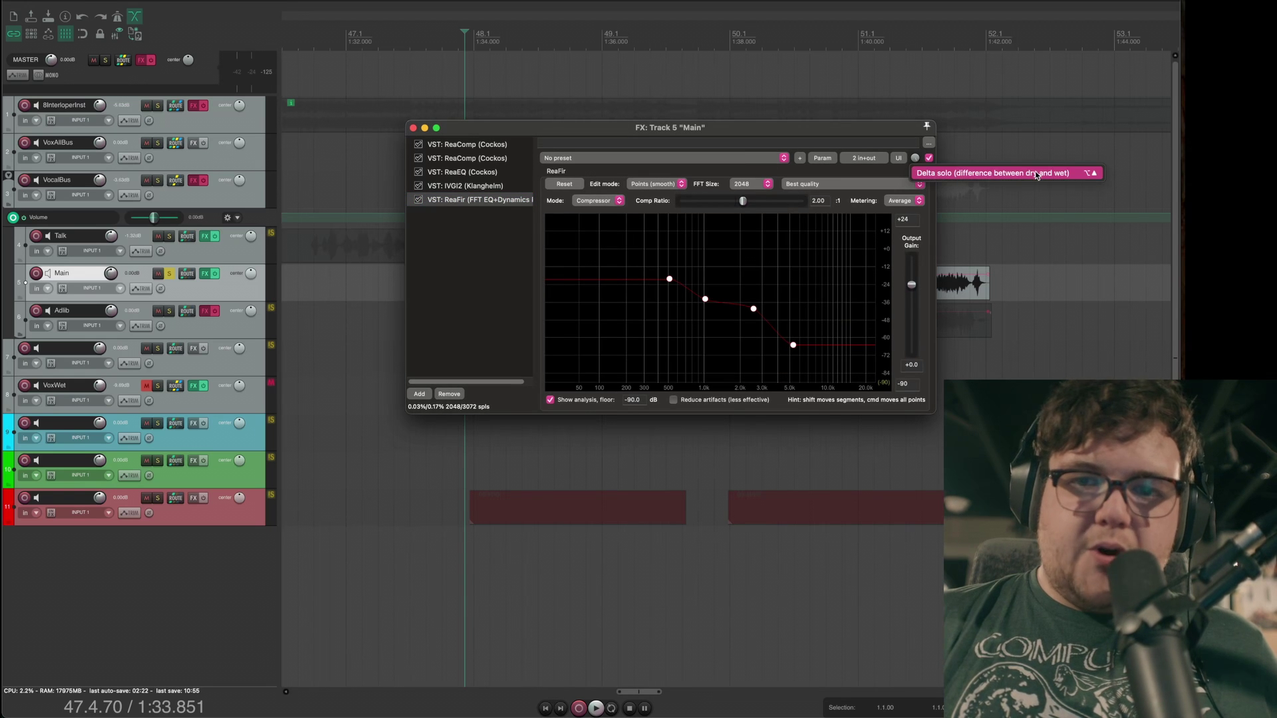
Step: Listen to only what ReaFir removes from the Main vocal using delta solo, then restore normal monitoring
{"action": "left_click_drag", "start_coordinate": [691, 130], "coordinate": [681, 261]}
{"action": "key", "text": "space"}
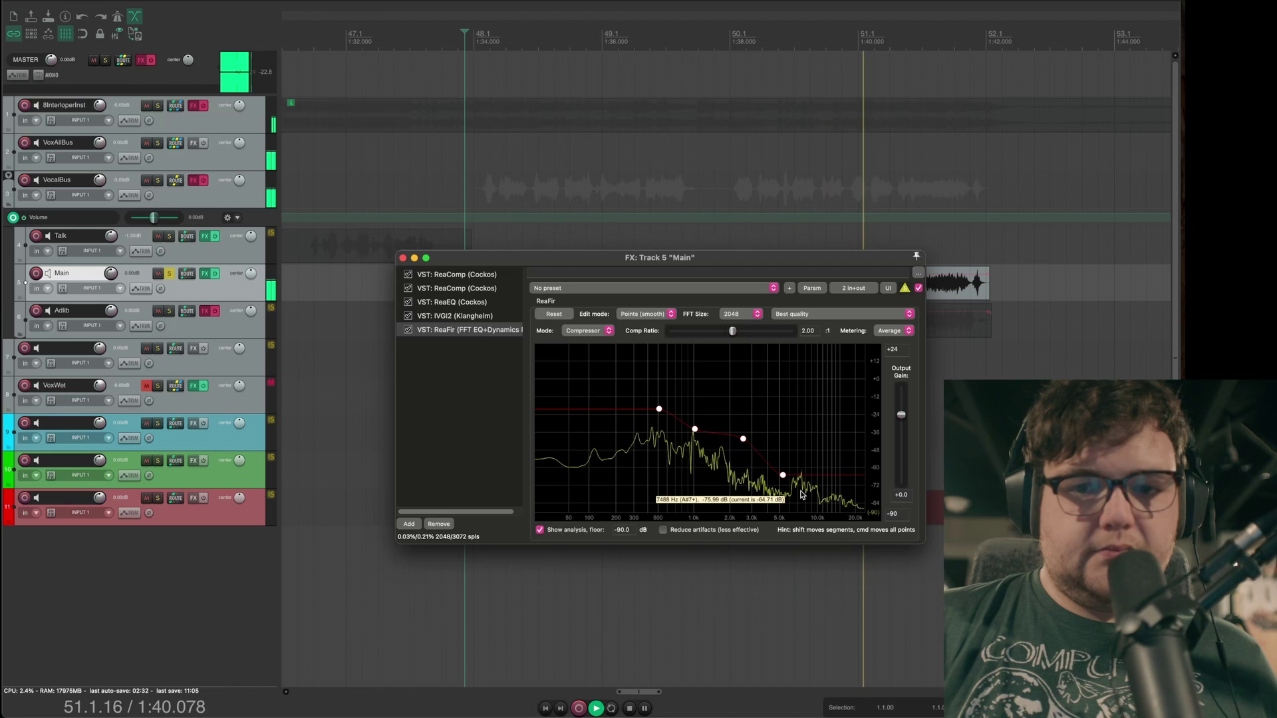
{"action": "key", "text": "space"}
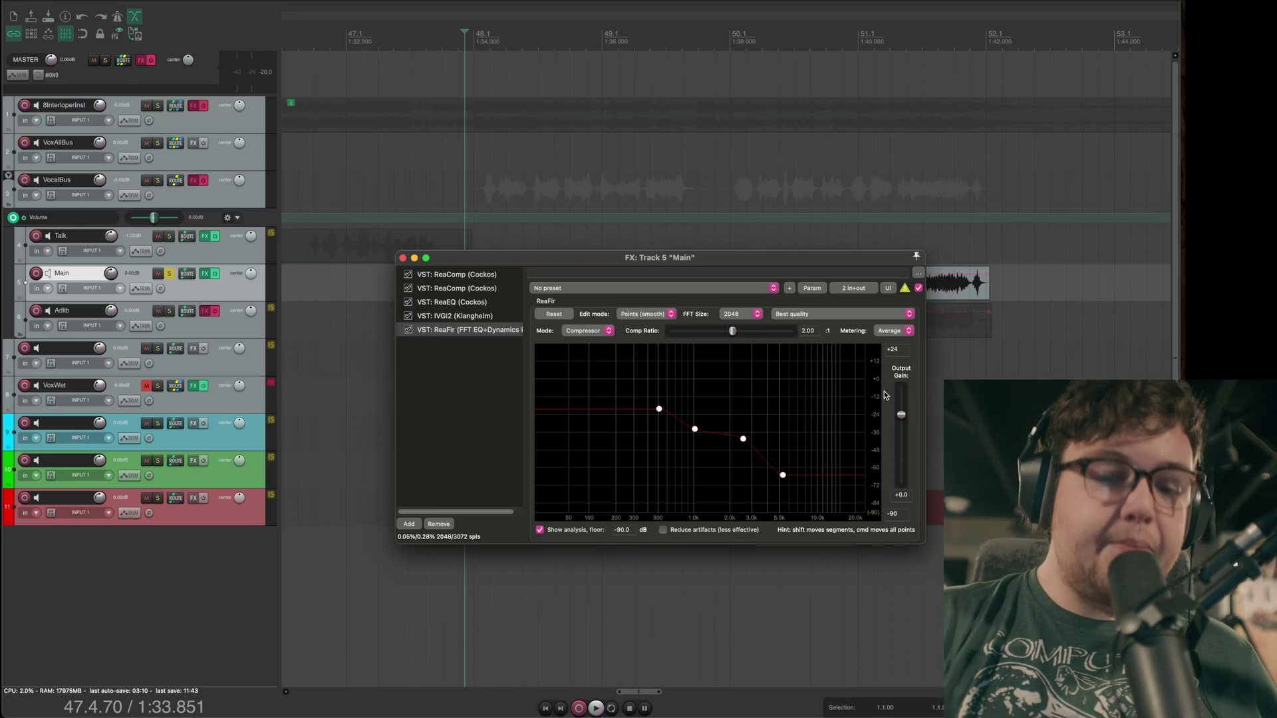
{"action": "key", "text": "space"}
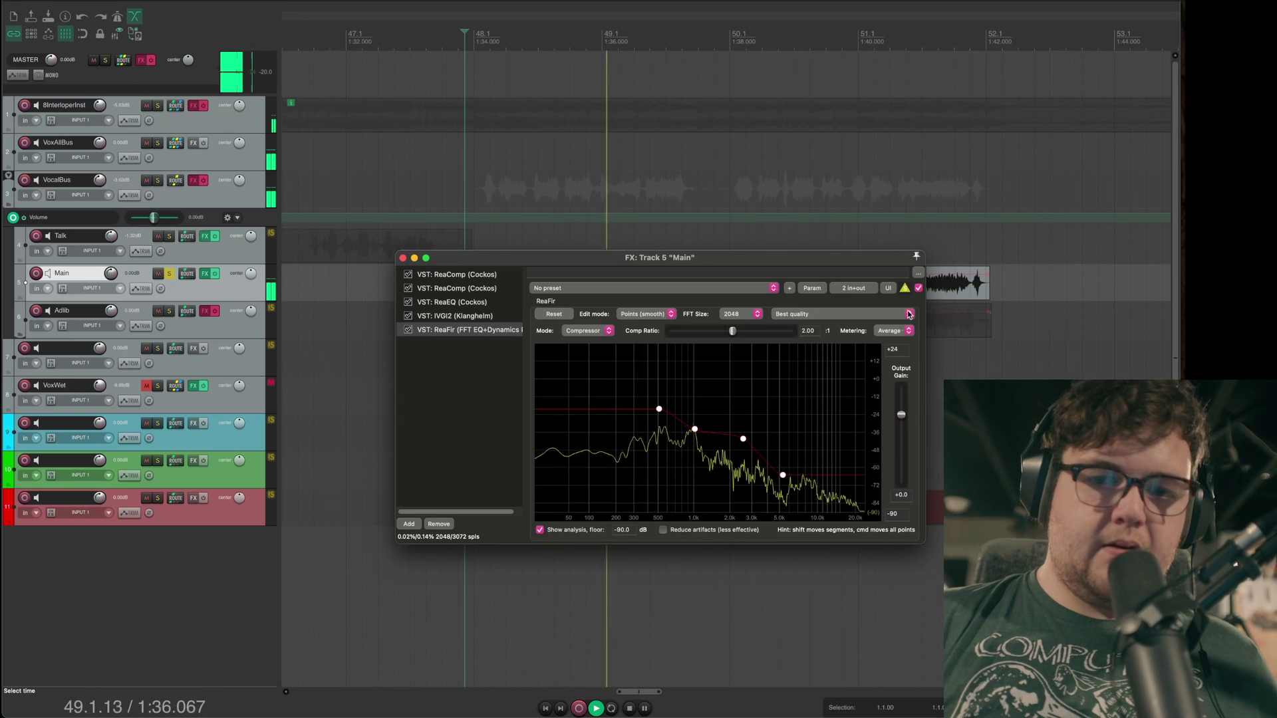
{"action": "key", "text": "space"}
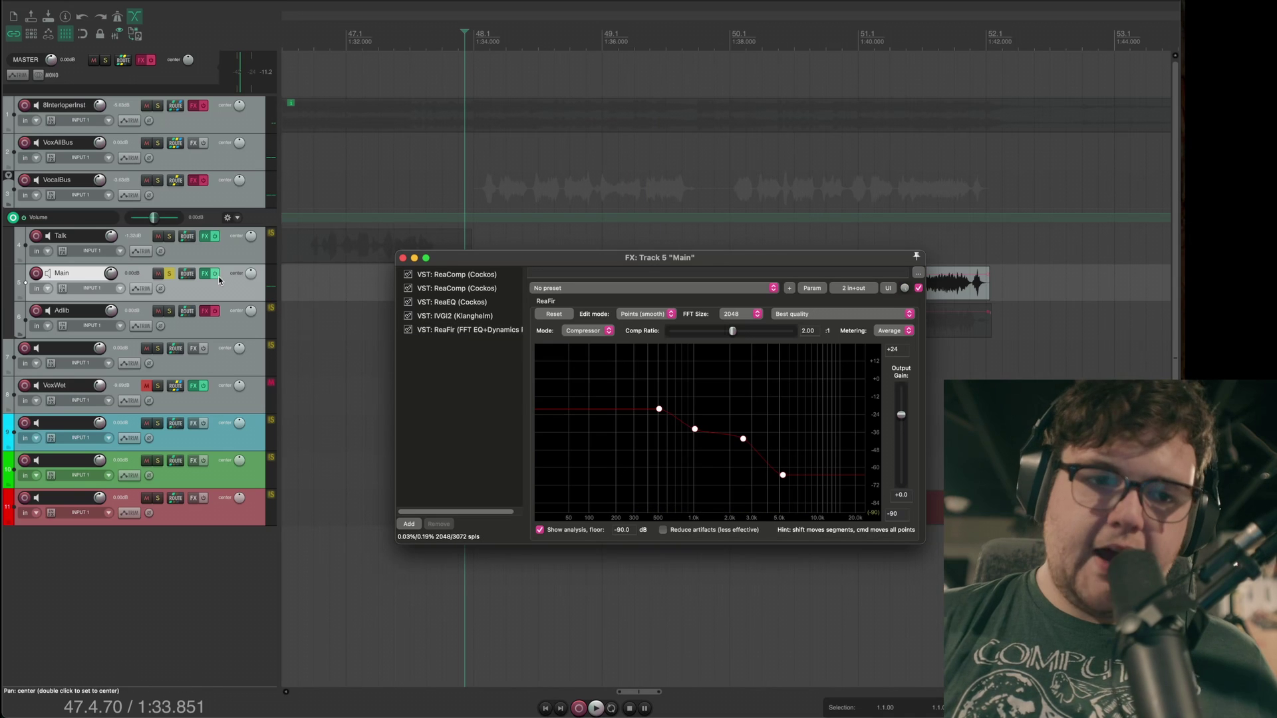
Step: Compare the Main vocal with its full FX chain, including ReaFir, bypassed against the chain active
{"action": "left_click", "coordinate": [215, 275]}
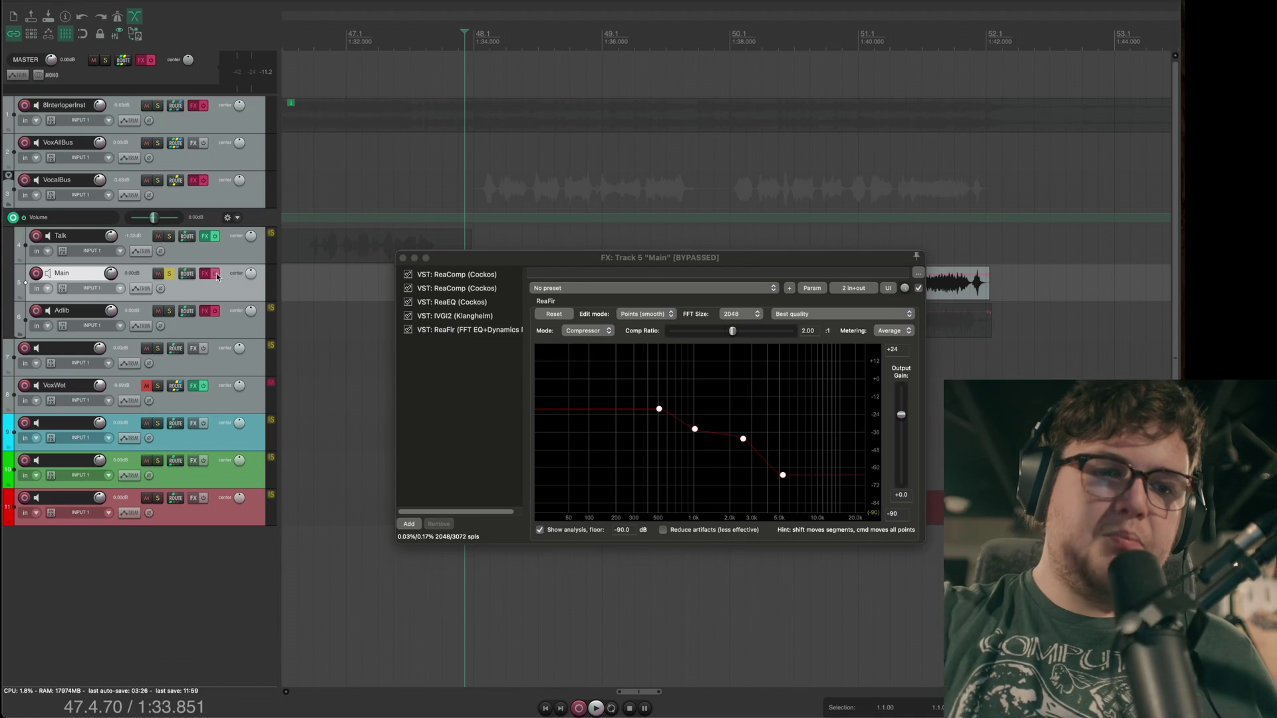
{"action": "left_click_drag", "start_coordinate": [540, 272], "coordinate": [532, 407]}
{"action": "key", "text": "space"}
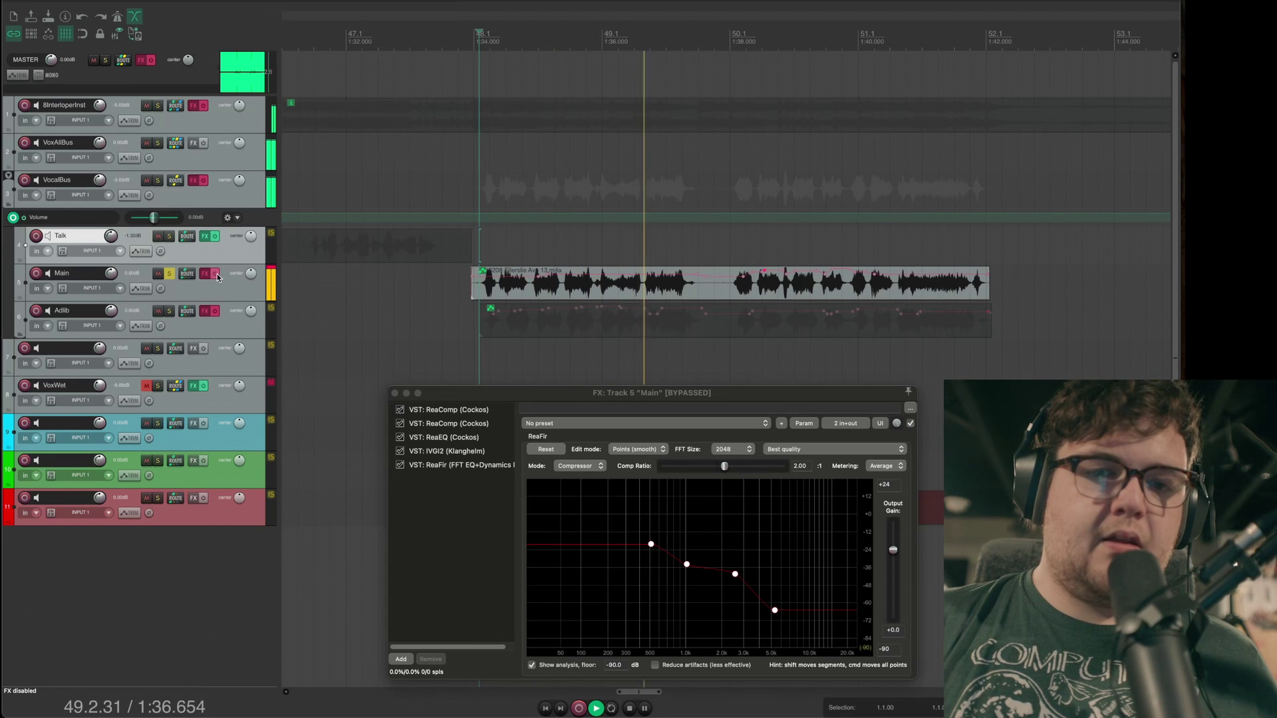
{"action": "left_click", "coordinate": [217, 274]}
{"action": "key", "text": "space"}
{"action": "key", "text": "space"}
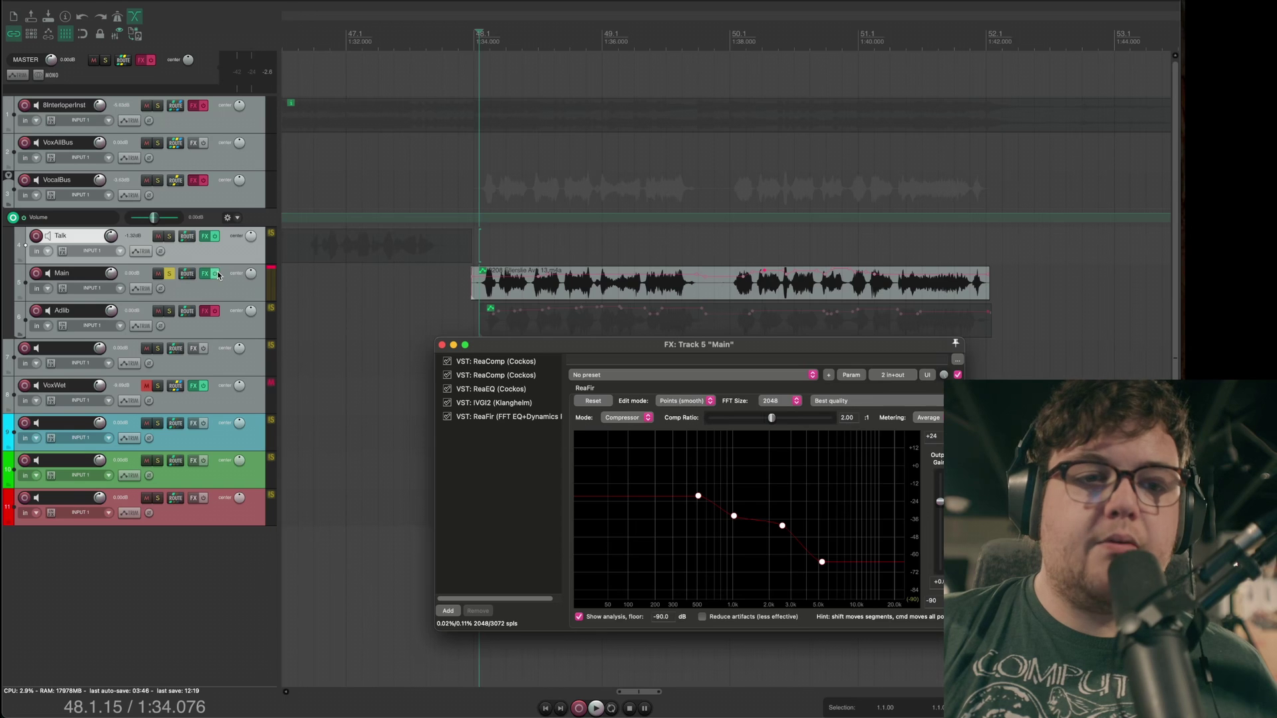
Step: Play Main from 48.1.06 with its FX chain bypassed, then reactivate the chain, close its FX window and play the passage again
{"action": "left_click", "coordinate": [216, 274]}
{"action": "left_click", "coordinate": [475, 236]}
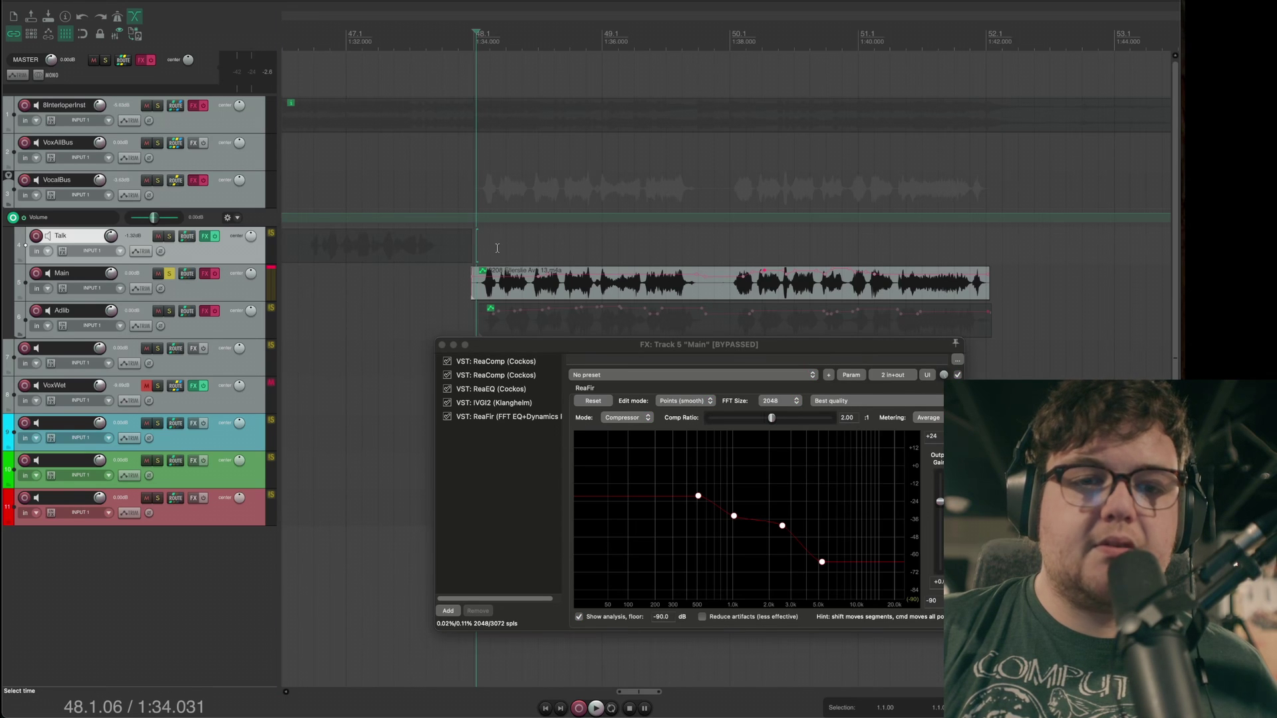
{"action": "key", "text": "space"}
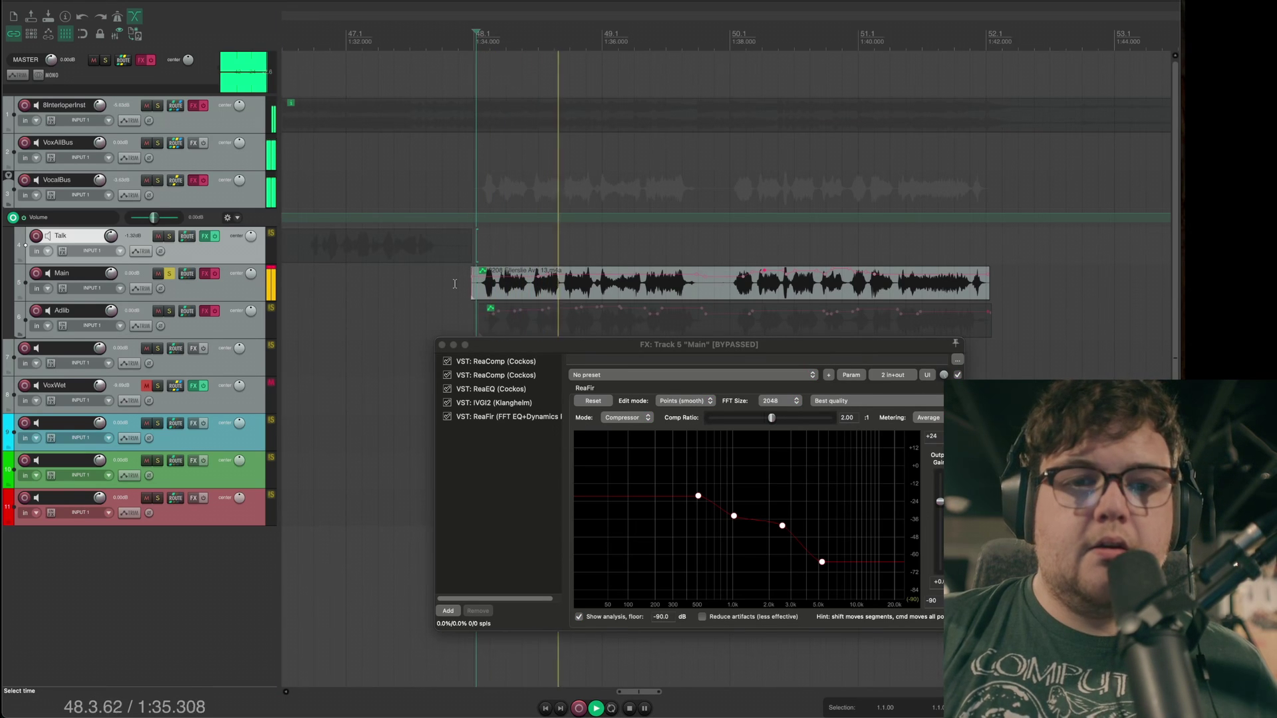
{"action": "key", "text": "space"}
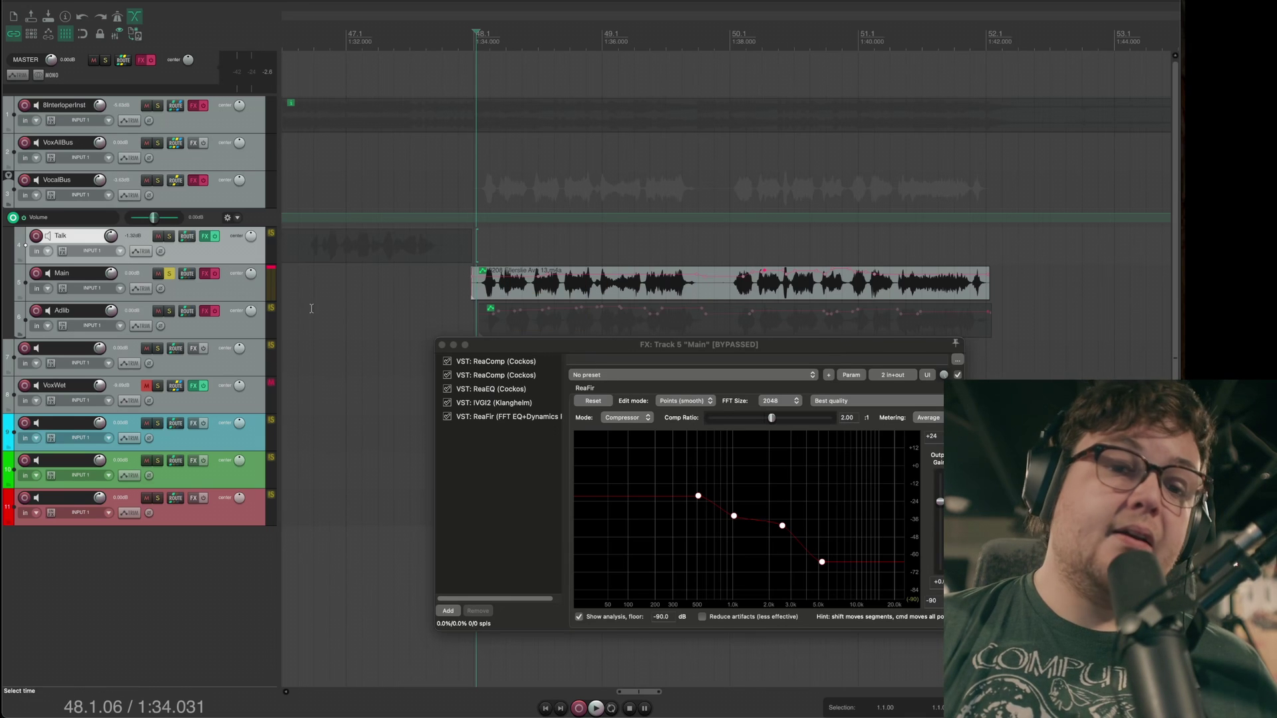
{"action": "left_click", "coordinate": [213, 278]}
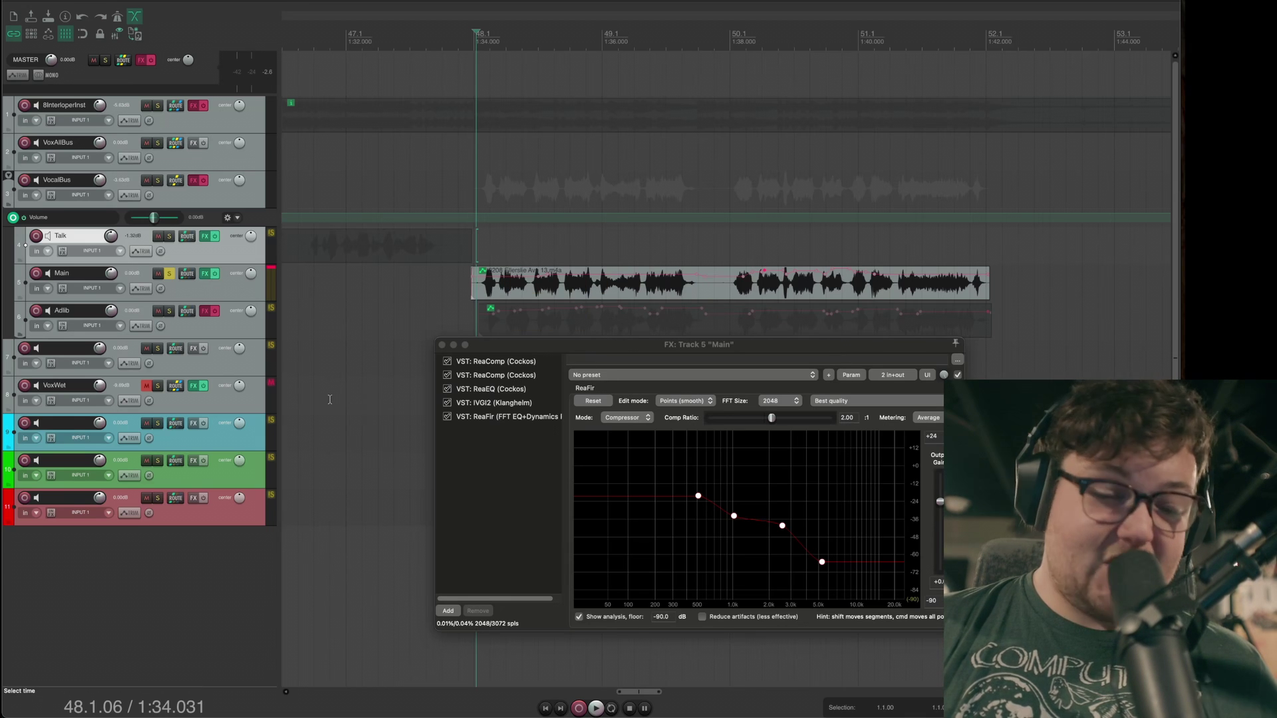
{"action": "left_click", "coordinate": [569, 513]}
{"action": "key", "text": "Escape"}
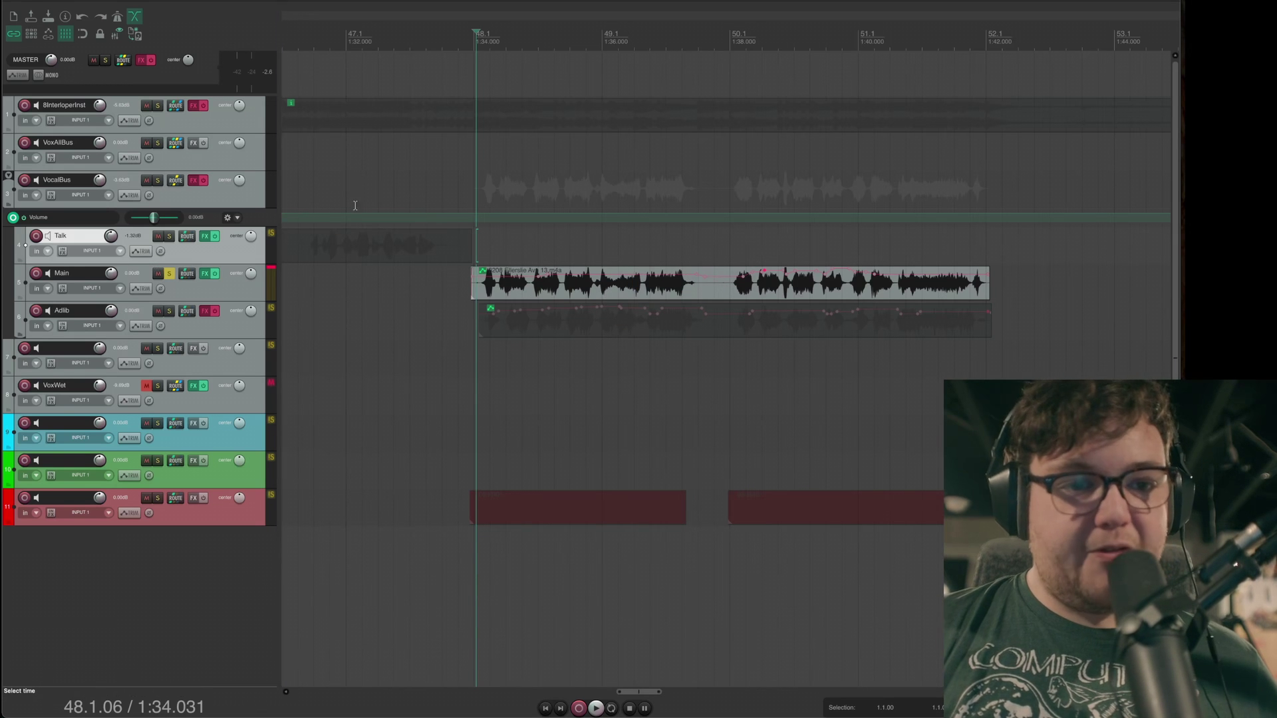
{"action": "key", "text": "space"}
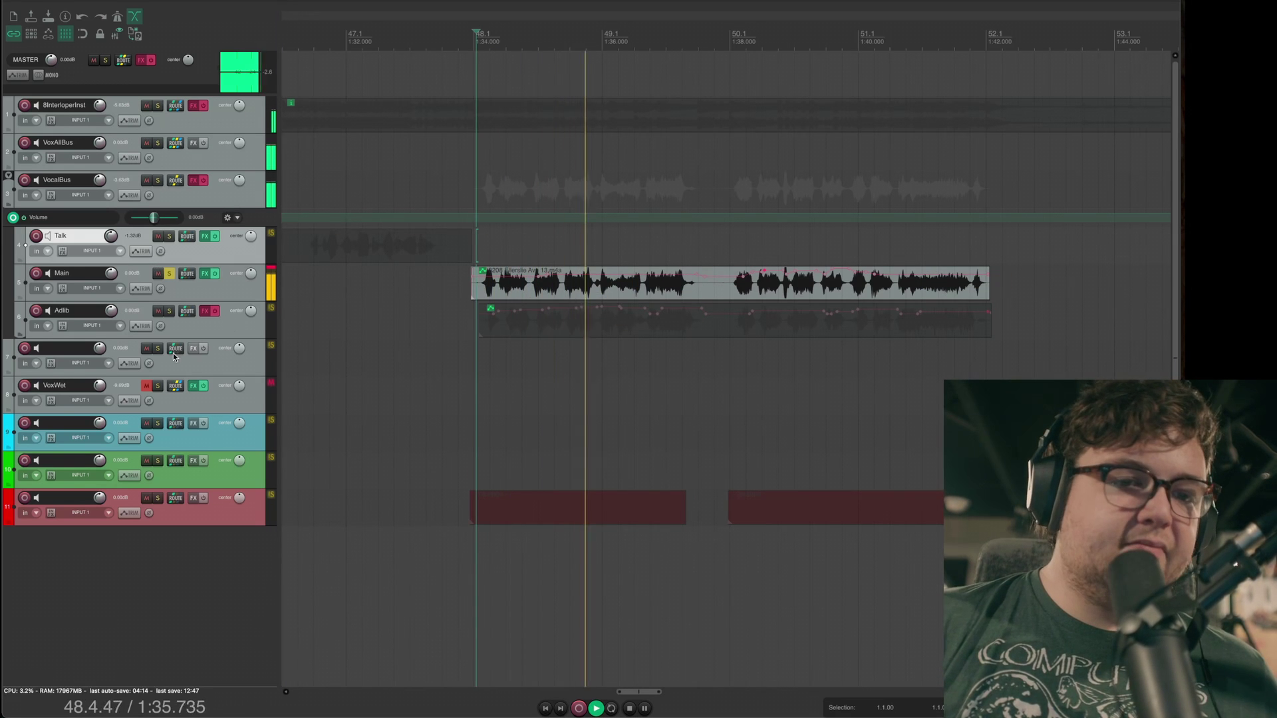
{"action": "key", "text": "space"}
Step: Review the Adlib track's FX chain with ReaFir shown, close it and take the chain out of bypass
{"action": "scroll", "coordinate": [695, 351], "scroll_direction": "down", "scroll_amount": 5}
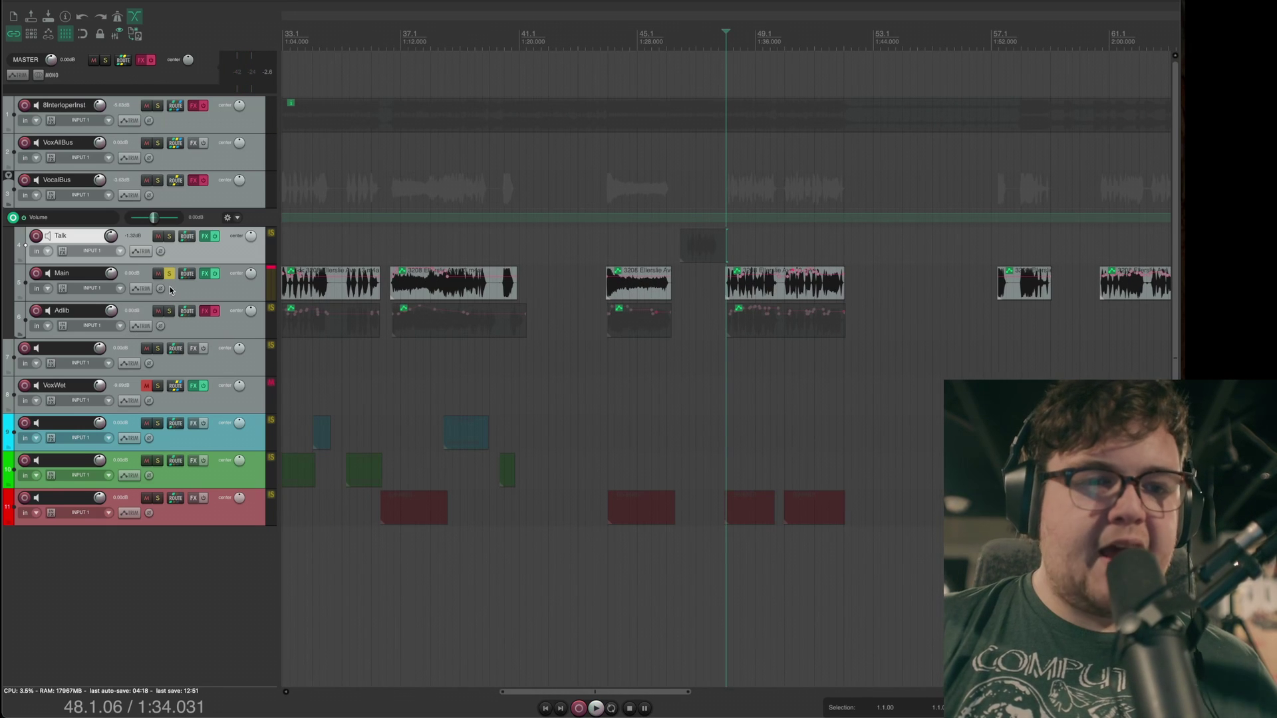
{"action": "left_click", "coordinate": [205, 311]}
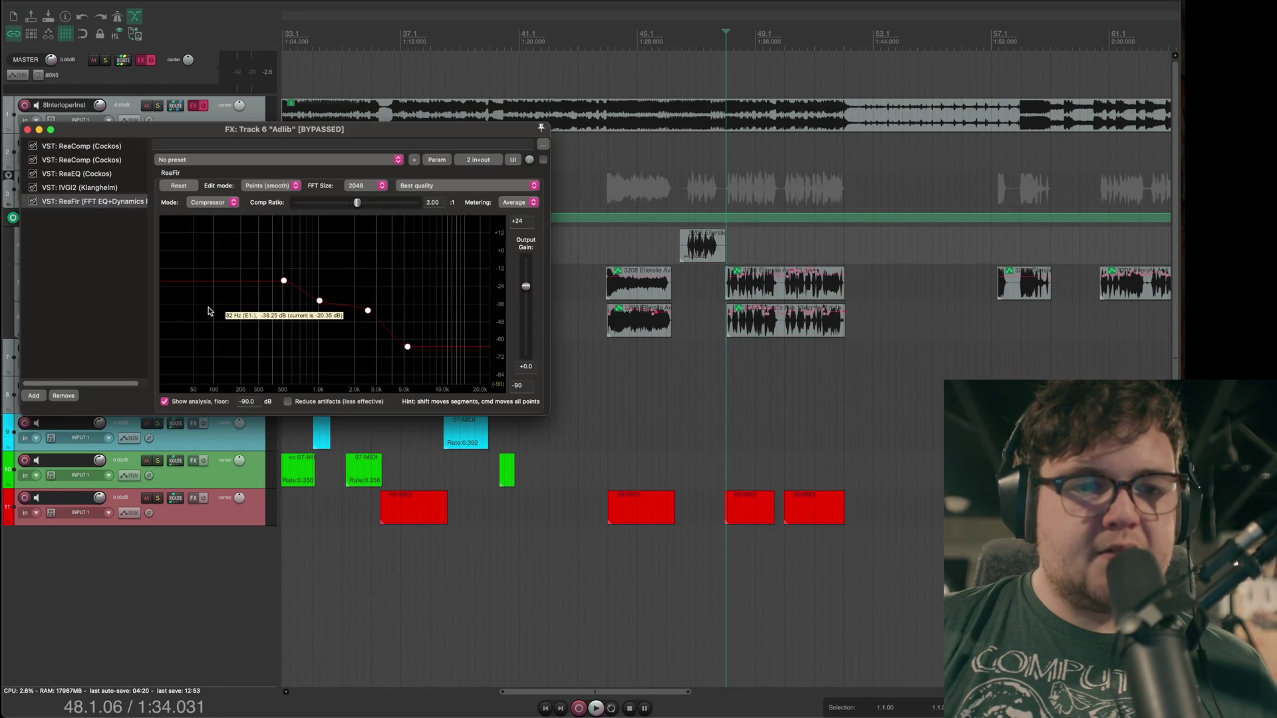
{"action": "left_click", "coordinate": [27, 129]}
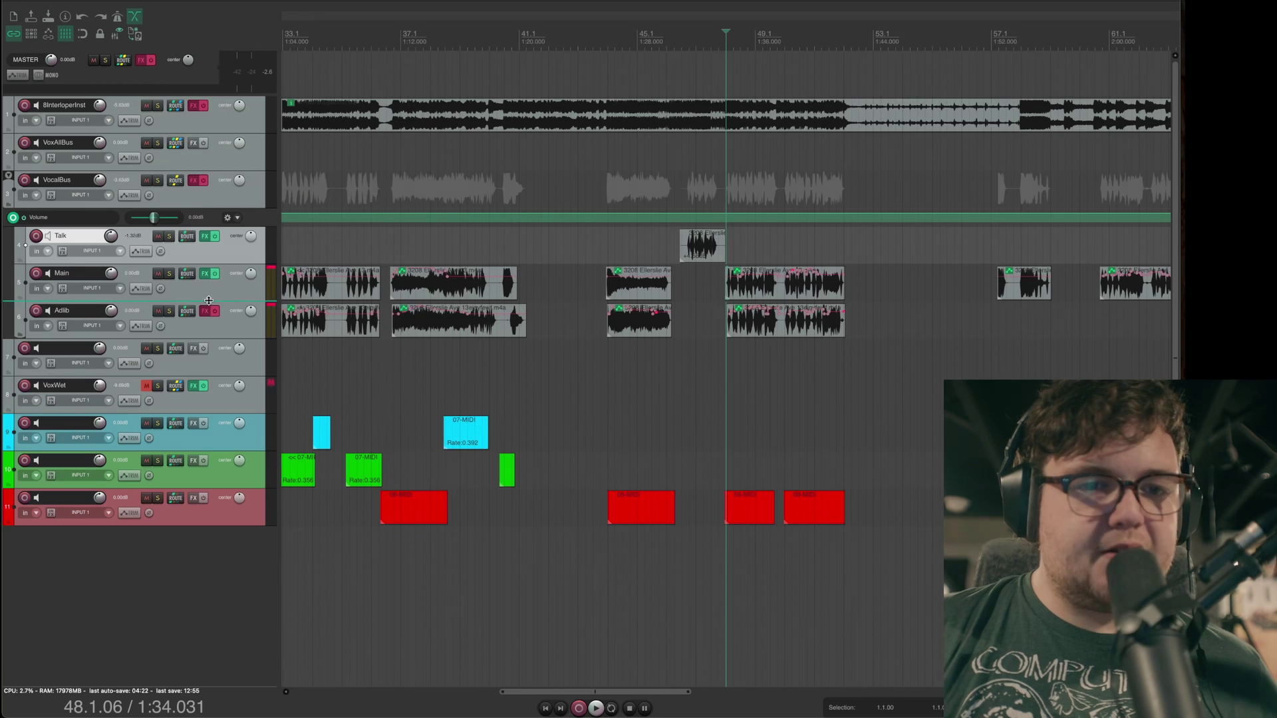
{"action": "left_click", "coordinate": [215, 311]}
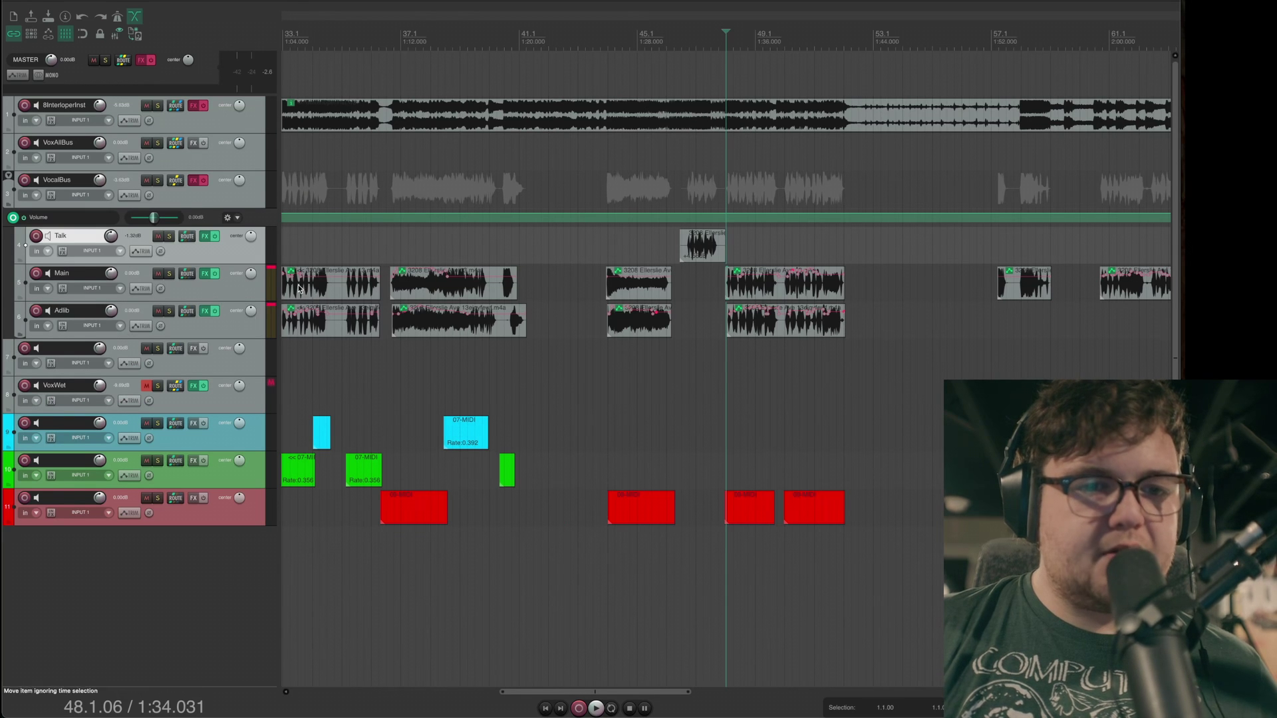
Step: Solo the Main track and briefly play it from 48.1.06 without the Adlib track
{"action": "left_click", "coordinate": [169, 273]}
{"action": "left_click", "coordinate": [167, 310]}
{"action": "left_click", "coordinate": [170, 311]}
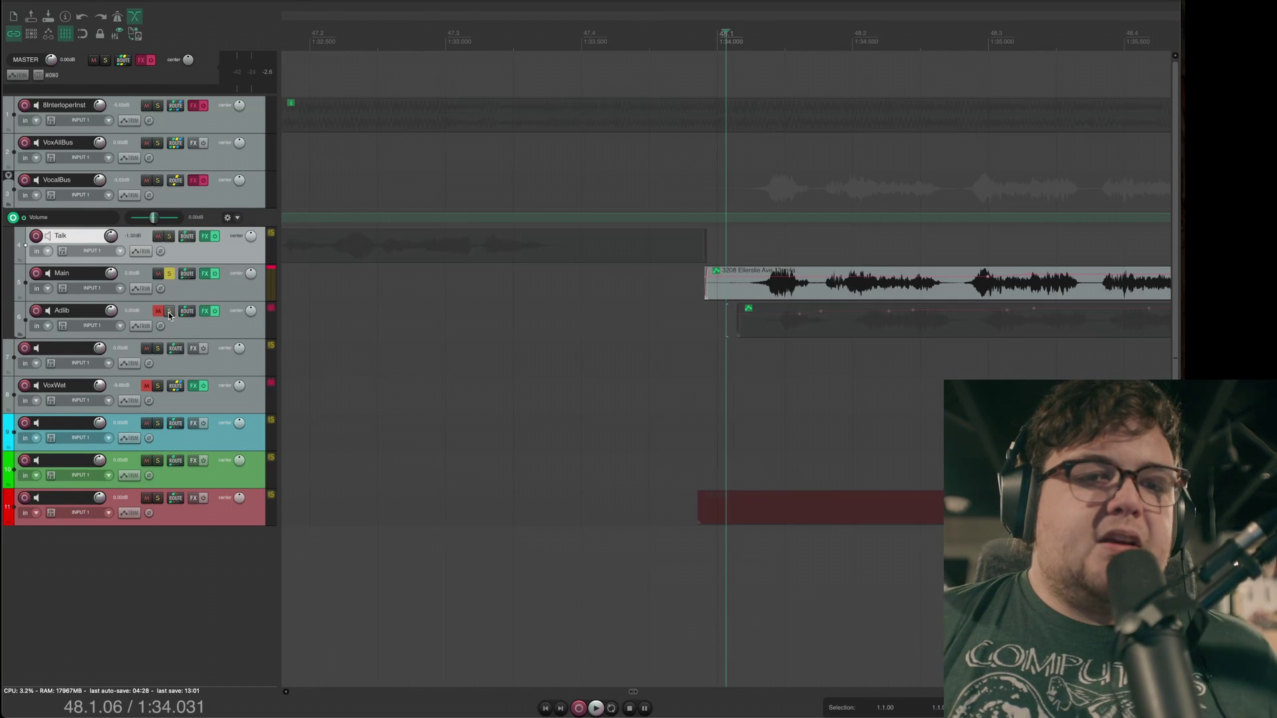
{"action": "key", "text": "space"}
{"action": "key", "text": "space"}
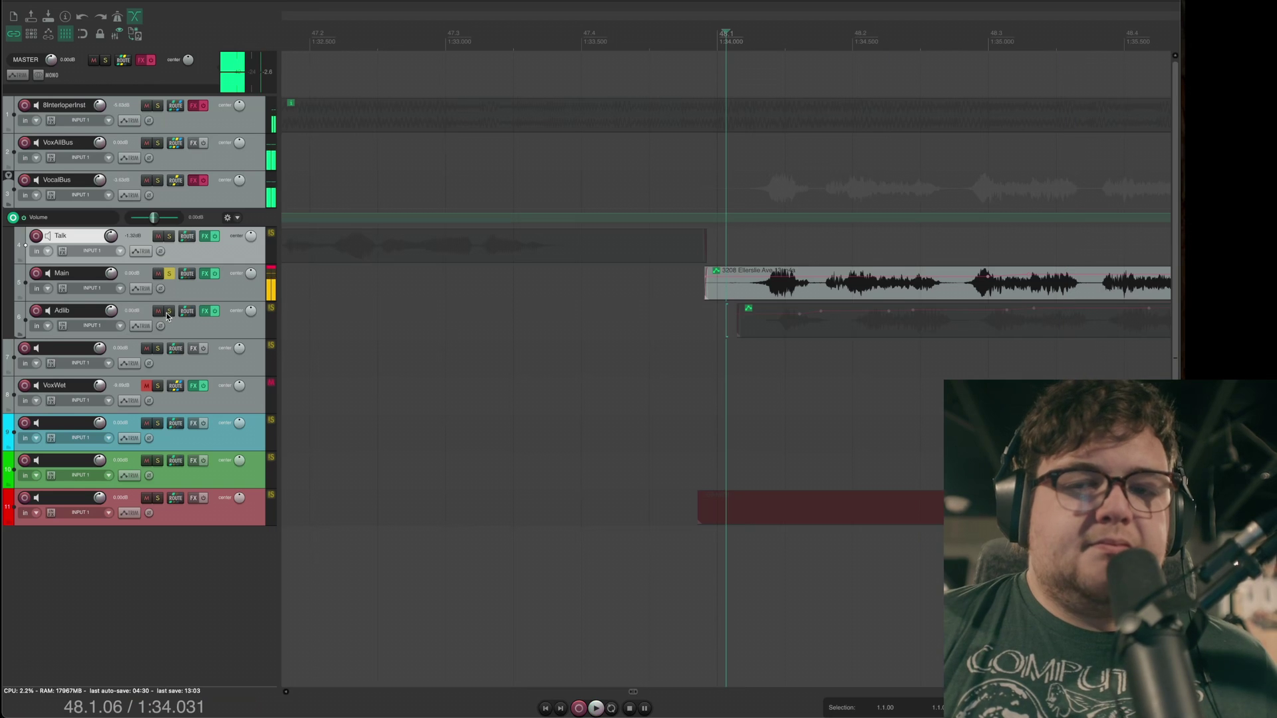
Step: Solo the Adlib track together with Main and play both processed vocals from 48.1.06
{"action": "left_click", "coordinate": [169, 310]}
{"action": "scroll", "coordinate": [864, 358], "scroll_direction": "down", "scroll_amount": 2}
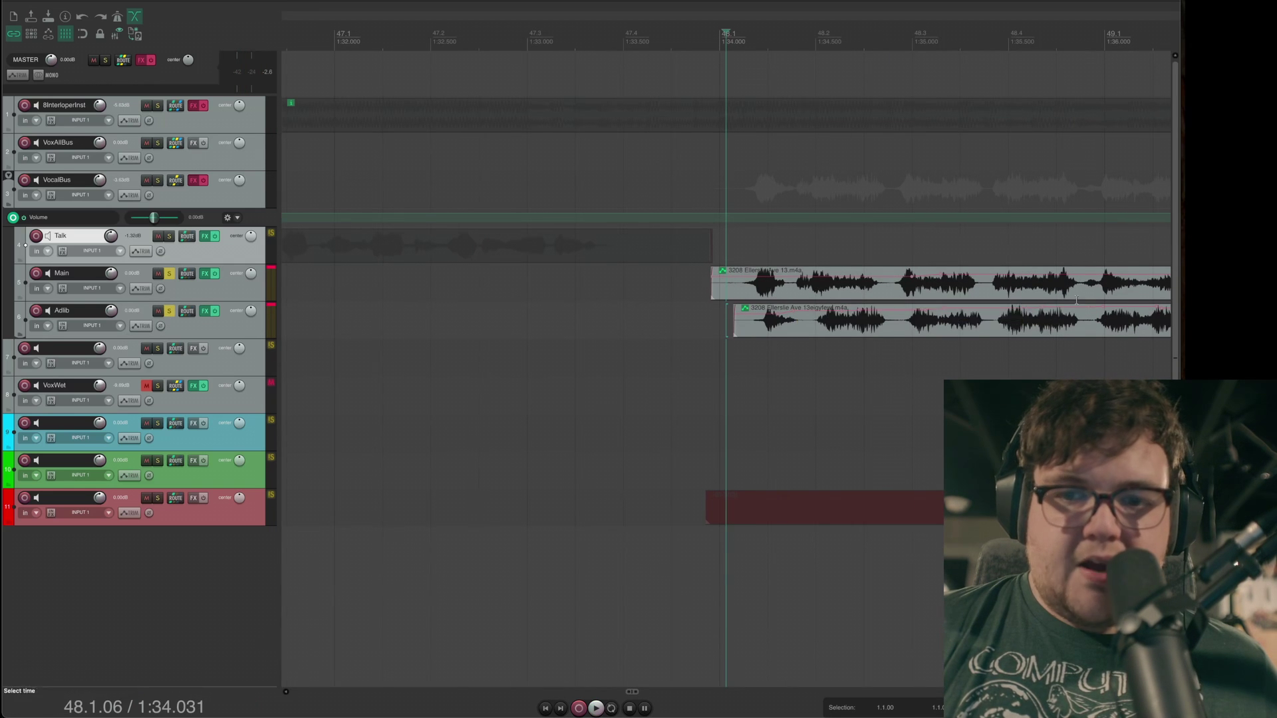
{"action": "scroll", "coordinate": [898, 353], "scroll_direction": "down", "scroll_amount": 2}
{"action": "key", "text": "space"}
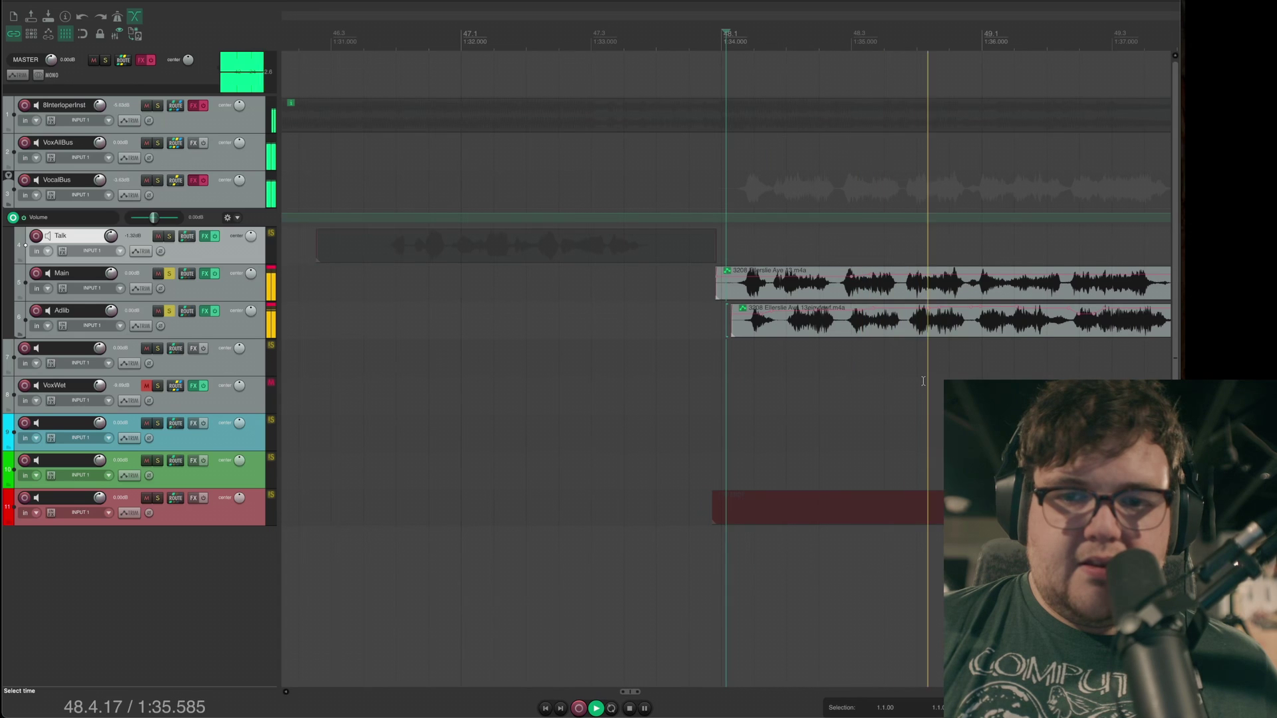
{"action": "key", "text": "space"}
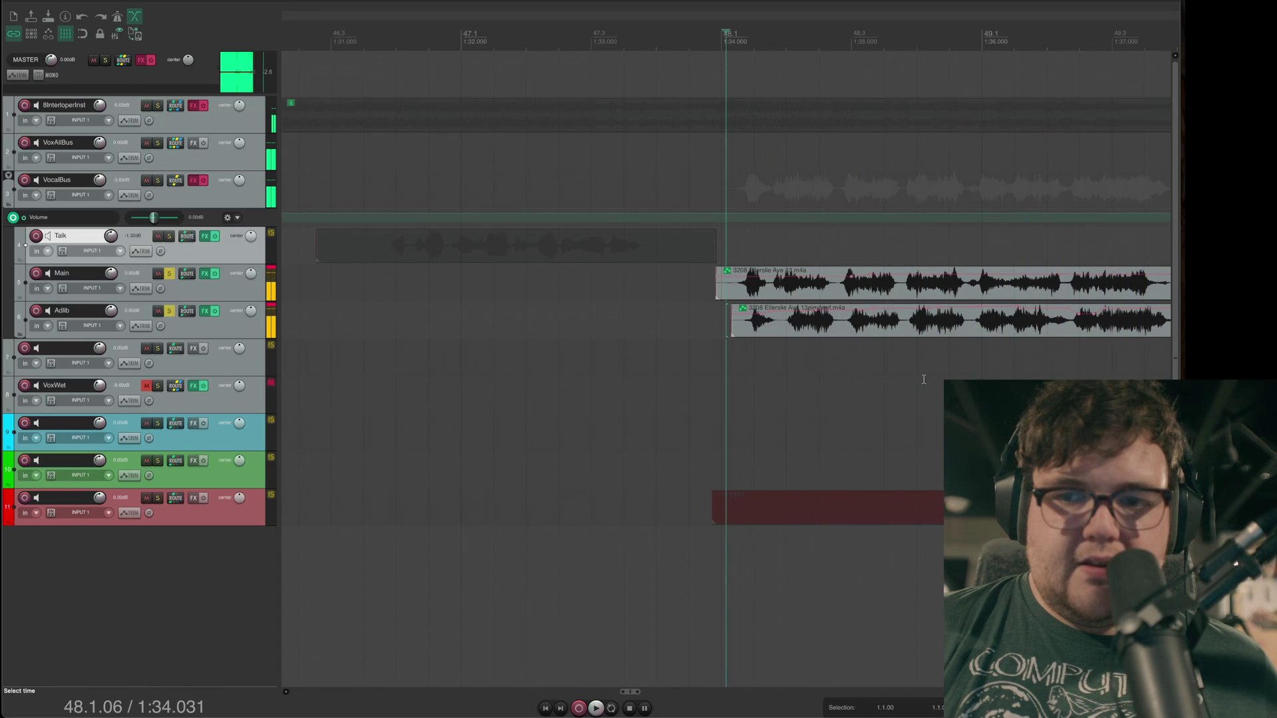
Step: Clear the Main and Adlib solos, activate the VocalBus FX chain with only ReaEQ on, and show ReaEQ's narrow high-frequency cut
{"action": "scroll", "coordinate": [466, 346], "scroll_direction": "down", "scroll_amount": 3}
{"action": "left_click", "coordinate": [348, 308]}
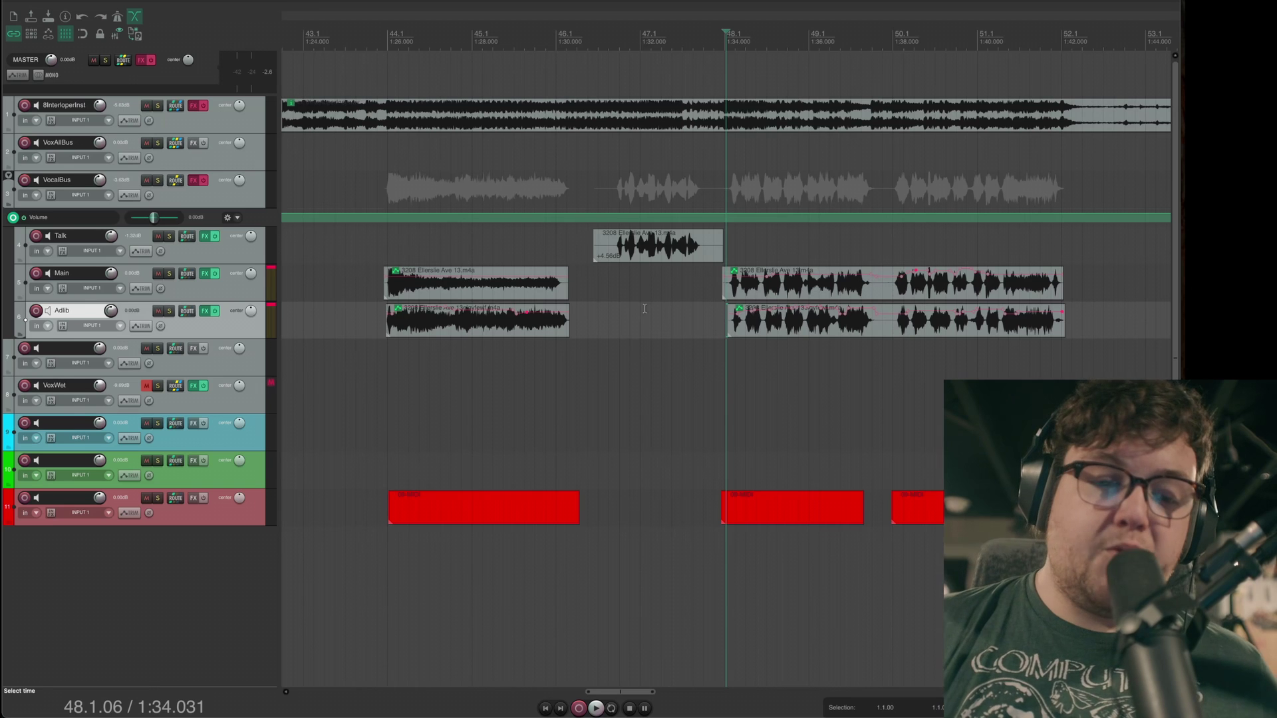
{"action": "left_click", "coordinate": [217, 202]}
{"action": "scroll", "coordinate": [803, 178], "scroll_direction": "down", "scroll_amount": 1}
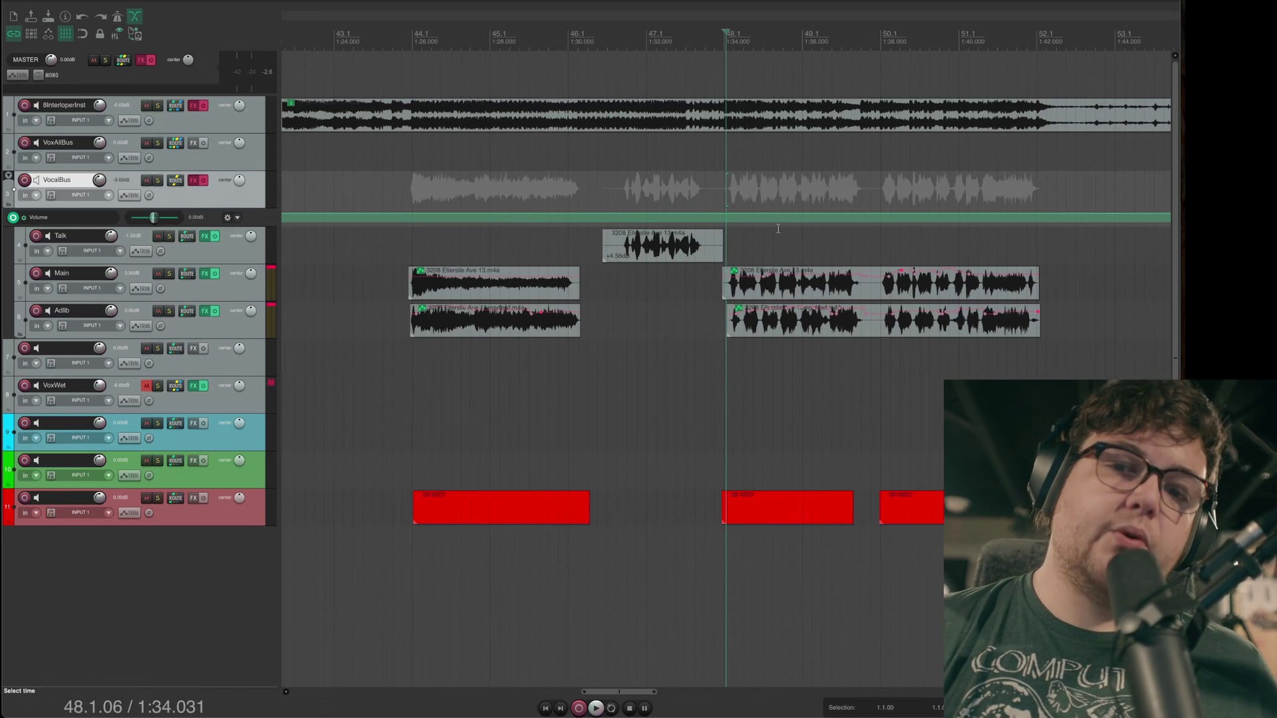
{"action": "scroll", "coordinate": [803, 178], "scroll_direction": "down", "scroll_amount": 6}
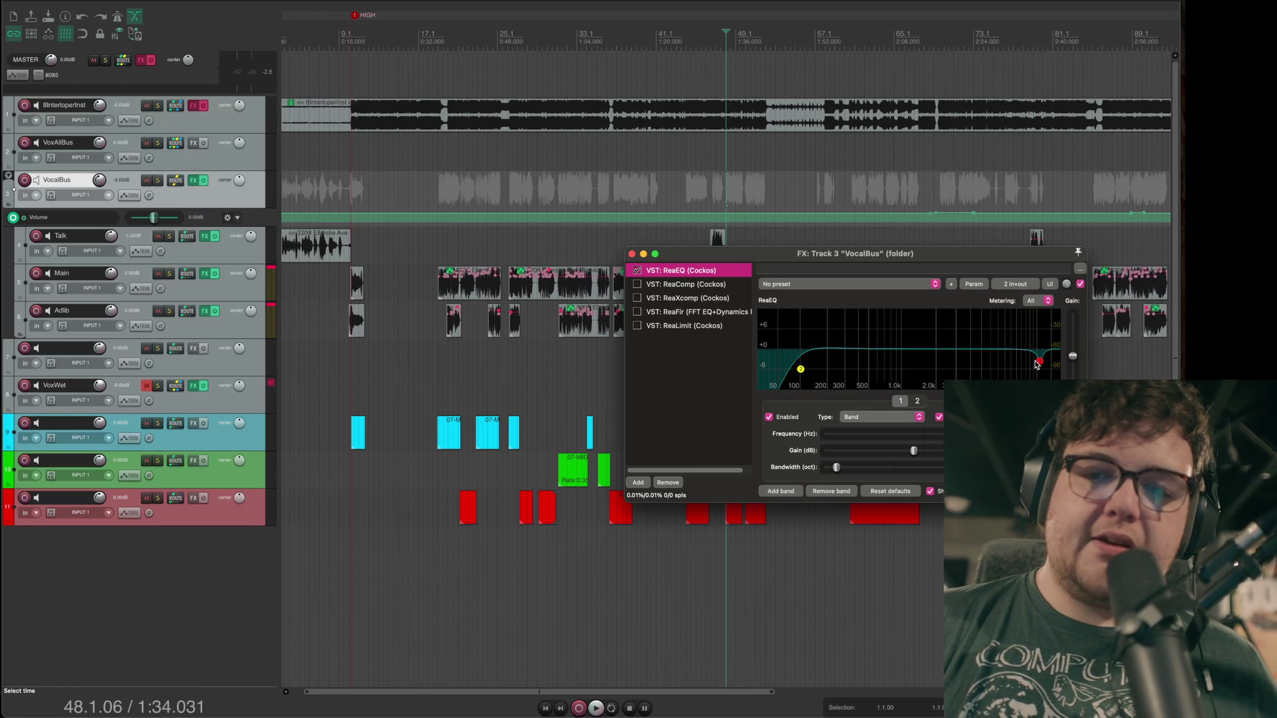
{"action": "mouse_move", "coordinate": [1039, 361]}
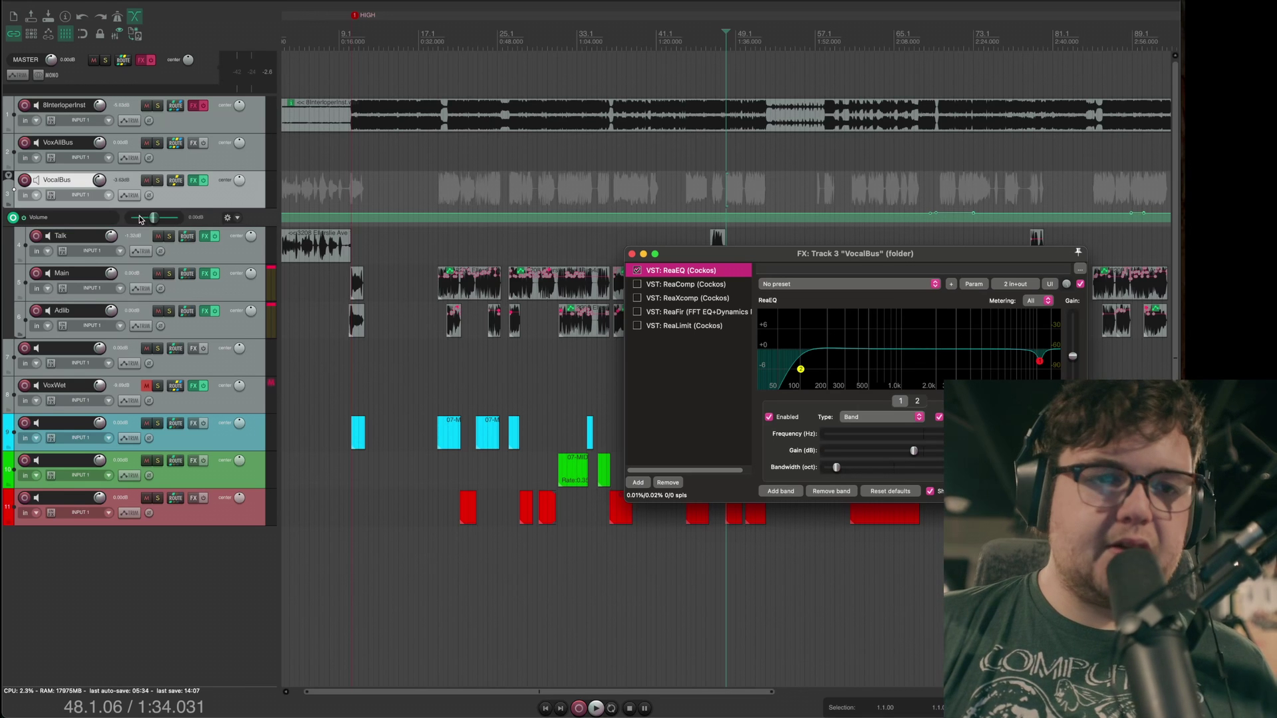
Step: Solo VocalBus, play it from 31.3.14 and use delta solo to hear only what ReaEQ removes
{"action": "left_click", "coordinate": [158, 180]}
{"action": "left_click", "coordinate": [561, 187]}
{"action": "key", "text": "space"}
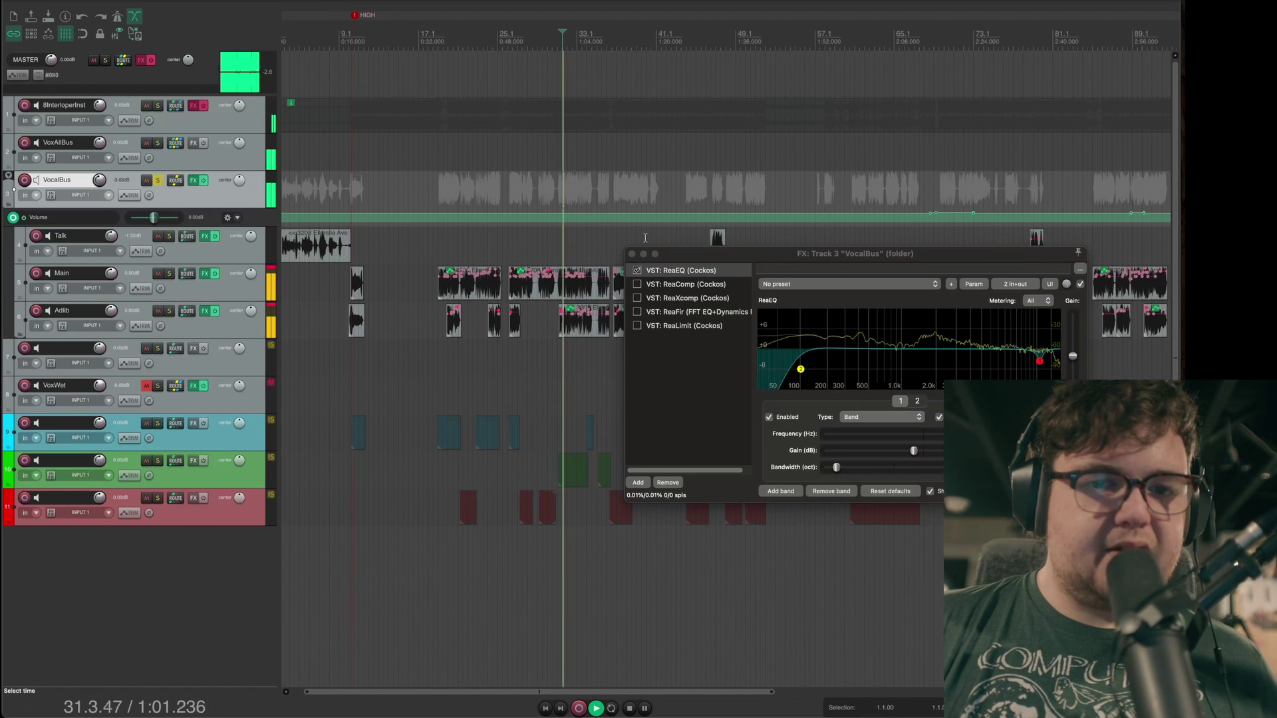
{"action": "left_click", "coordinate": [1064, 297]}
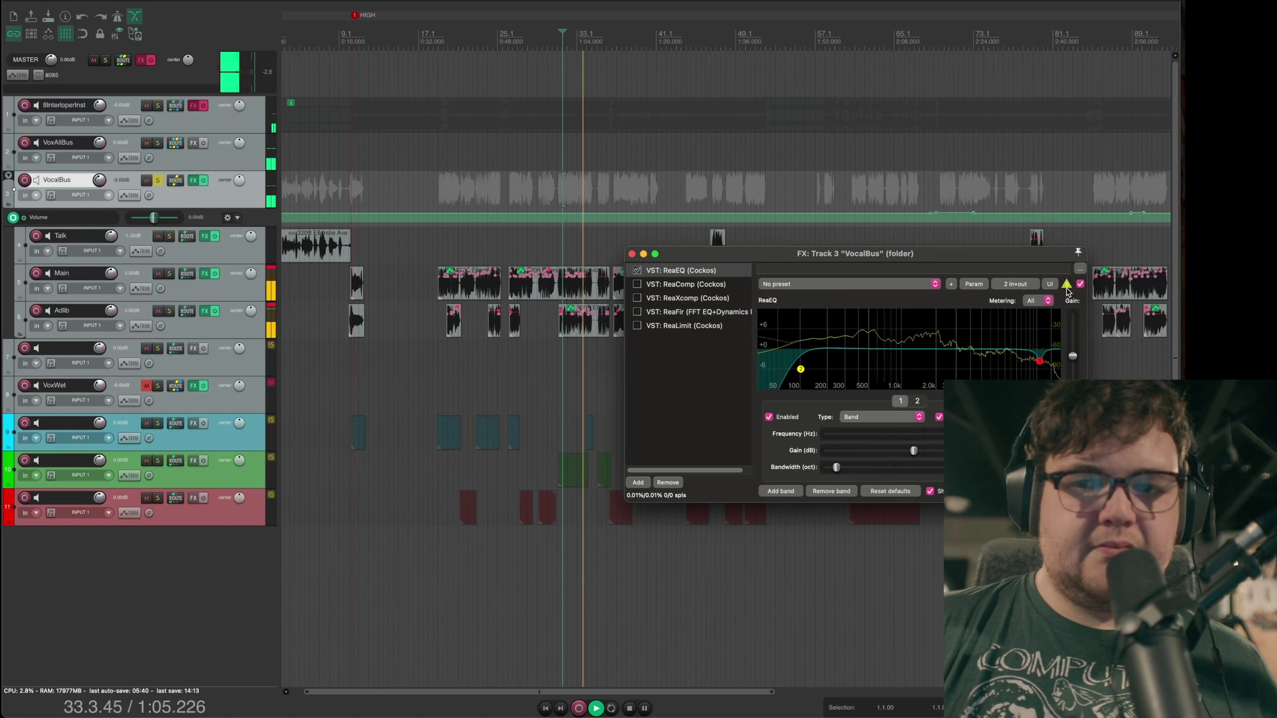
{"action": "key", "text": "space"}
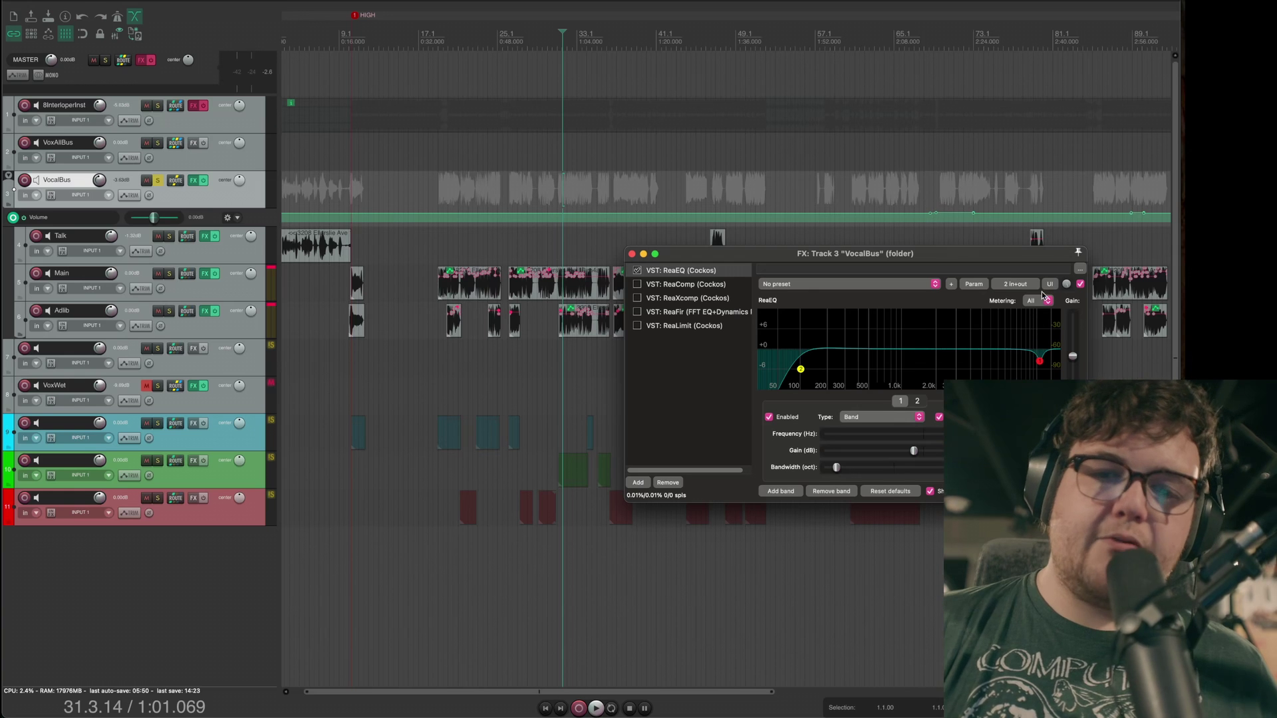
Step: Show ReaEQ's high-pass band and compare VocalBus with ReaEQ off and on, playing from 31.3.14
{"action": "left_click", "coordinate": [800, 370]}
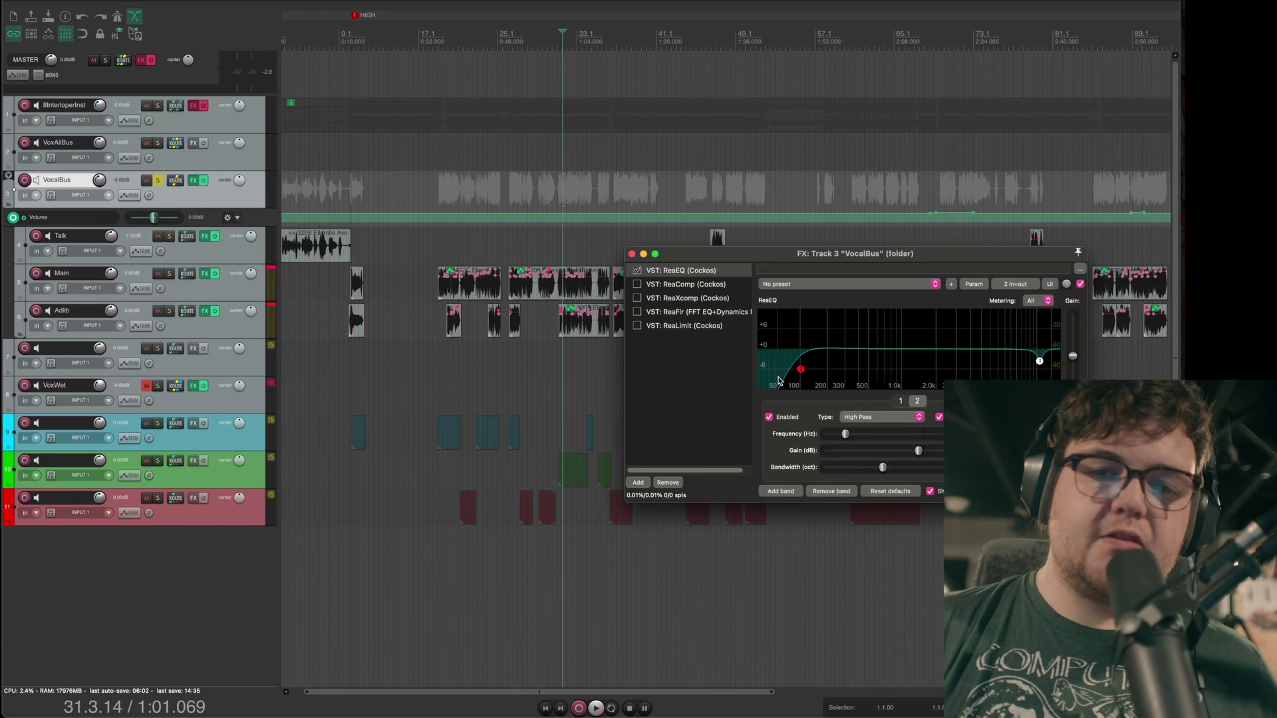
{"action": "mouse_move", "coordinate": [801, 369]}
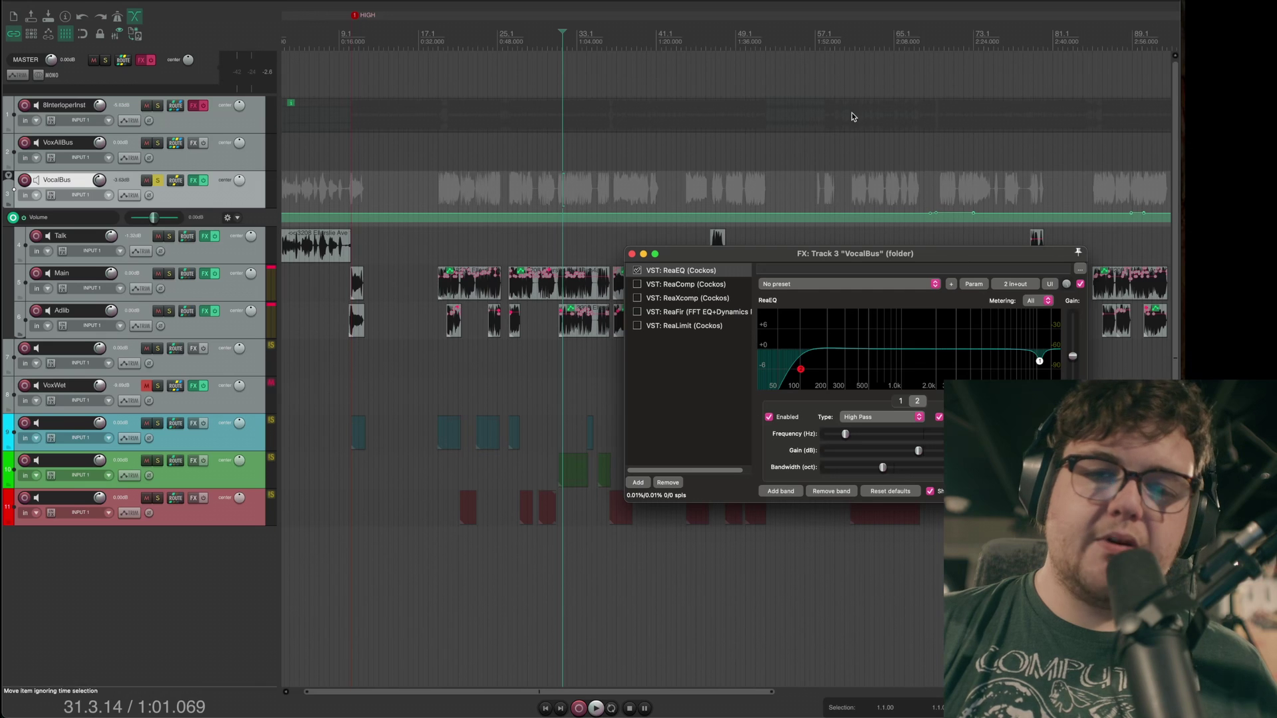
{"action": "left_click", "coordinate": [636, 271]}
{"action": "key", "text": "space"}
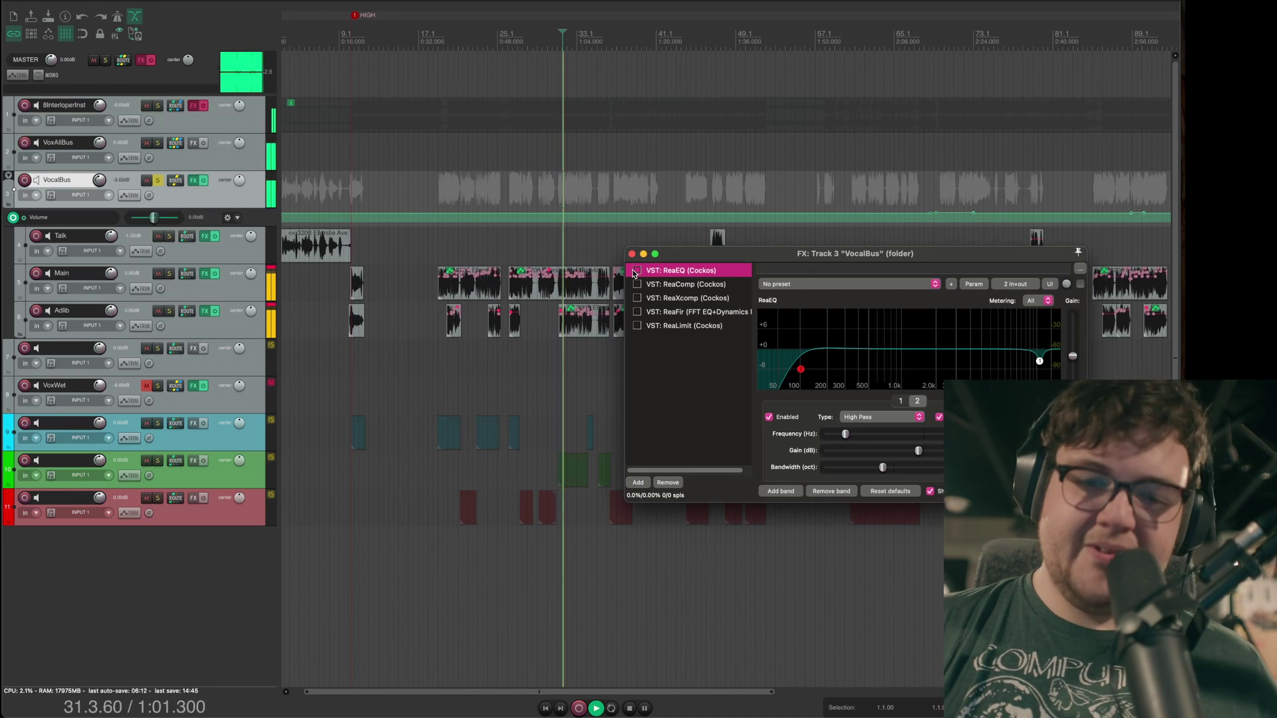
{"action": "left_click", "coordinate": [636, 270]}
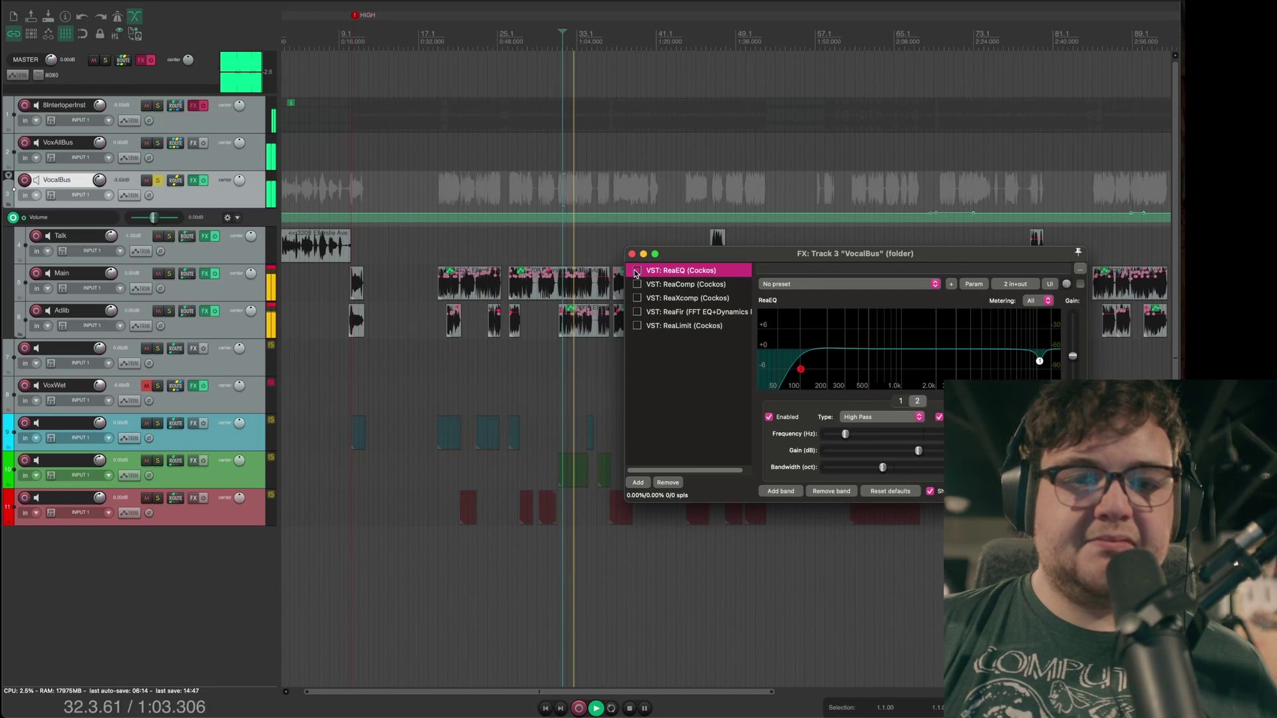
{"action": "key", "text": "space"}
Step: Open the bypassed ReaComp on VocalBus, play the vocals without it from 31.3.14, and reposition the effects window to show all its controls
{"action": "left_click", "coordinate": [665, 284]}
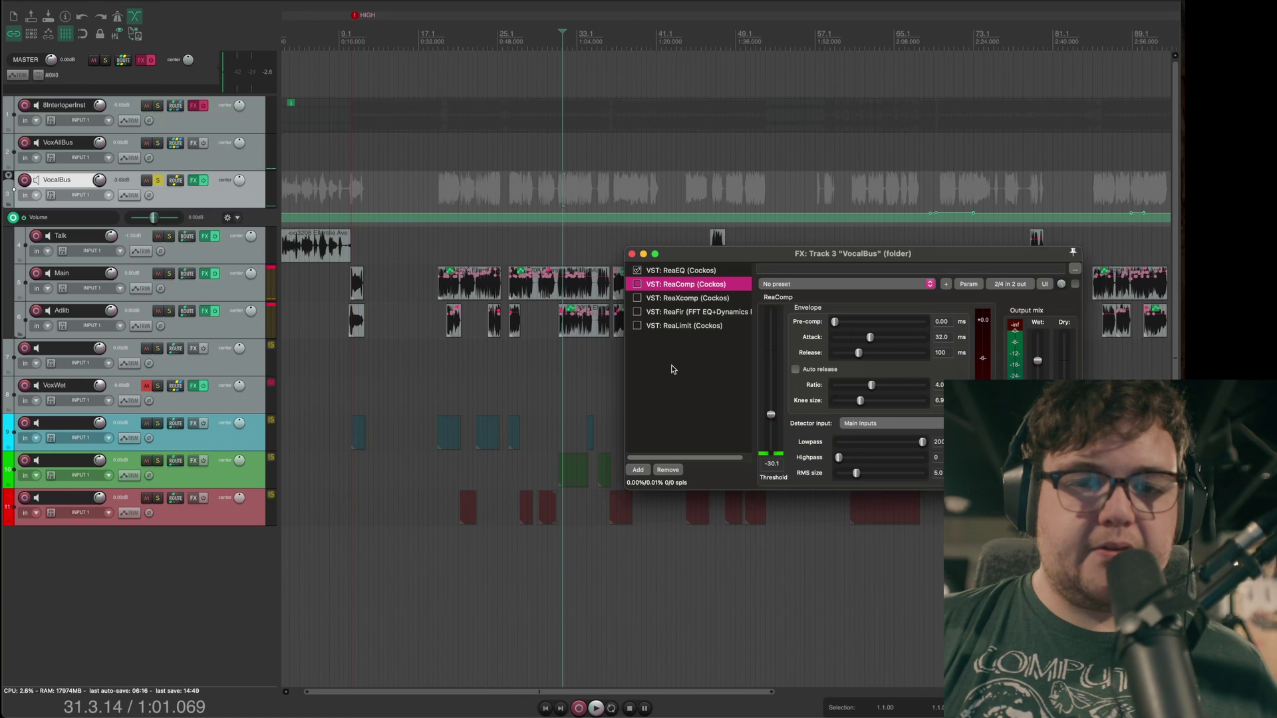
{"action": "key", "text": "space"}
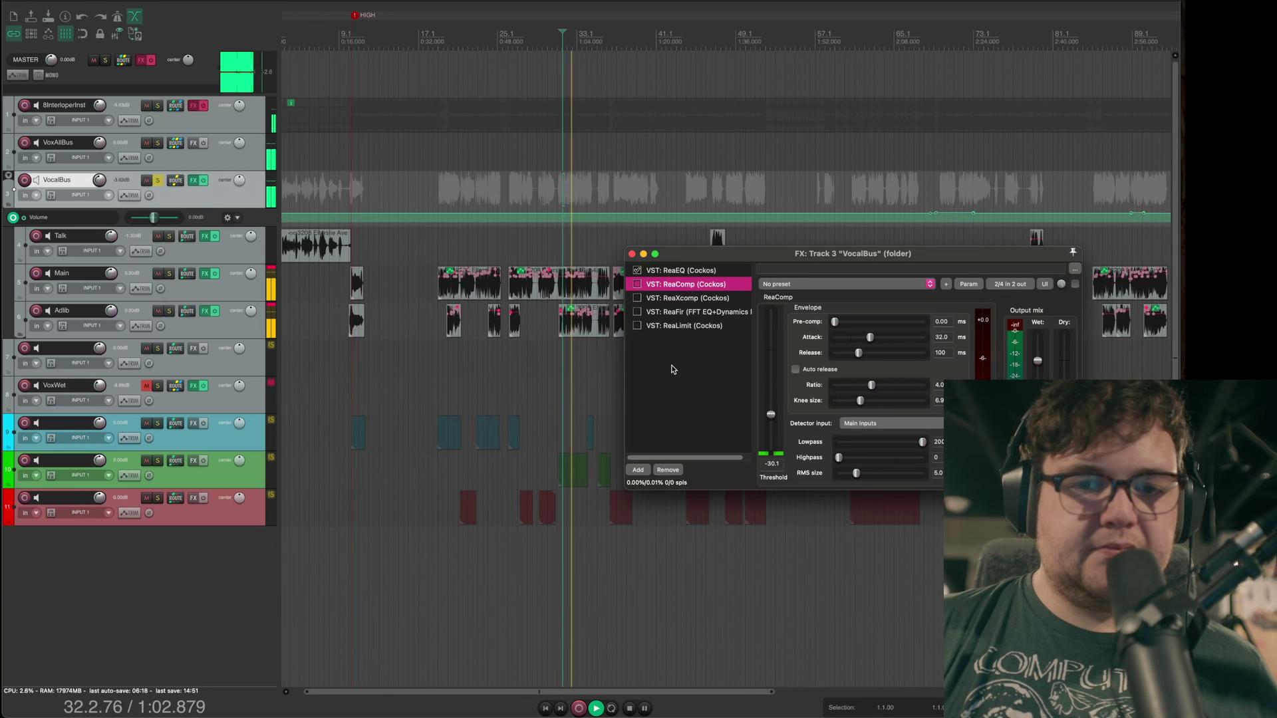
{"action": "key", "text": "space"}
{"action": "left_click", "coordinate": [673, 370]}
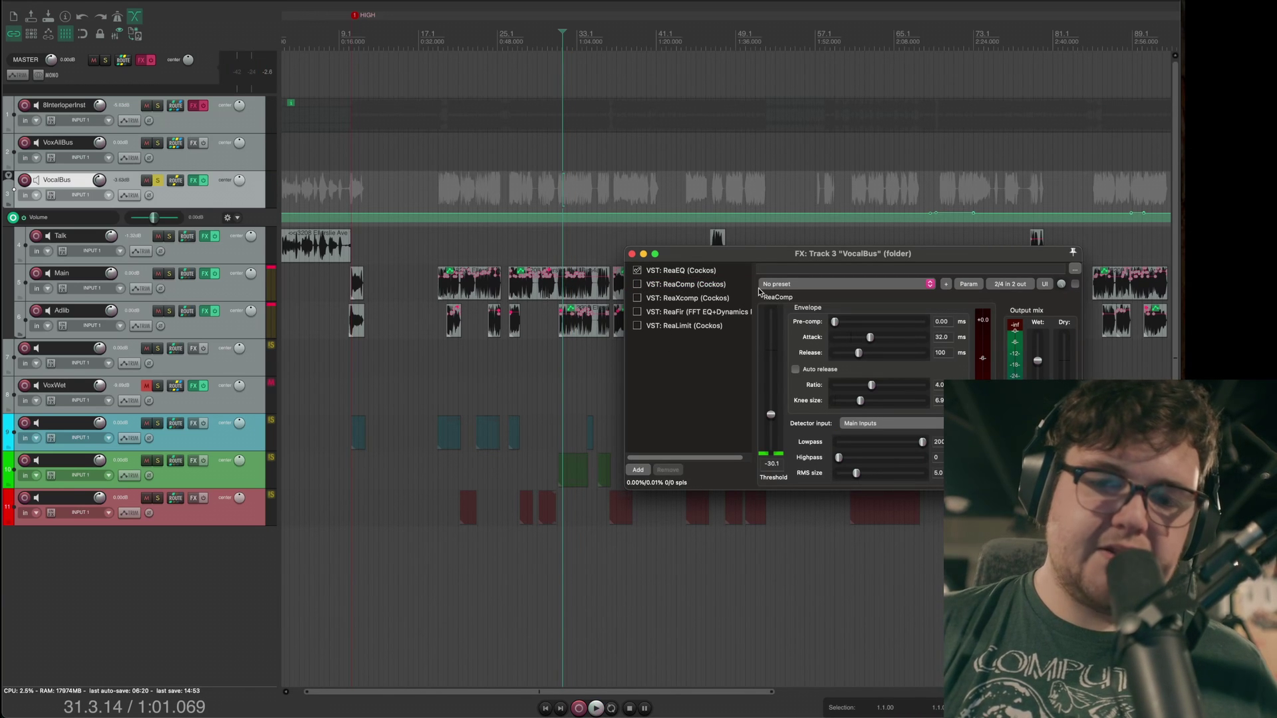
{"action": "left_click", "coordinate": [691, 285]}
{"action": "left_click_drag", "start_coordinate": [757, 258], "coordinate": [509, 317]}
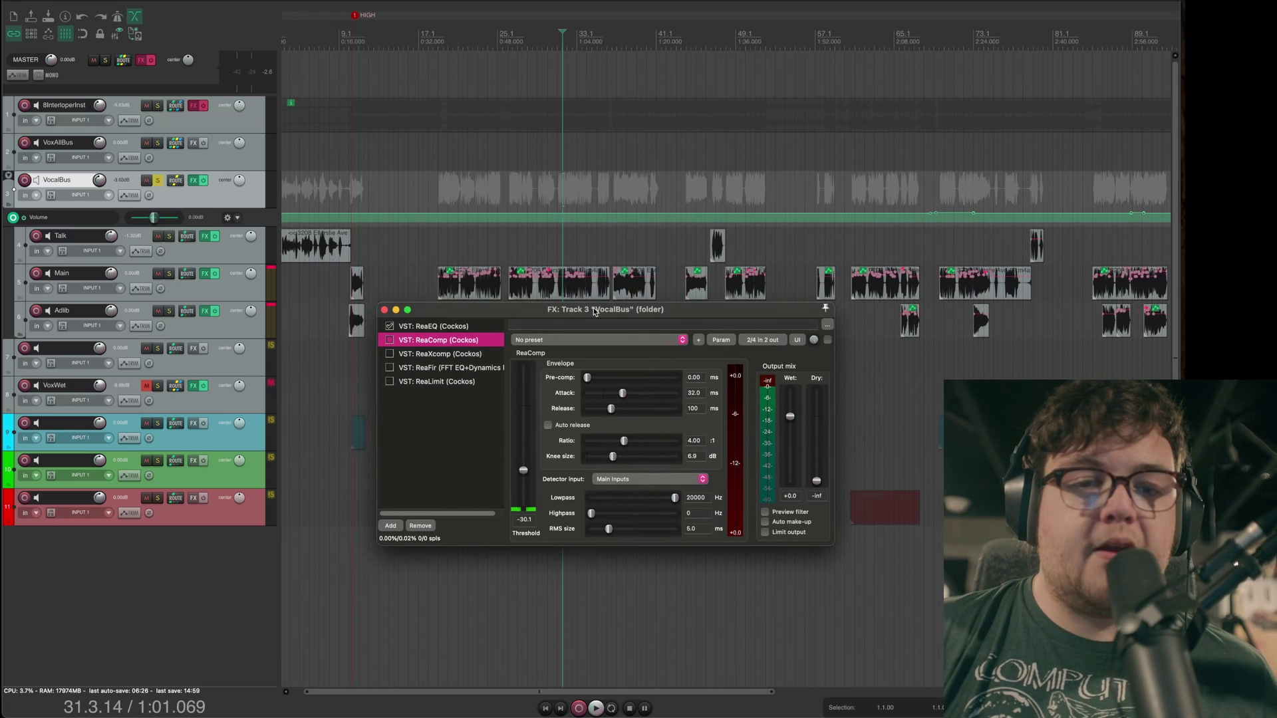
Step: Turn on ReaComp and play the compressed VocalBus from just before bar 29 into the Adlib entry at bar 31
{"action": "scroll", "coordinate": [613, 263], "scroll_direction": "up", "scroll_amount": 2}
{"action": "scroll", "coordinate": [613, 263], "scroll_direction": "up", "scroll_amount": 2}
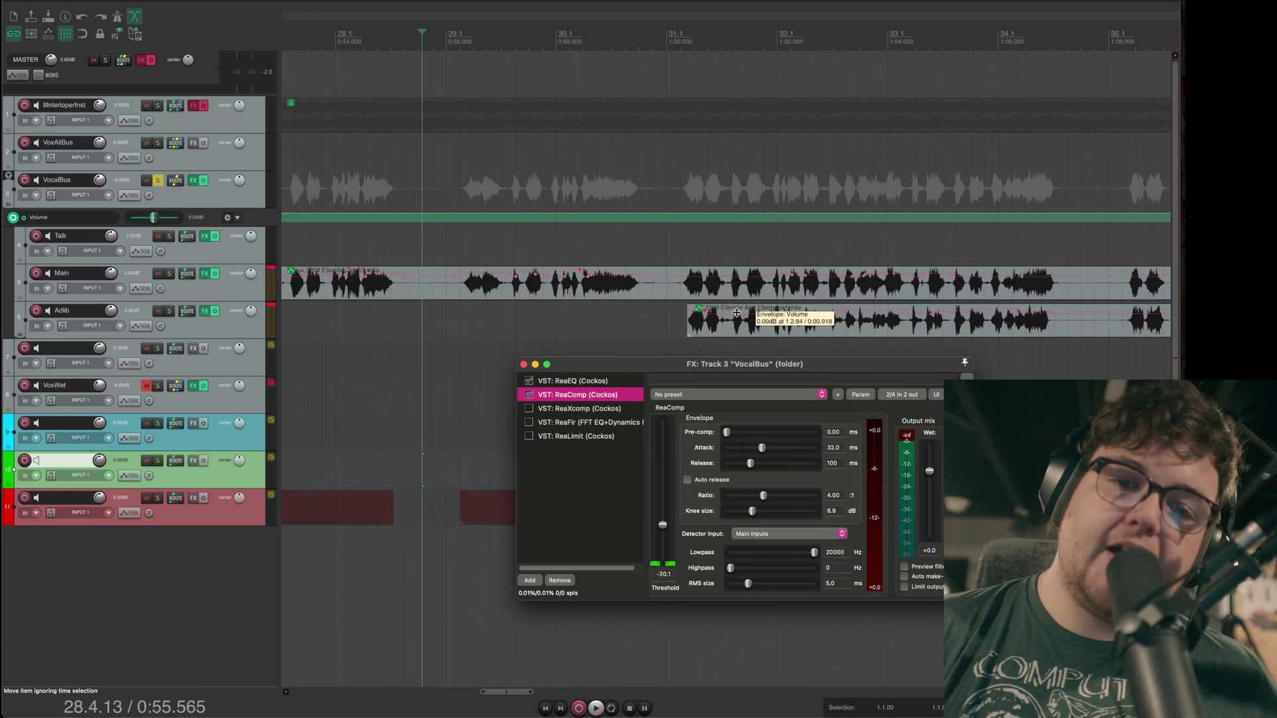
{"action": "scroll", "coordinate": [835, 291], "scroll_direction": "down", "scroll_amount": 2}
{"action": "left_click", "coordinate": [922, 247]}
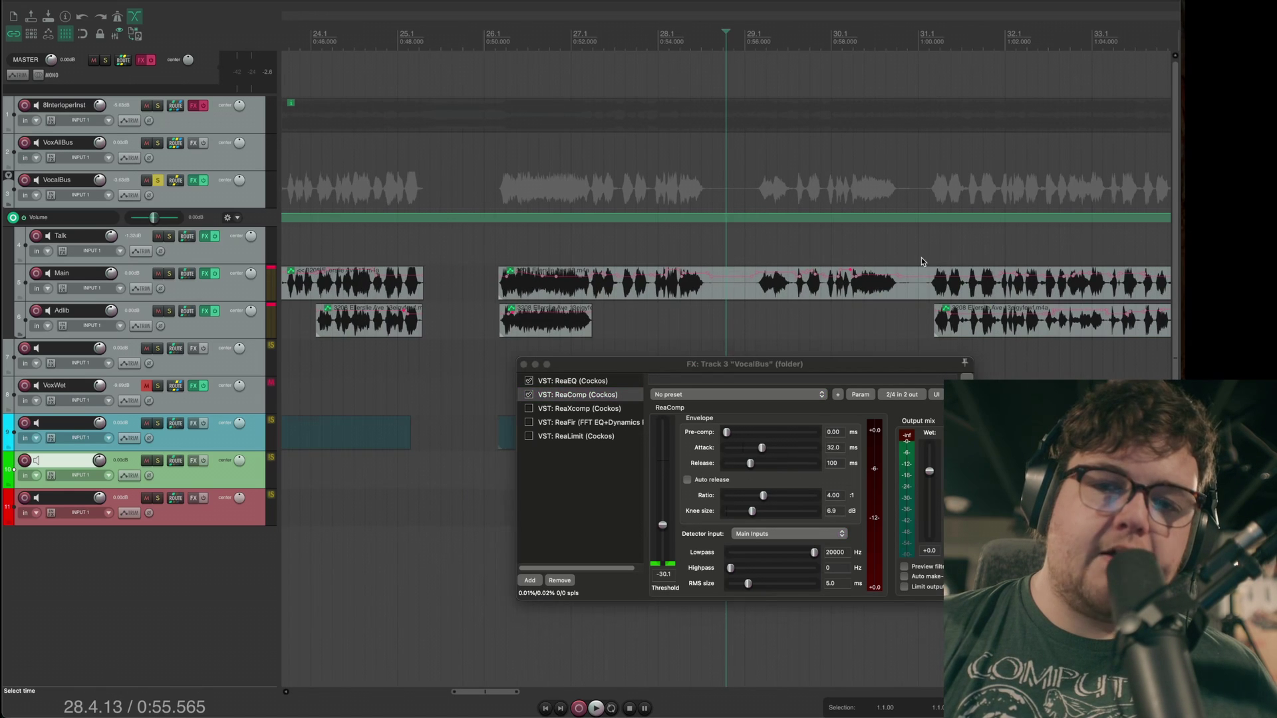
{"action": "left_click_drag", "start_coordinate": [806, 252], "coordinate": [1139, 372]}
{"action": "left_click", "coordinate": [968, 322]}
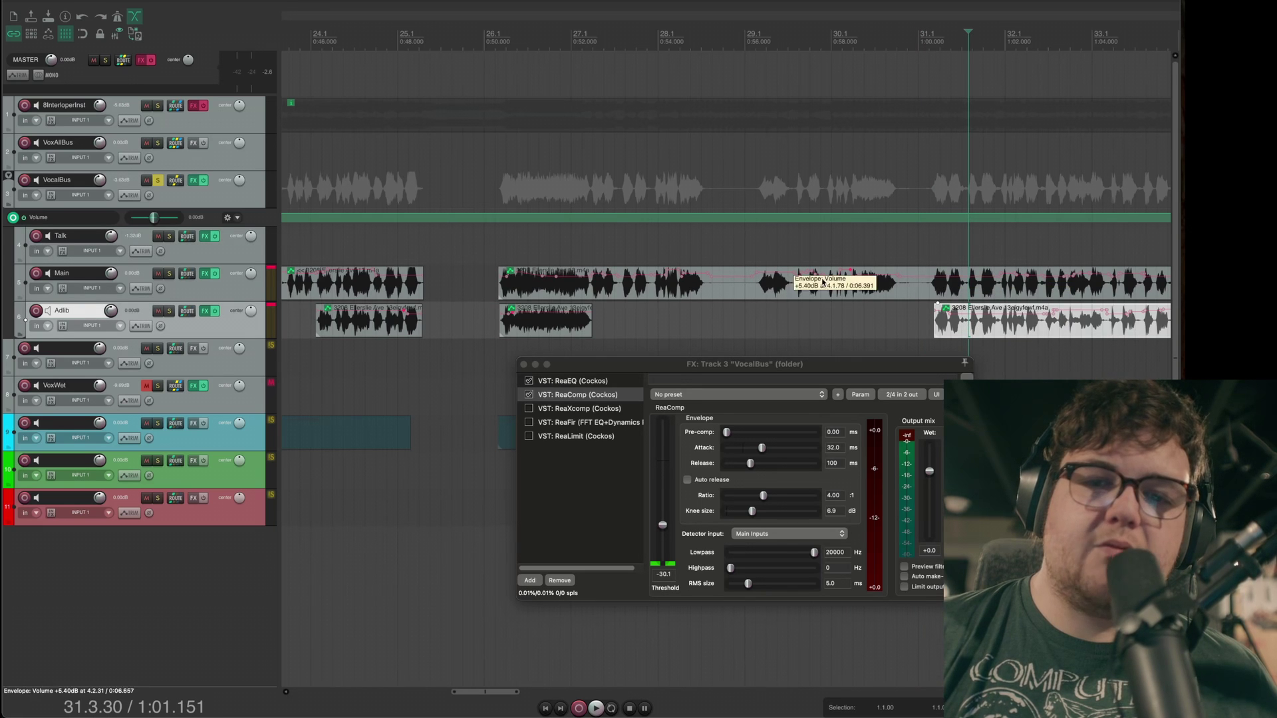
{"action": "left_click", "coordinate": [726, 247]}
{"action": "left_click", "coordinate": [738, 248]}
{"action": "key", "text": "space"}
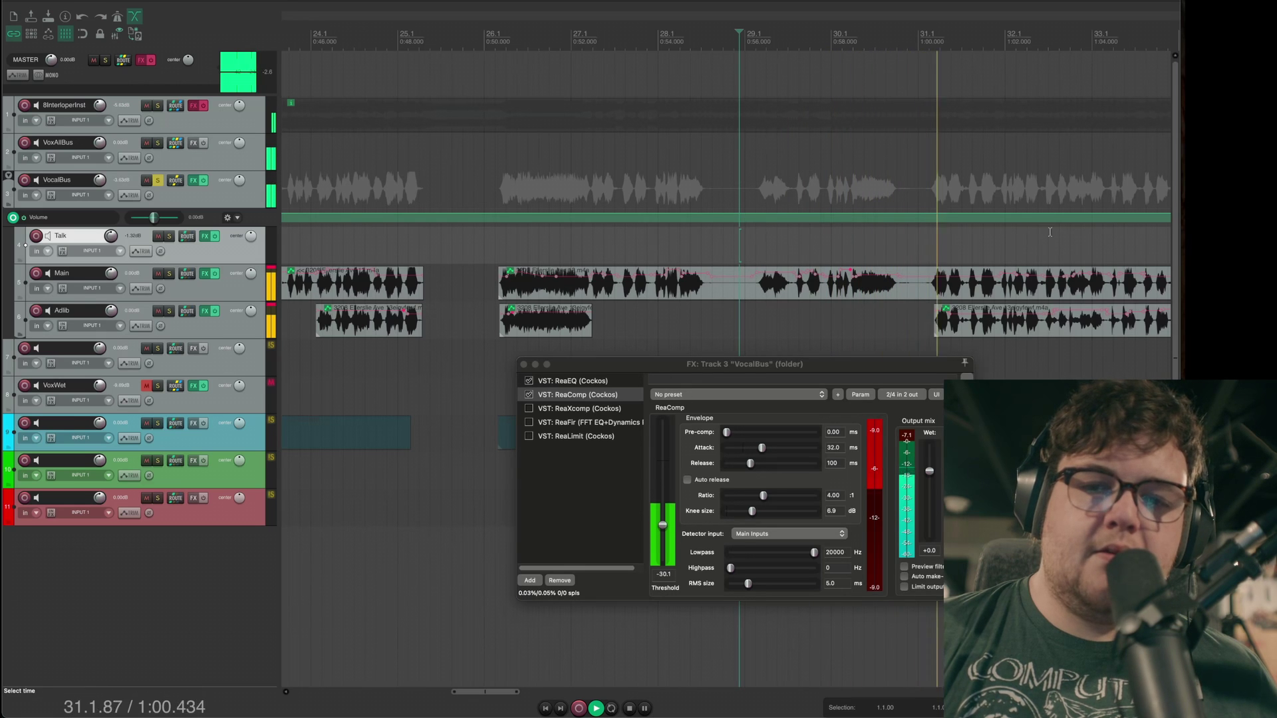
Step: Compare VocalBus with ReaComp off and on, playing from 31.1.50 where Main and Adlib overlap
{"action": "left_click", "coordinate": [929, 286]}
{"action": "left_click", "coordinate": [529, 395]}
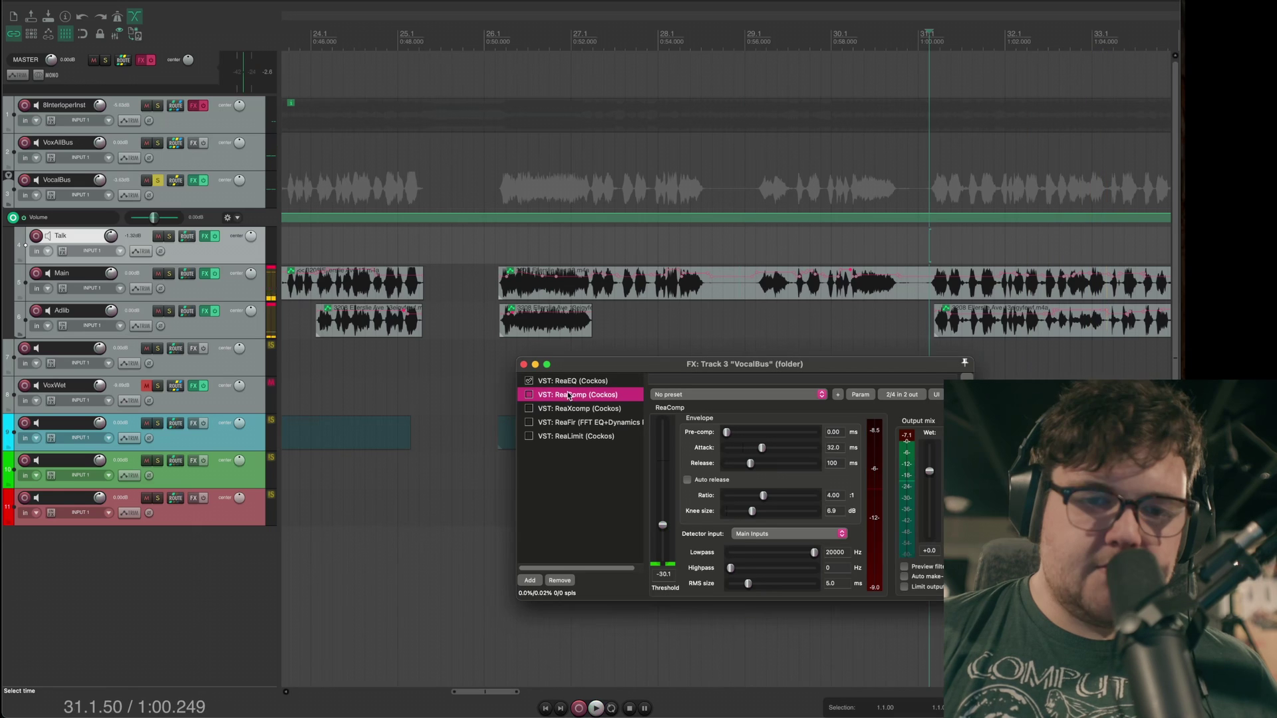
{"action": "left_click", "coordinate": [528, 395]}
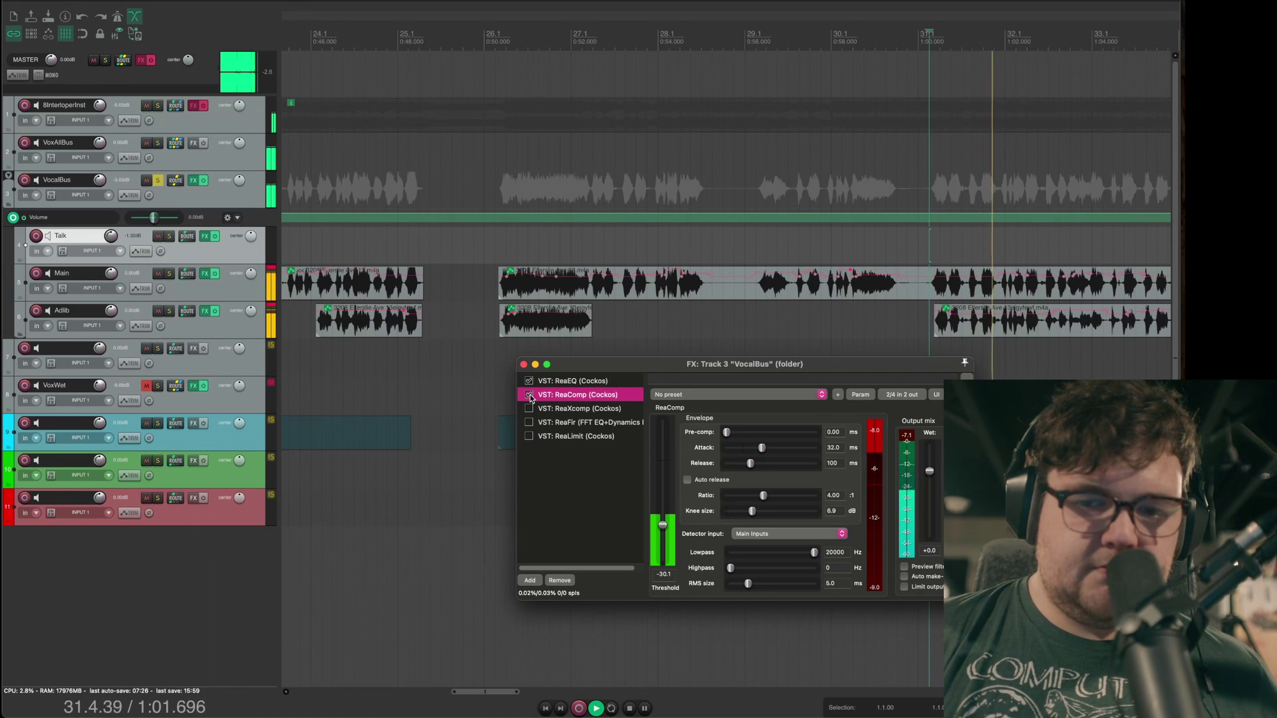
{"action": "key", "text": "space"}
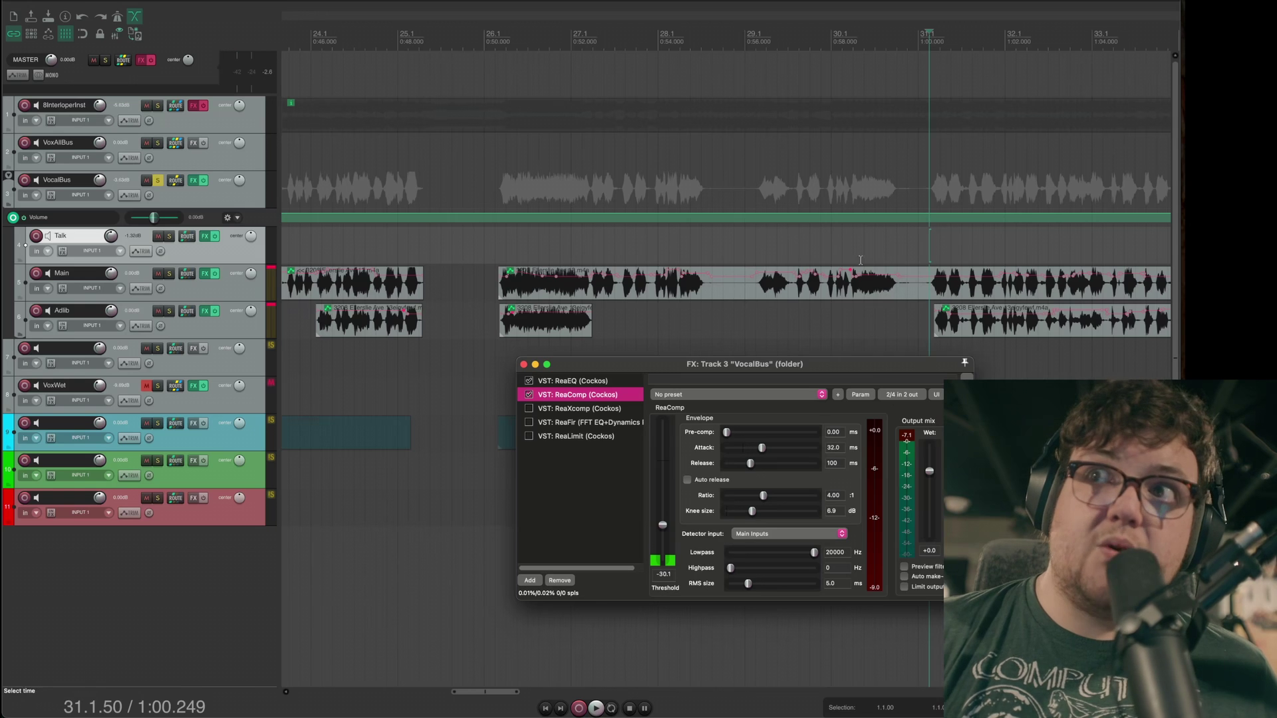
Step: Open and turn on ReaXcomp on VocalBus, leave only band 1 active, and play it from 31.1.50
{"action": "scroll", "coordinate": [903, 300], "scroll_direction": "up", "scroll_amount": 2}
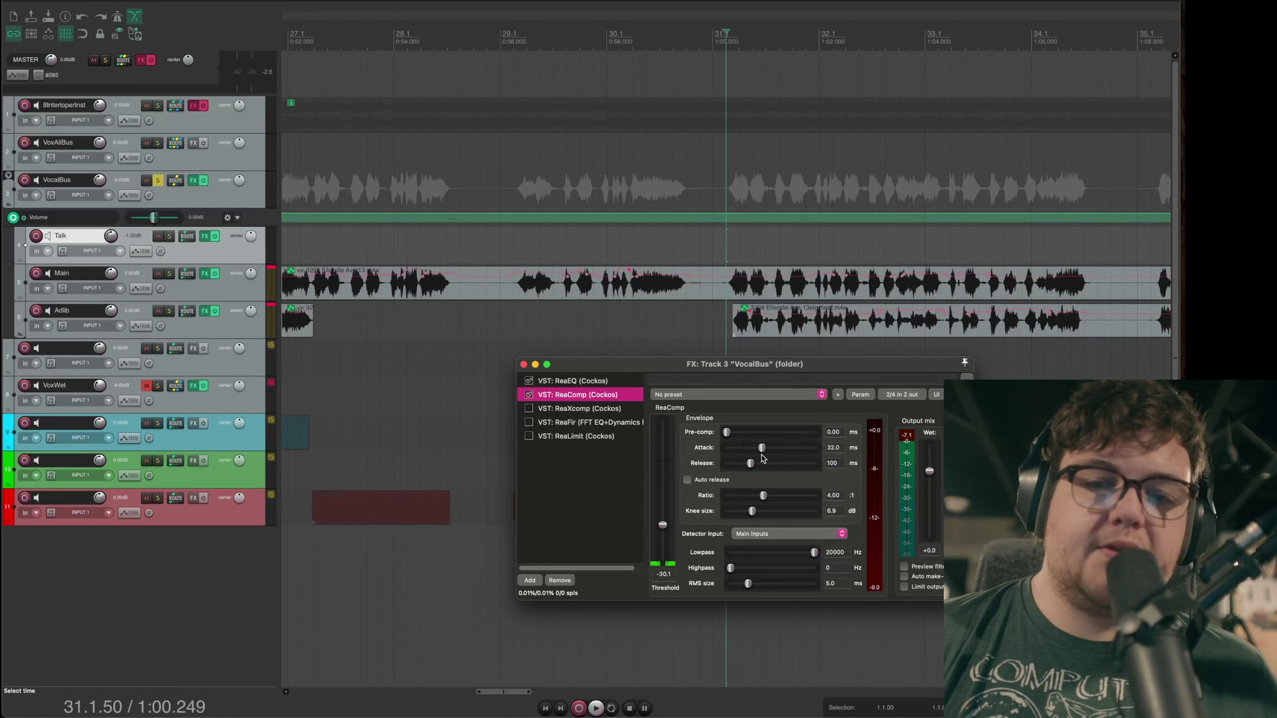
{"action": "left_click", "coordinate": [562, 408]}
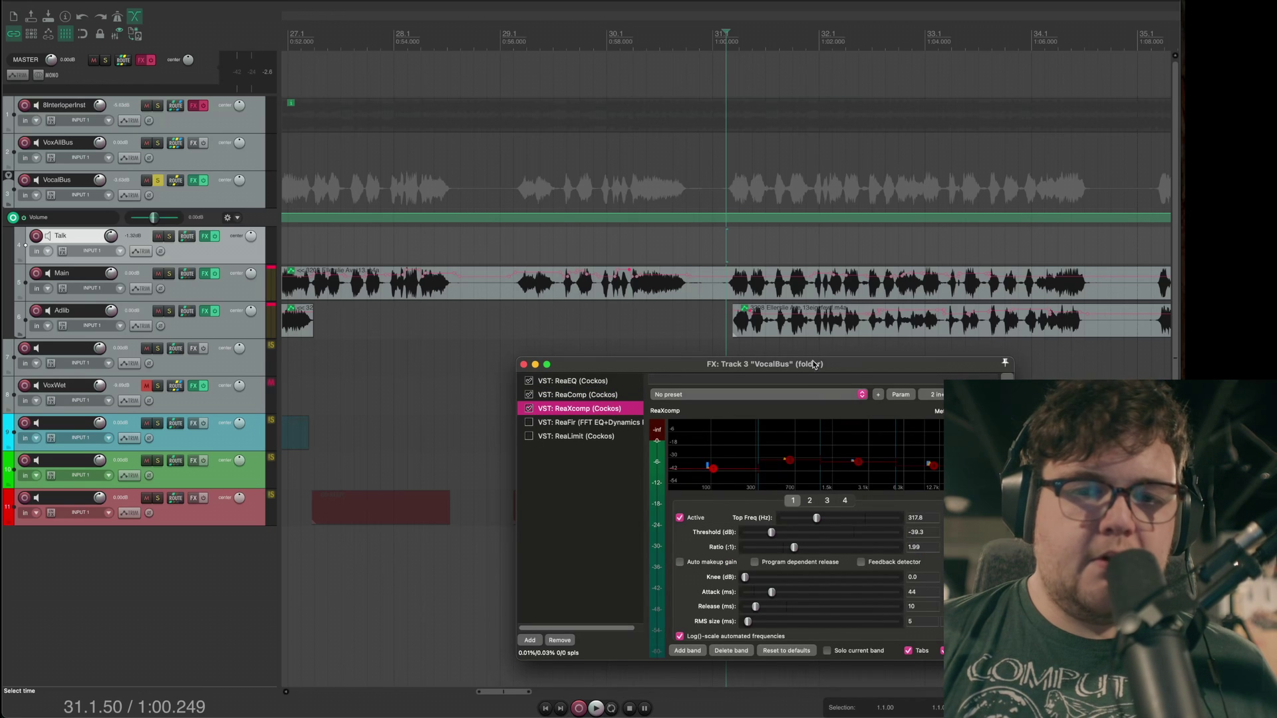
{"action": "left_click_drag", "start_coordinate": [811, 364], "coordinate": [754, 246]}
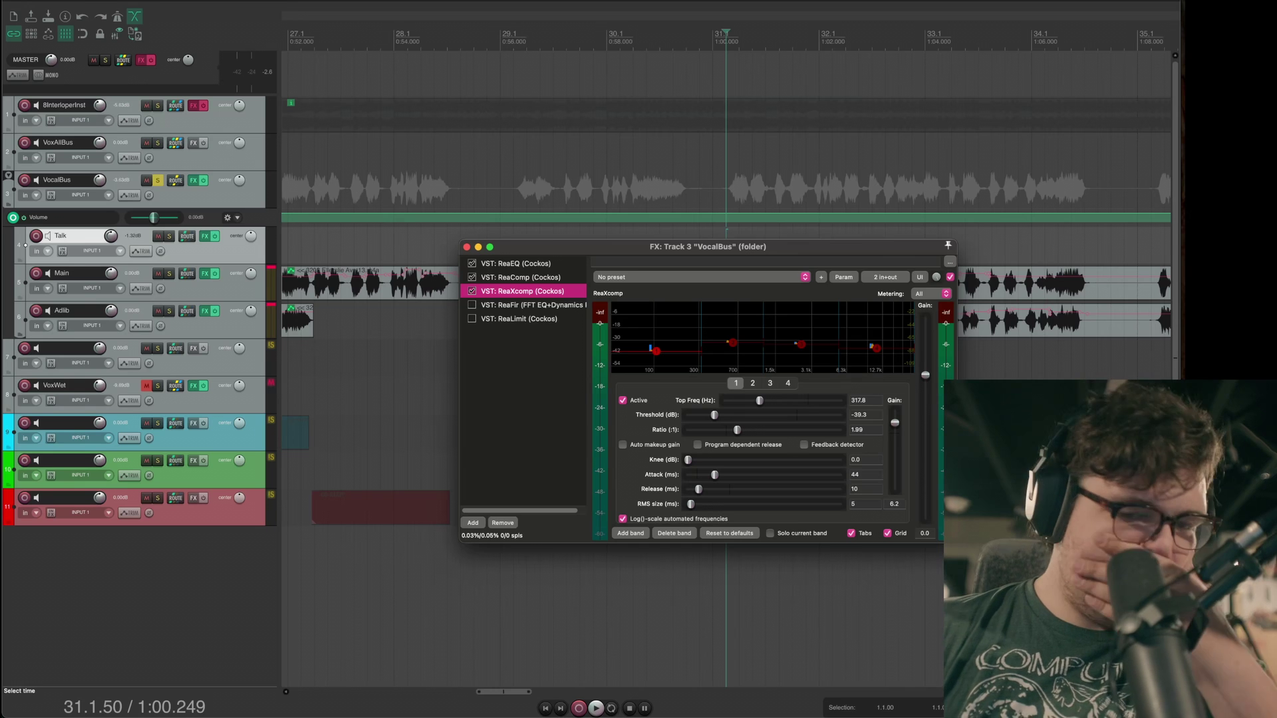
{"action": "left_click_drag", "start_coordinate": [764, 247], "coordinate": [788, 267]}
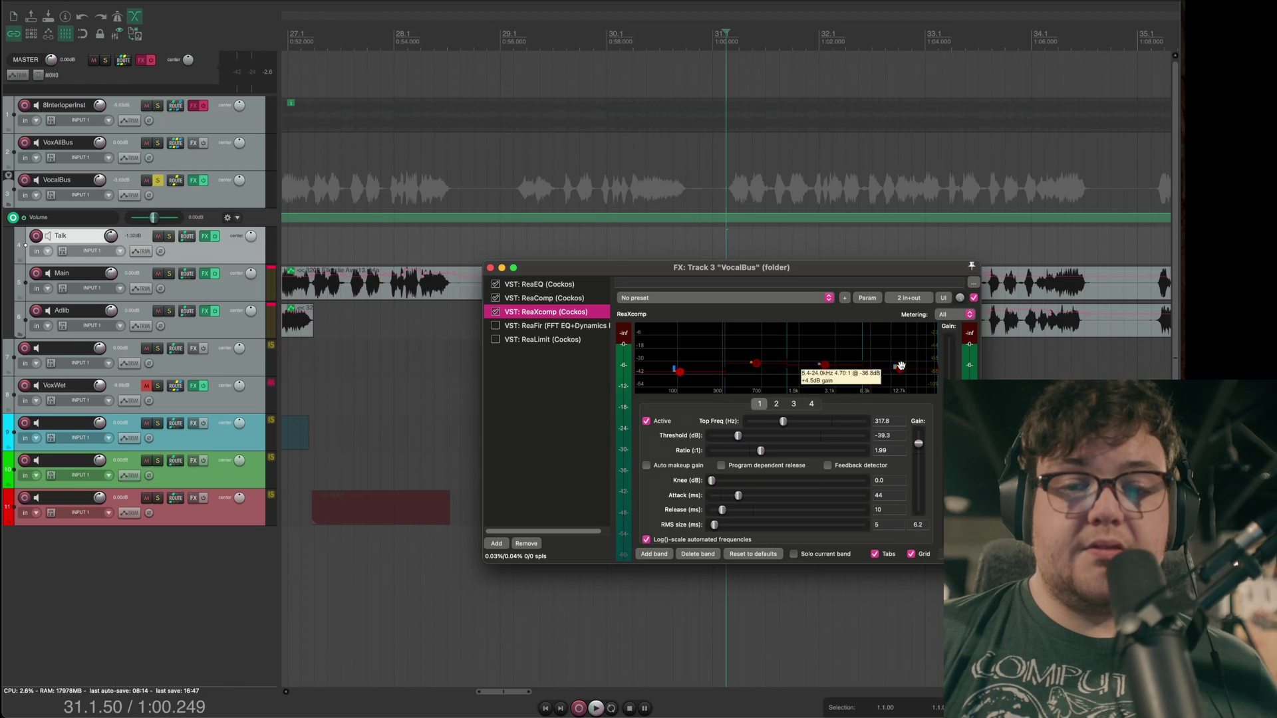
{"action": "left_click", "coordinate": [681, 372]}
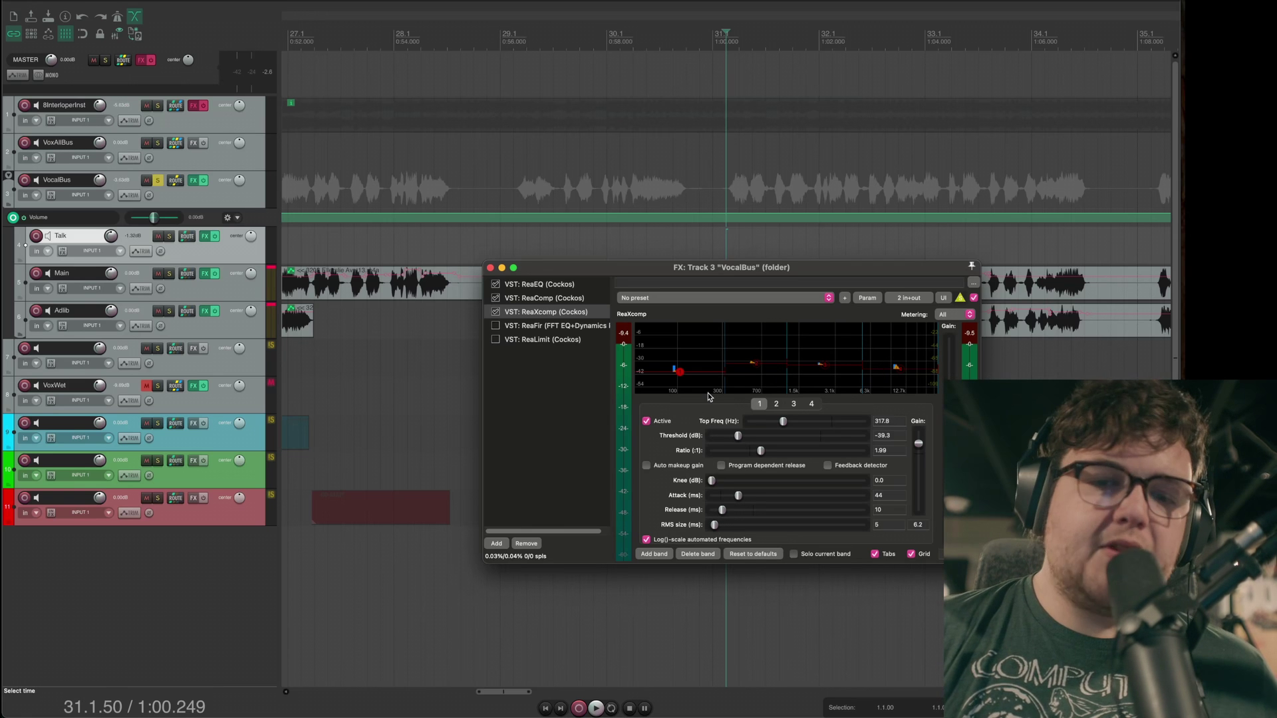
{"action": "key", "text": "space"}
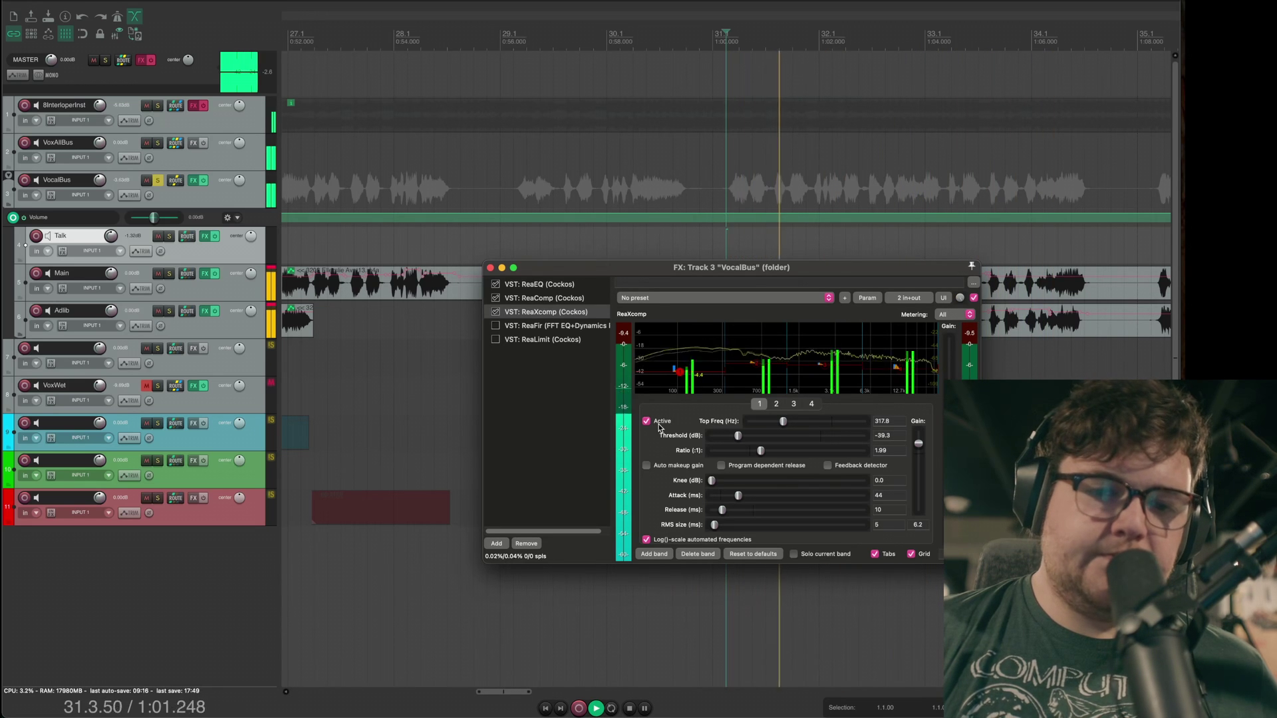
{"action": "key", "text": "space"}
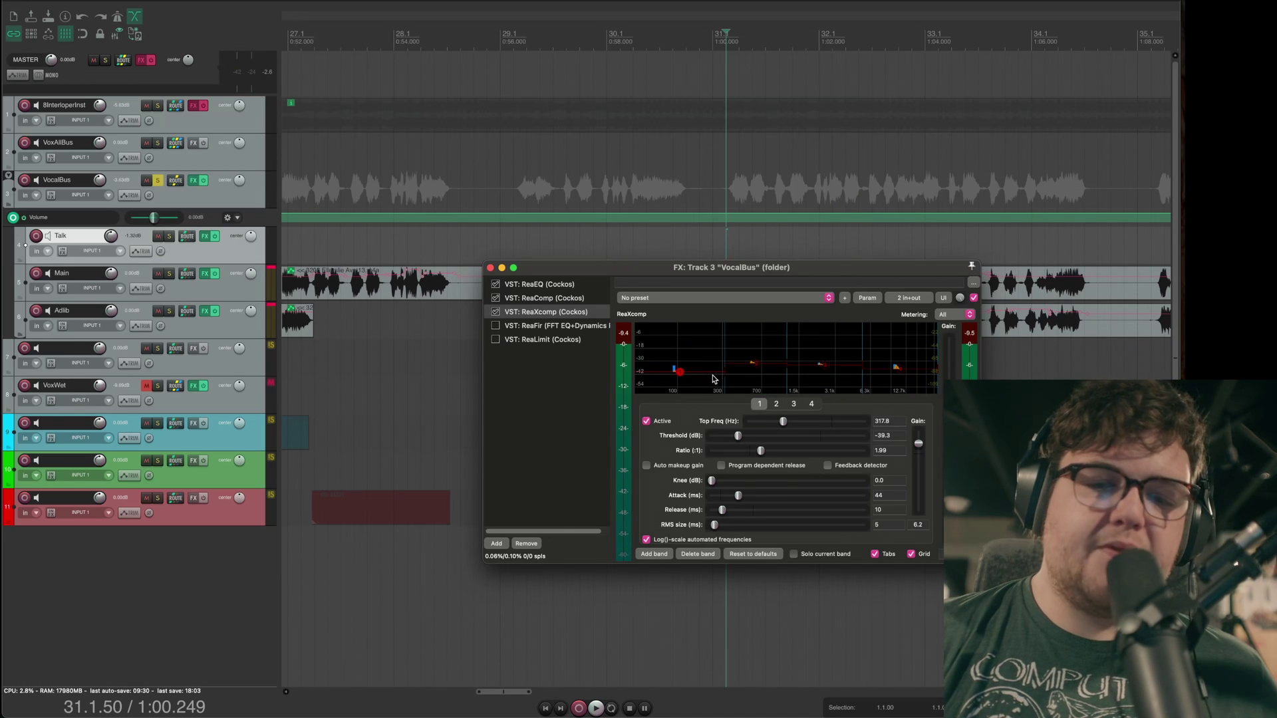
Step: Activate ReaXcomp's band 2 and play VocalBus from 31.1.50 with bands 1 and 2 compressing
{"action": "left_click", "coordinate": [755, 364]}
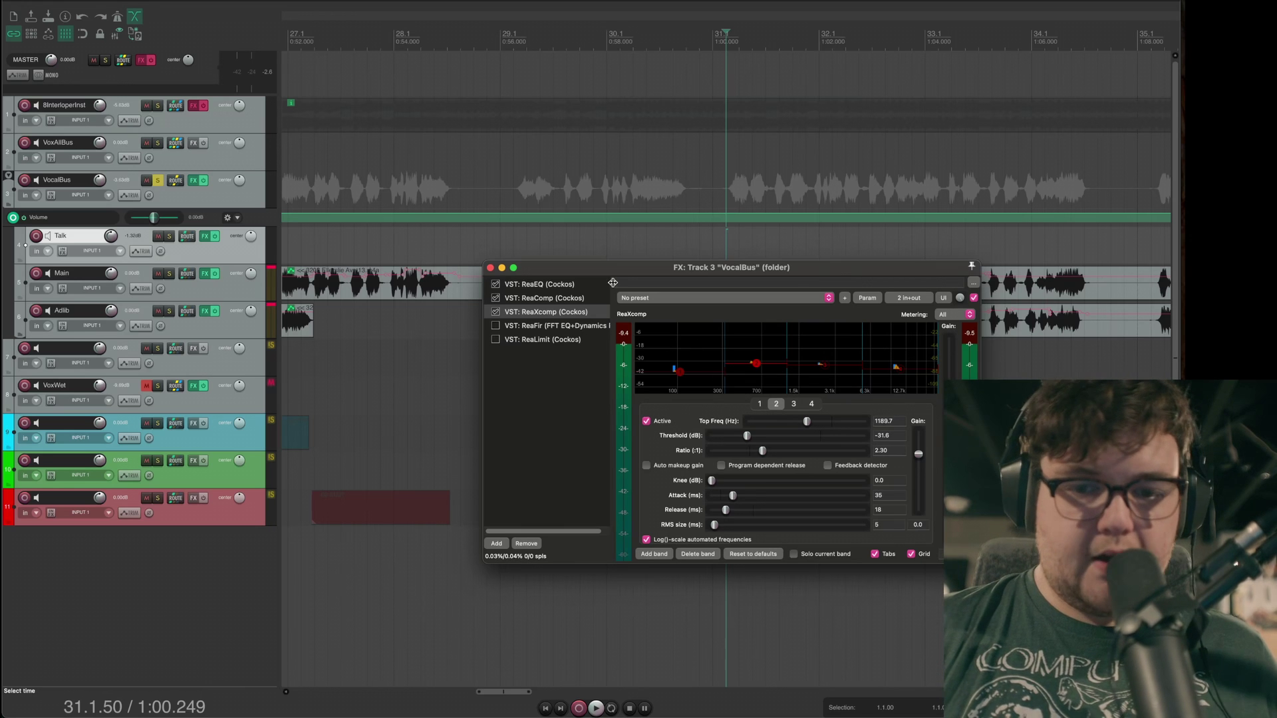
{"action": "key", "text": "space"}
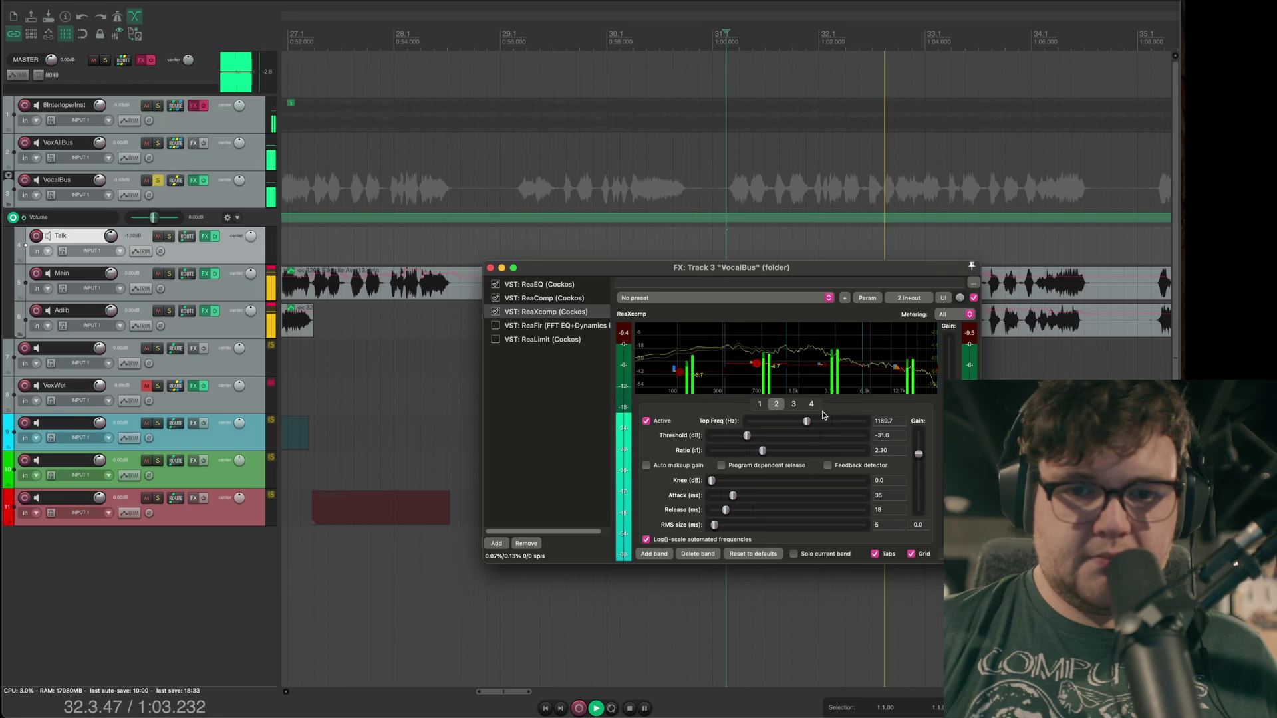
{"action": "key", "text": "space"}
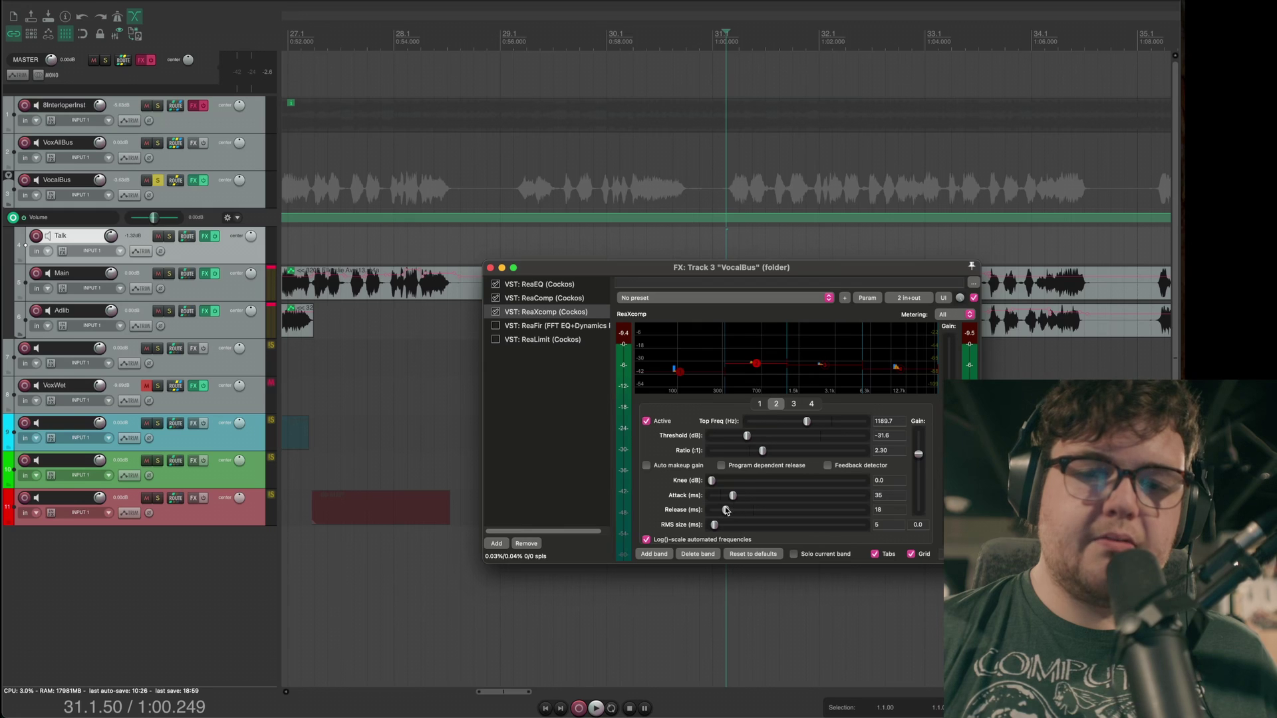
Step: Activate ReaXcomp's bands 3 and 4 and play VocalBus from 31.1.50 with all four bands compressing
{"action": "left_click", "coordinate": [793, 404]}
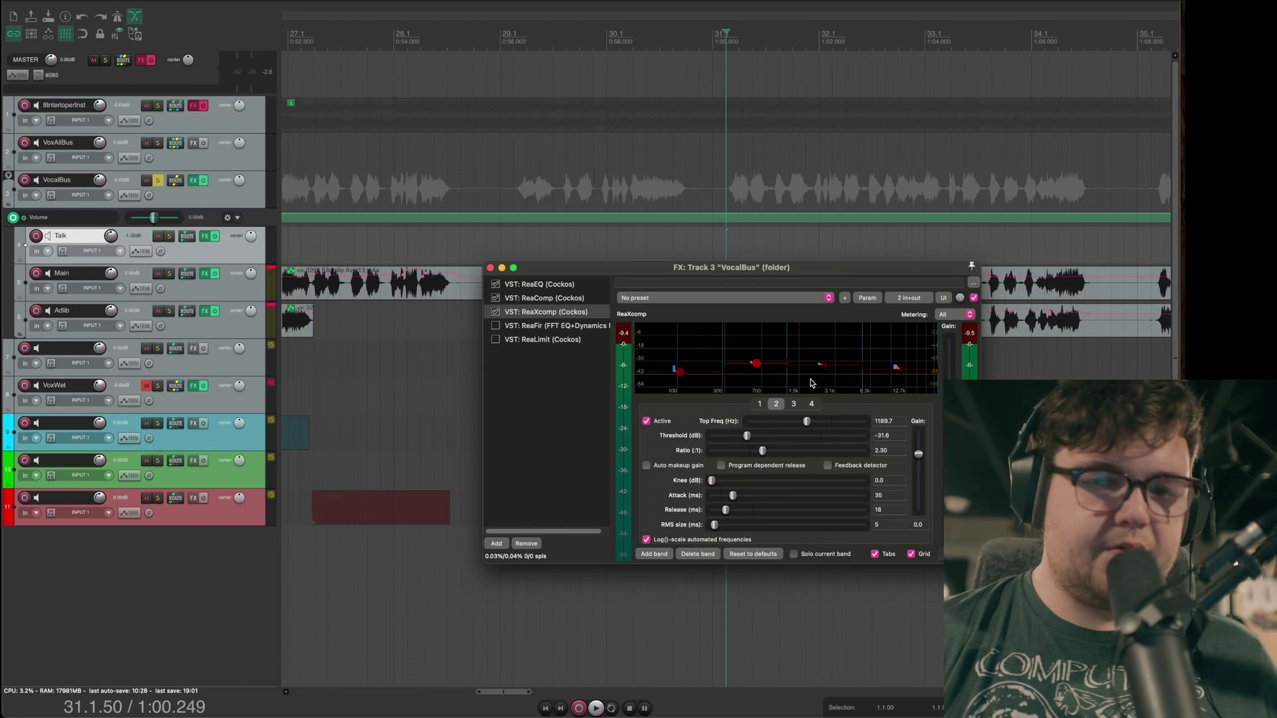
{"action": "left_click", "coordinate": [668, 424]}
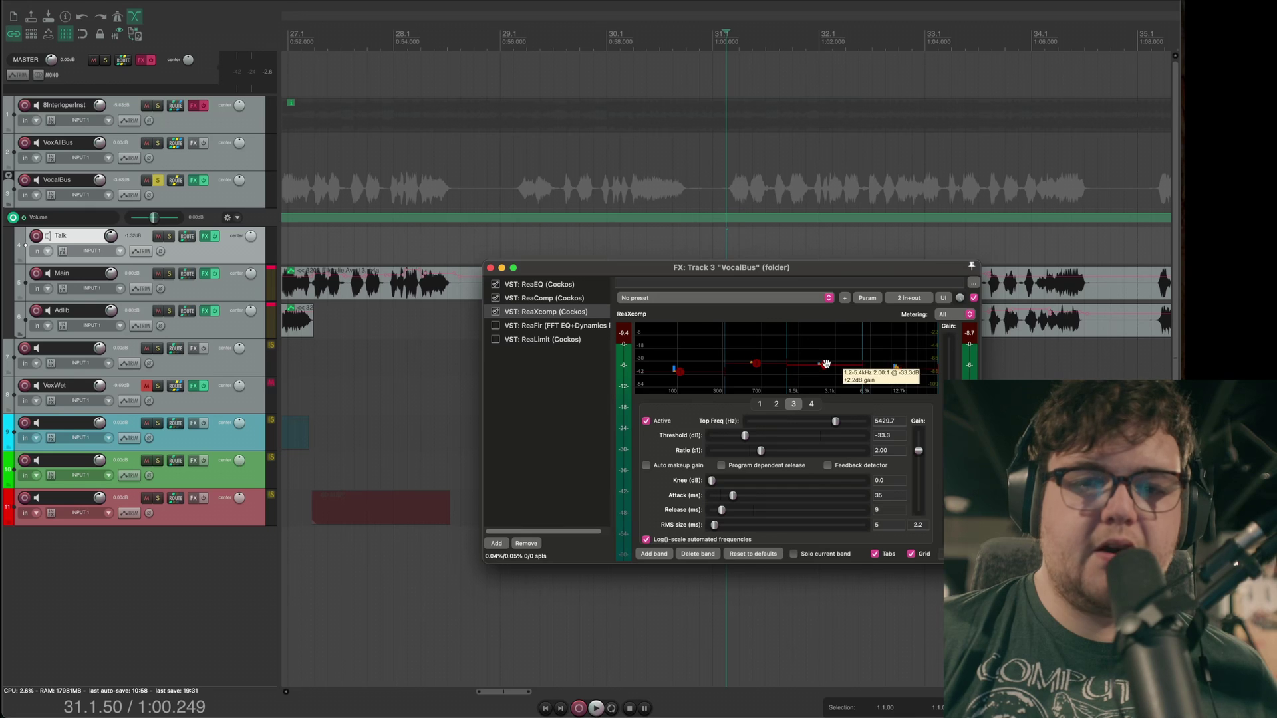
{"action": "left_click", "coordinate": [897, 368]}
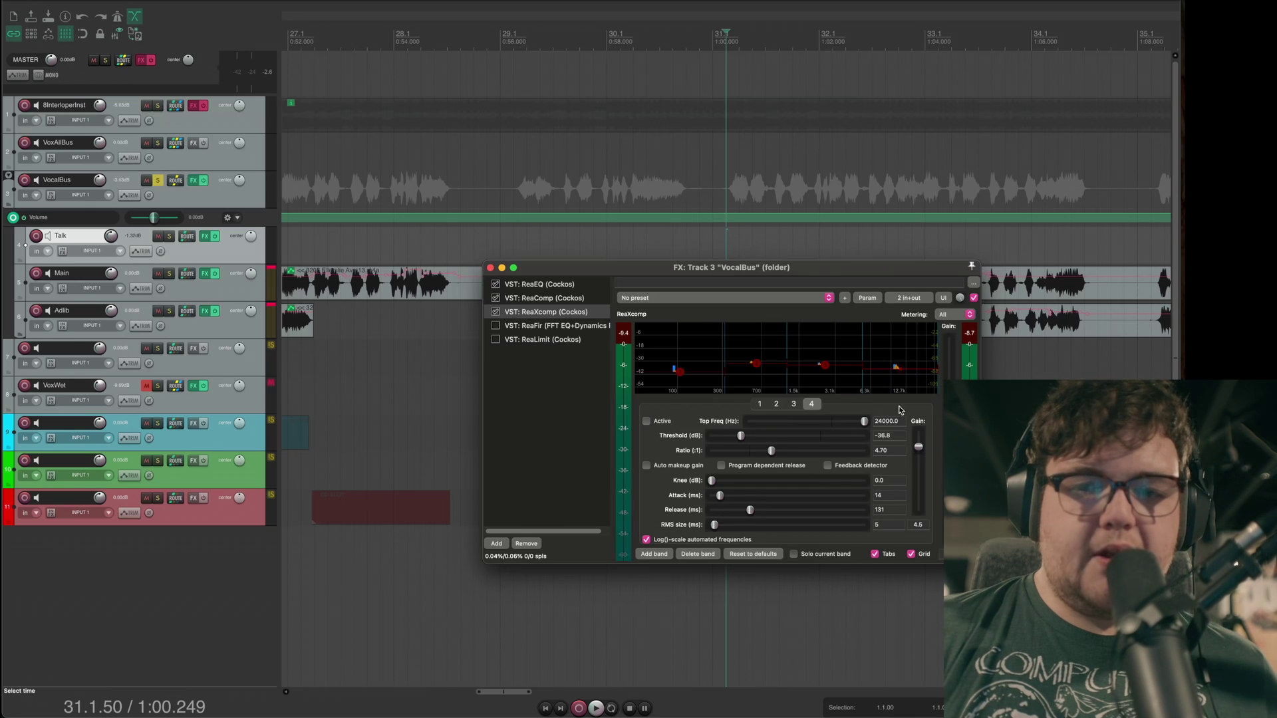
{"action": "left_click", "coordinate": [660, 421]}
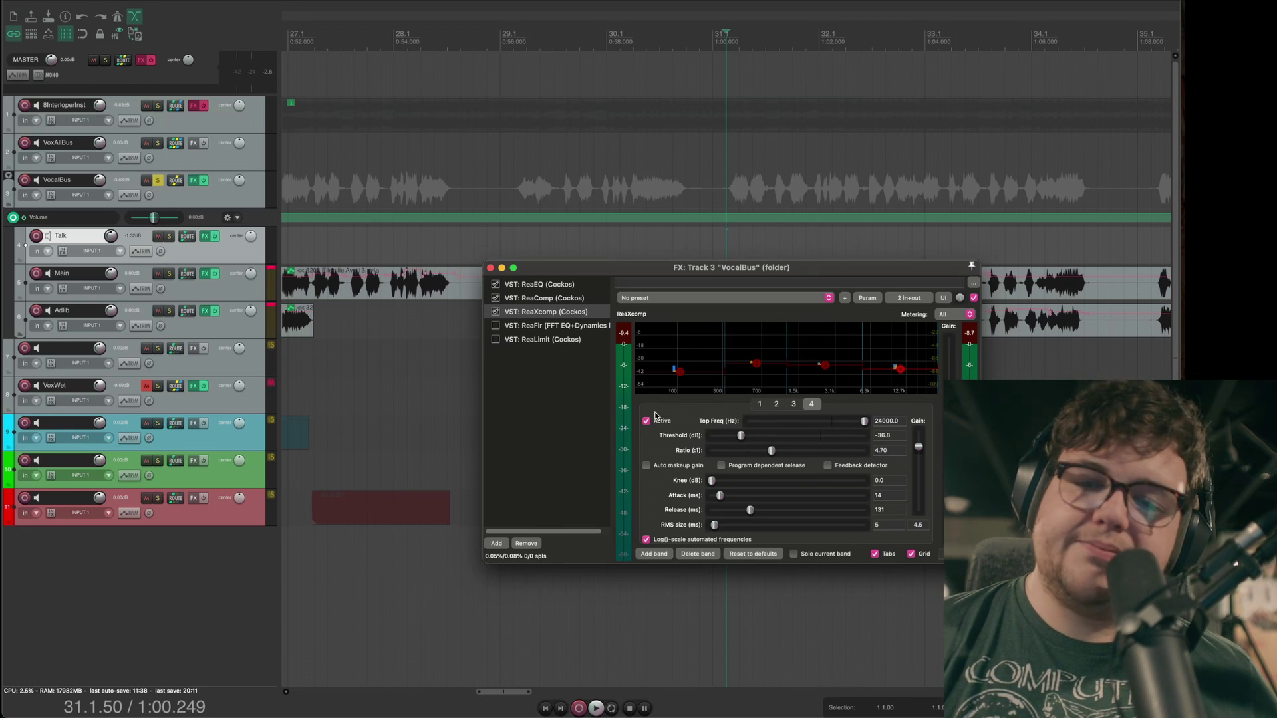
{"action": "key", "text": "space"}
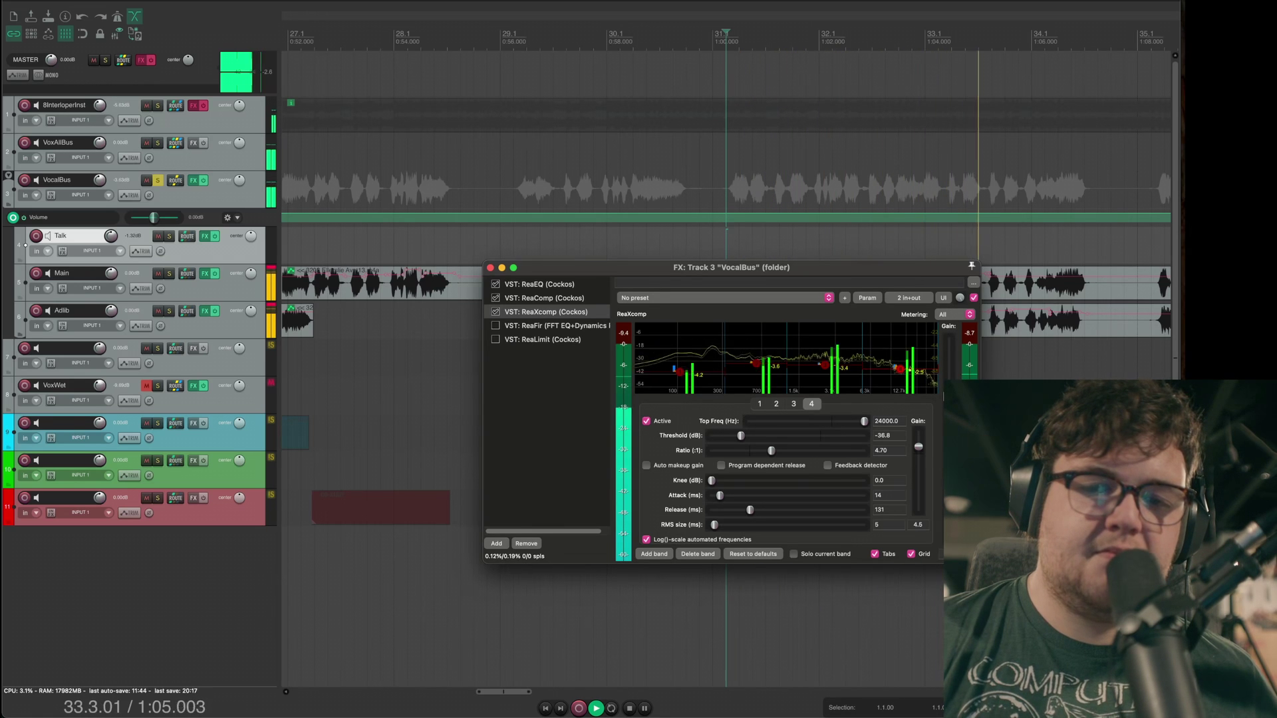
{"action": "key", "text": "space"}
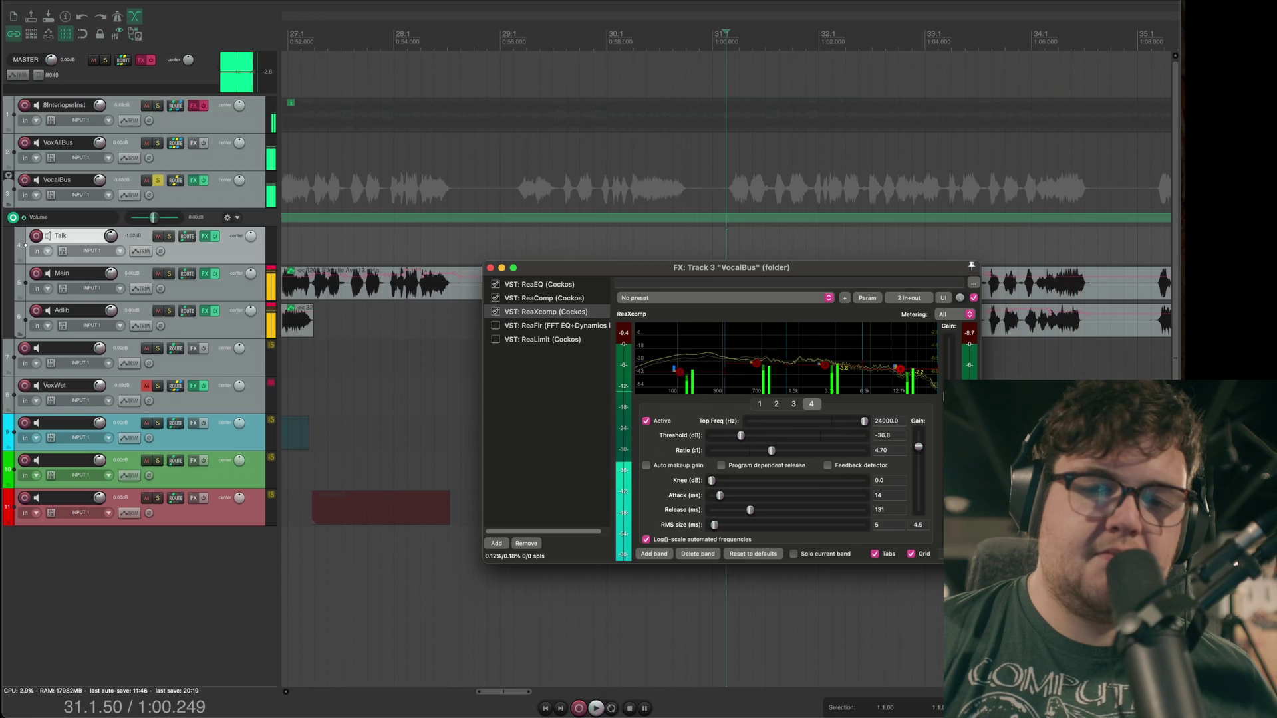
Step: Compare VocalBus with ReaXcomp bypassed and turned back on, playing from 31.1.50
{"action": "left_click", "coordinate": [495, 311]}
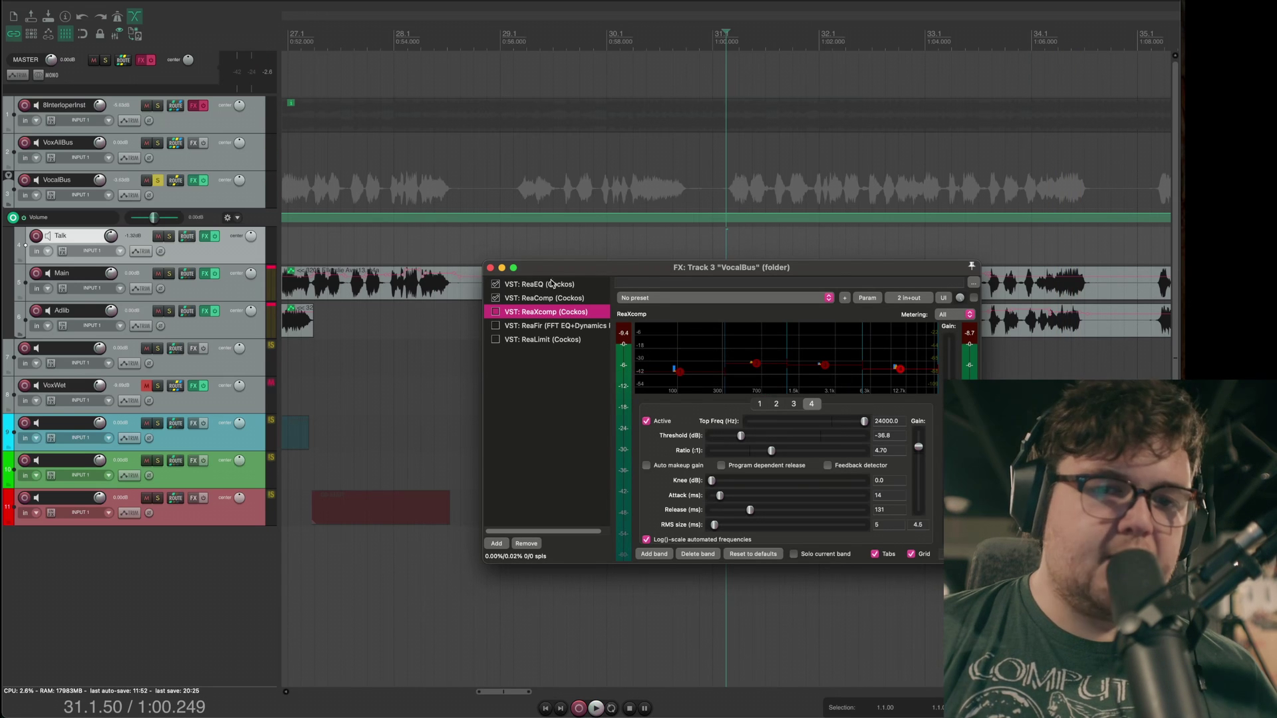
{"action": "left_click_drag", "start_coordinate": [553, 267], "coordinate": [568, 304]}
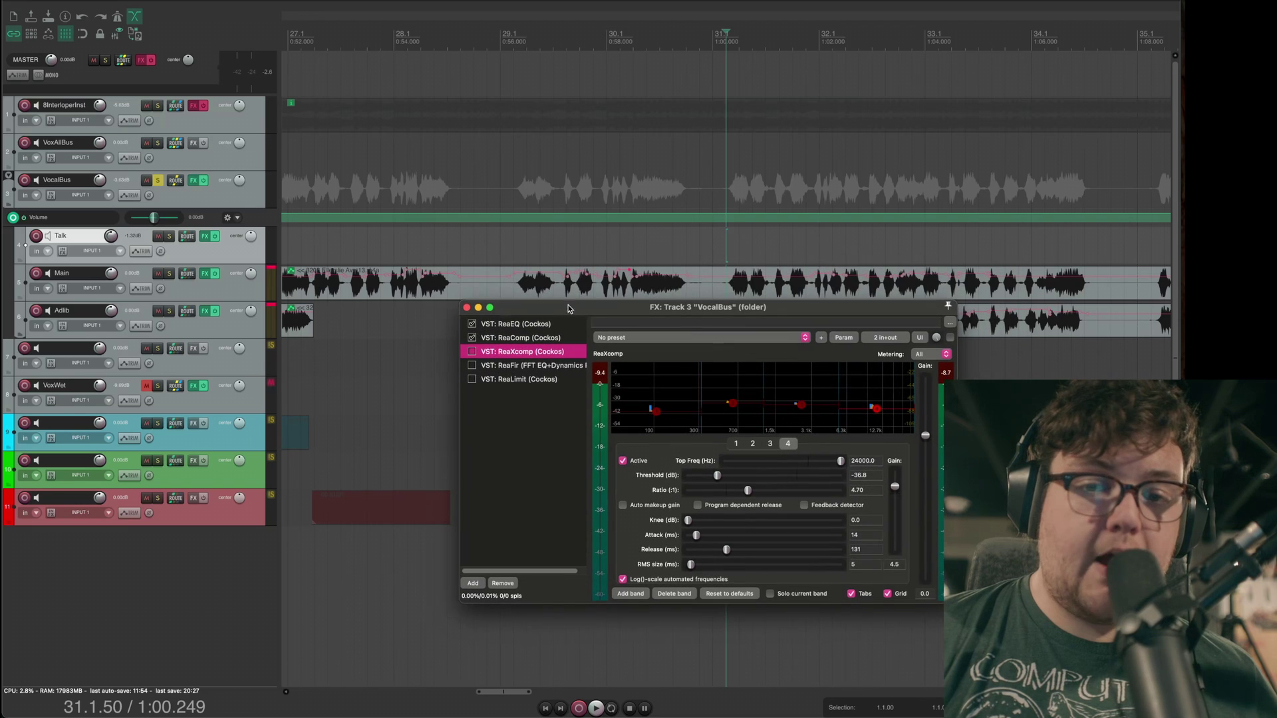
{"action": "key", "text": "space"}
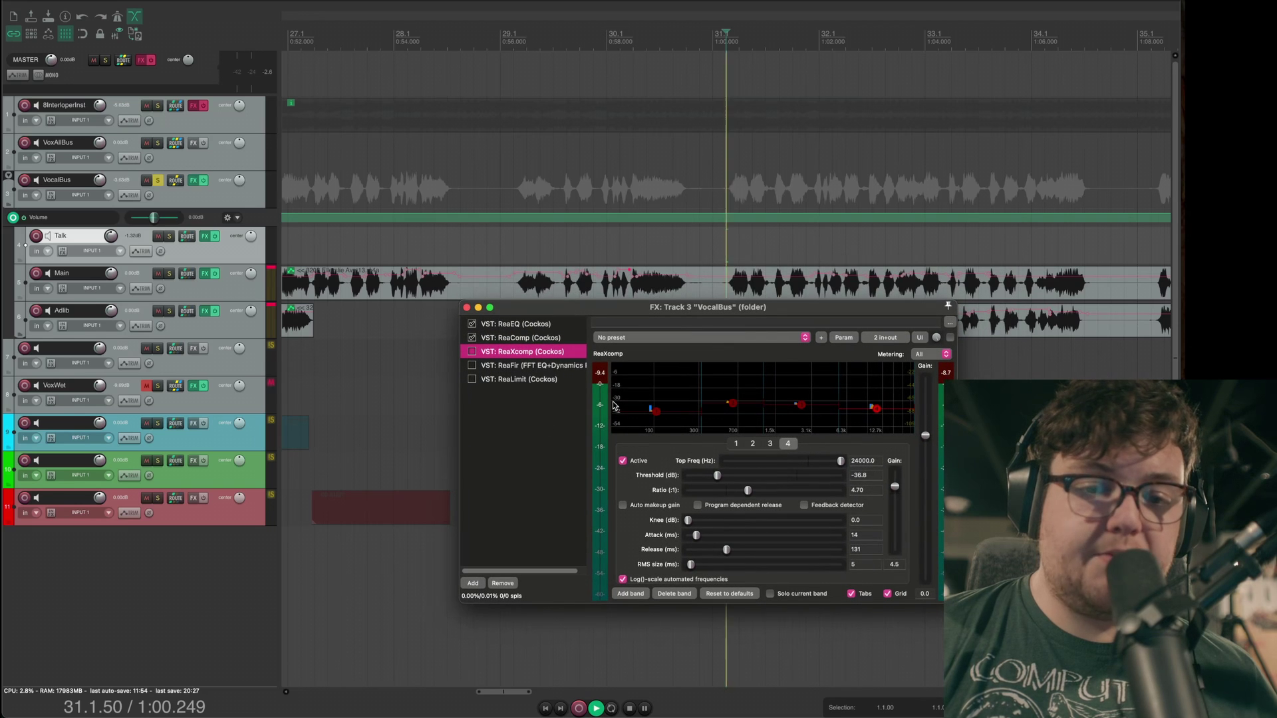
{"action": "key", "text": "space"}
{"action": "left_click", "coordinate": [472, 352]}
{"action": "key", "text": "space"}
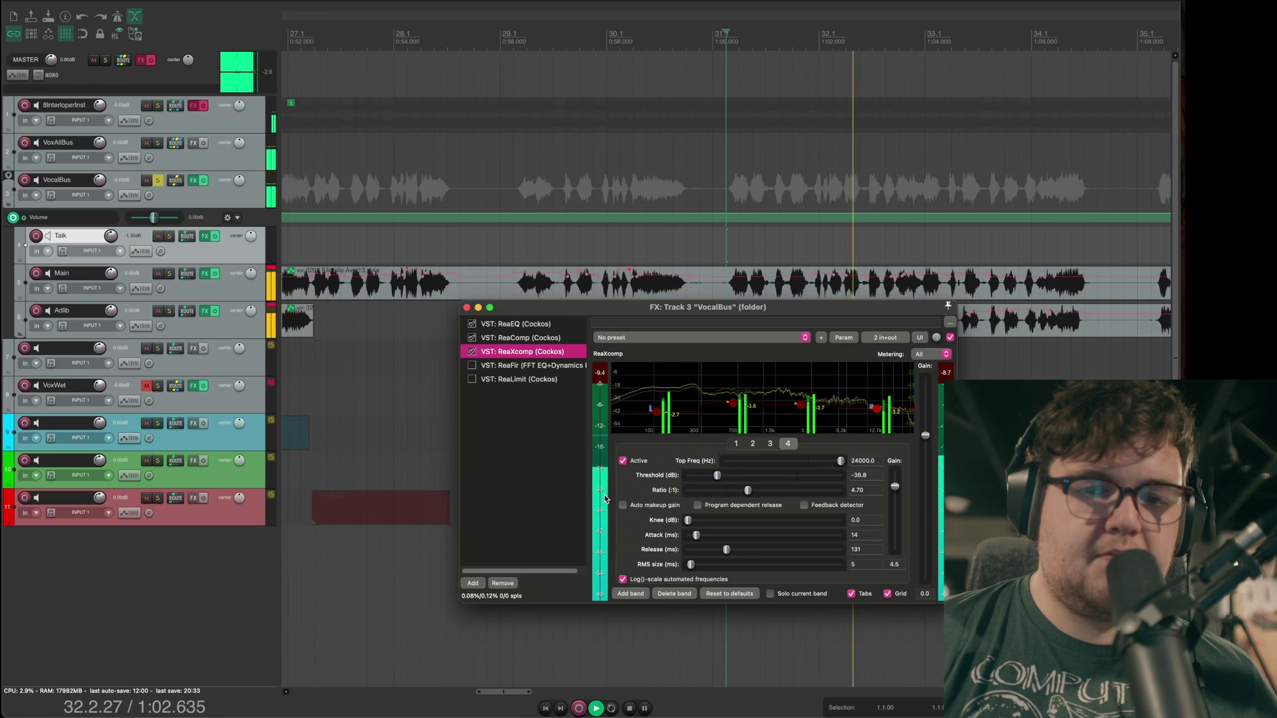
Step: Stop playback, open and turn on ReaFir on VocalBus, and play it from 31.1.50
{"action": "key", "text": "space"}
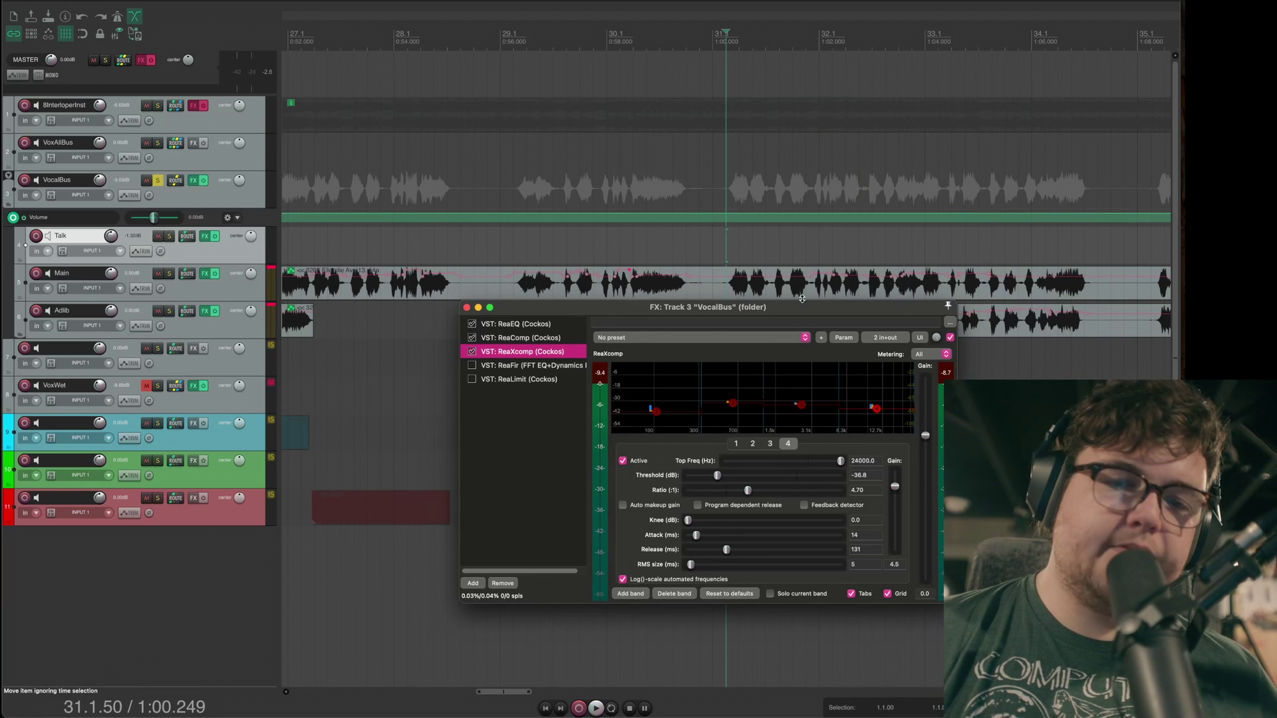
{"action": "left_click", "coordinate": [504, 368]}
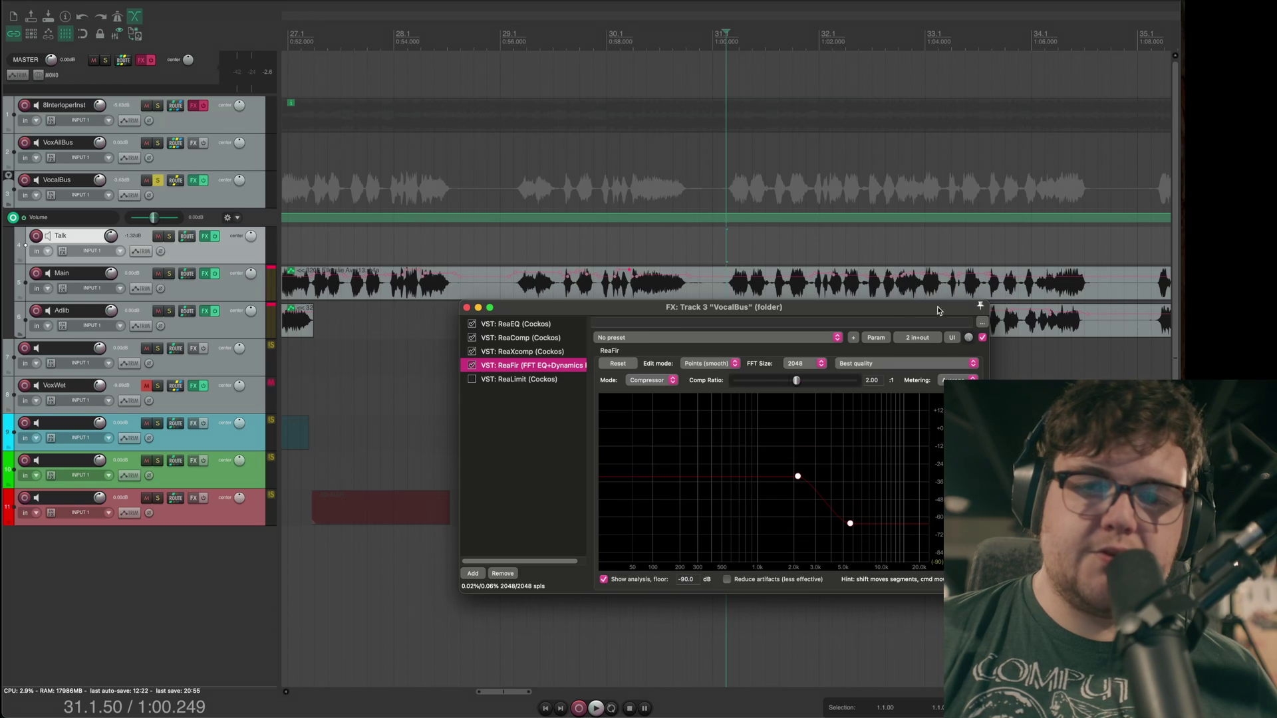
{"action": "key", "text": "space"}
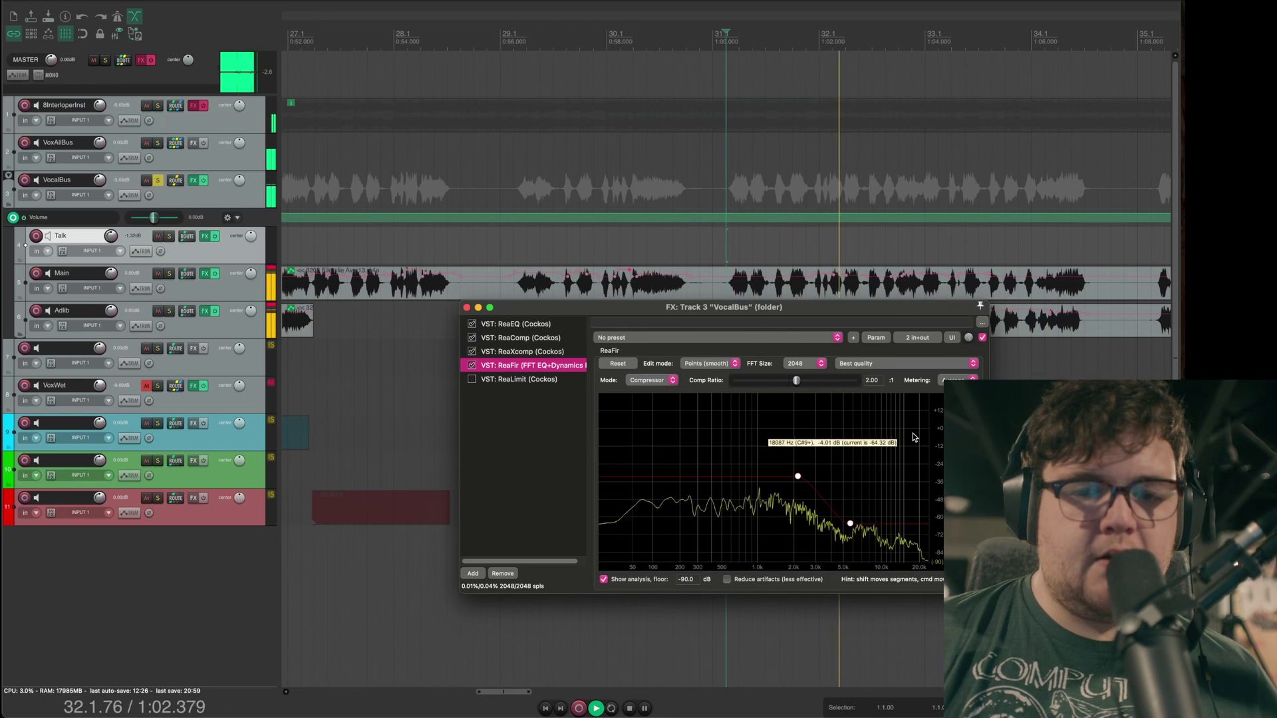
{"action": "key", "text": "space"}
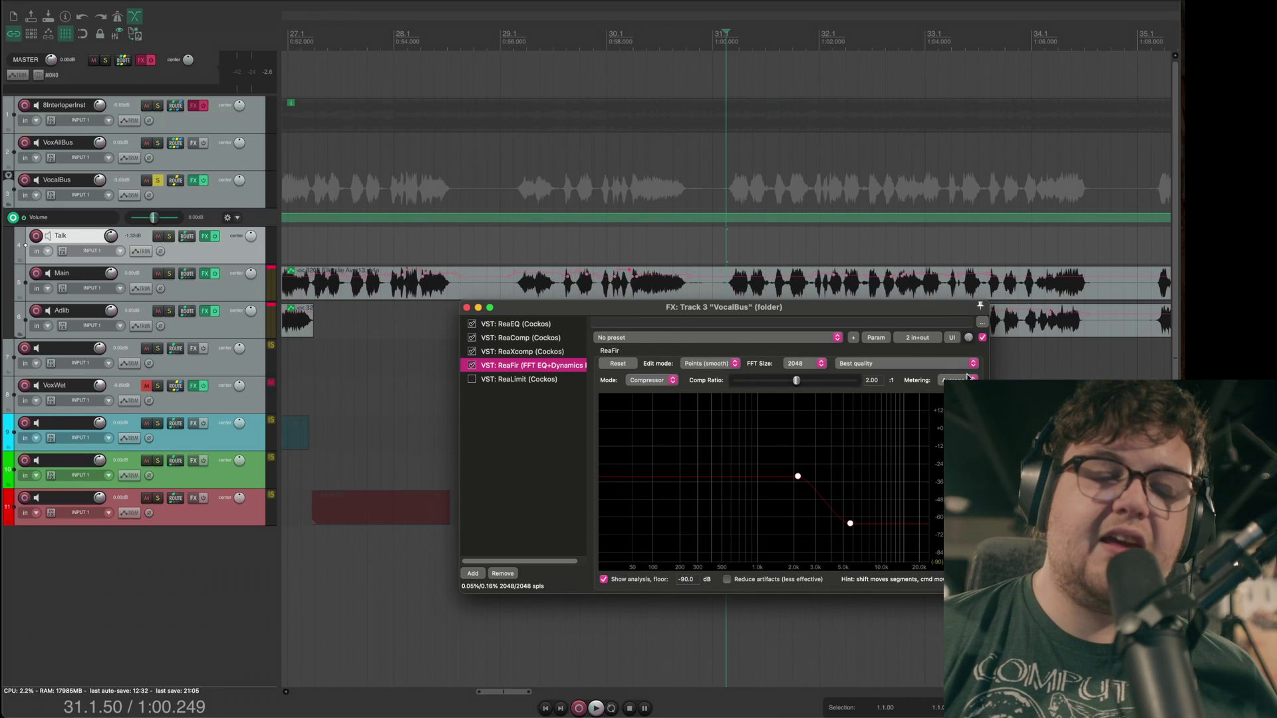
Step: Play only ReaFir's delta signal on VocalBus from 31.1.50
{"action": "right_click", "coordinate": [969, 339]}
{"action": "key", "text": "space"}
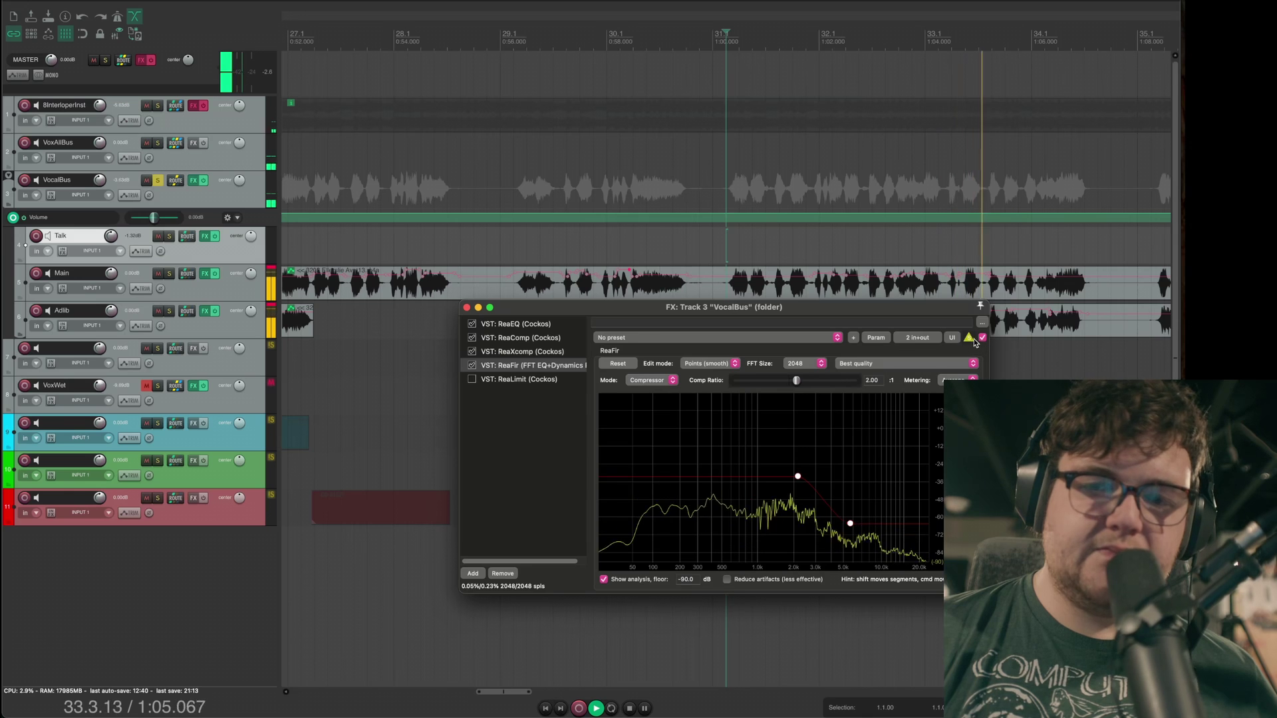
{"action": "key", "text": "space"}
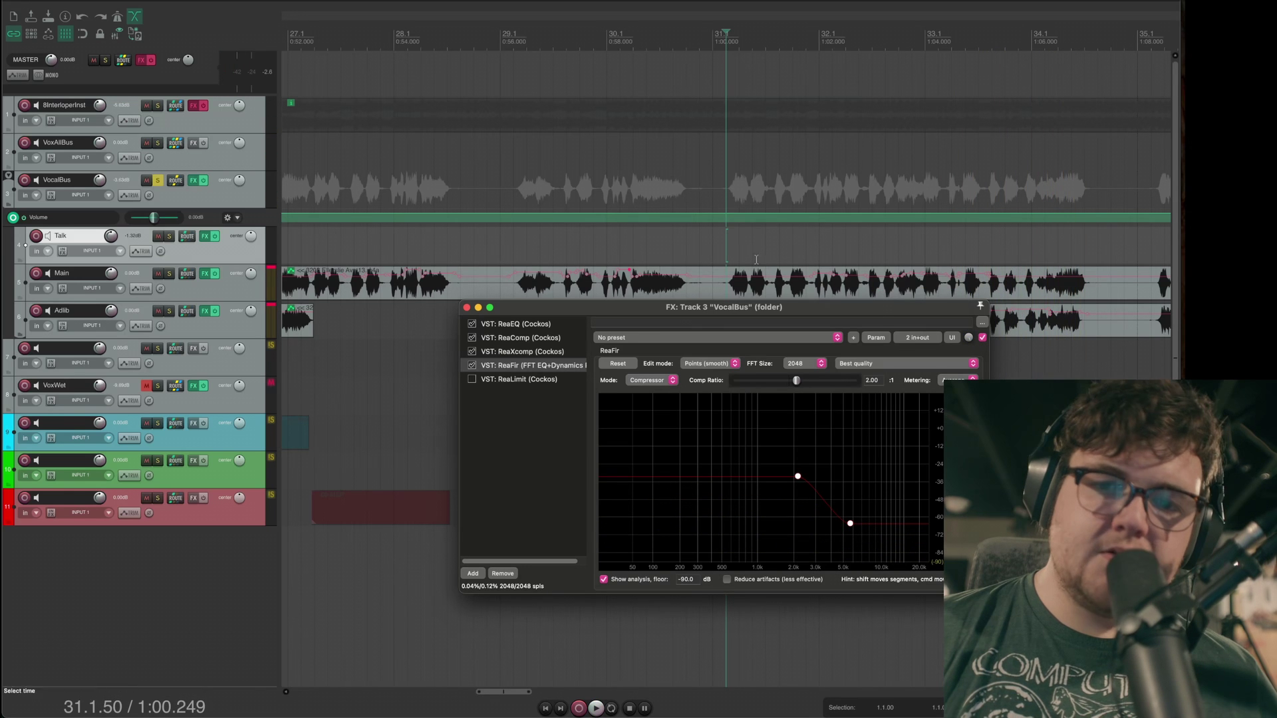
Step: Compare VocalBus with ReaFir bypassed and turned back on, playing from 31.1.50
{"action": "key", "text": "space"}
{"action": "left_click", "coordinate": [471, 366]}
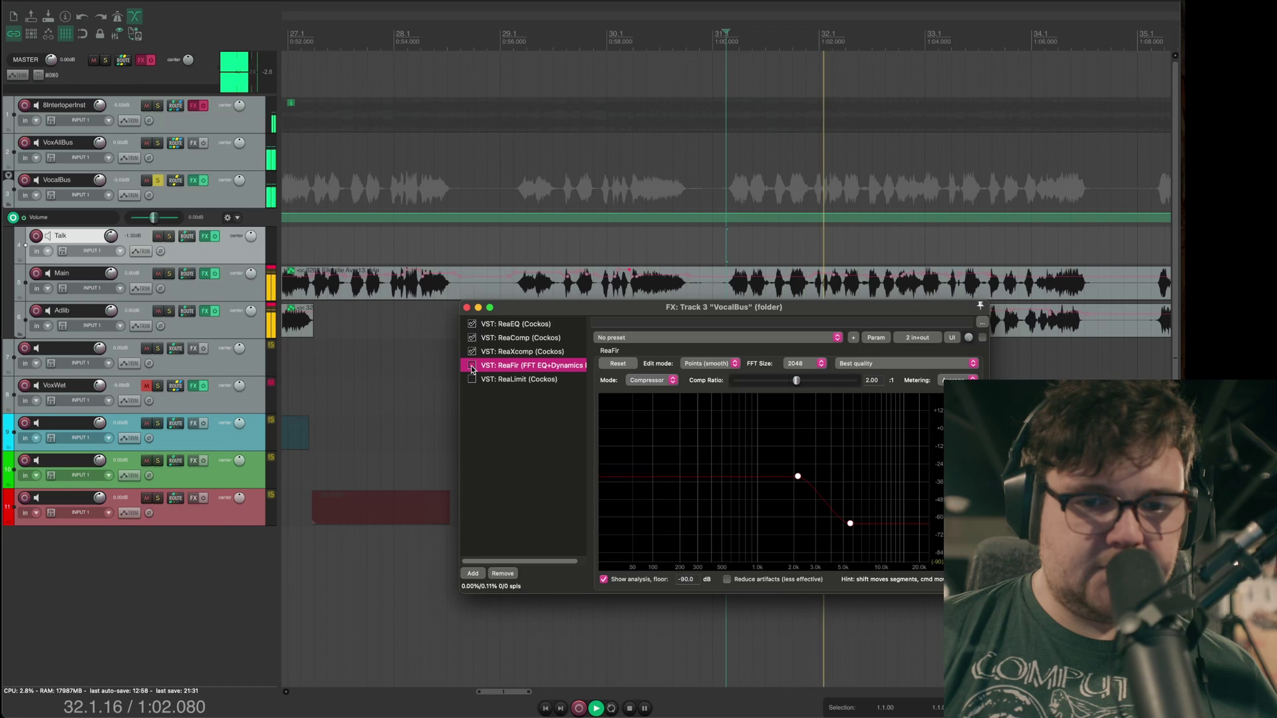
{"action": "key", "text": "space"}
{"action": "left_click", "coordinate": [471, 366]}
{"action": "key", "text": "space"}
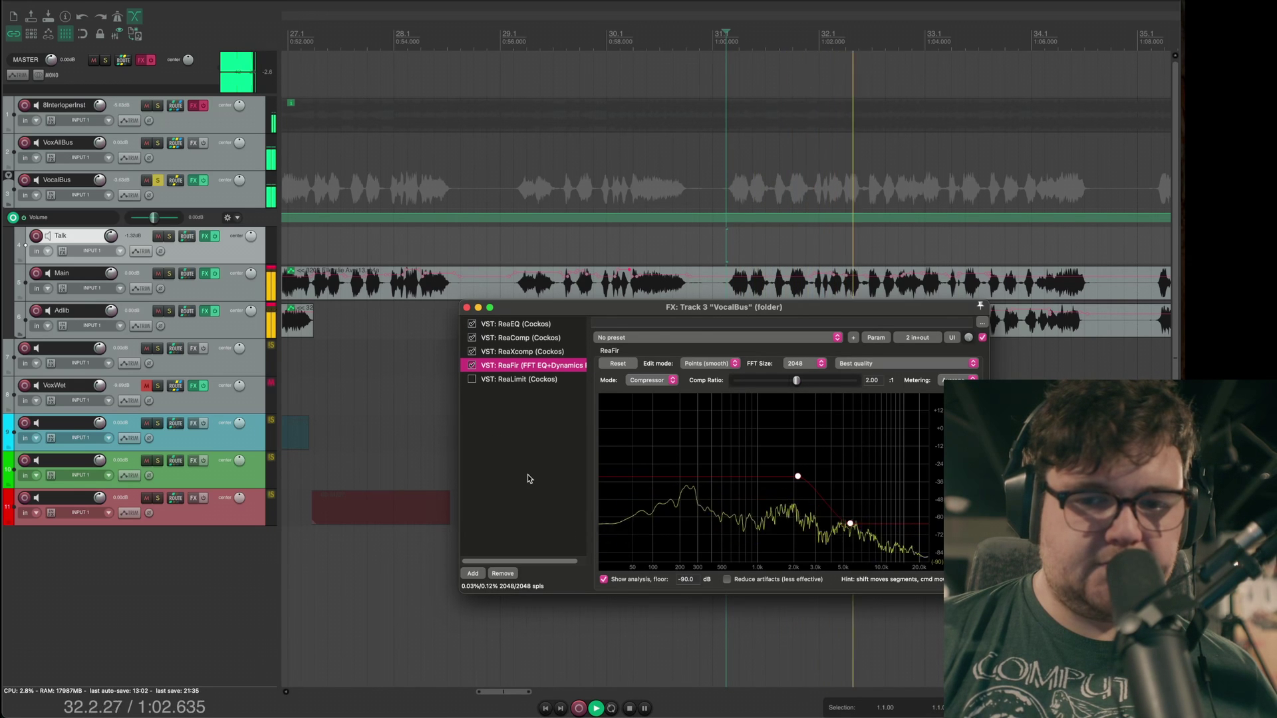
{"action": "key", "text": "space"}
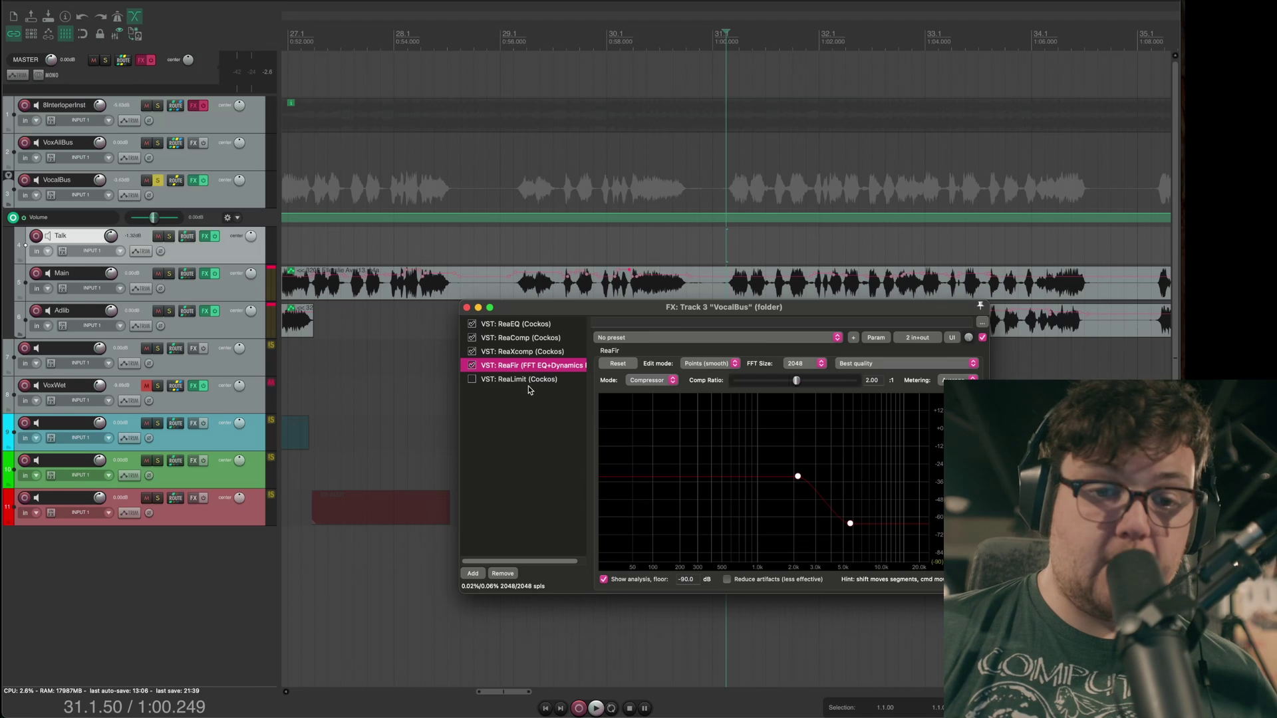
Step: Open and turn on ReaLimit on VocalBus and play it from 31.1.50
{"action": "left_click", "coordinate": [529, 389]}
{"action": "left_click", "coordinate": [519, 379]}
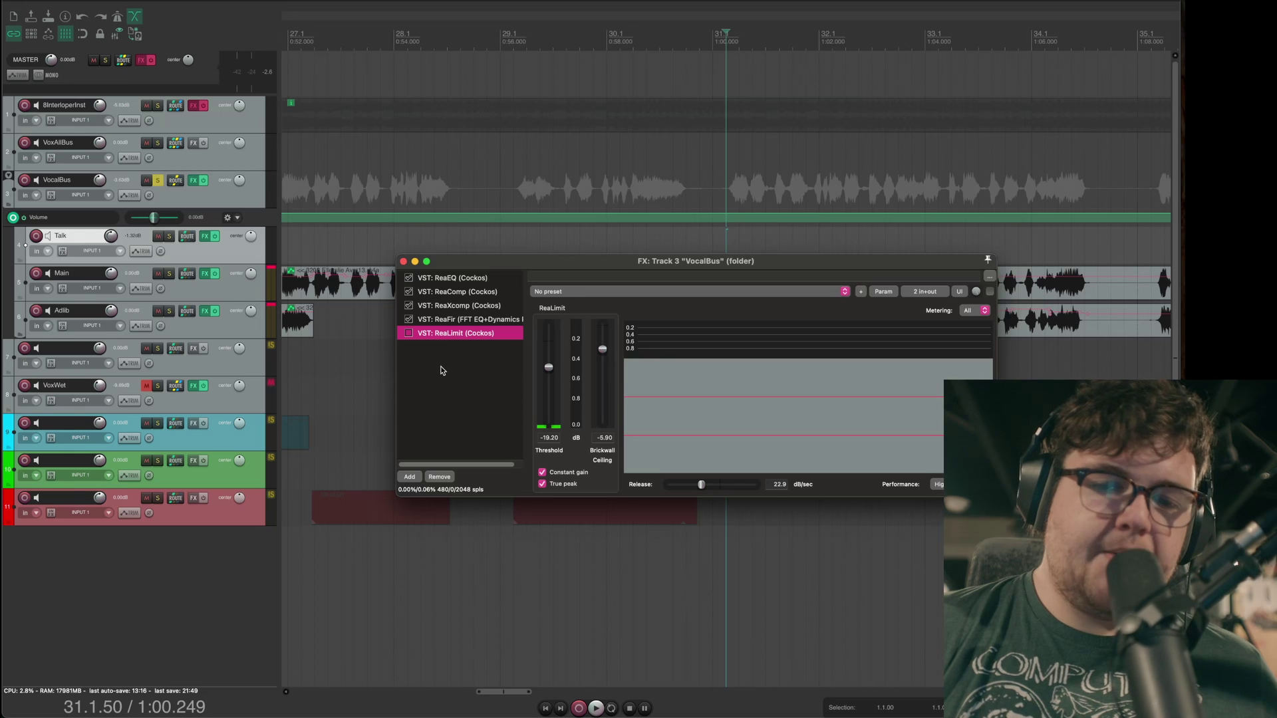
{"action": "left_click", "coordinate": [408, 333]}
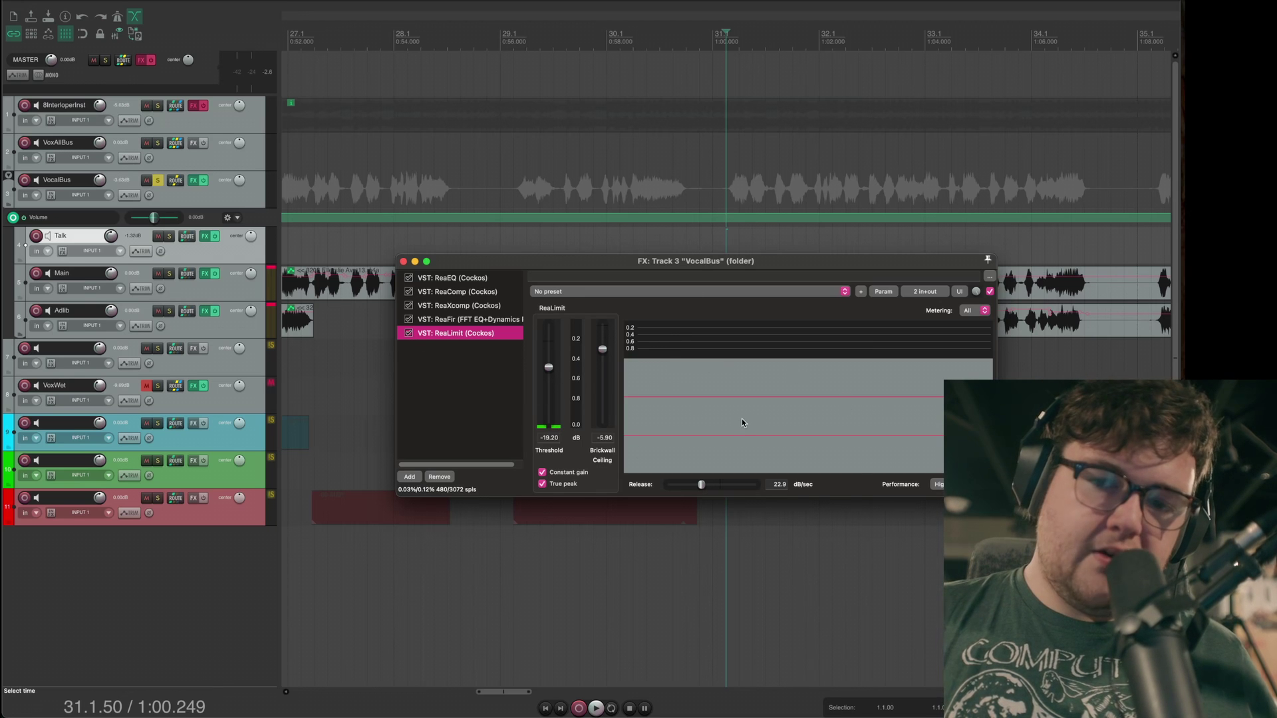
{"action": "key", "text": "space"}
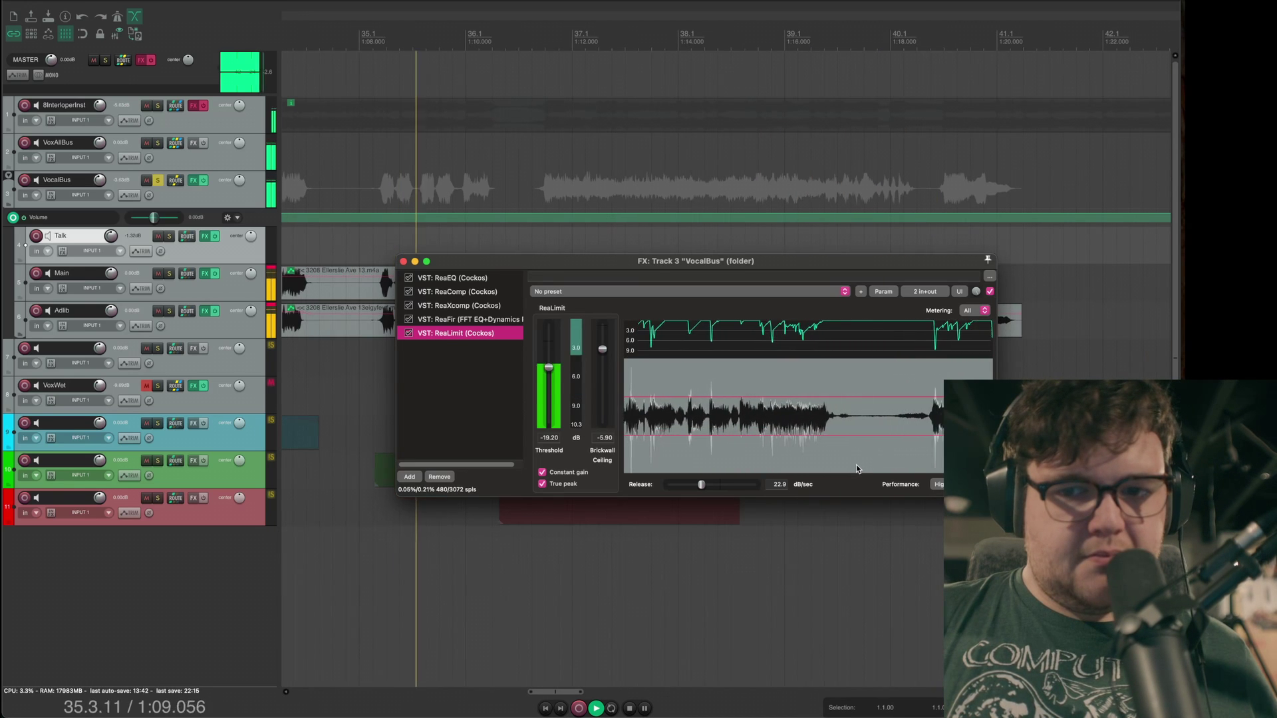
{"action": "key", "text": "space"}
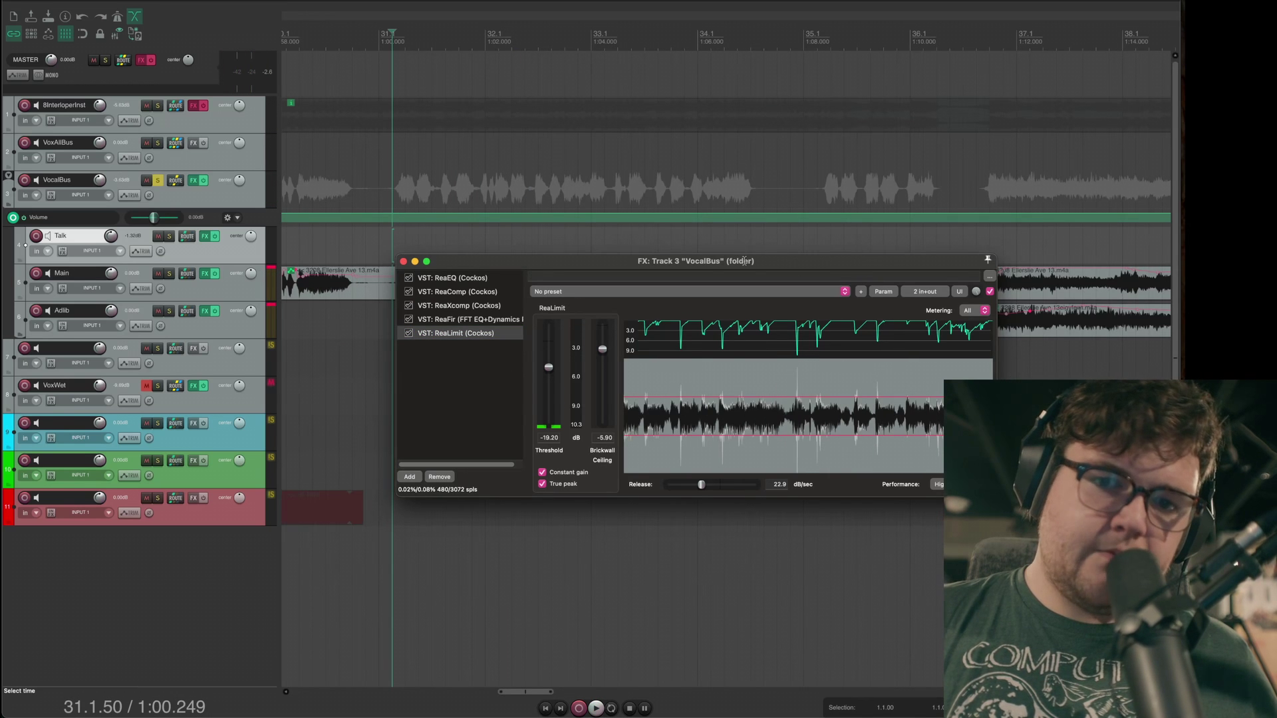
Step: Compare VocalBus with ReaLimit bypassed and turned back on, playing from 31.1.50
{"action": "left_click_drag", "start_coordinate": [744, 260], "coordinate": [808, 220]}
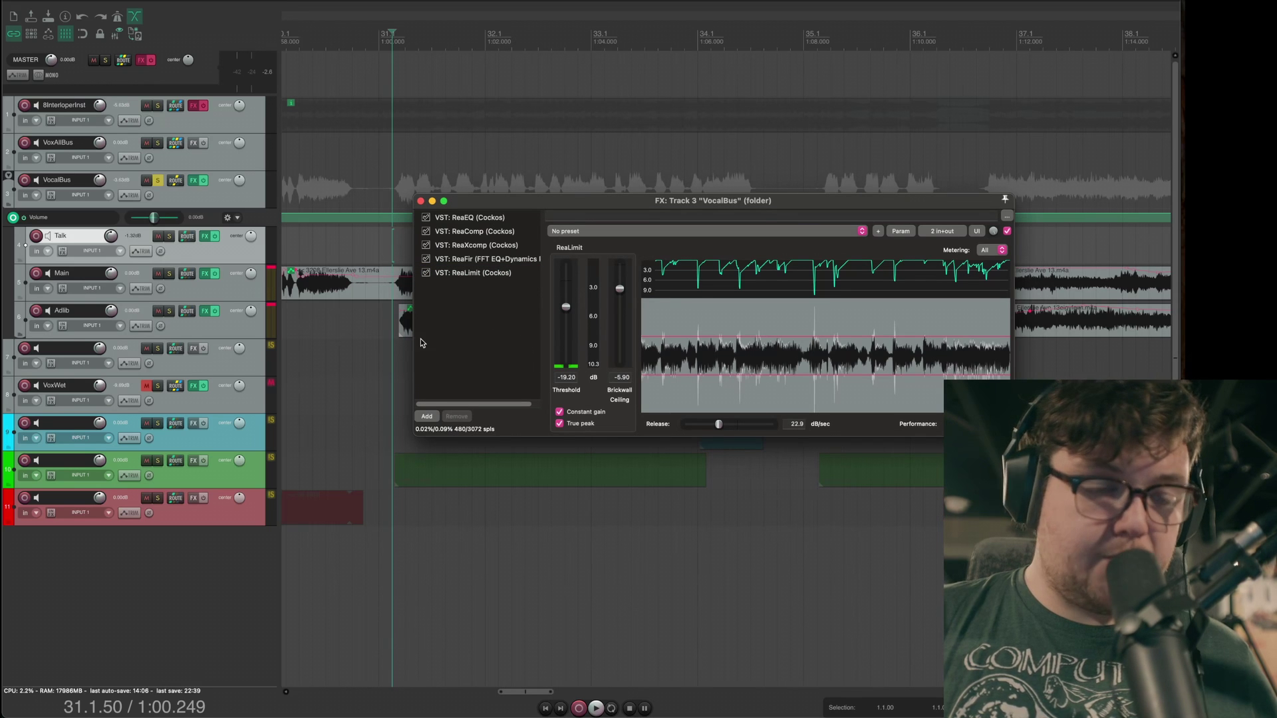
{"action": "right_click", "coordinate": [451, 341]}
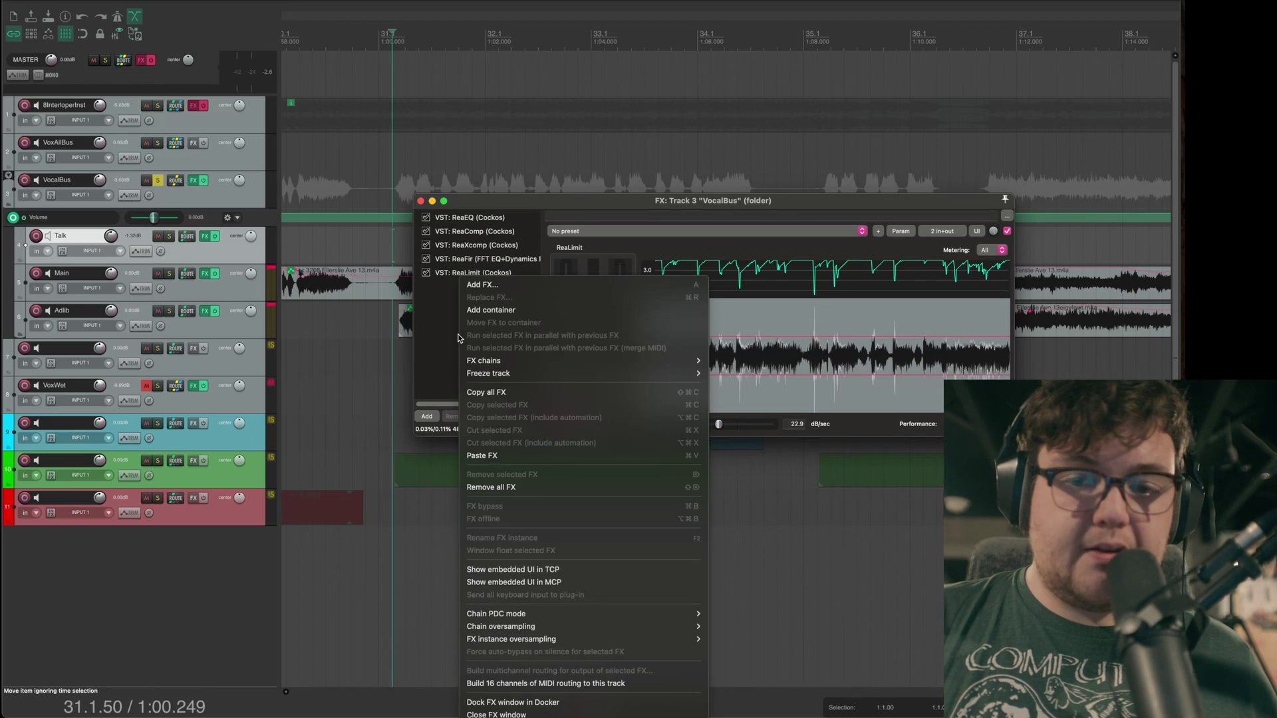
{"action": "key", "text": "Escape"}
{"action": "key", "text": "space"}
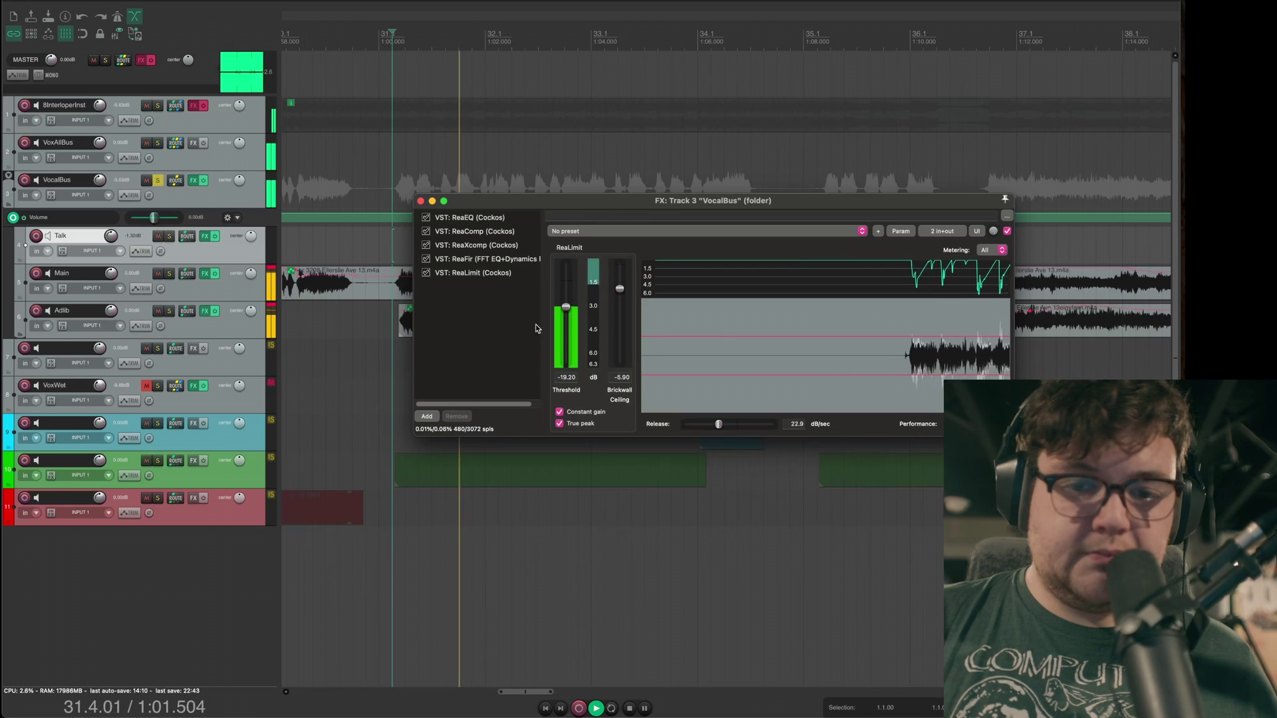
{"action": "left_click", "coordinate": [425, 272]}
{"action": "left_click", "coordinate": [425, 273]}
{"action": "key", "text": "space"}
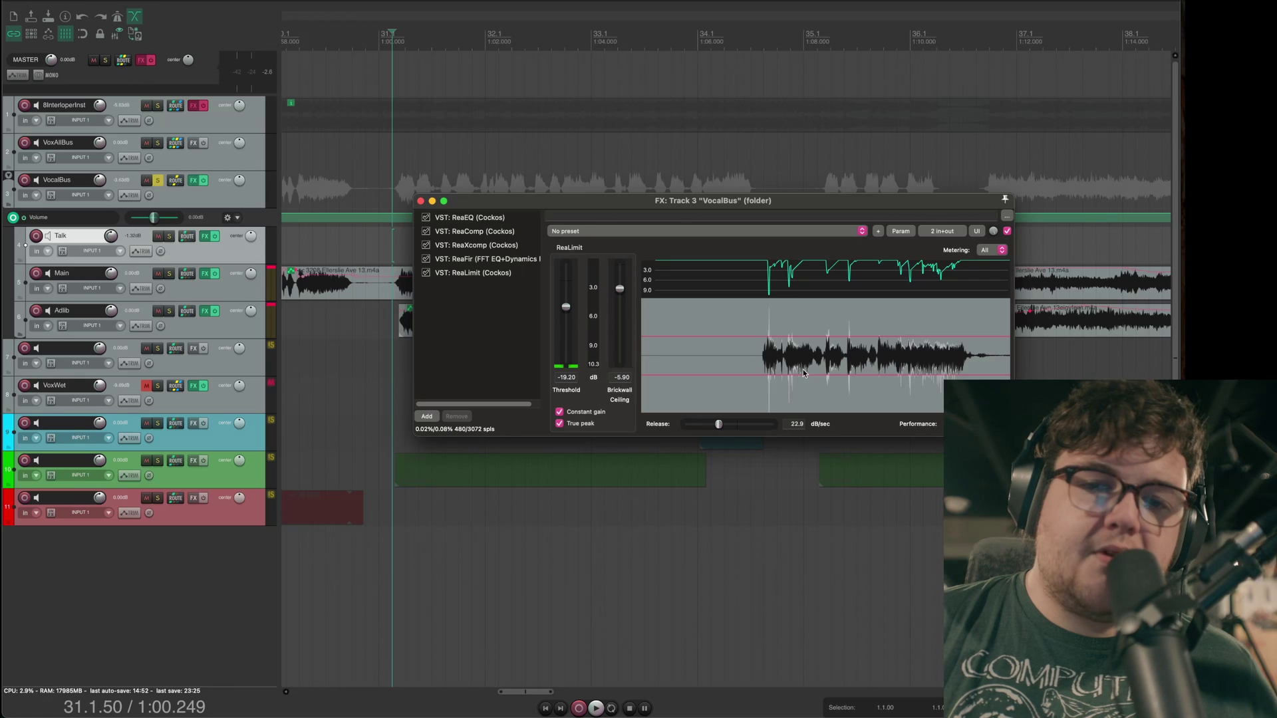
Step: Play the vocals with the FX of VocalBus, Talk, Main and Adlib bypassed, and re-enable those FX
{"action": "key", "text": "space"}
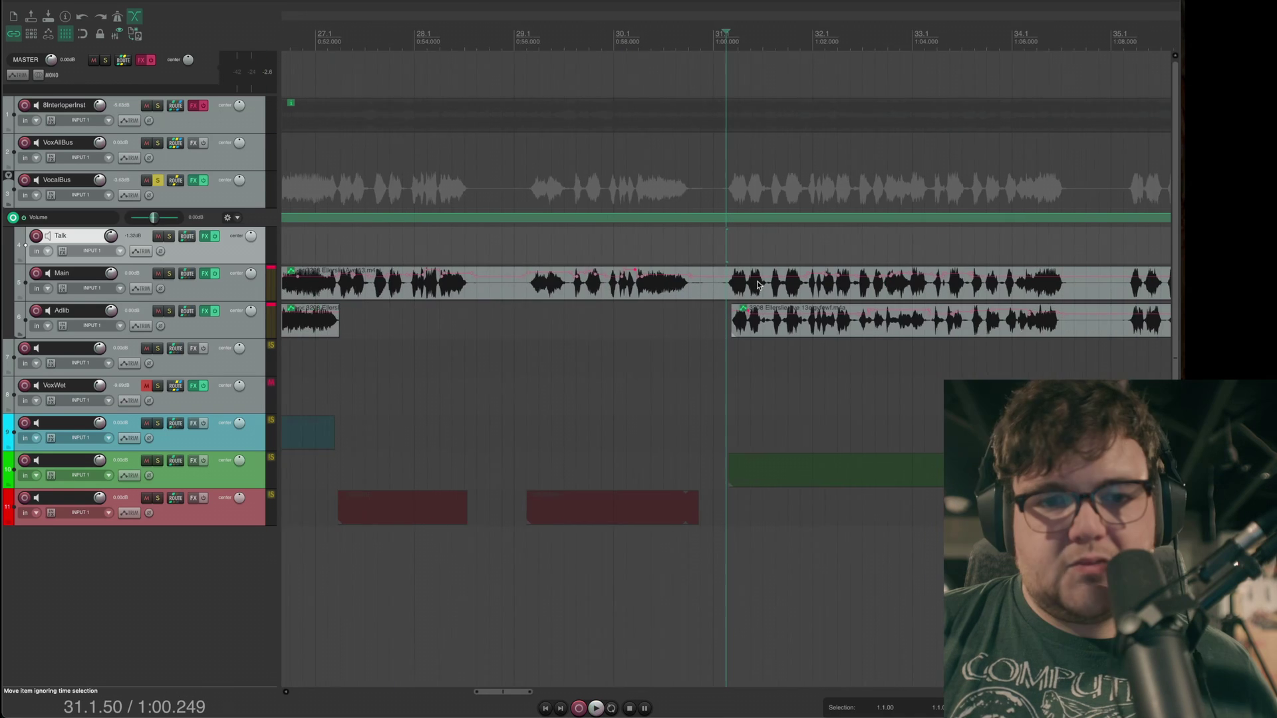
{"action": "scroll", "coordinate": [771, 296], "scroll_direction": "down", "scroll_amount": 3}
{"action": "double_click", "coordinate": [229, 197]}
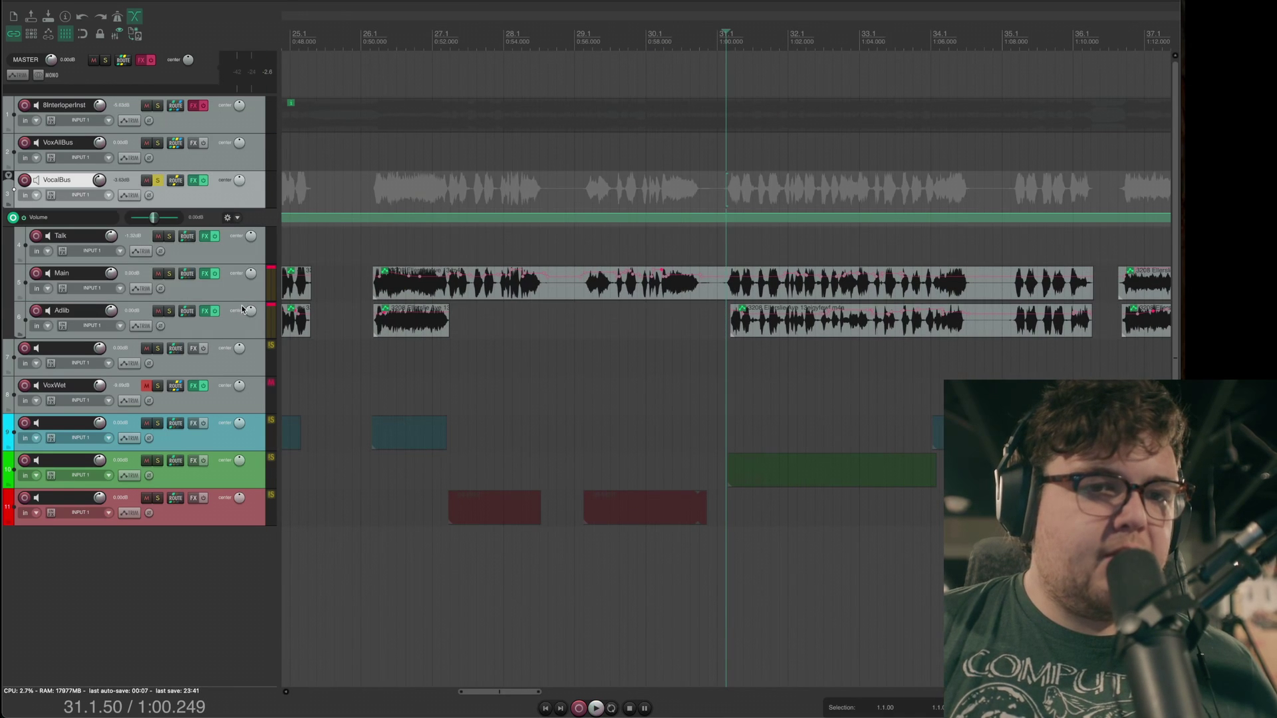
{"action": "left_click", "coordinate": [219, 275]}
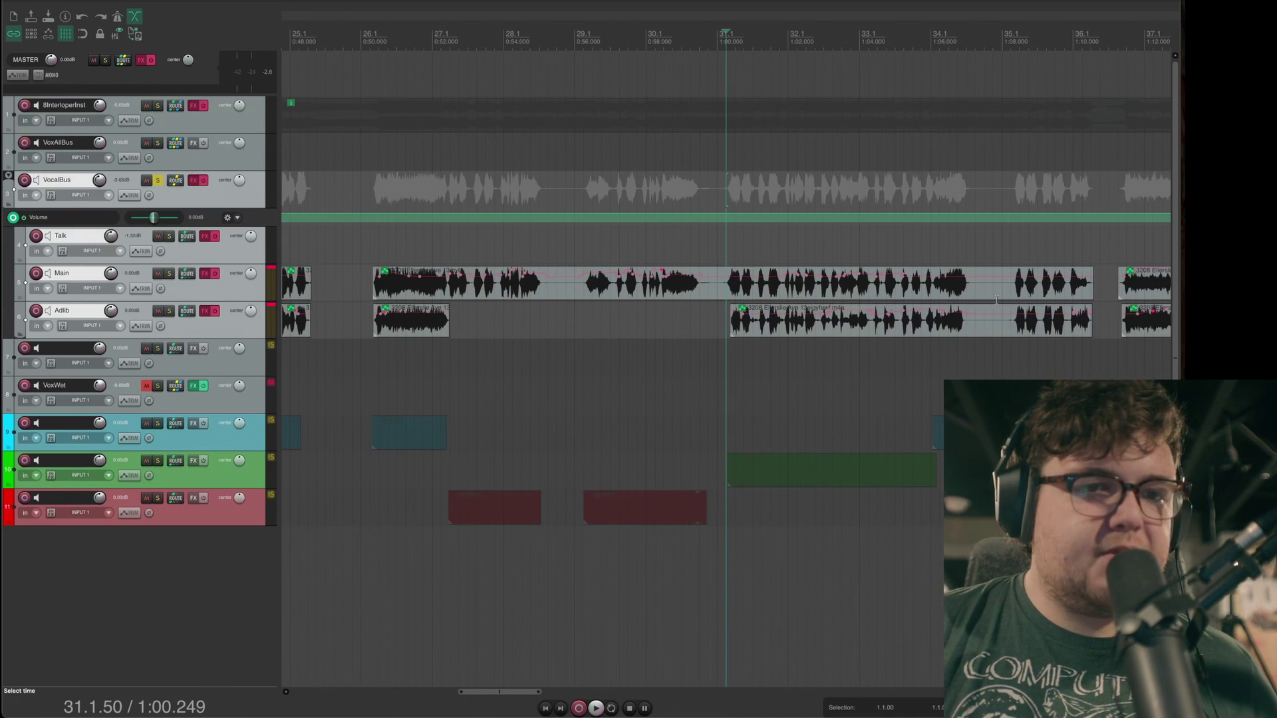
{"action": "key", "text": "space"}
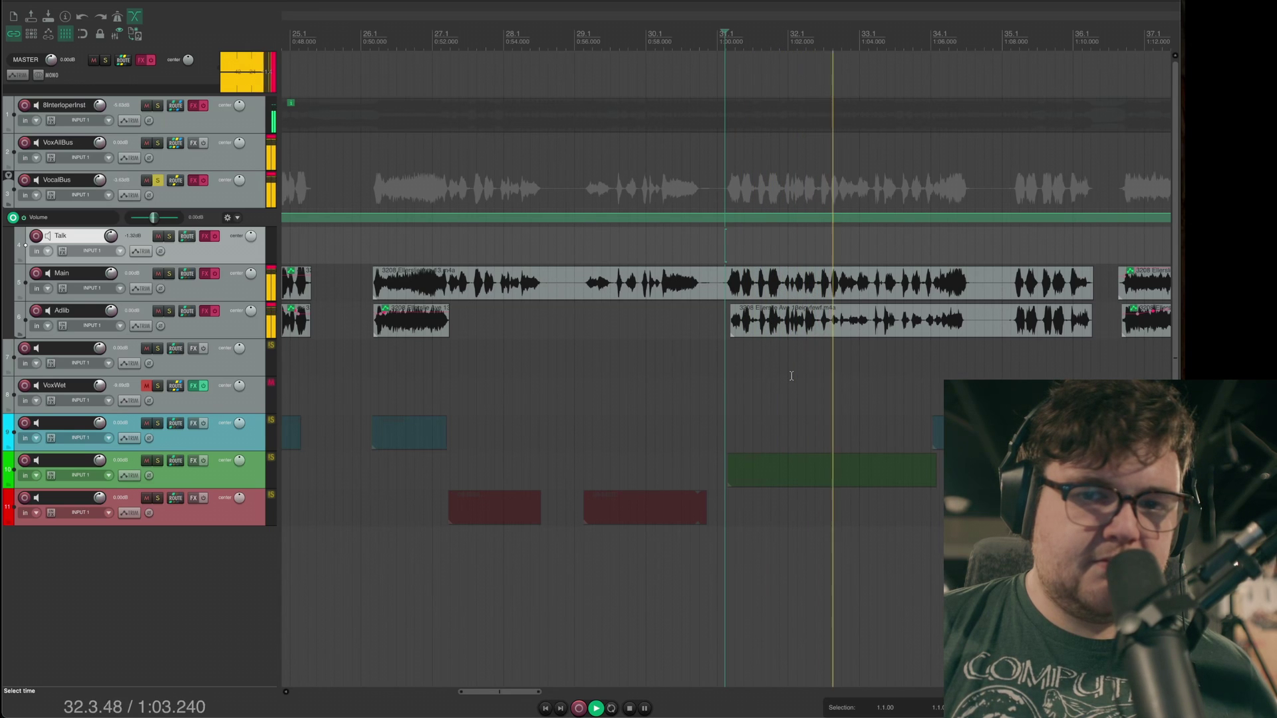
{"action": "key", "text": "space"}
{"action": "key", "text": "super+z"}
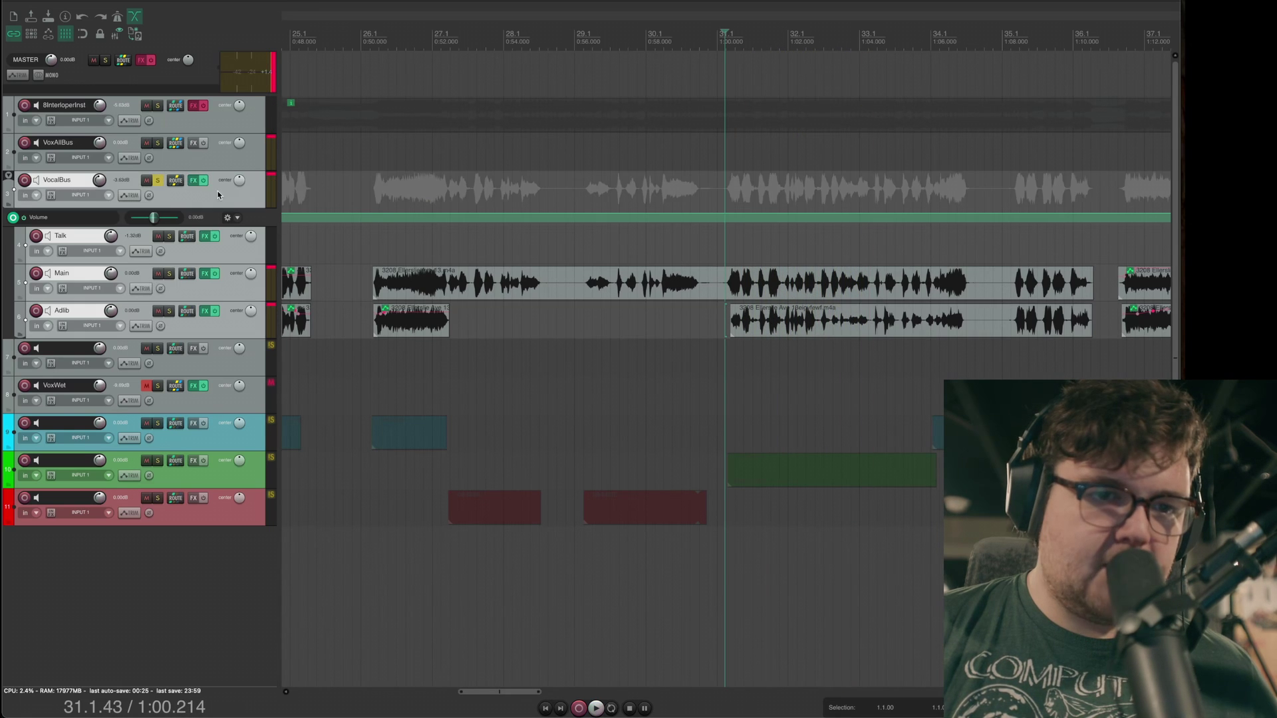
Step: Restore the take volume envelopes on the Main and Adlib items at bar 31 and play the processed vocals
{"action": "left_click", "coordinate": [838, 310]}
{"action": "left_click", "coordinate": [838, 281], "text": "super"}
{"action": "key", "text": "shift+v"}
{"action": "left_click", "coordinate": [729, 255]}
{"action": "key", "text": "space"}
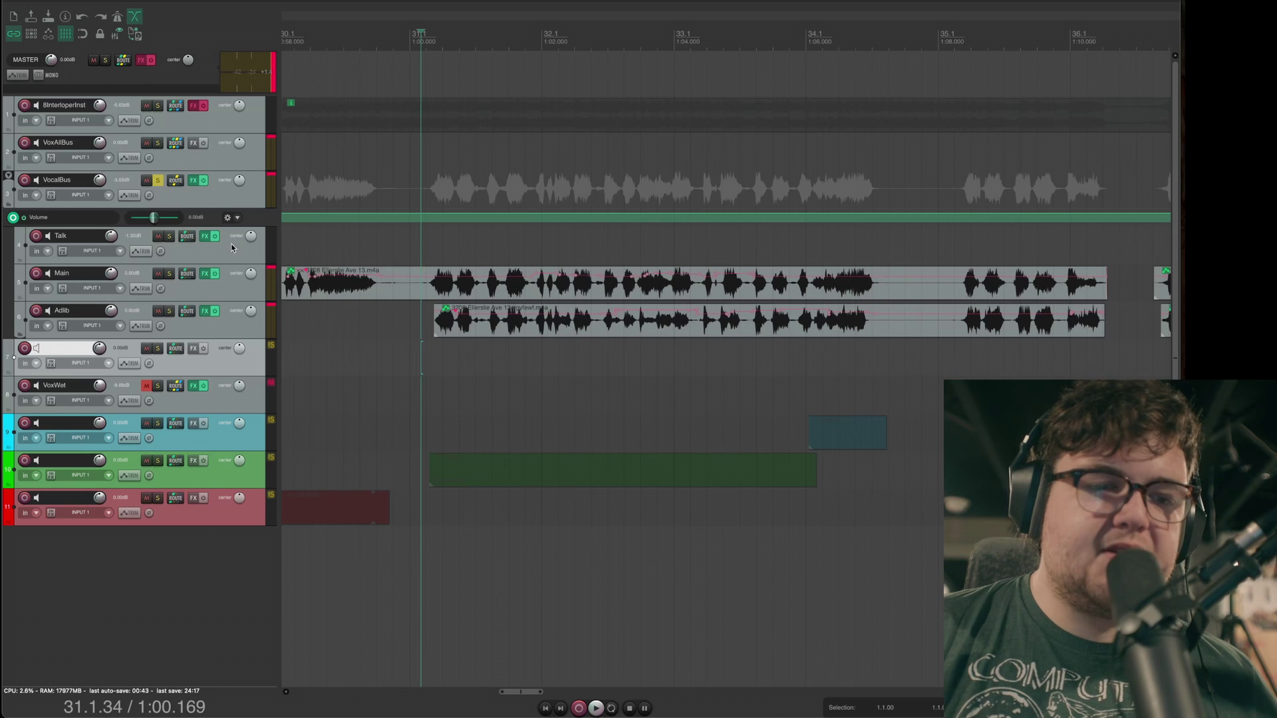
Step: Open VocalBus's routing to examine its sends to VoxAllBus and VoxWet
{"action": "left_click", "coordinate": [172, 402]}
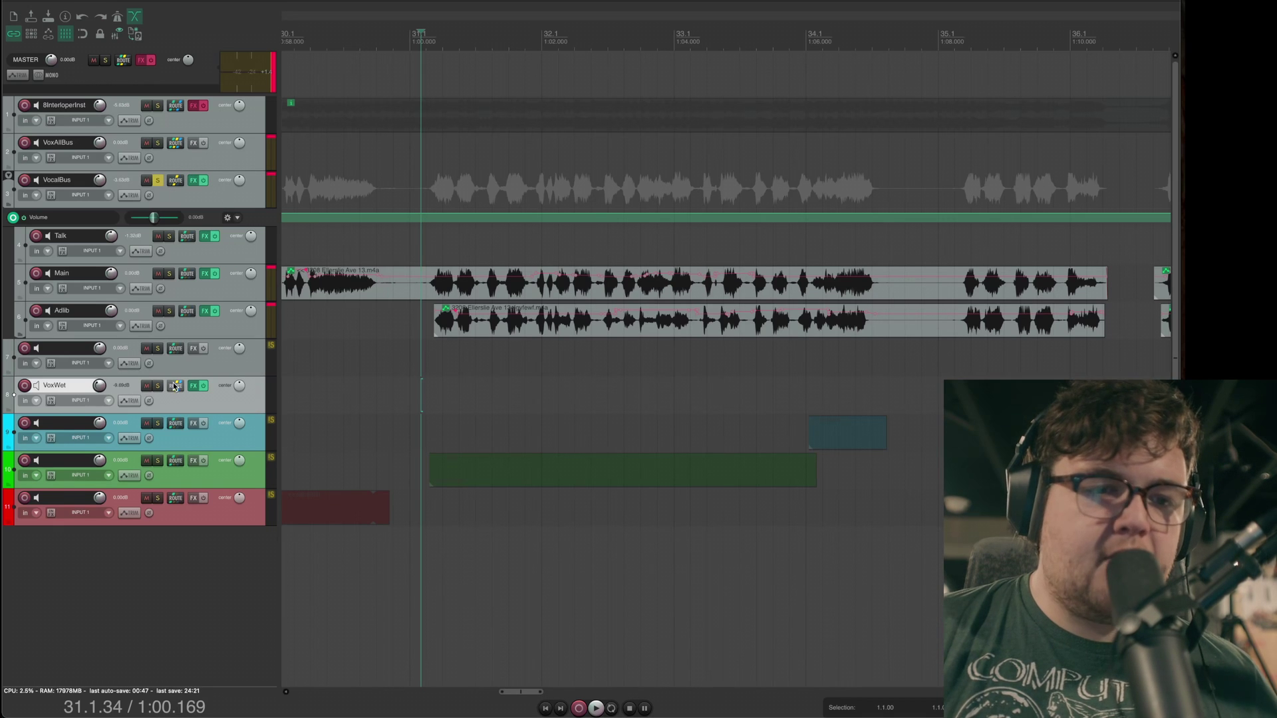
{"action": "left_click", "coordinate": [176, 180]}
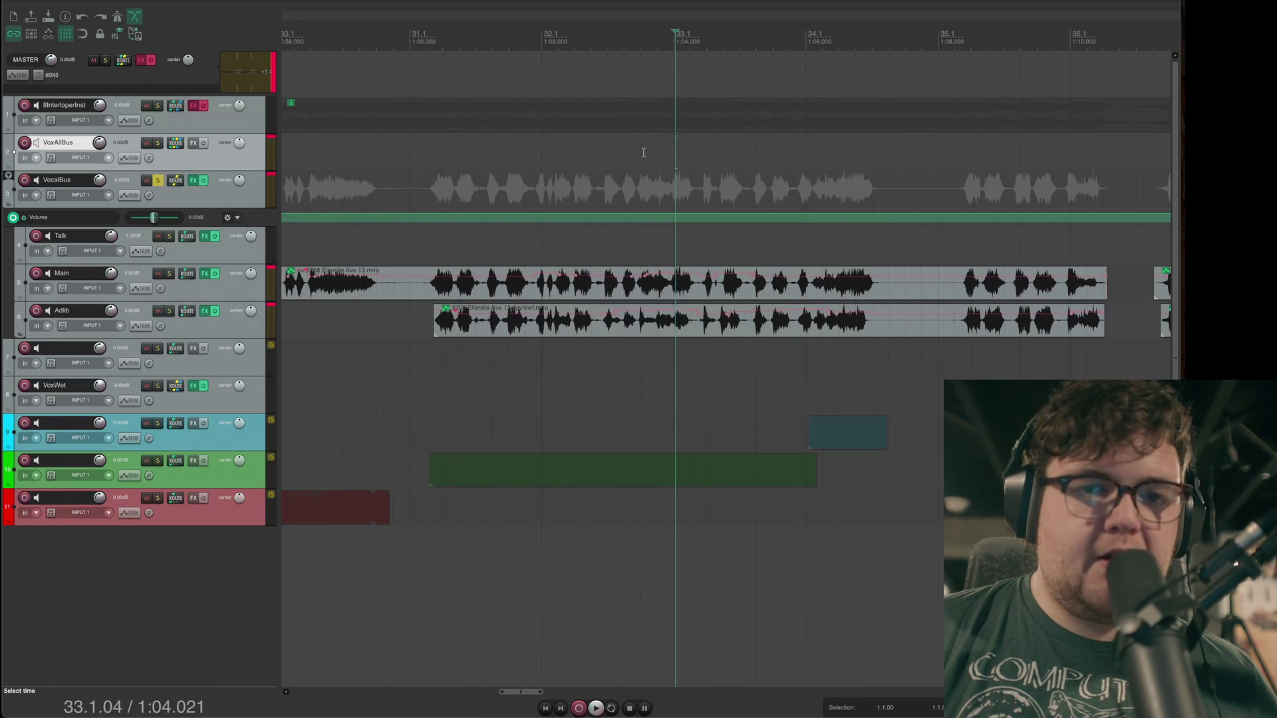
{"action": "left_click", "coordinate": [176, 180]}
{"action": "left_click_drag", "start_coordinate": [526, 176], "coordinate": [712, 120]}
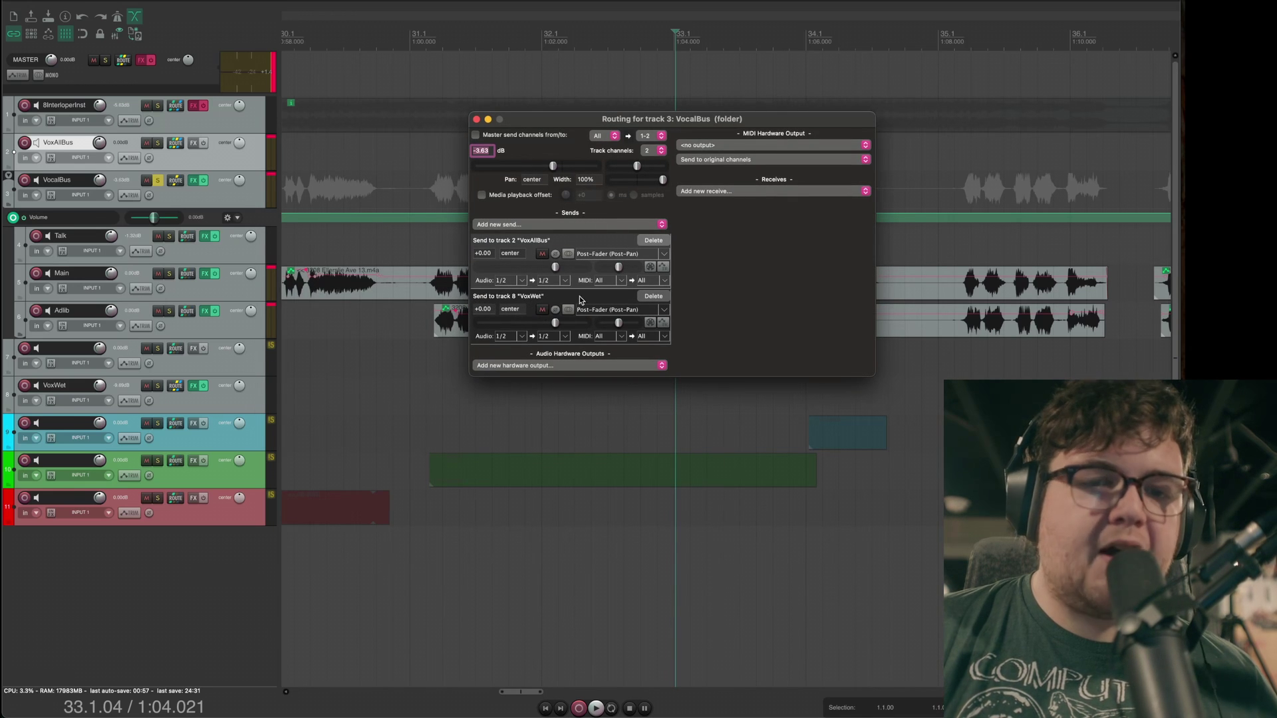
Step: Open VoxWet's FX chain, solo VoxWet instead of VocalBus, and play it from 31.1.53
{"action": "left_click", "coordinate": [193, 385]}
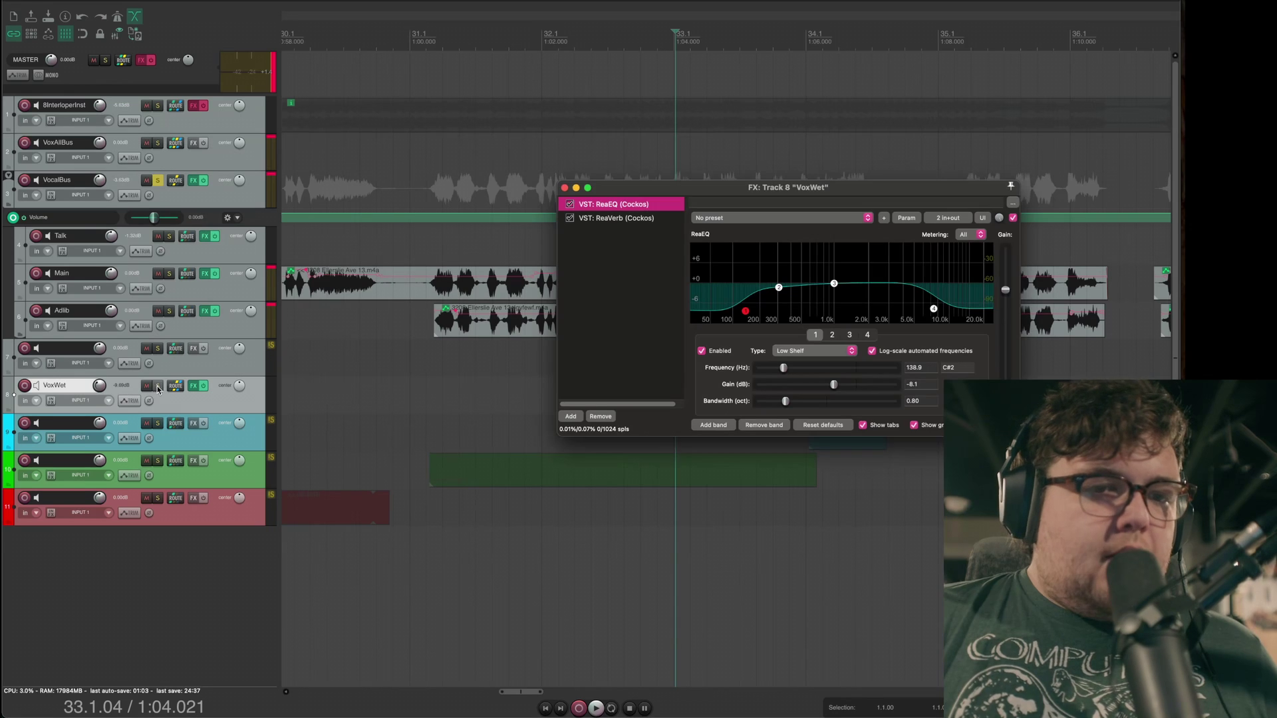
{"action": "left_click", "coordinate": [157, 180]}
{"action": "key", "text": "space"}
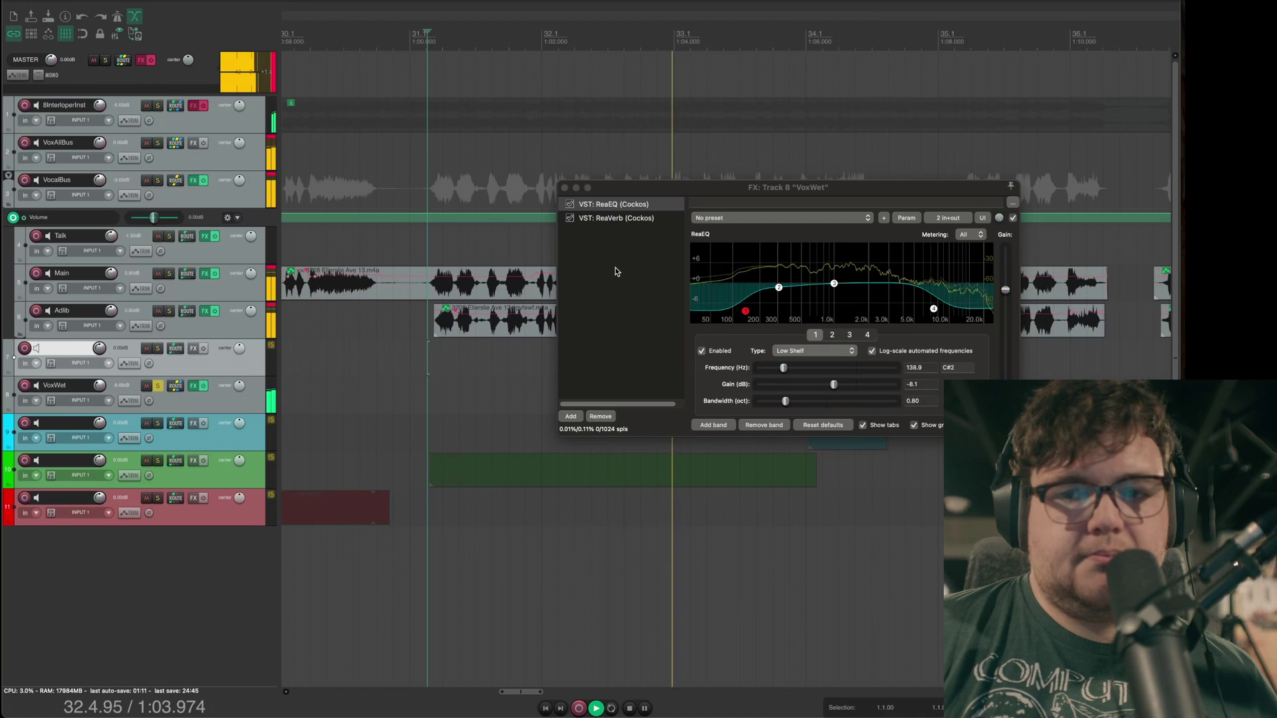
{"action": "key", "text": "space"}
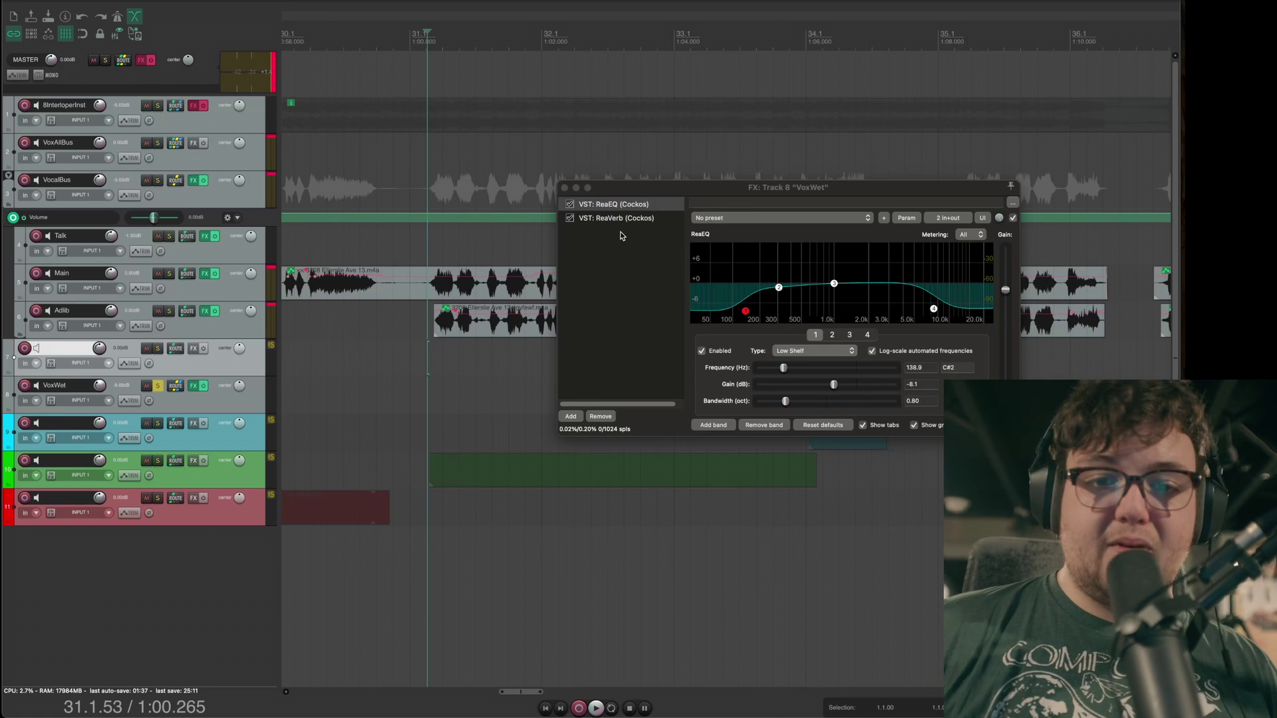
Step: Bypass ReaVerb on VoxWet and play the track with only ReaEQ active
{"action": "left_click_drag", "start_coordinate": [692, 191], "coordinate": [474, 369]}
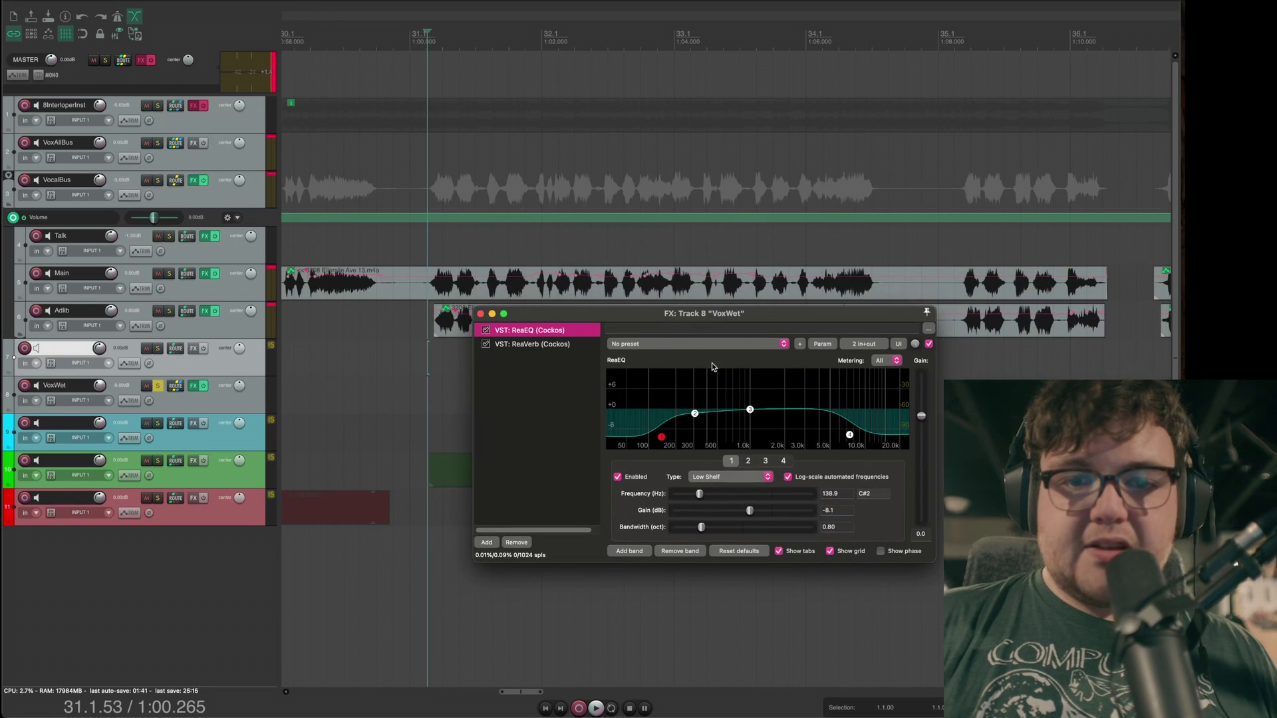
{"action": "left_click", "coordinate": [486, 344]}
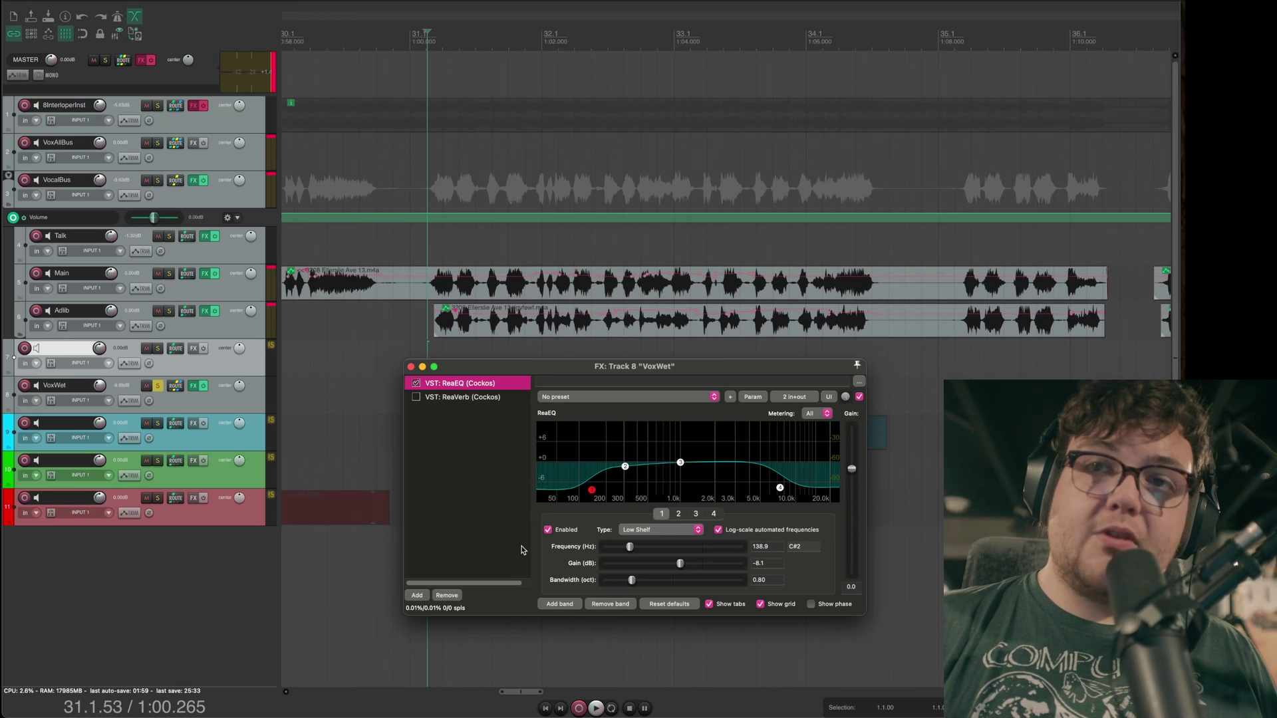
{"action": "key", "text": "space"}
{"action": "key", "text": "space"}
Step: Compare VoxWet with ReaEQ bypassed and turned back on while ReaVerb stays off, playing from 31.1.53
{"action": "left_click", "coordinate": [416, 383]}
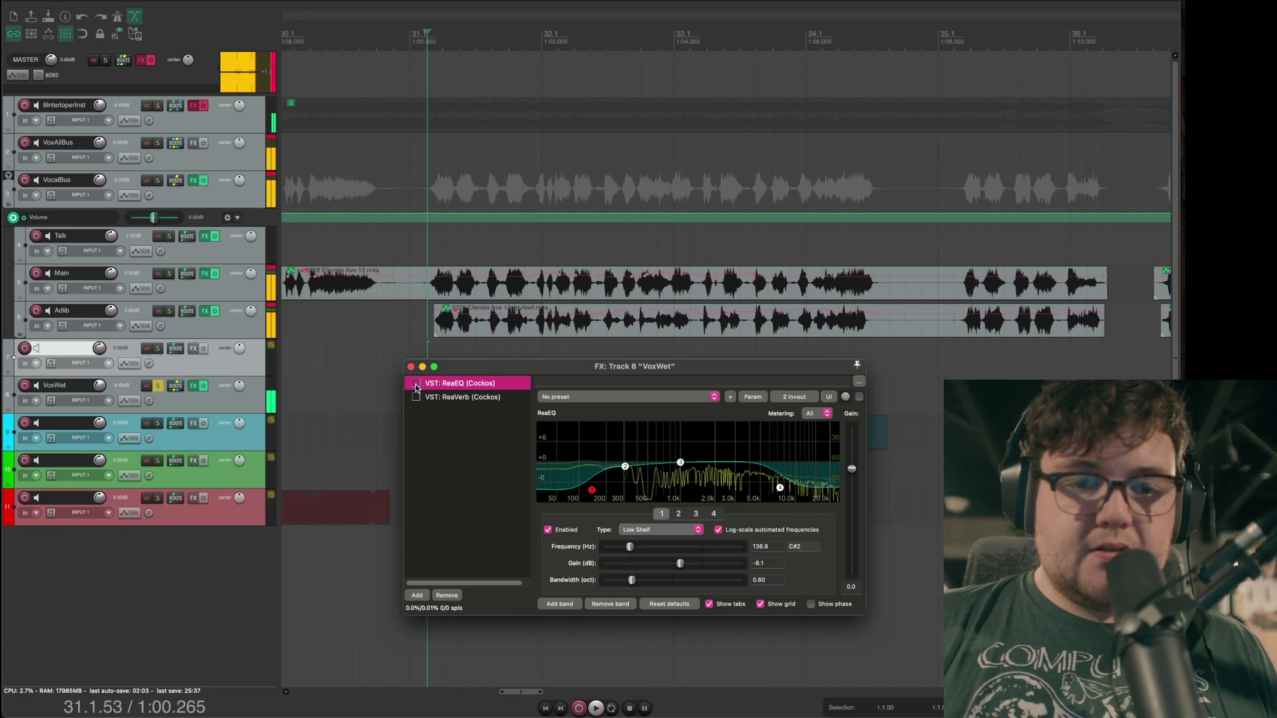
{"action": "key", "text": "space"}
{"action": "key", "text": "space"}
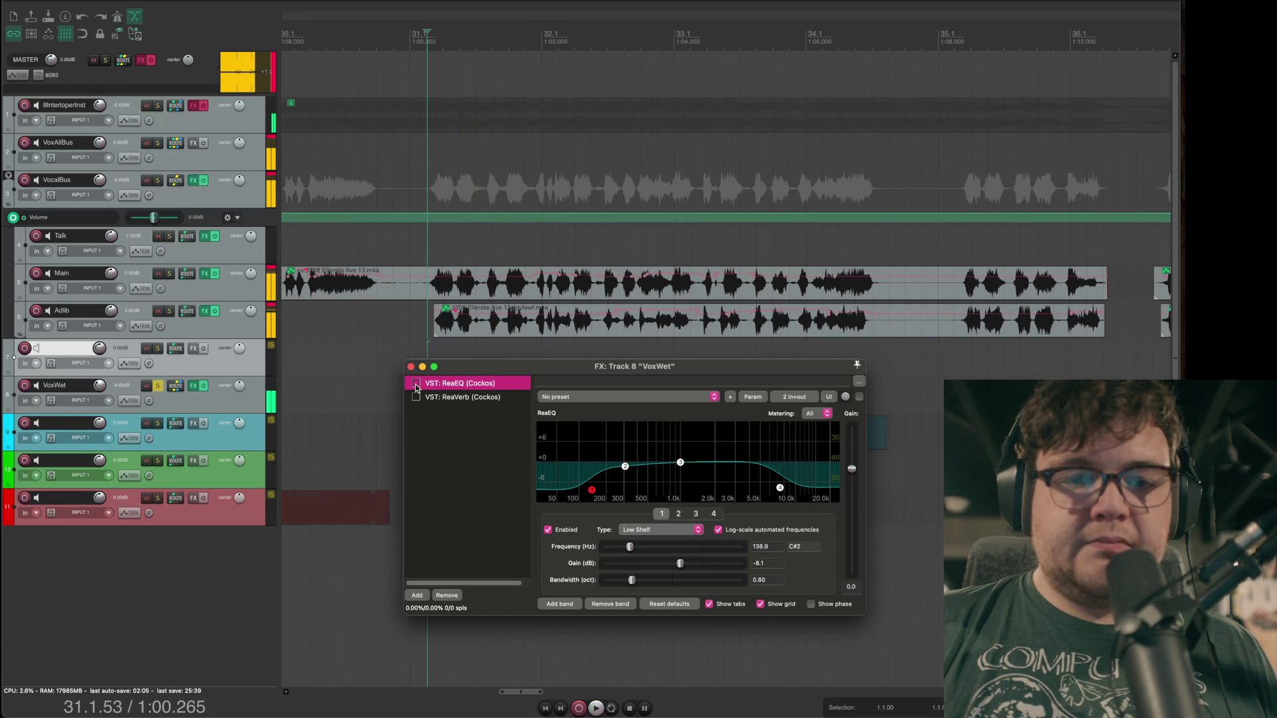
{"action": "left_click", "coordinate": [415, 384]}
{"action": "key", "text": "space"}
{"action": "key", "text": "space"}
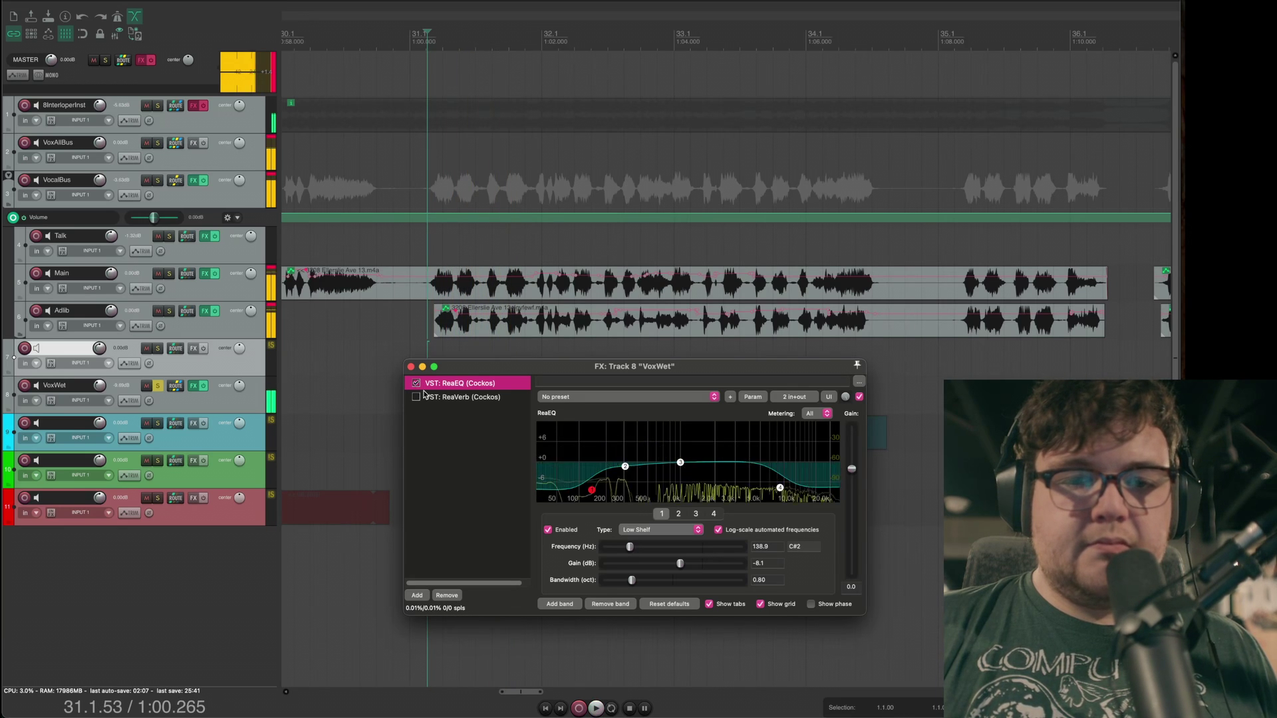
Step: Turn ReaVerb back on and play VoxWet from 31.1.53 with ReaEQ bypassed, and again with ReaEQ turned back on
{"action": "left_click", "coordinate": [426, 397]}
{"action": "key", "text": "space"}
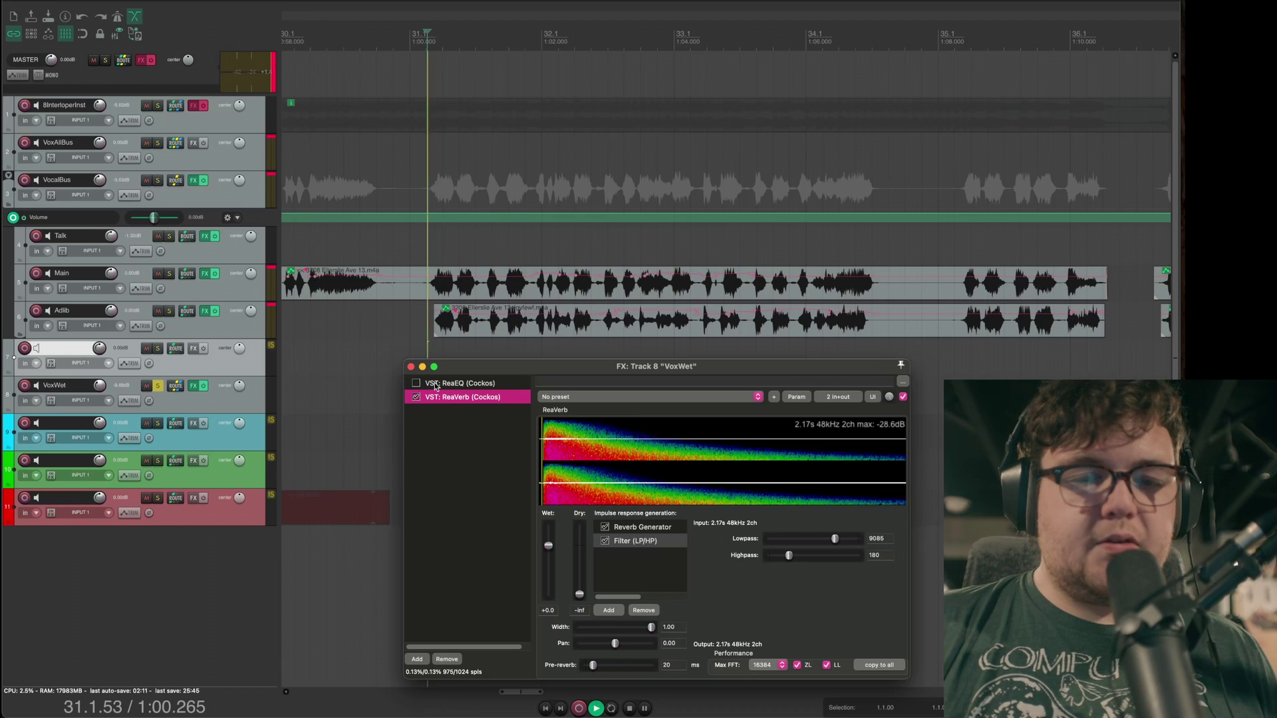
{"action": "key", "text": "space"}
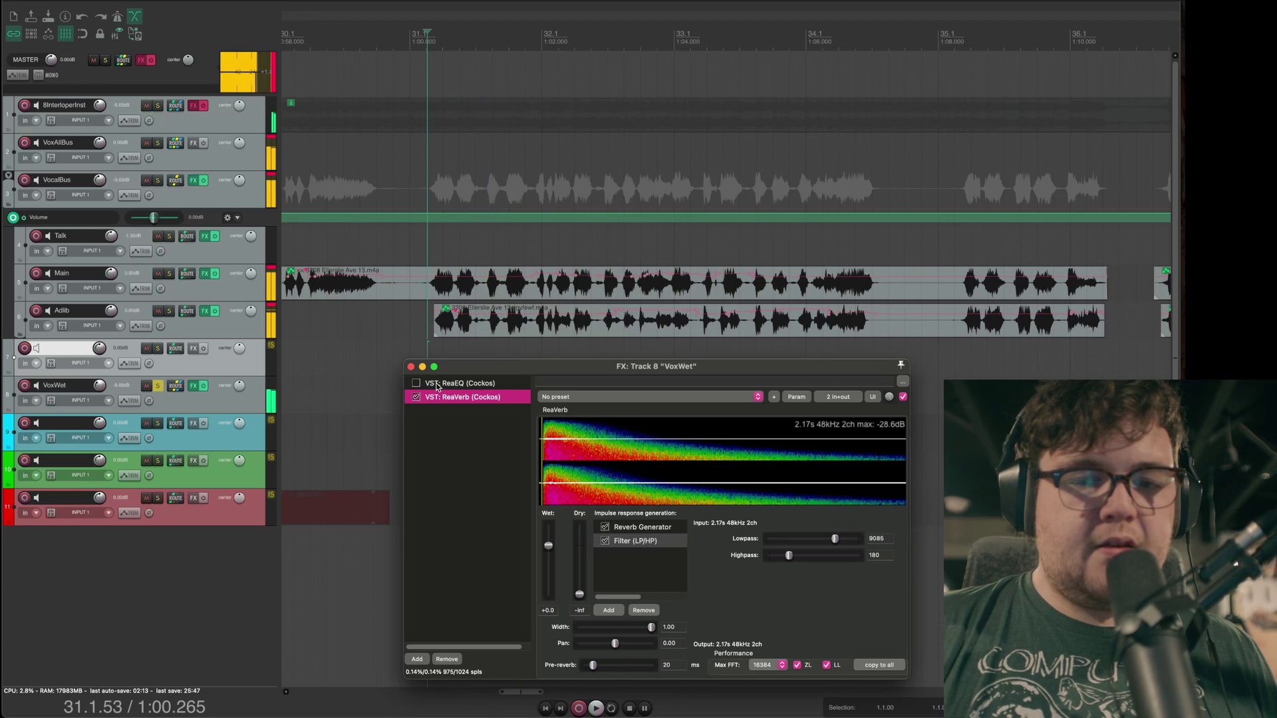
{"action": "left_click", "coordinate": [415, 383]}
{"action": "key", "text": "space"}
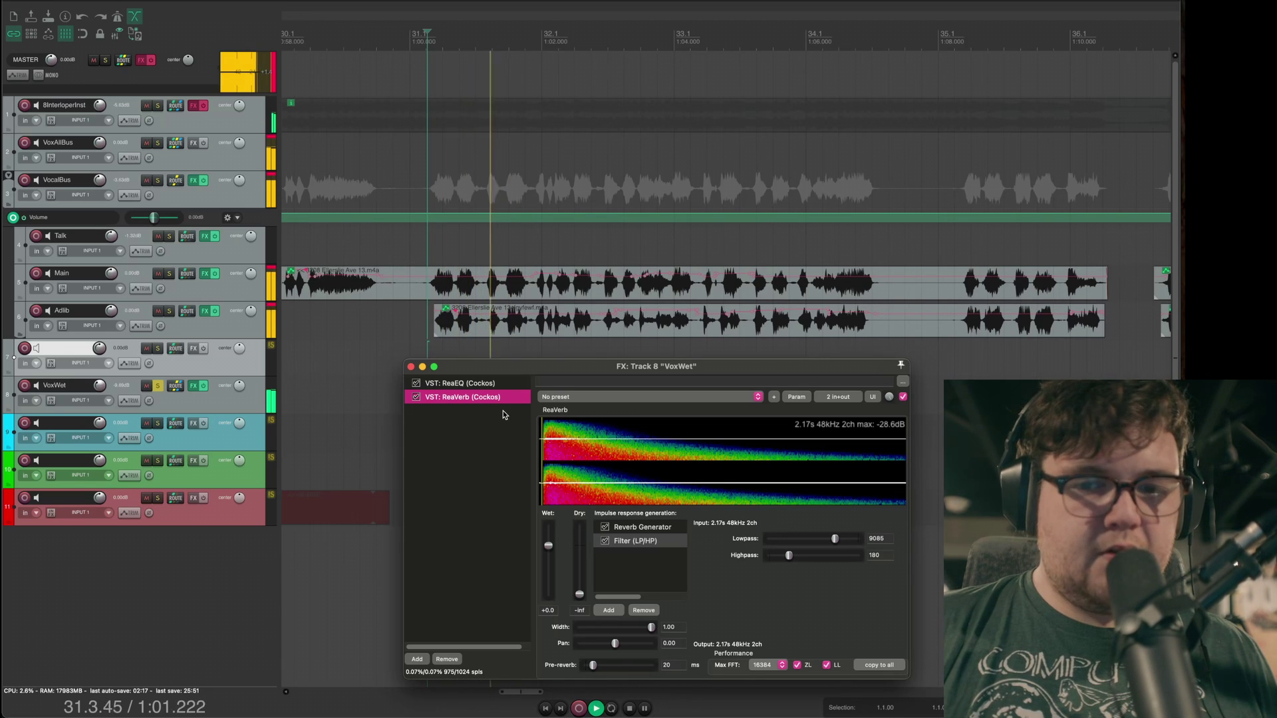
{"action": "key", "text": "space"}
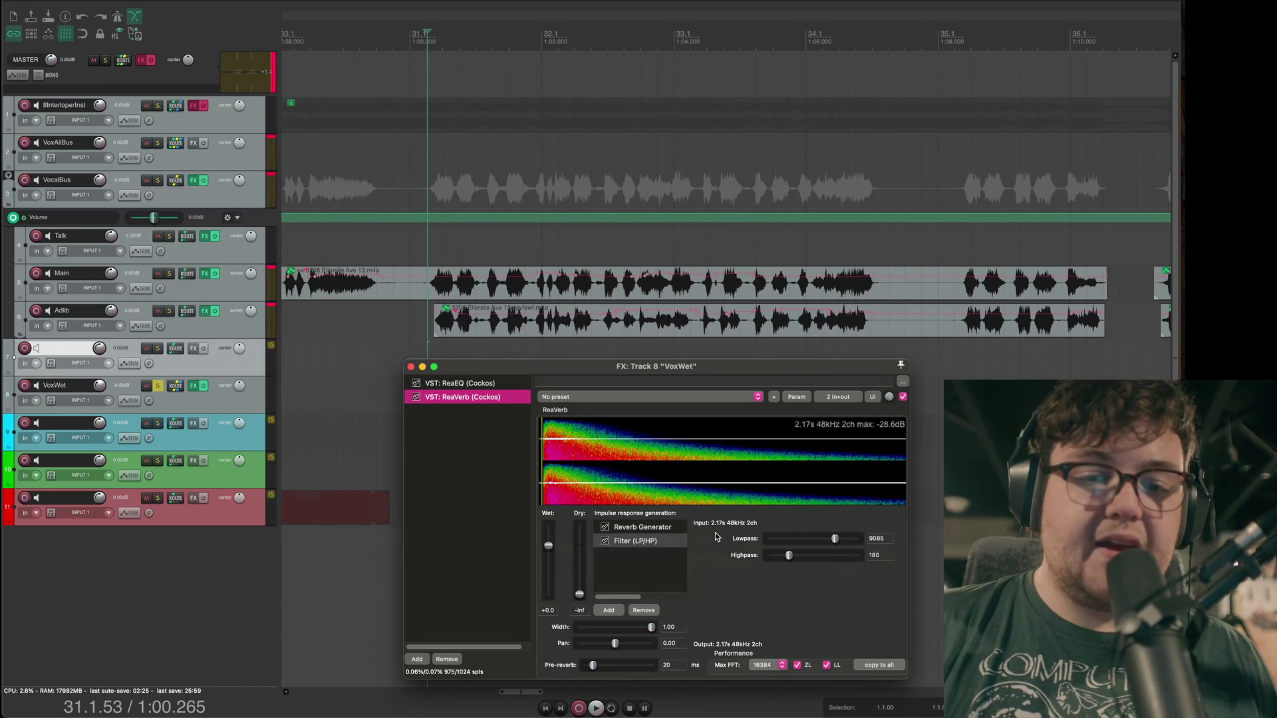
Step: Show the settings of ReaVerb's Filter (LP/HP) and Reverb Generator, and move the FX window higher over the arrangement
{"action": "left_click", "coordinate": [665, 541]}
{"action": "left_click", "coordinate": [664, 527]}
{"action": "left_click_drag", "start_coordinate": [579, 377], "coordinate": [500, 294]}
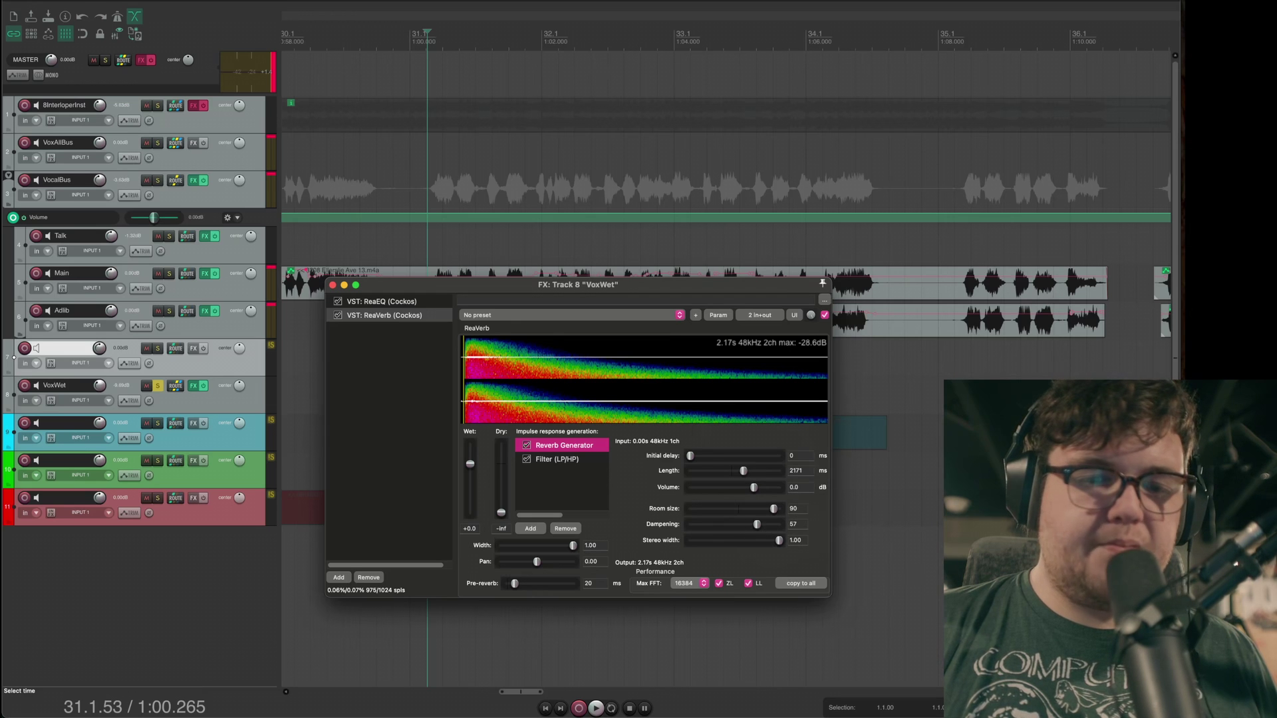
Step: Compare VoxWet's reverb with ReaVerb's Filter (LP/HP) disabled and re-enabled, playing from 31.1.53 each time
{"action": "left_click", "coordinate": [527, 459]}
{"action": "key", "text": "space"}
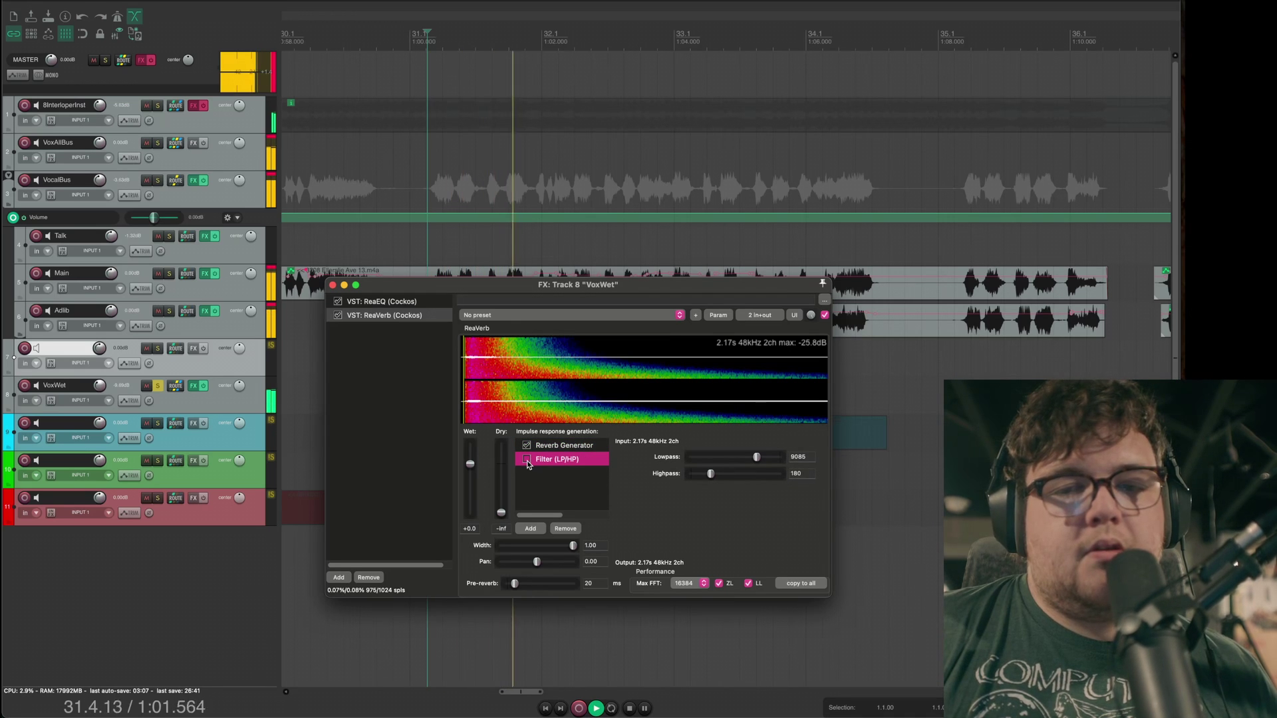
{"action": "key", "text": "space"}
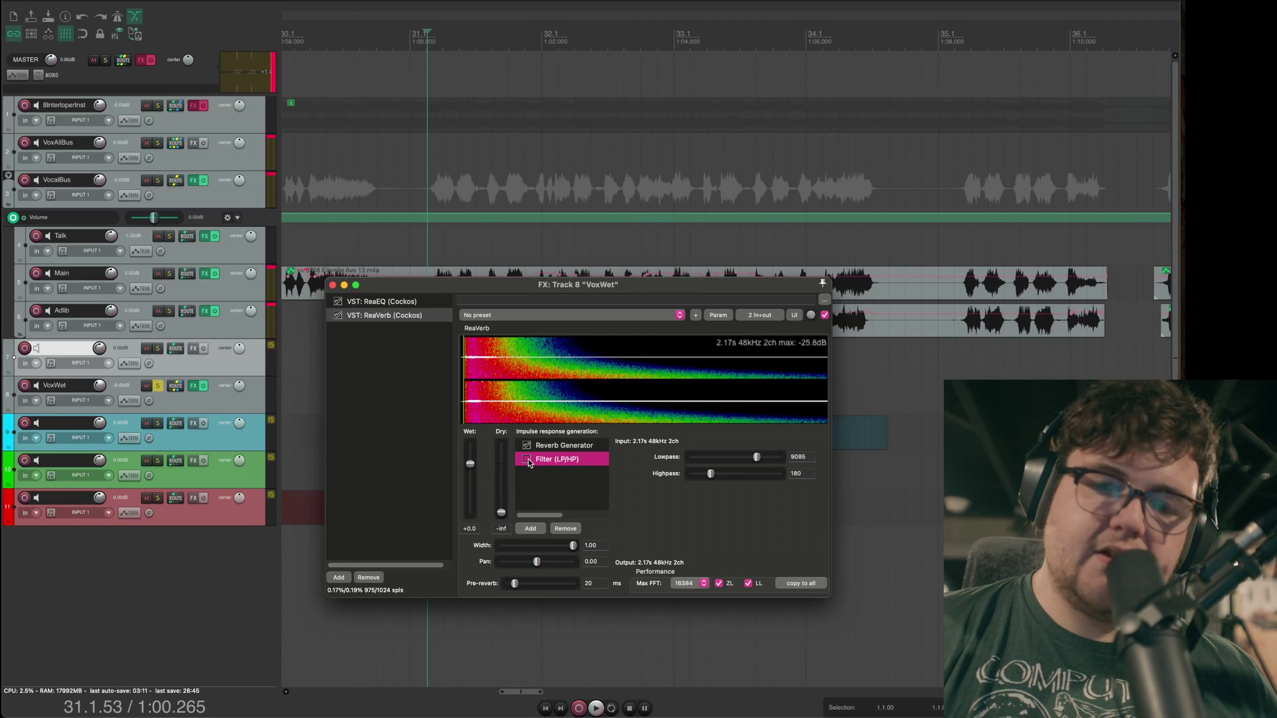
{"action": "left_click", "coordinate": [528, 458]}
{"action": "key", "text": "space"}
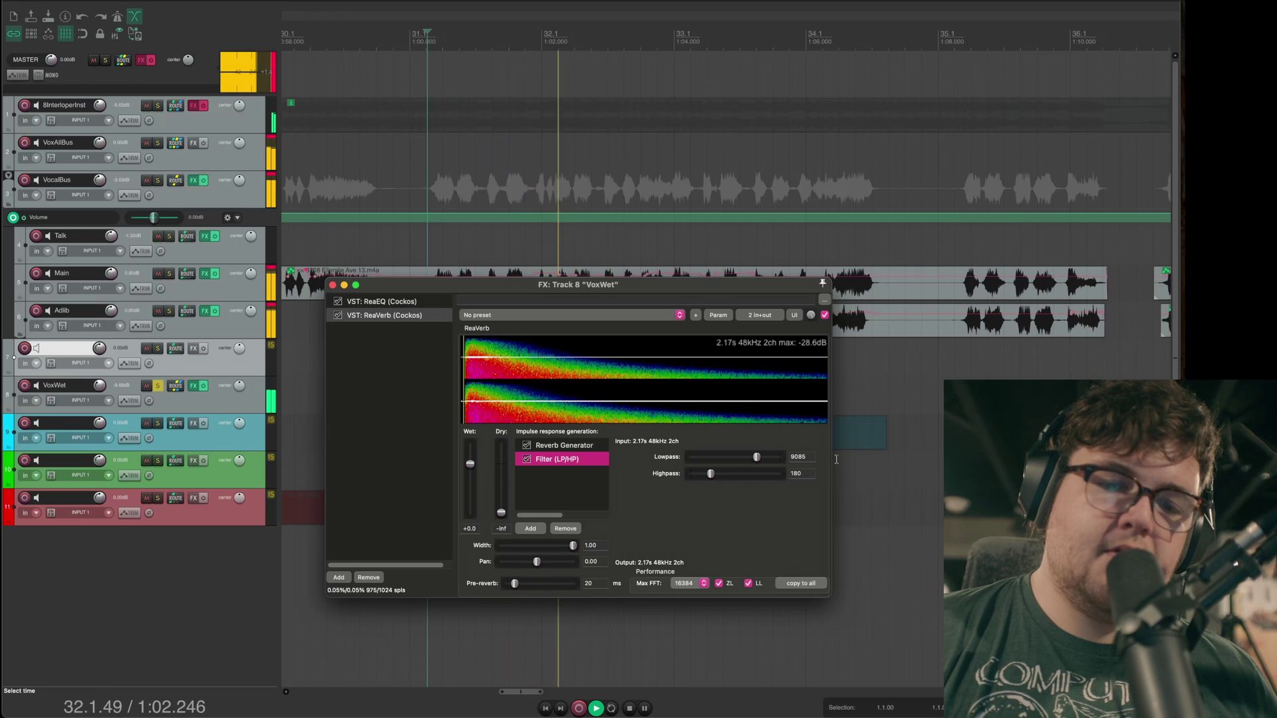
{"action": "key", "text": "space"}
Step: Add a second ReaEQ after ReaVerb in VoxWet's FX chain
{"action": "right_click", "coordinate": [412, 375]}
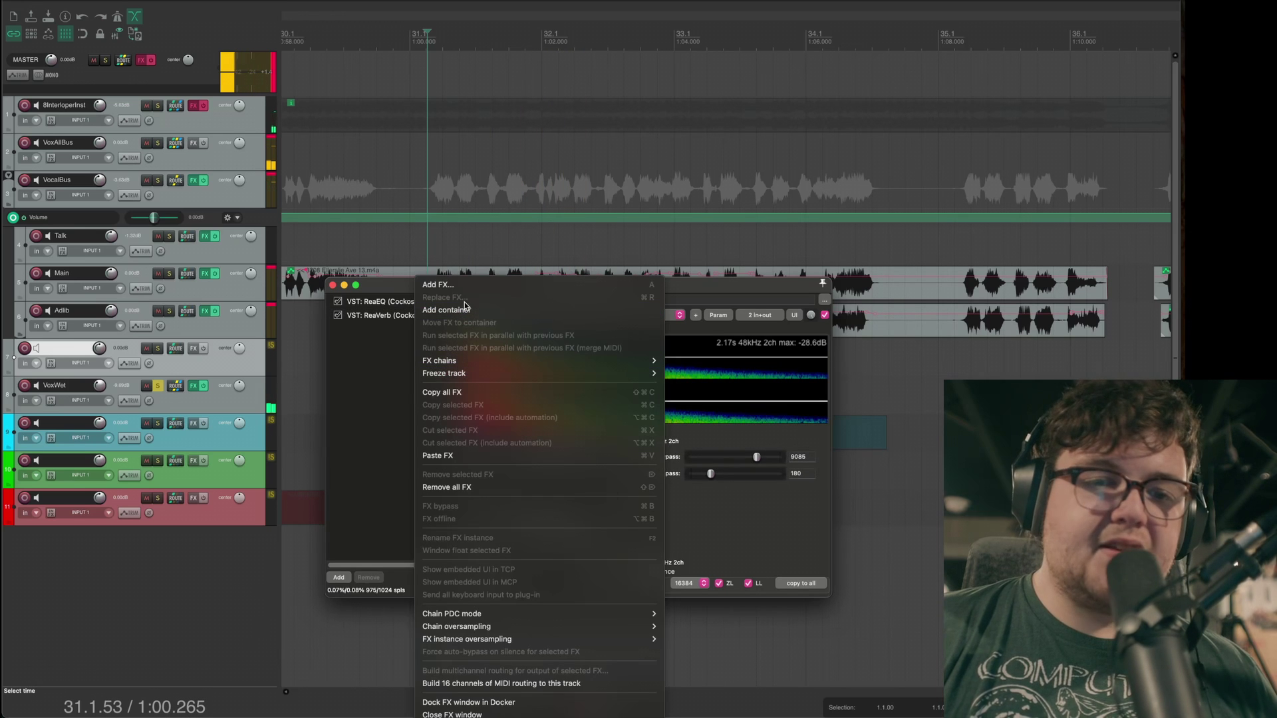
{"action": "left_click", "coordinate": [688, 469]}
{"action": "type", "text": "reae"}
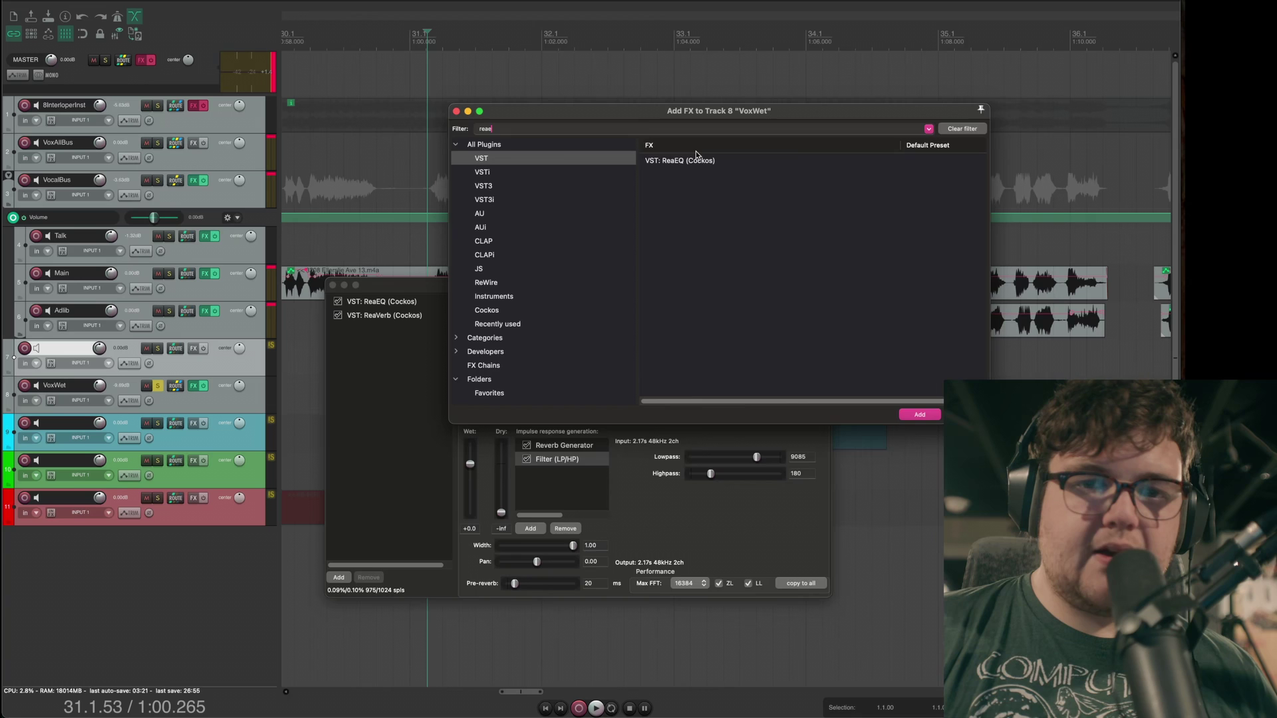
{"action": "key", "text": "Return"}
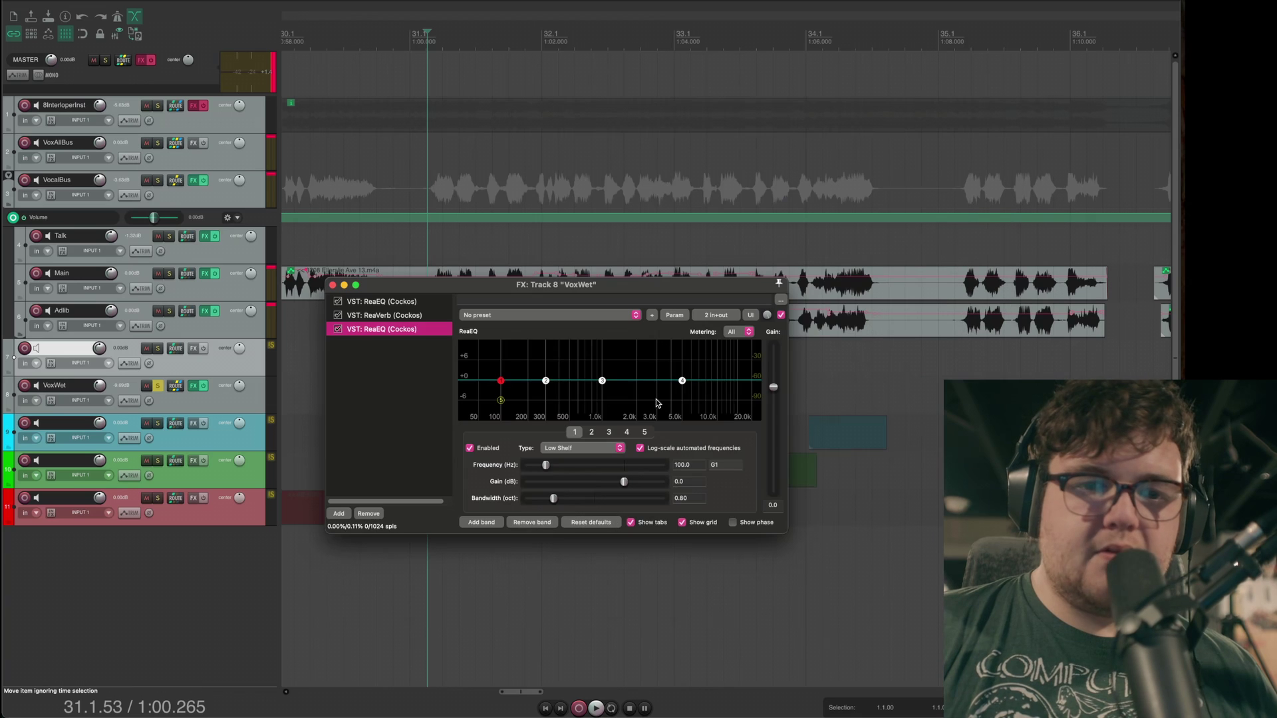
Step: Boost band 3 of the new ReaEQ by about 4.8 dB near 8670 Hz and narrow its bandwidth to about 0.31 octaves
{"action": "left_click", "coordinate": [600, 379]}
{"action": "left_click_drag", "start_coordinate": [582, 498], "coordinate": [546, 498]}
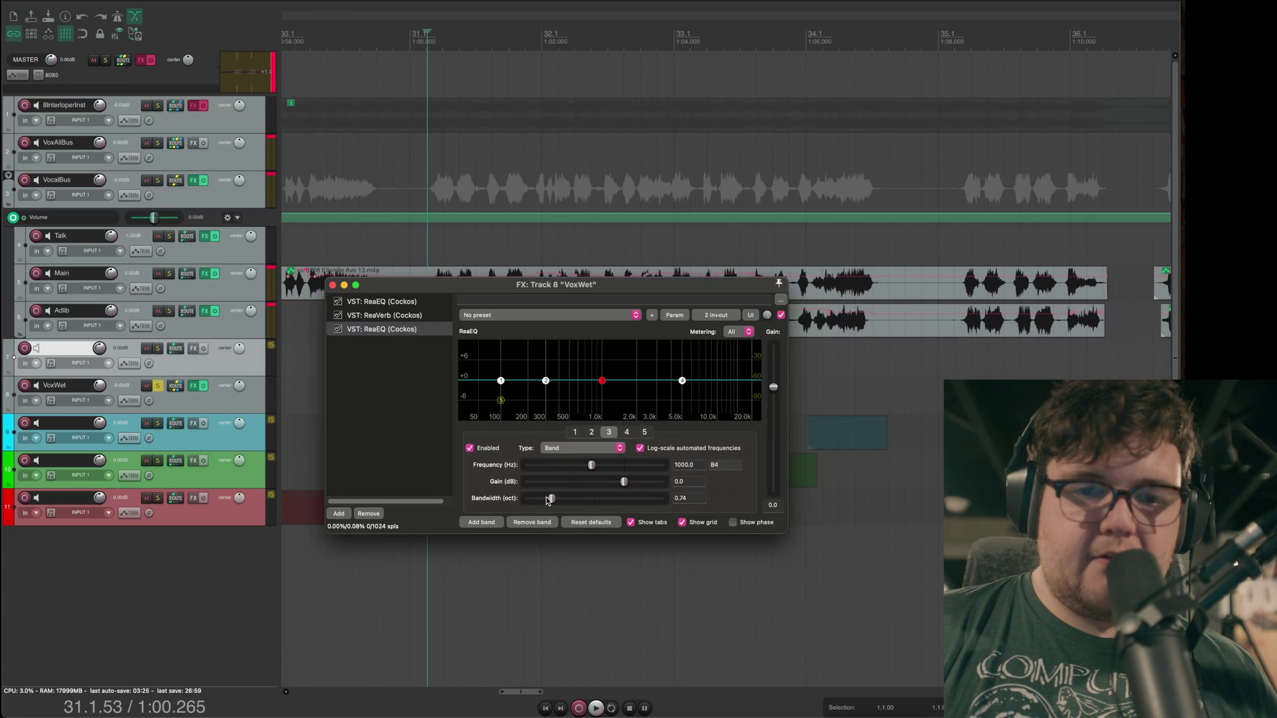
{"action": "key", "text": "space"}
{"action": "key", "text": "space"}
{"action": "left_click_drag", "start_coordinate": [603, 381], "coordinate": [680, 369]}
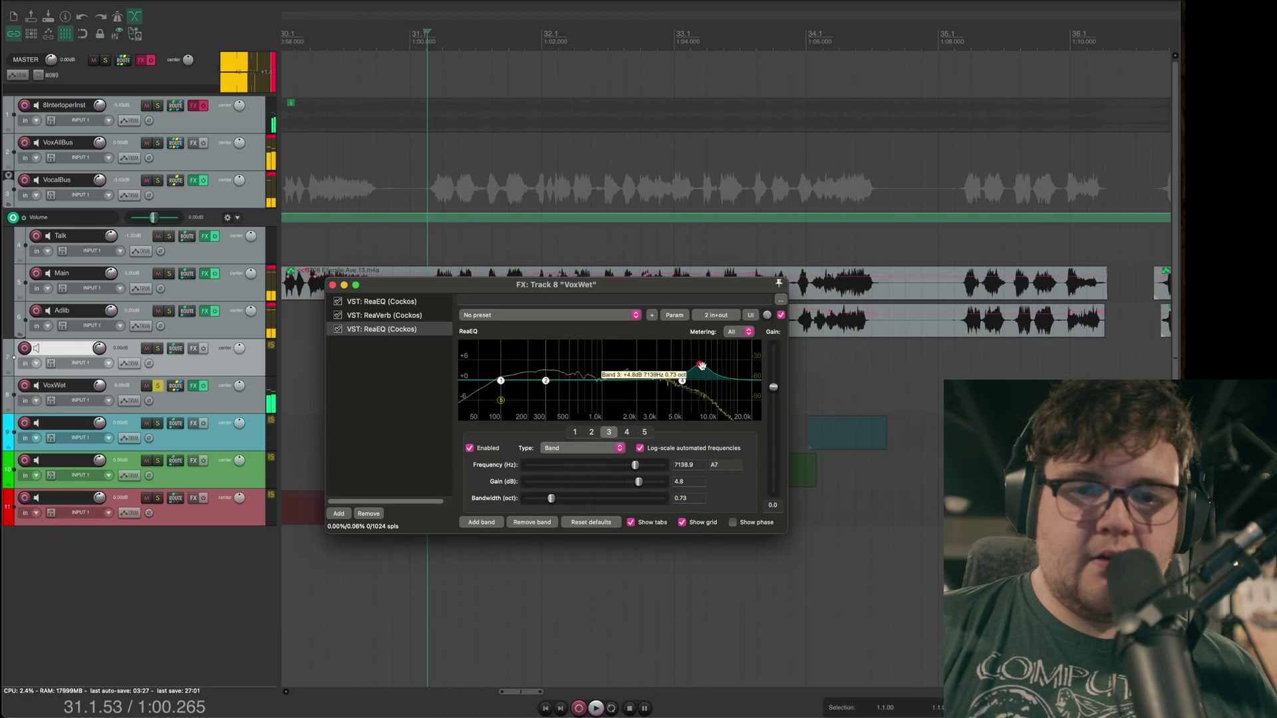
{"action": "left_click_drag", "start_coordinate": [550, 498], "coordinate": [532, 503]}
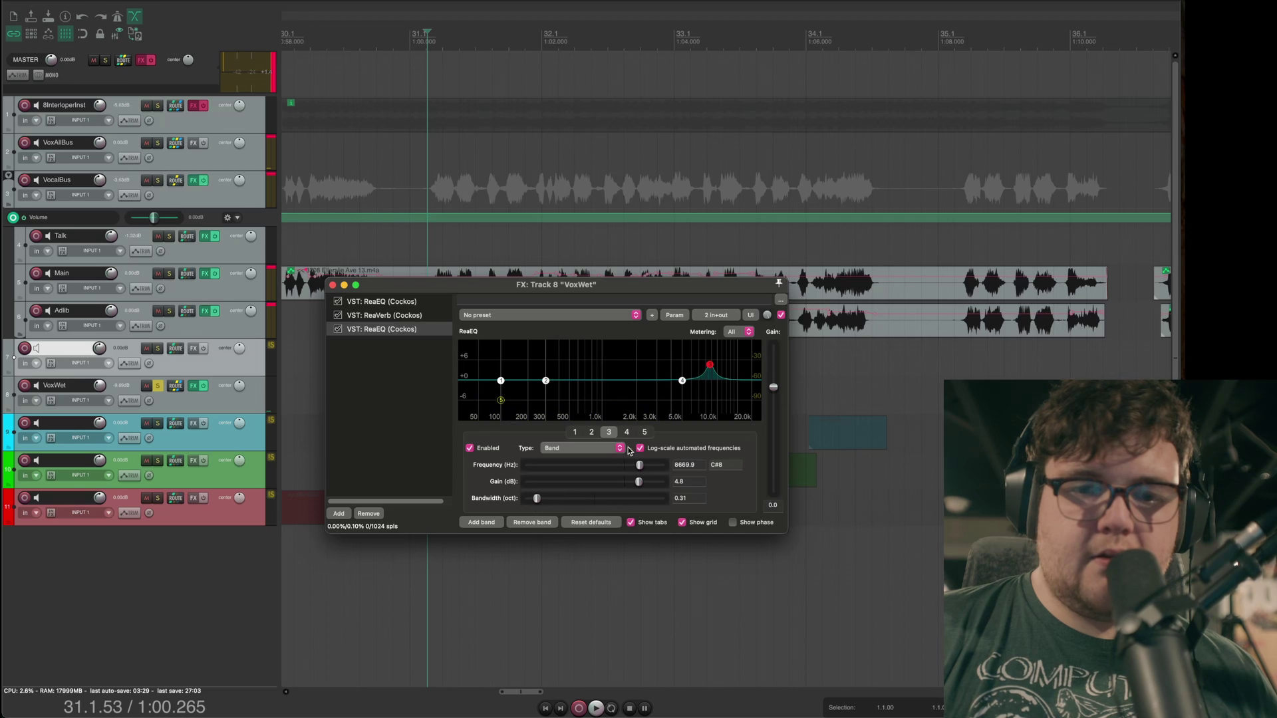
Step: Turn band 3 into a cut of about -6.0 dB near 9285 Hz and play VoxWet with it
{"action": "key", "text": "space"}
{"action": "key", "text": "space"}
{"action": "left_click_drag", "start_coordinate": [710, 365], "coordinate": [713, 401]}
{"action": "key", "text": "space"}
{"action": "key", "text": "space"}
{"action": "key", "text": "space"}
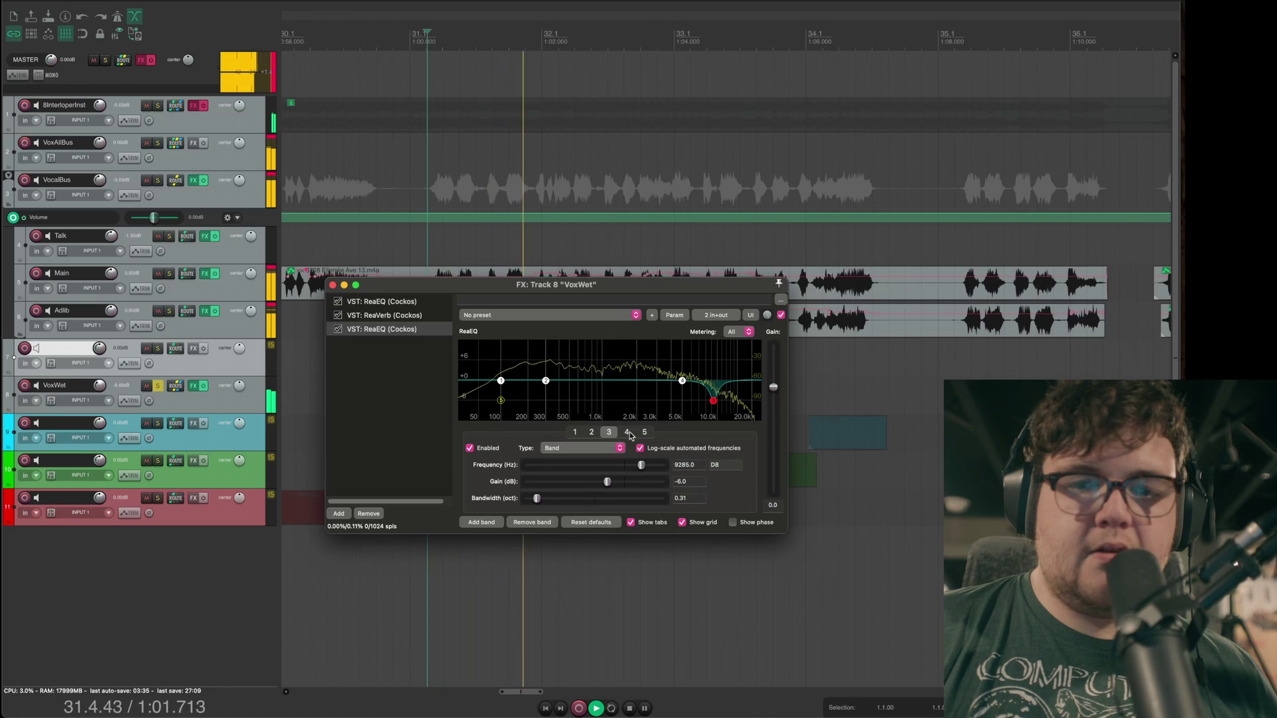
Step: Compare VoxWet with the post-reverb ReaEQ bypassed and enabled, playing from 31.1.53
{"action": "left_click", "coordinate": [338, 329]}
{"action": "key", "text": "space"}
{"action": "key", "text": "space"}
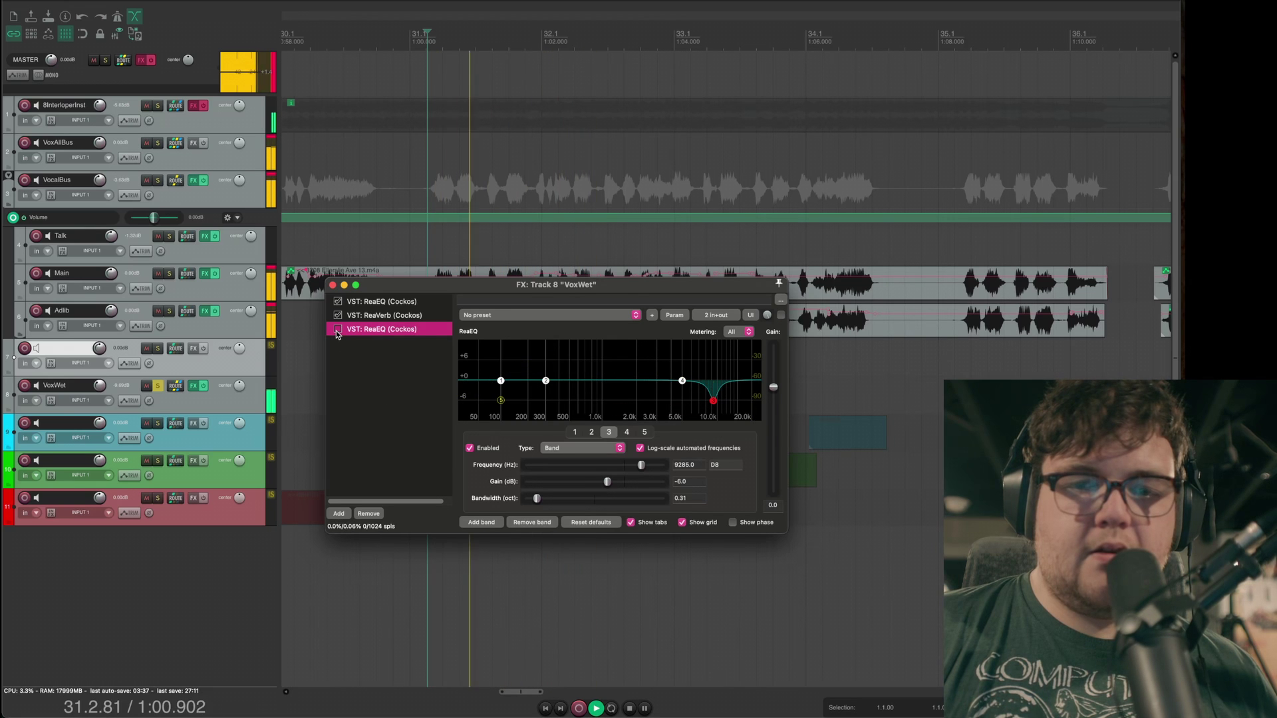
{"action": "left_click", "coordinate": [338, 329]}
{"action": "key", "text": "space"}
{"action": "key", "text": "space"}
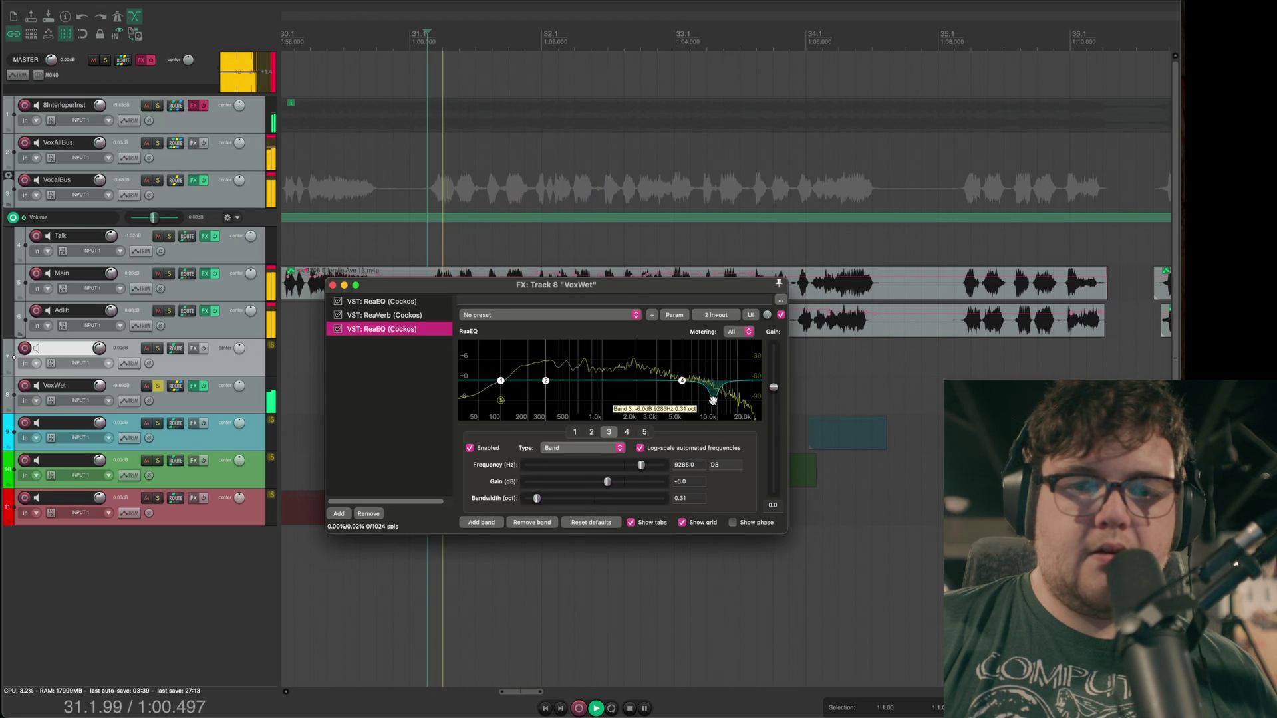
Step: Shift band 3's cut to about -7.3 dB at 7912 Hz and compare playback with this ReaEQ bypassed and enabled
{"action": "left_click_drag", "start_coordinate": [712, 399], "coordinate": [704, 404]}
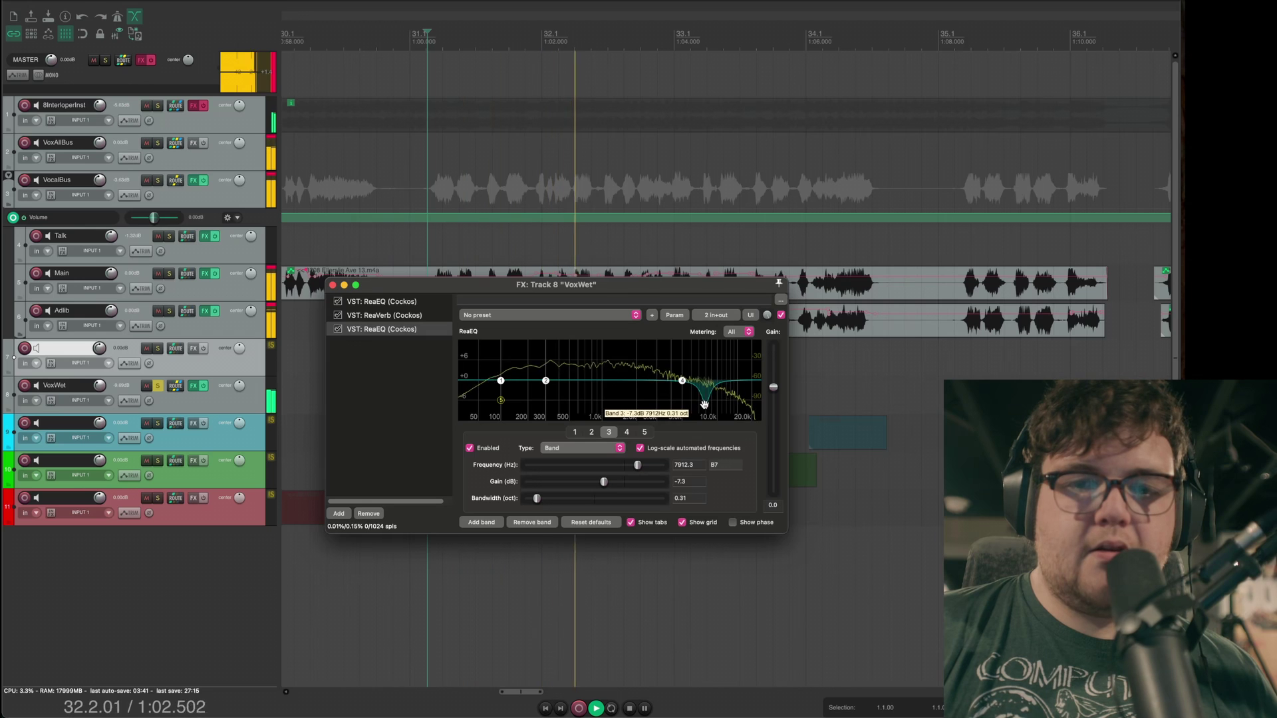
{"action": "key", "text": "space"}
{"action": "key", "text": "space"}
{"action": "left_click", "coordinate": [337, 329]}
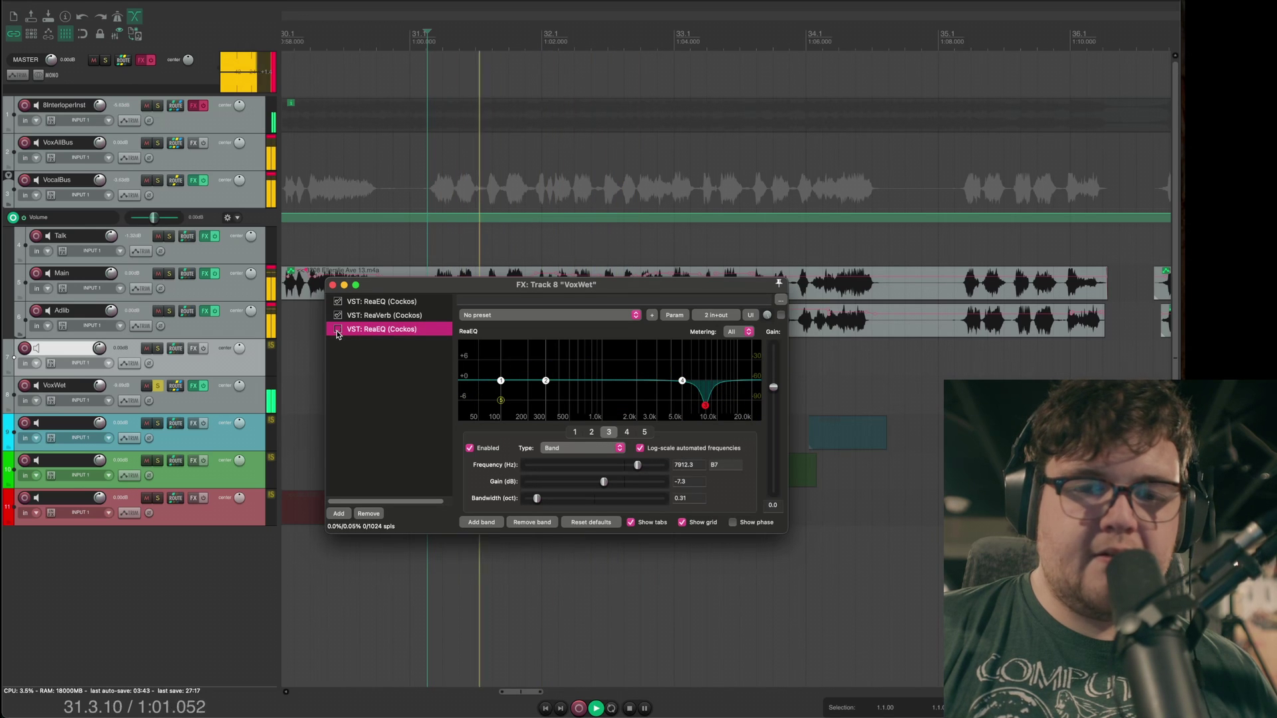
{"action": "left_click", "coordinate": [337, 329]}
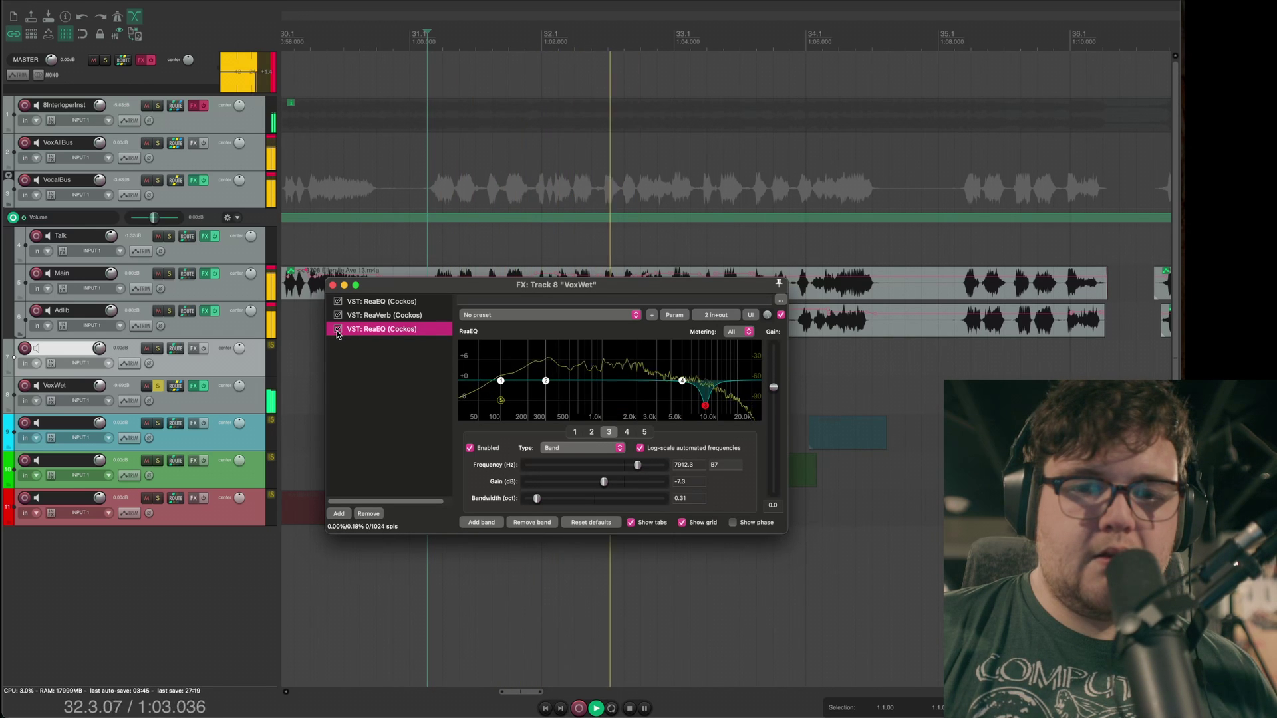
Step: Remove the post-reverb ReaEQ from VoxWet and close the FX chain
{"action": "key", "text": "space"}
{"action": "key", "text": "Delete"}
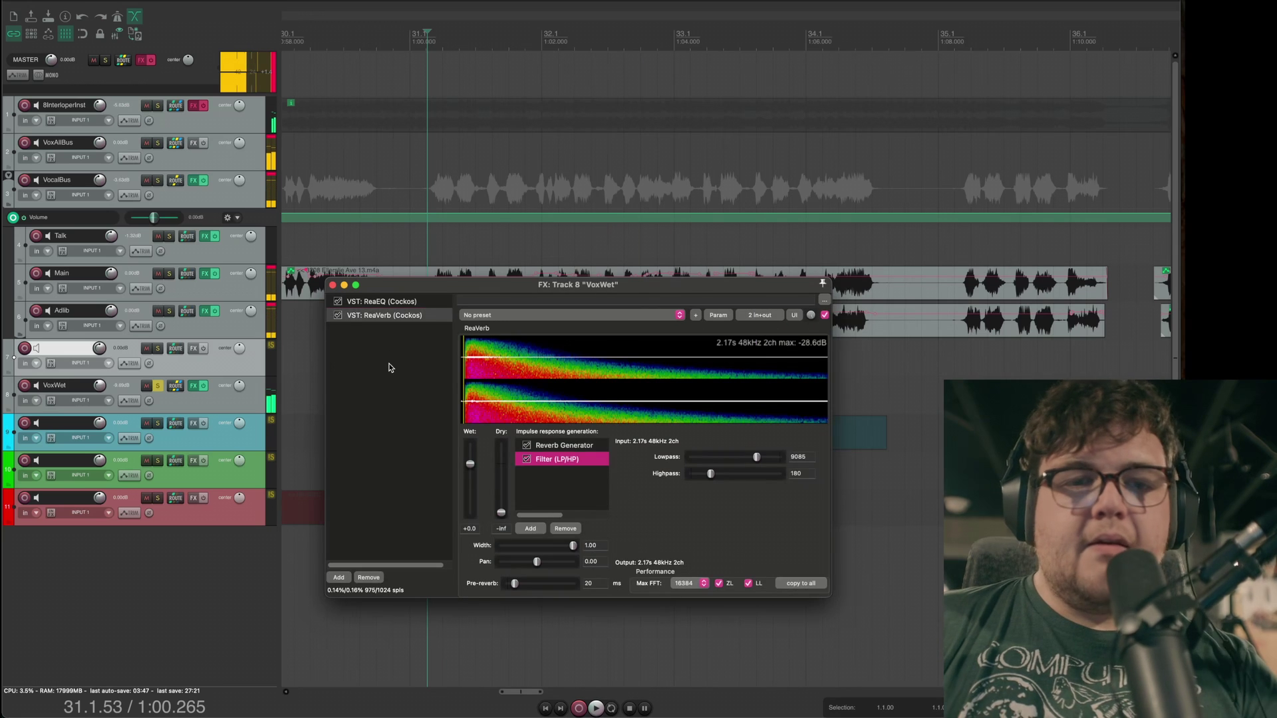
{"action": "key", "text": "Escape"}
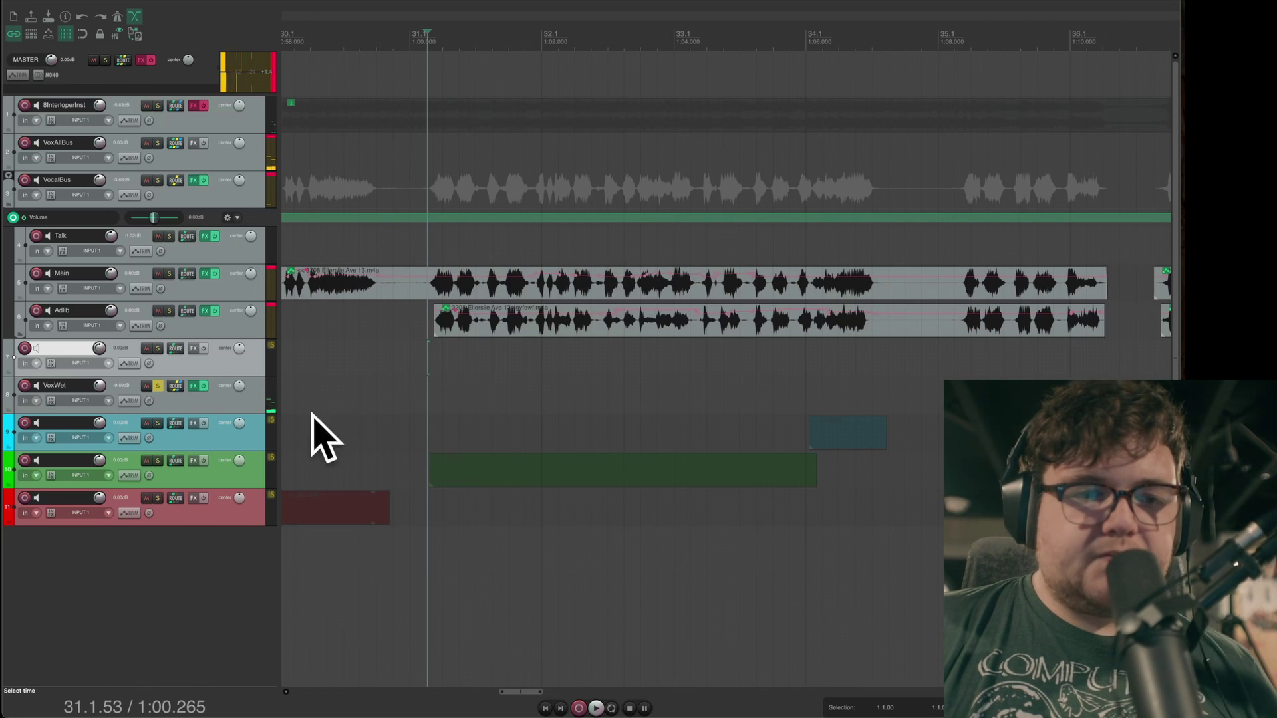
Step: Solo VocalBus instead of VoxWet and play it from 31.1.53
{"action": "left_click", "coordinate": [158, 388]}
{"action": "left_click", "coordinate": [157, 180]}
{"action": "key", "text": "space"}
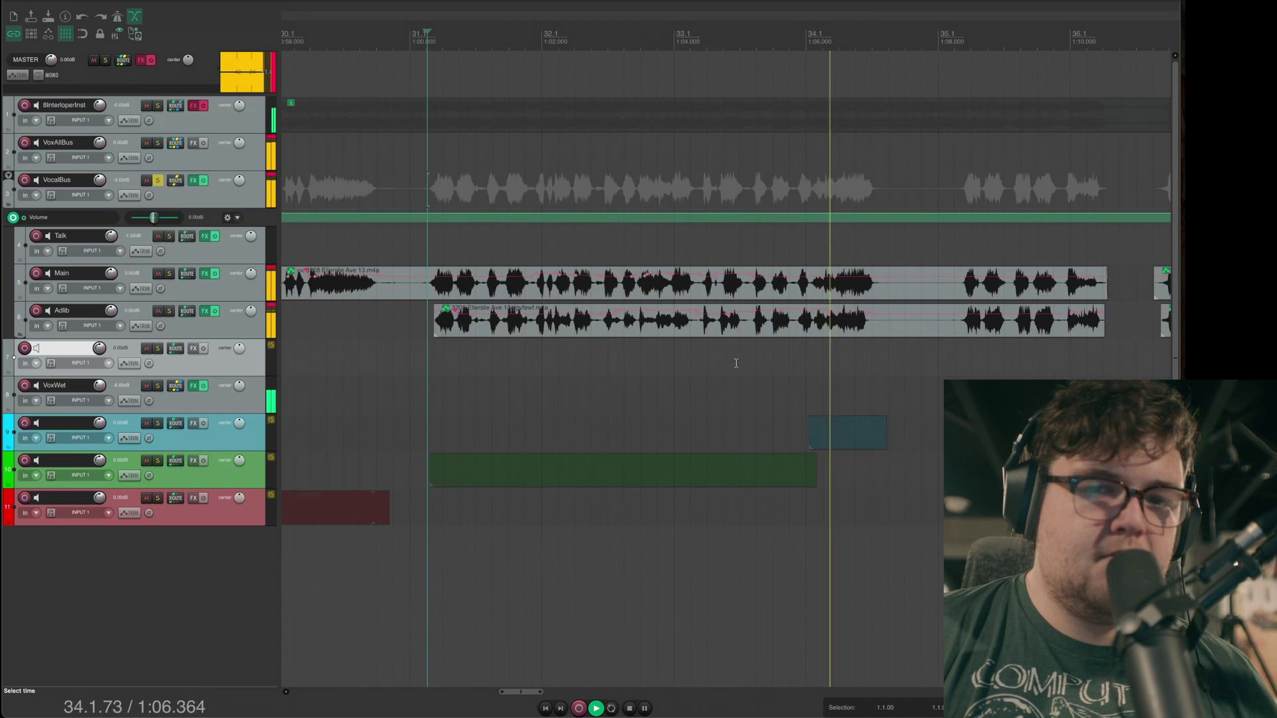
{"action": "key", "text": "space"}
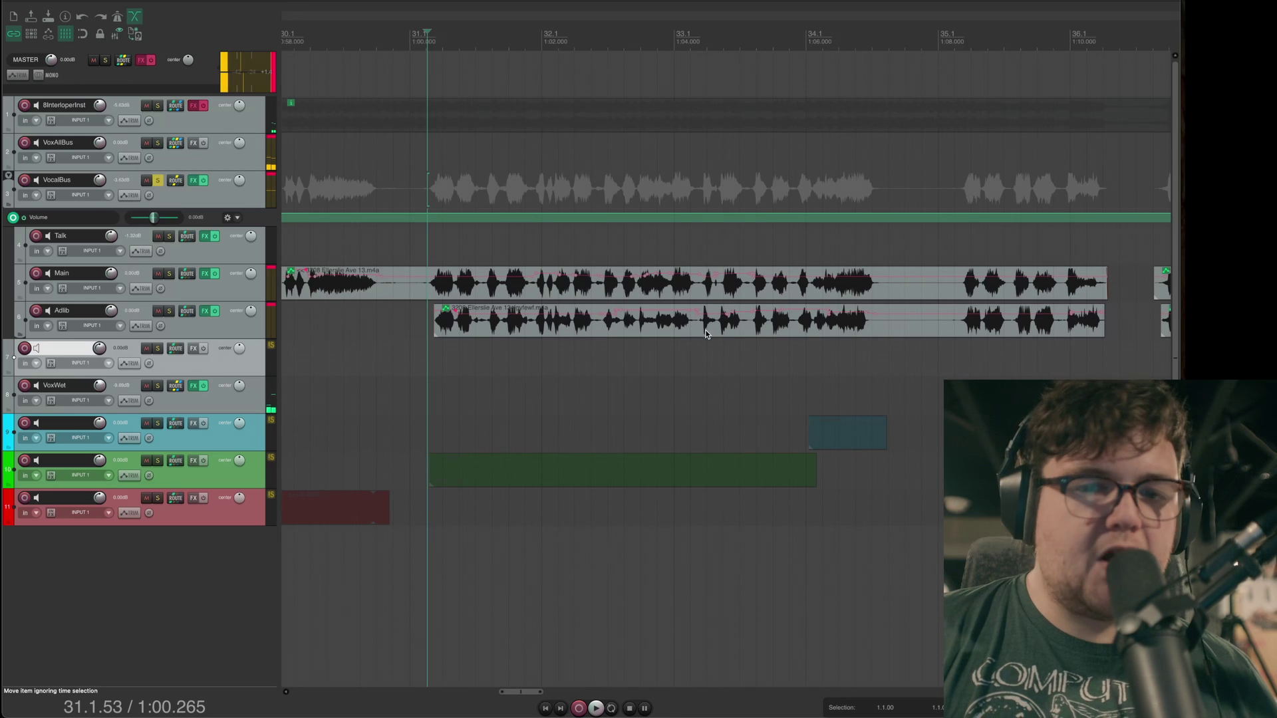
Step: Place the edit cursor at about 31.1.55, clear VocalBus's solo, and play the full mix from there
{"action": "left_click", "coordinate": [715, 284]}
{"action": "scroll", "coordinate": [714, 313], "scroll_direction": "up", "scroll_amount": 3}
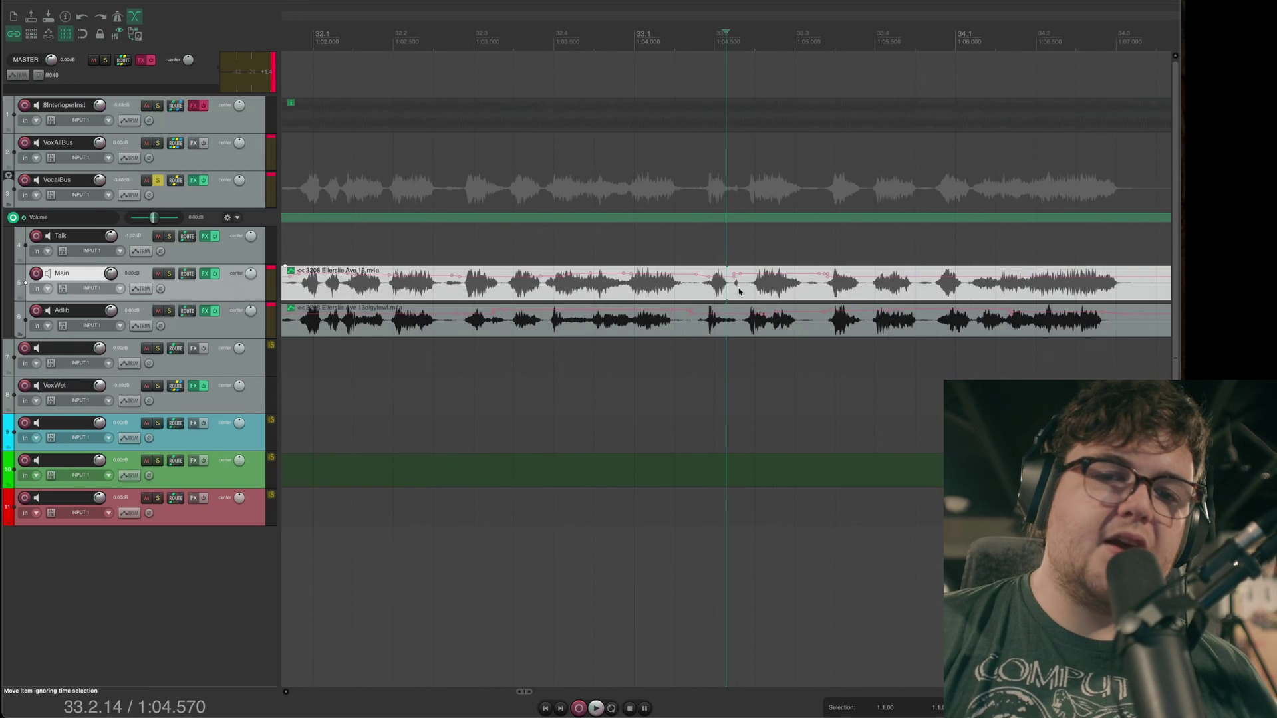
{"action": "scroll", "coordinate": [475, 286], "scroll_direction": "down", "scroll_amount": 3}
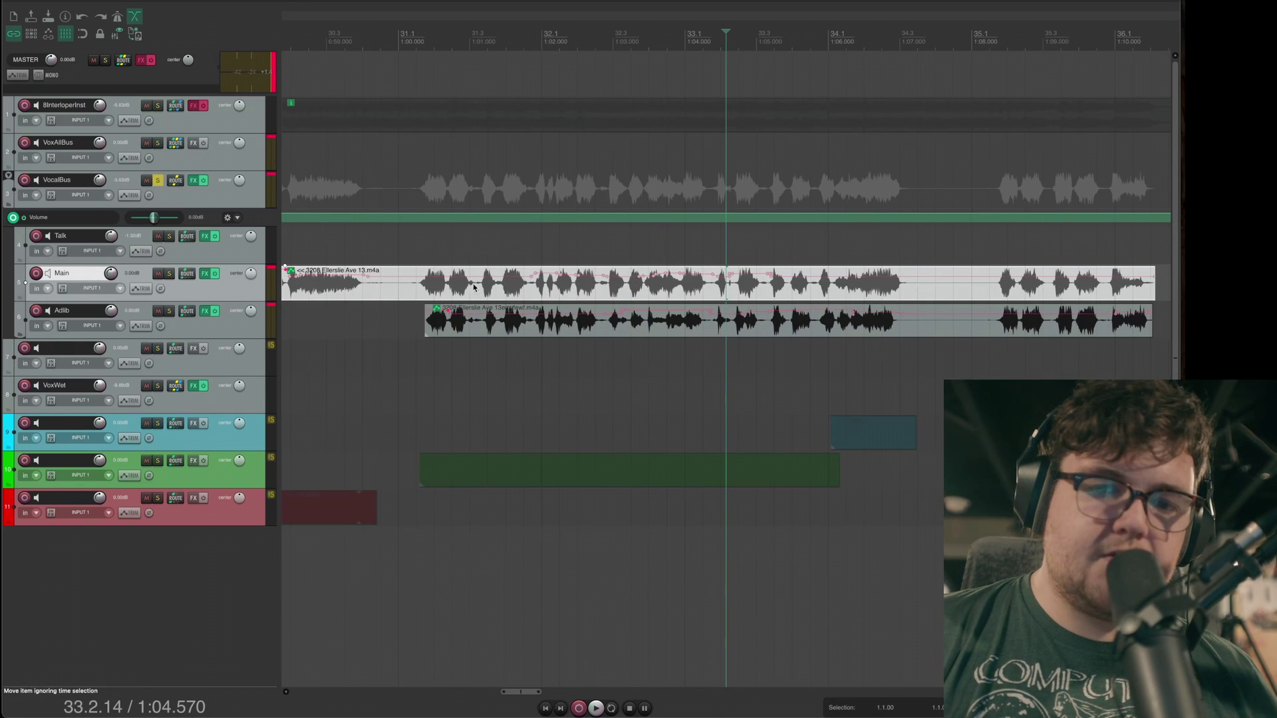
{"action": "left_click", "coordinate": [417, 246]}
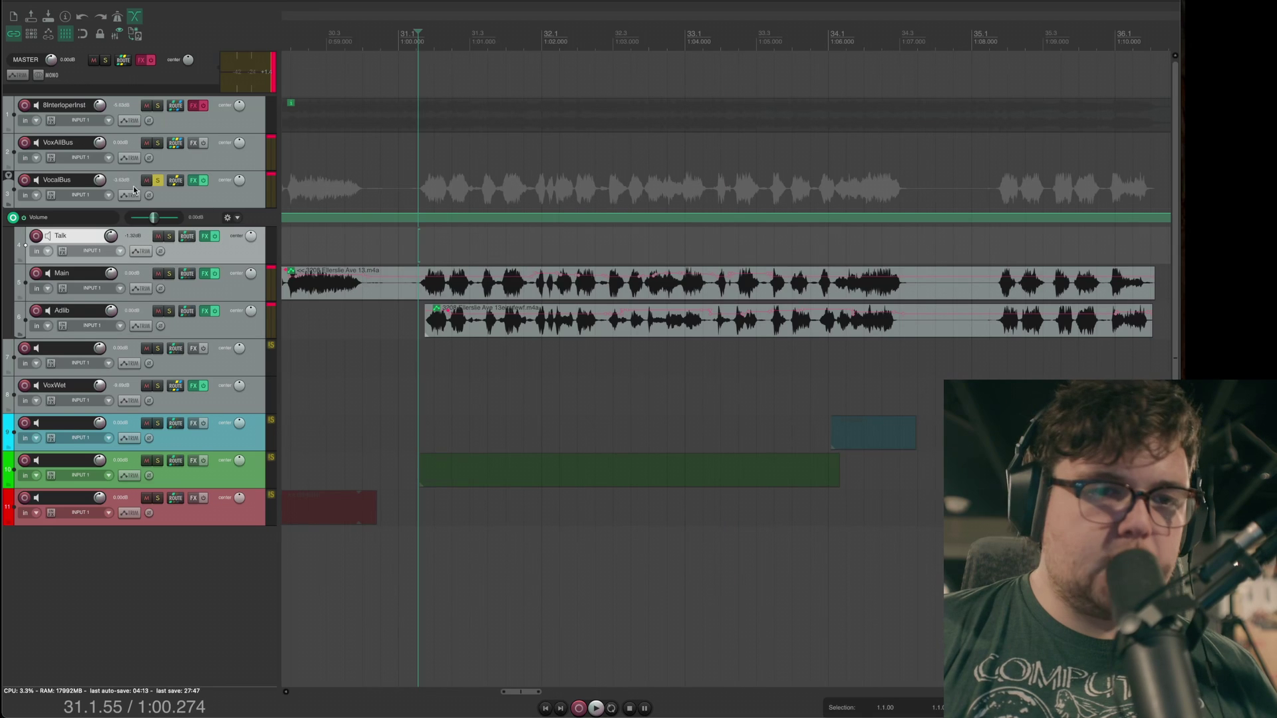
{"action": "left_click", "coordinate": [157, 180]}
{"action": "left_click", "coordinate": [158, 181]}
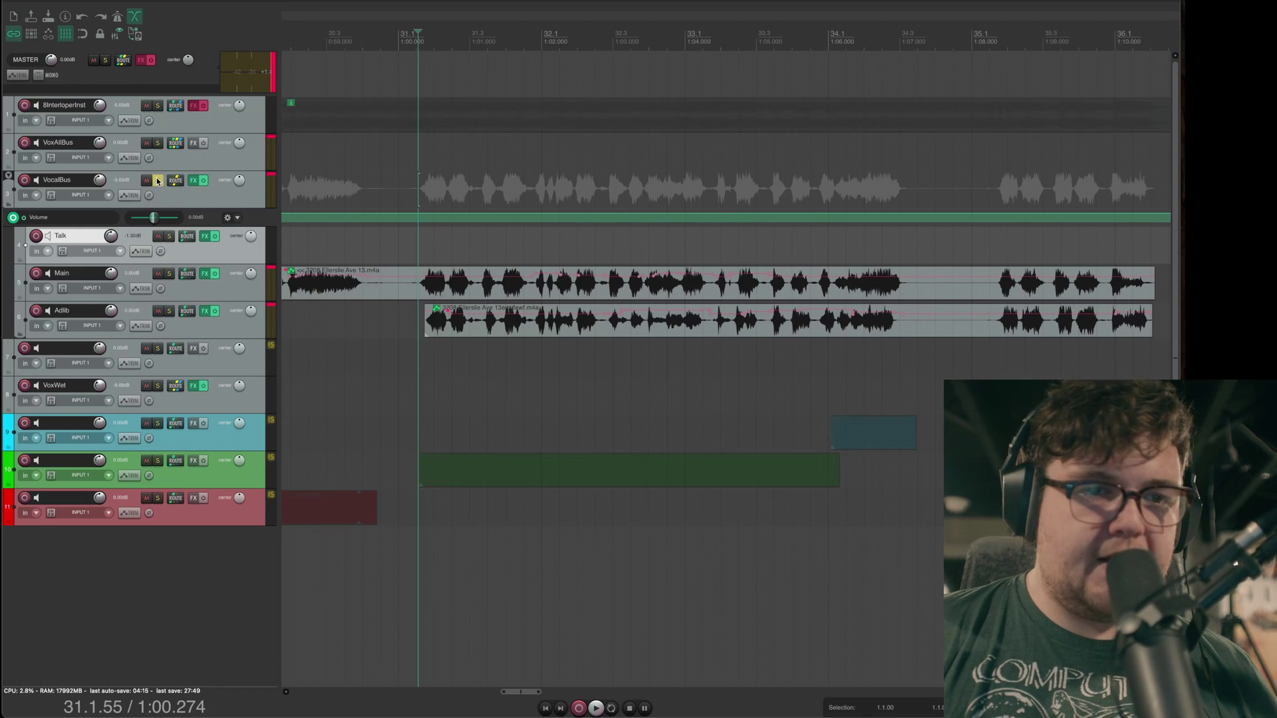
{"action": "left_click", "coordinate": [158, 180]}
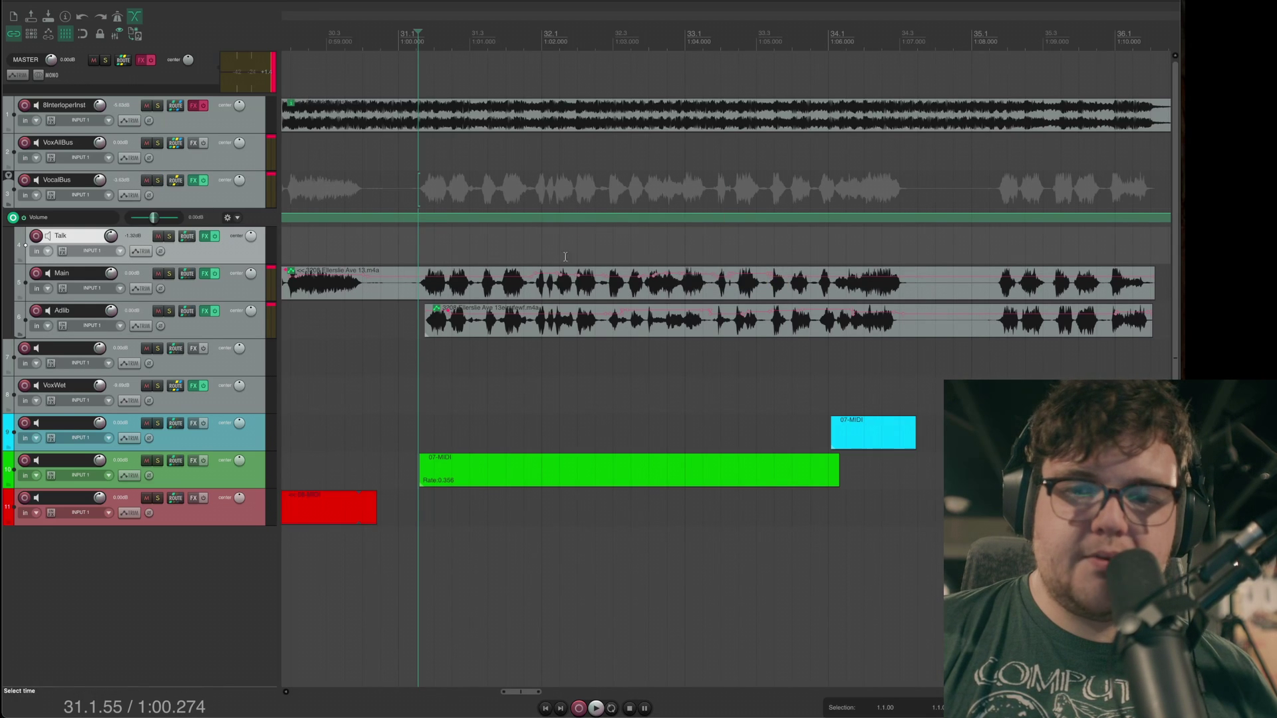
{"action": "scroll", "coordinate": [564, 257], "scroll_direction": "up", "scroll_amount": 3}
{"action": "key", "text": "space"}
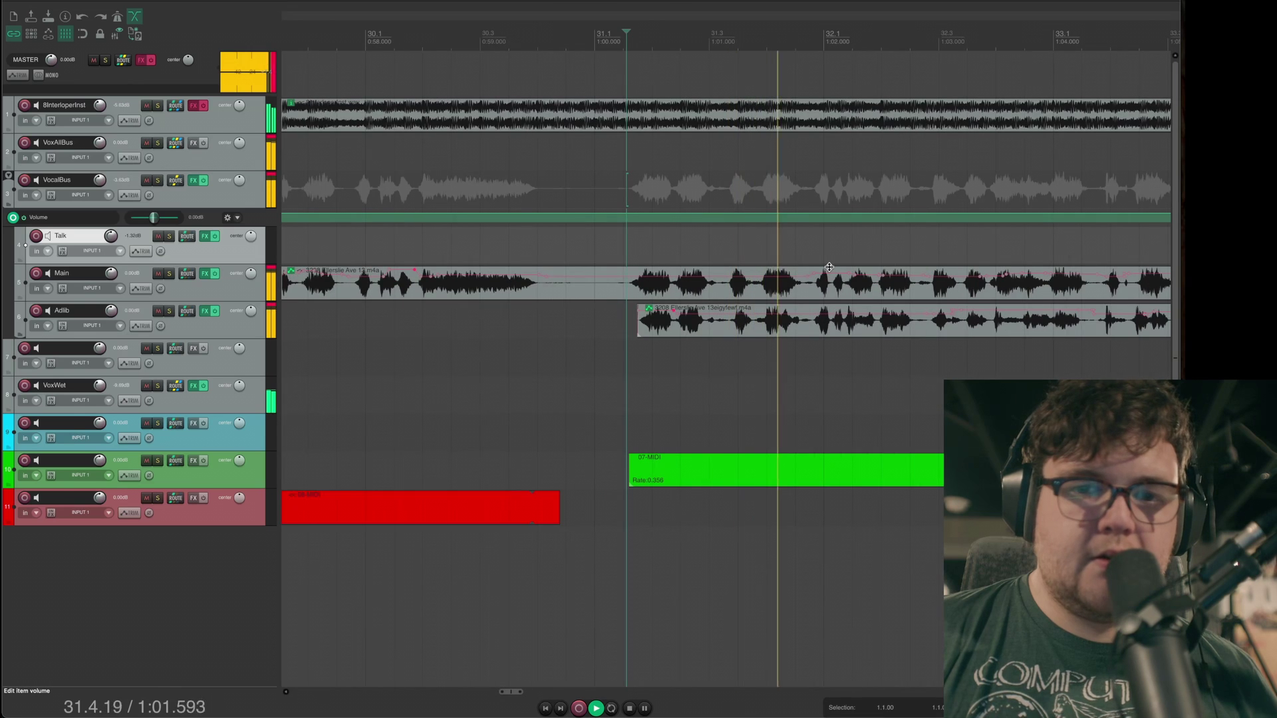
{"action": "scroll", "coordinate": [829, 267], "scroll_direction": "down", "scroll_amount": 3}
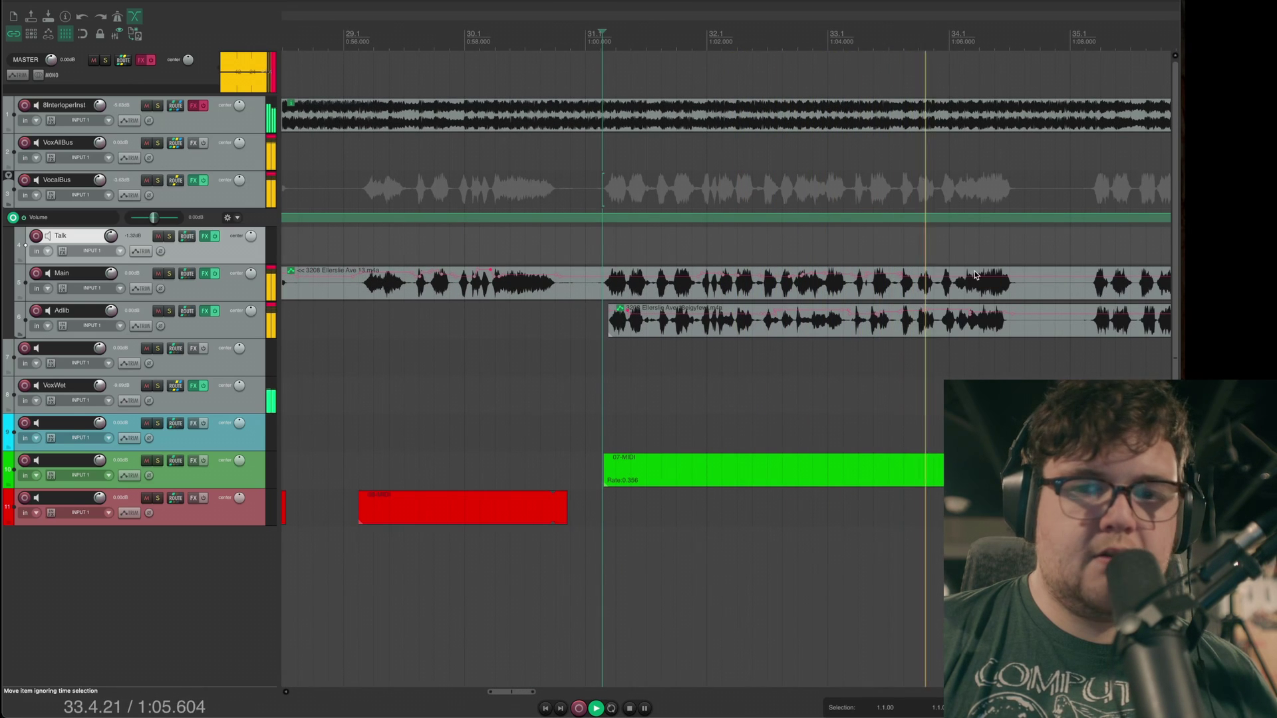
{"action": "key", "text": "space"}
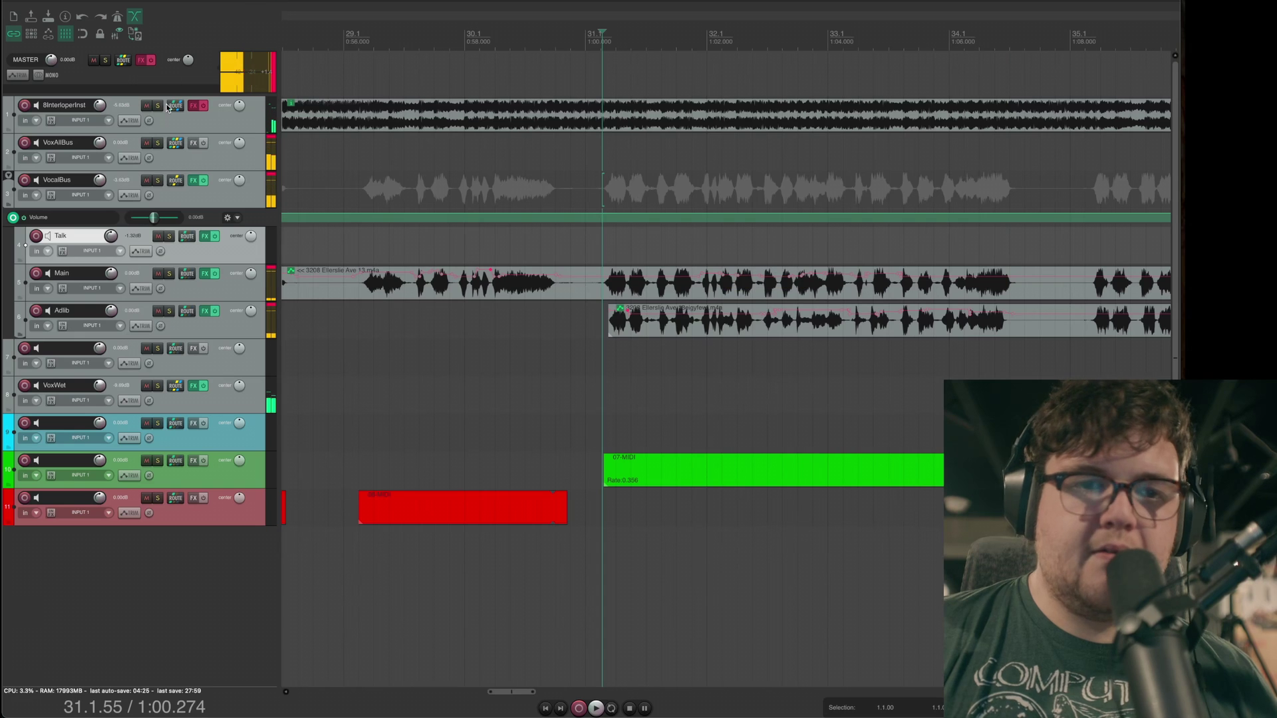
Step: Enable BInterloperInst's FX chain and open its ReaComp with the track soloed
{"action": "left_click", "coordinate": [194, 105]}
{"action": "left_click", "coordinate": [398, 237]}
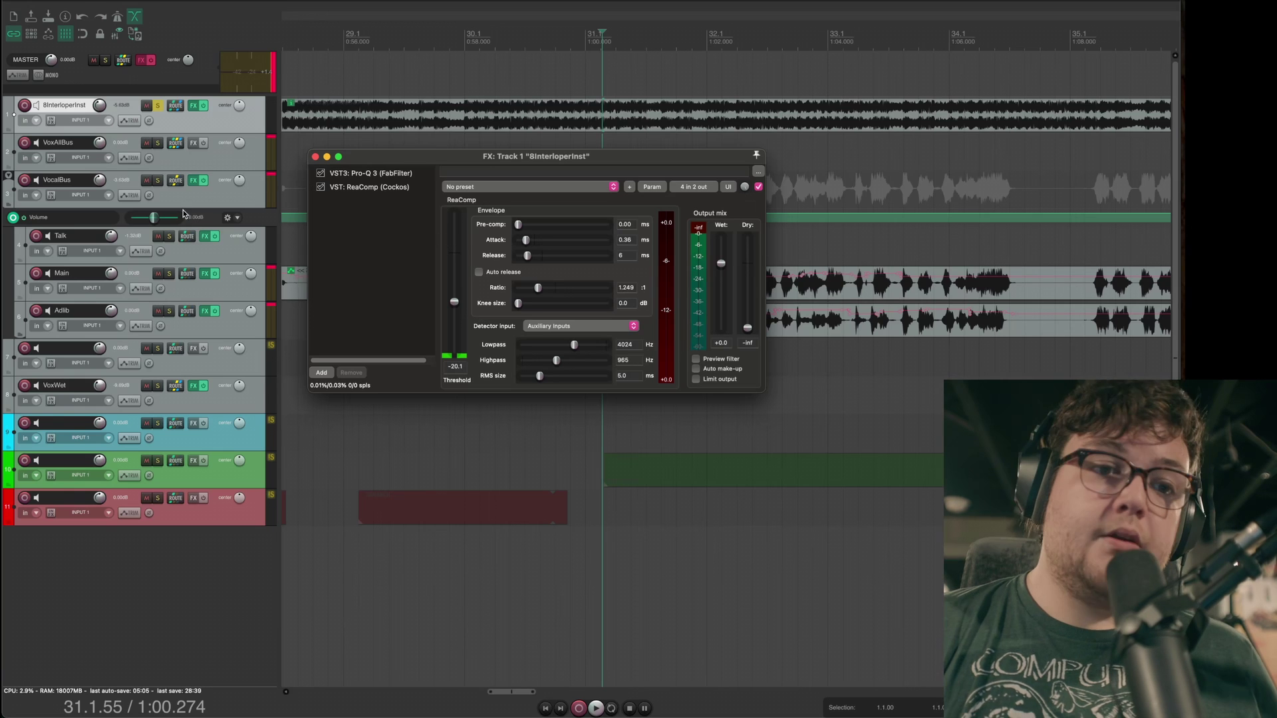
Step: Inspect BInterloperInst's routing, checking the destination channels of its VoxAllBus receive, and close the routing window
{"action": "left_click", "coordinate": [176, 106]}
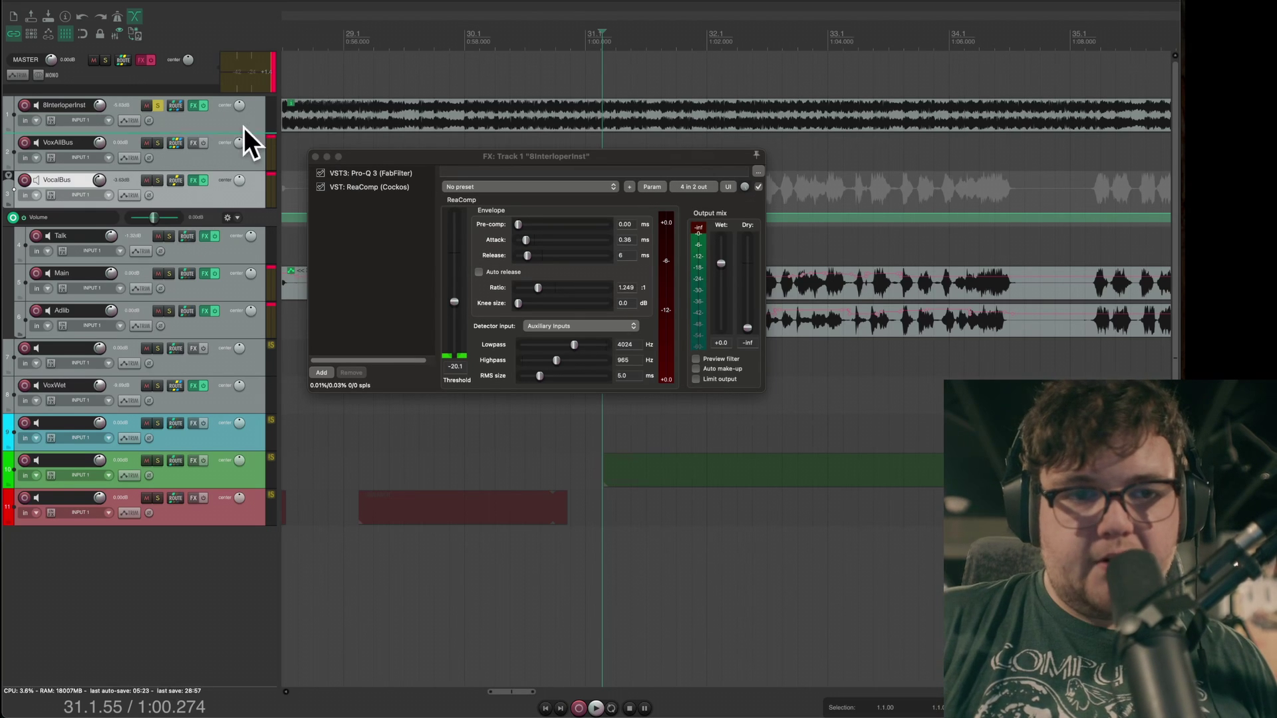
{"action": "left_click", "coordinate": [175, 105]}
{"action": "left_click", "coordinate": [569, 233]}
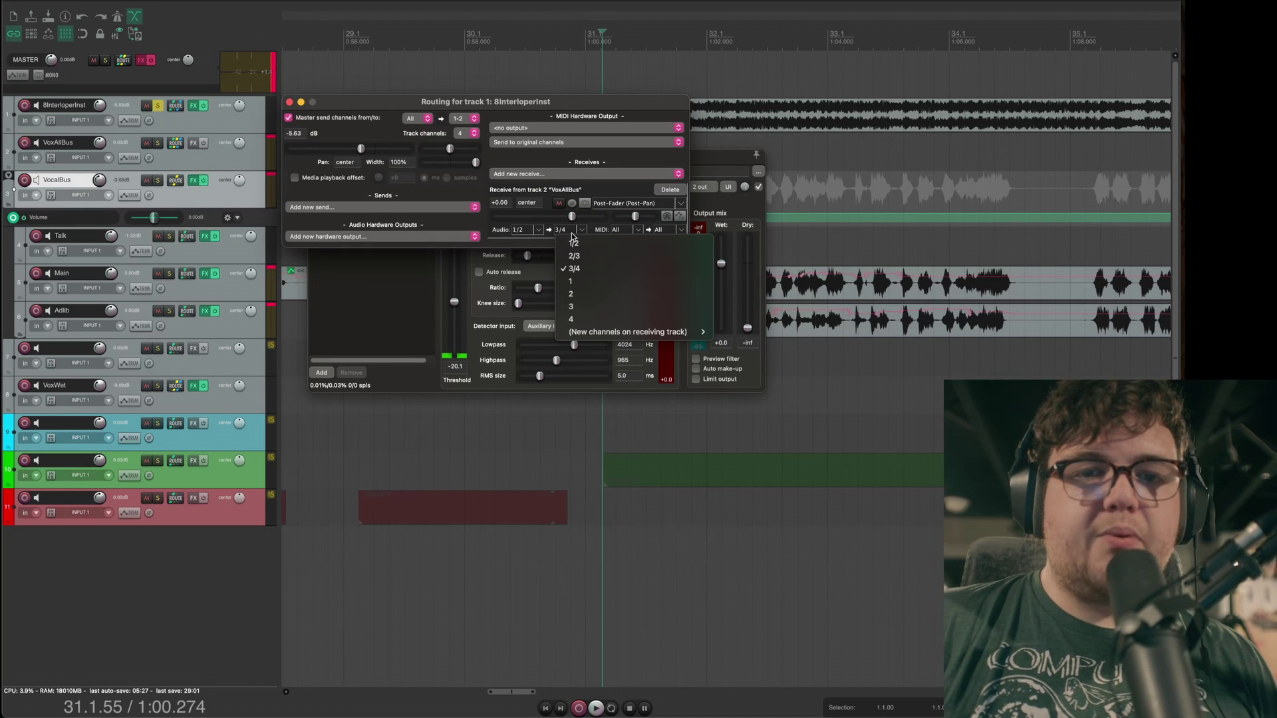
{"action": "left_click", "coordinate": [573, 243]}
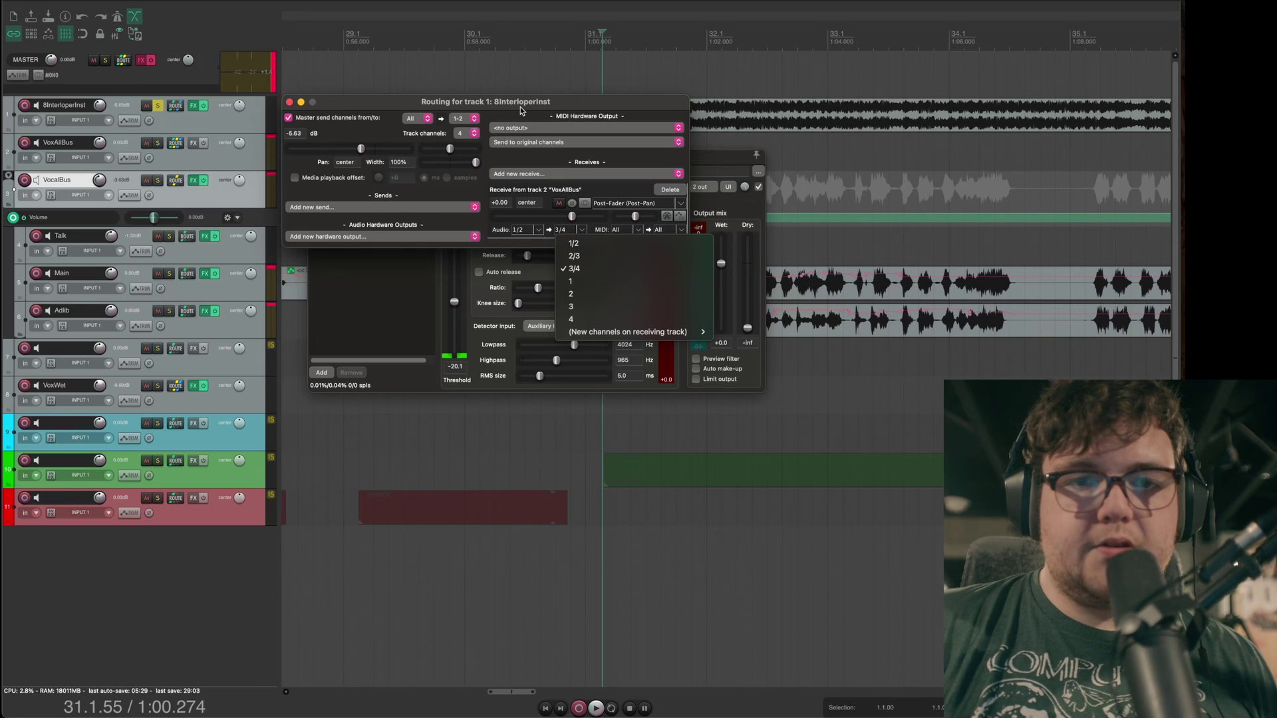
{"action": "key", "text": "Escape"}
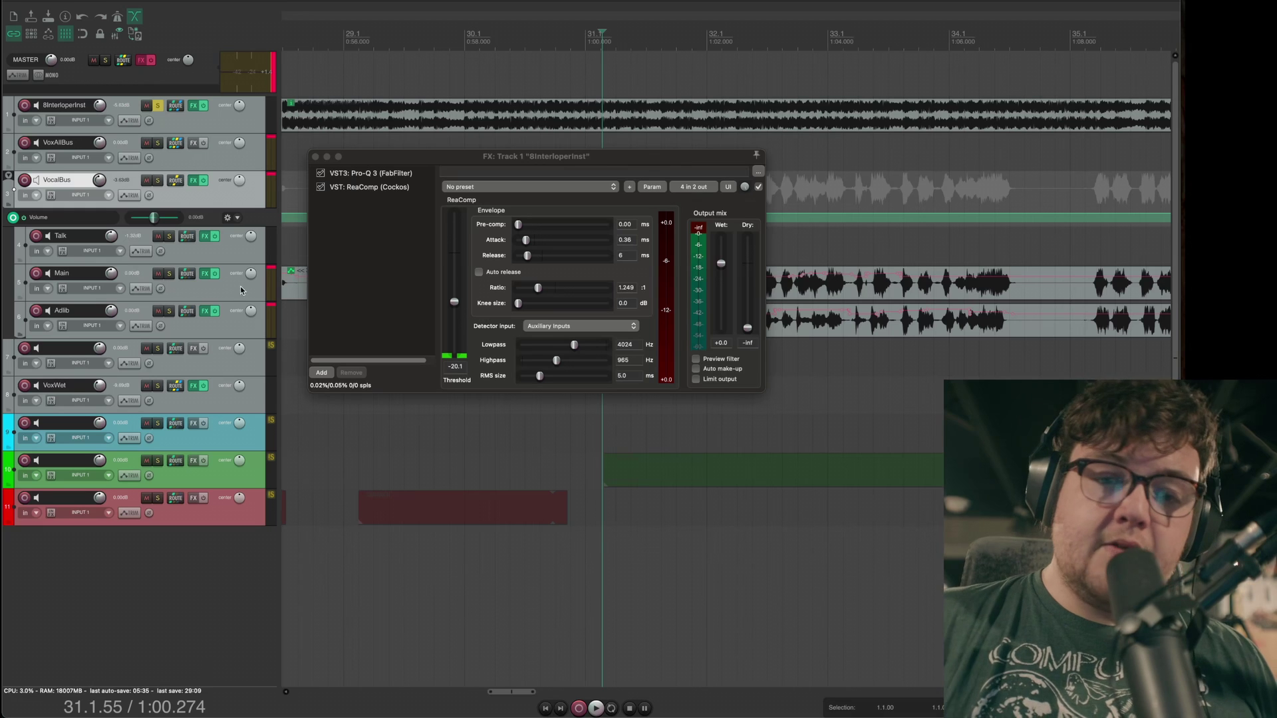
Step: Check ReaComp's detector input, place the edit cursor at 31.1.45, and play the soloed BInterloperInst from there
{"action": "left_click", "coordinate": [561, 326]}
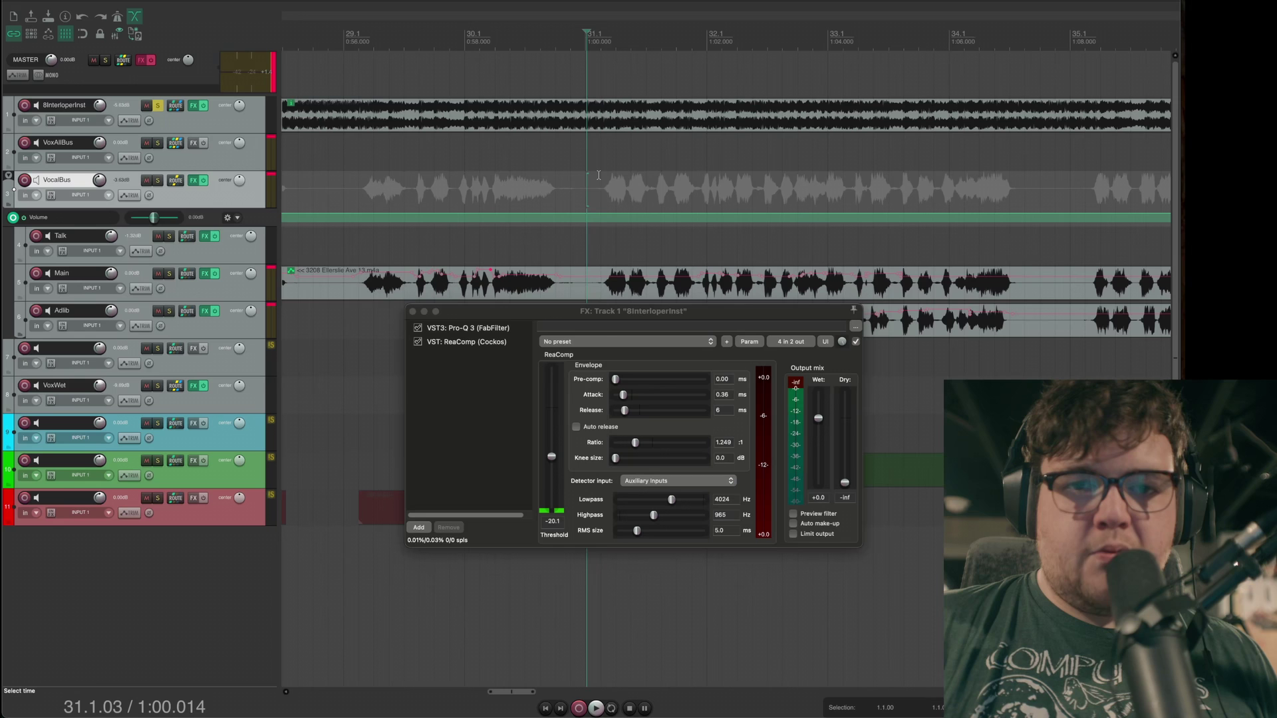
{"action": "left_click", "coordinate": [598, 175]}
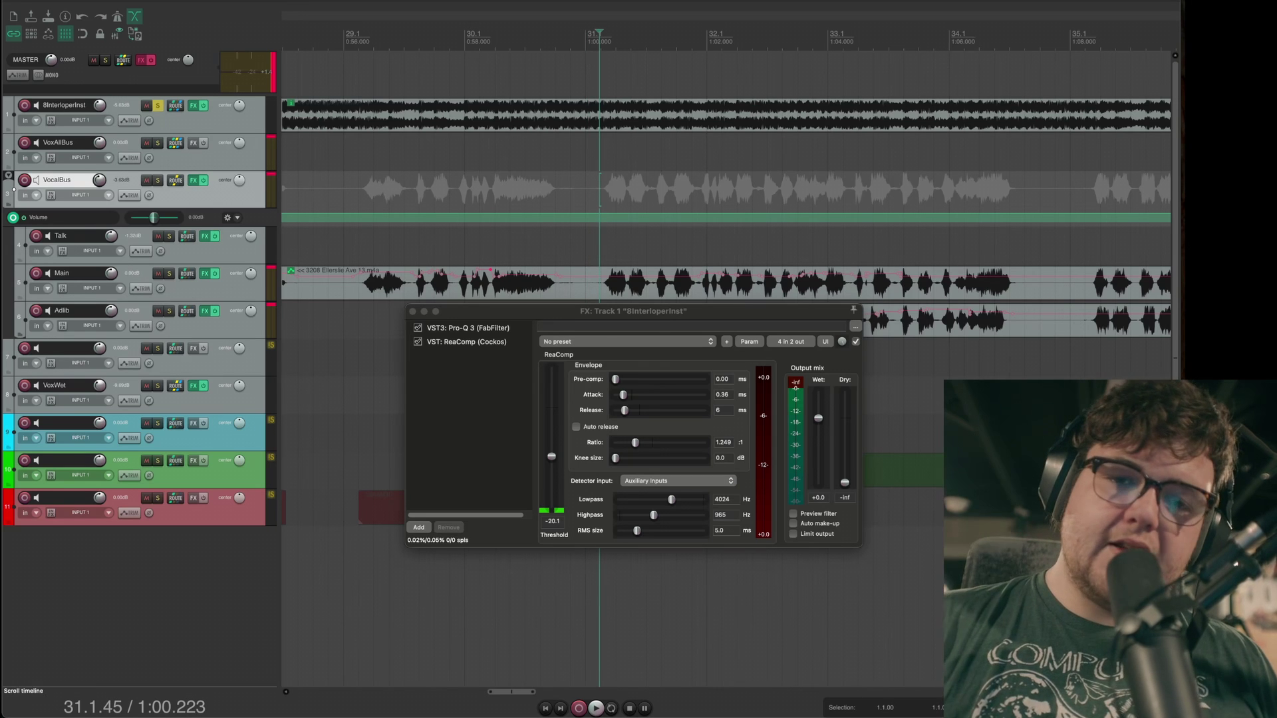
{"action": "key", "text": "space"}
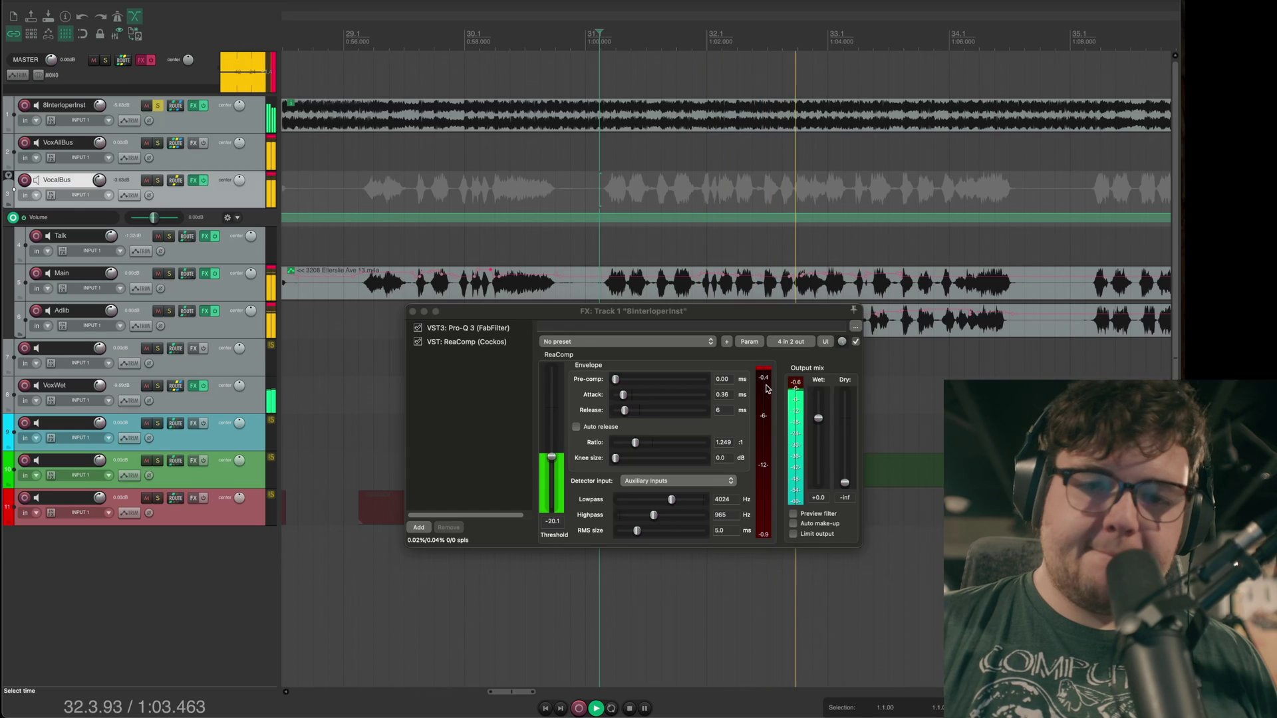
{"action": "key", "text": "space"}
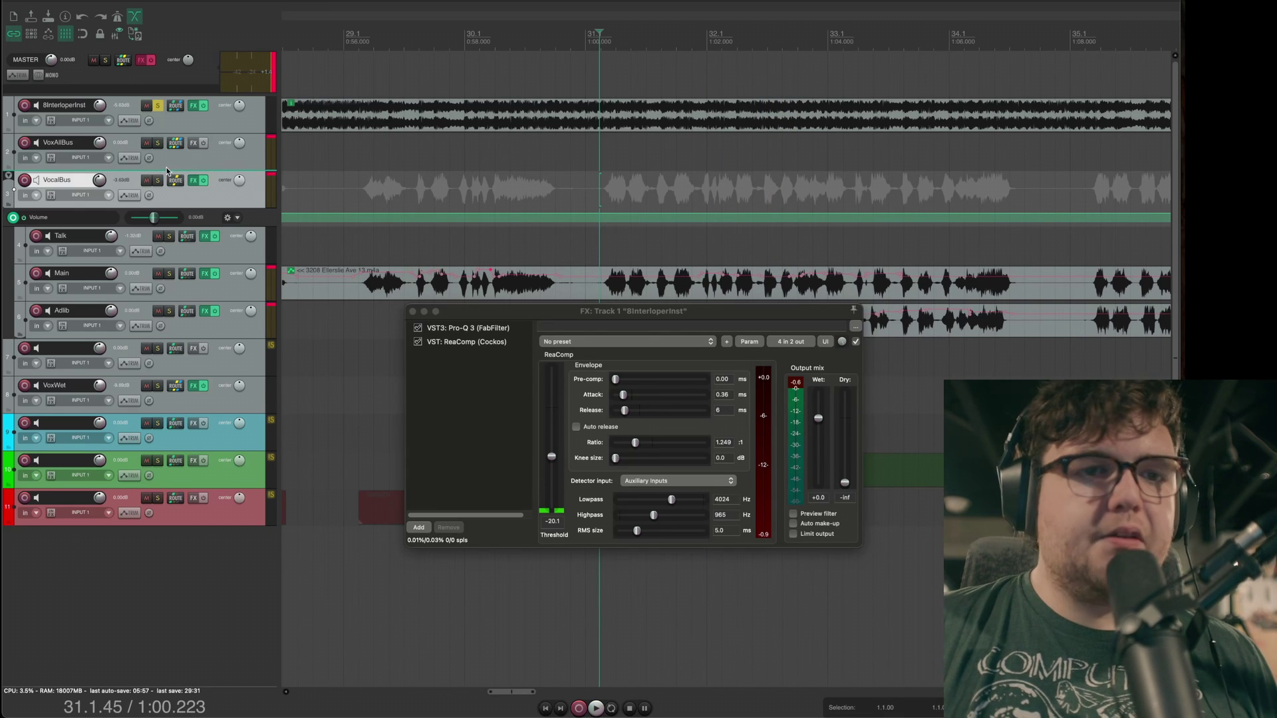
Step: Clear BInterloperInst's solo and play the full mix from 31.1.45 while watching its ReaComp
{"action": "left_click", "coordinate": [158, 106]}
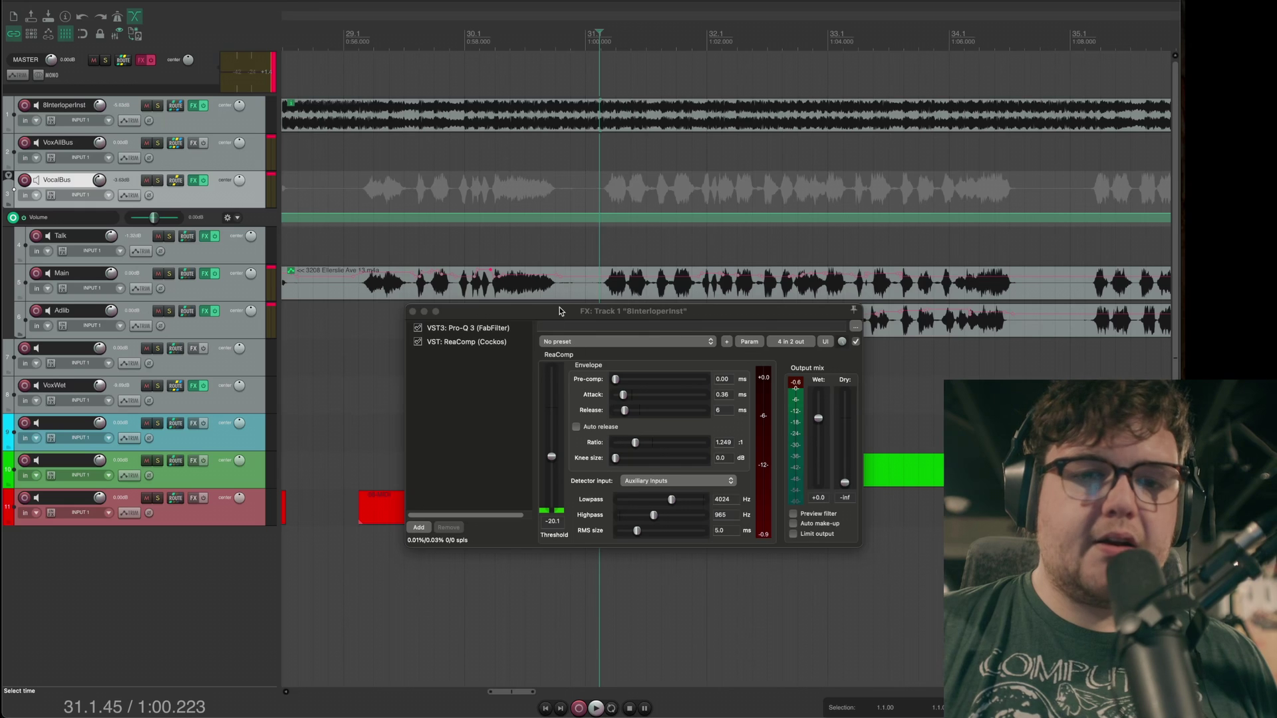
{"action": "left_click_drag", "start_coordinate": [560, 311], "coordinate": [551, 349]}
{"action": "key", "text": "space"}
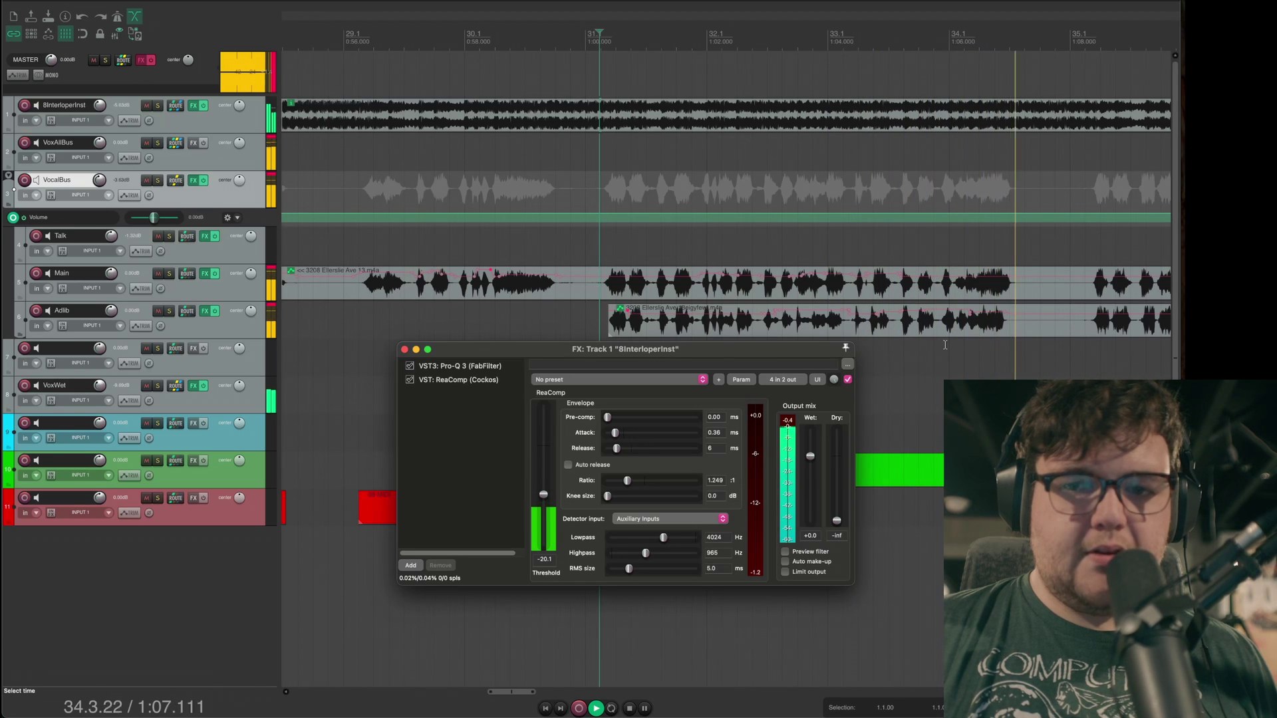
{"action": "scroll", "coordinate": [1135, 334], "scroll_direction": "down", "scroll_amount": 5}
{"action": "scroll", "coordinate": [1132, 333], "scroll_direction": "up", "scroll_amount": 8}
{"action": "scroll", "coordinate": [1132, 332], "scroll_direction": "down", "scroll_amount": 4}
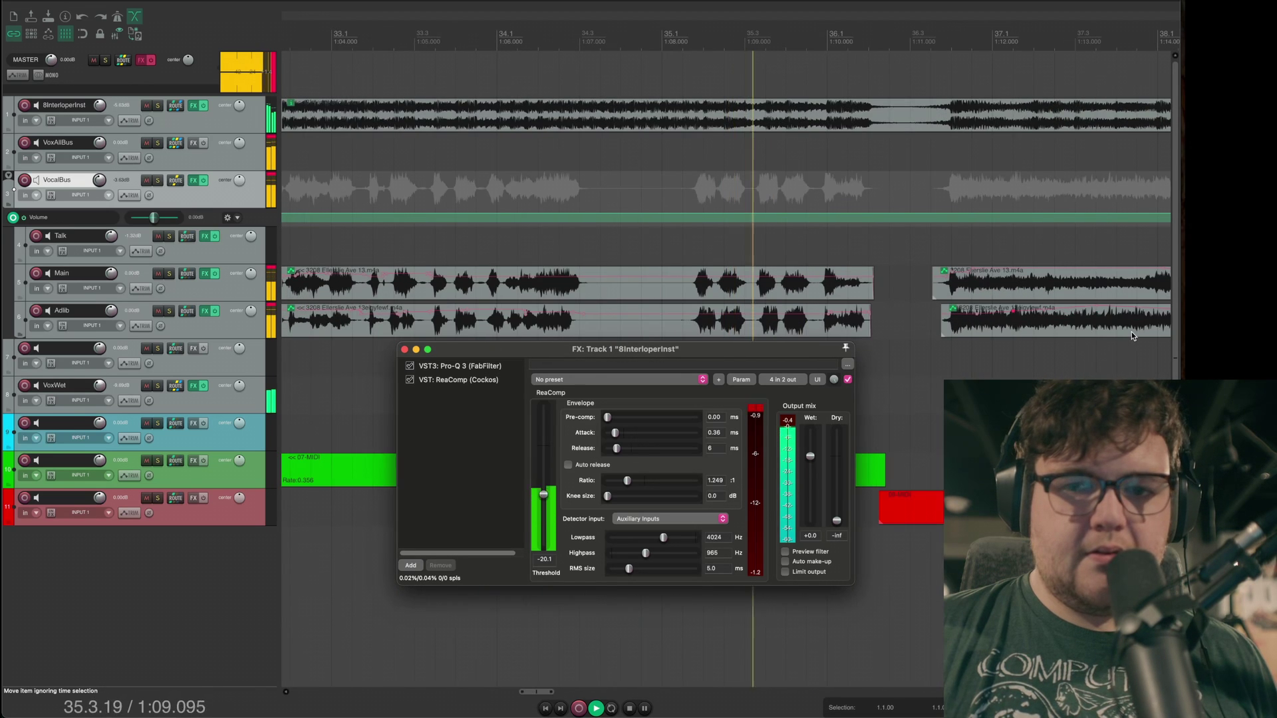
{"action": "key", "text": "space"}
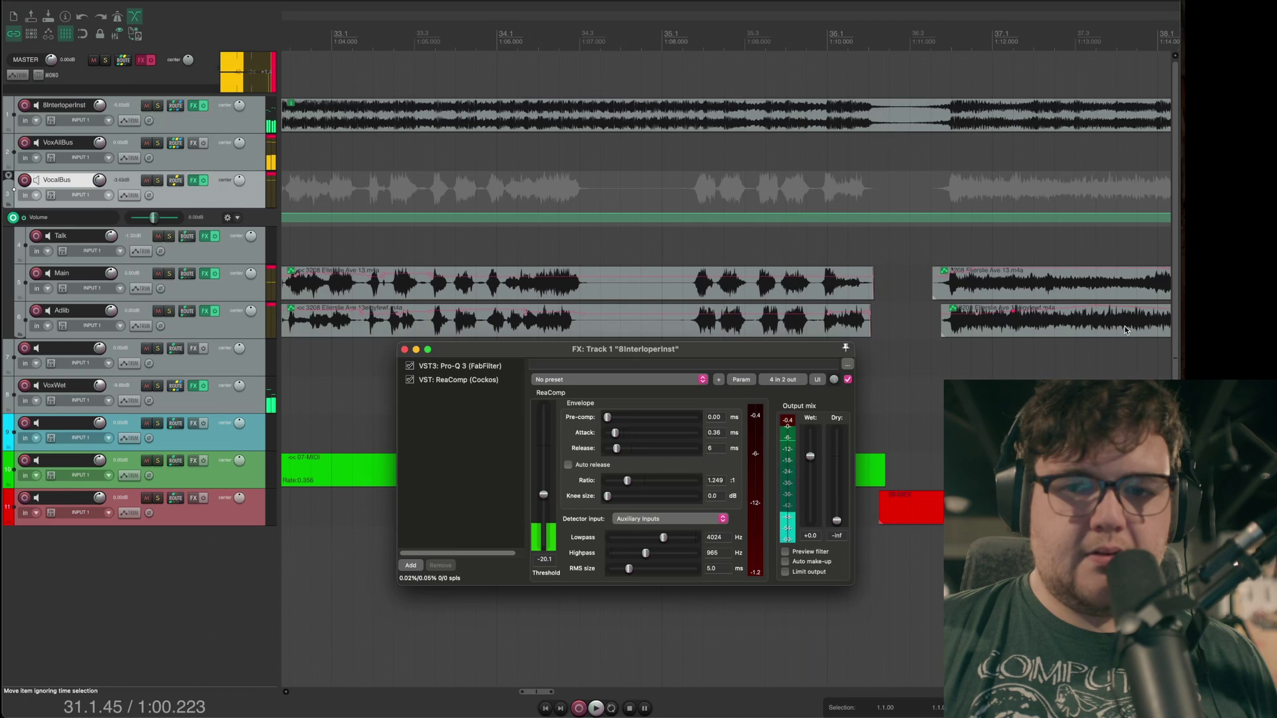
Step: Enable the master track's FX chain, show its ReaXcomp, and close BInterloperInst's FX window
{"action": "scroll", "coordinate": [1125, 330], "scroll_direction": "down", "scroll_amount": 2}
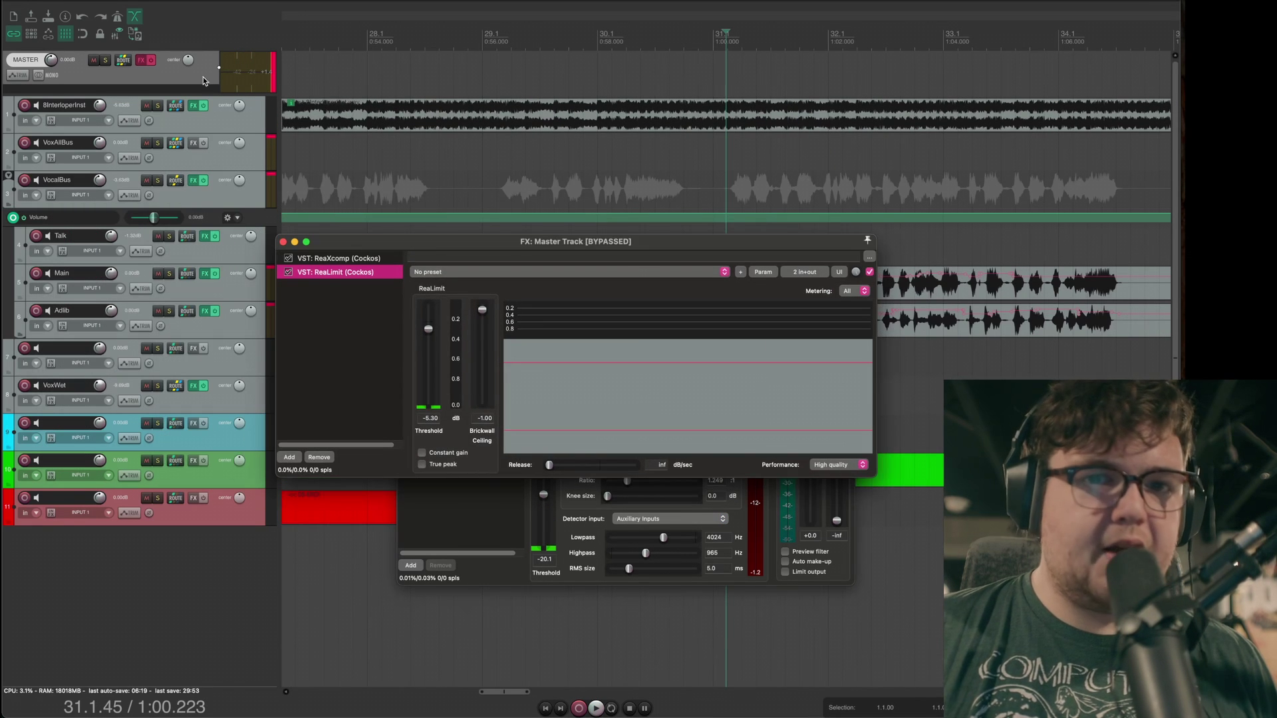
{"action": "left_click", "coordinate": [338, 258]}
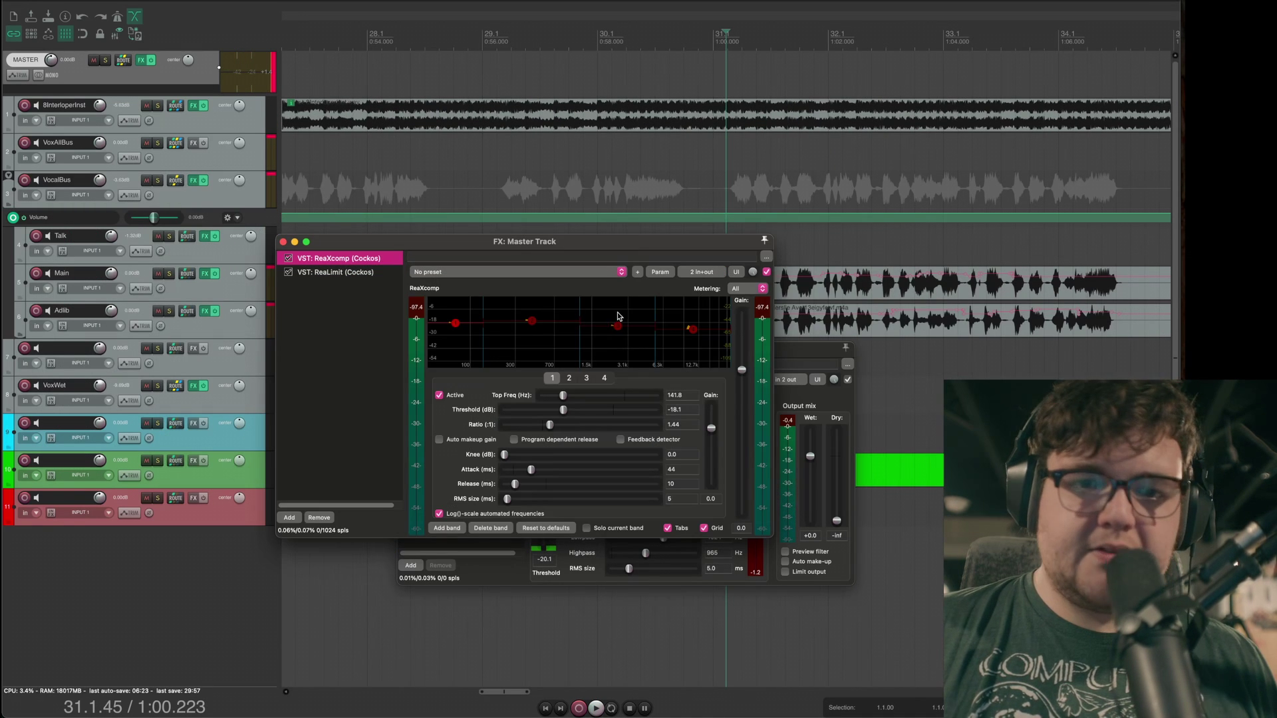
{"action": "left_click", "coordinate": [836, 366]}
{"action": "key", "text": "Escape"}
{"action": "left_click", "coordinate": [447, 326]}
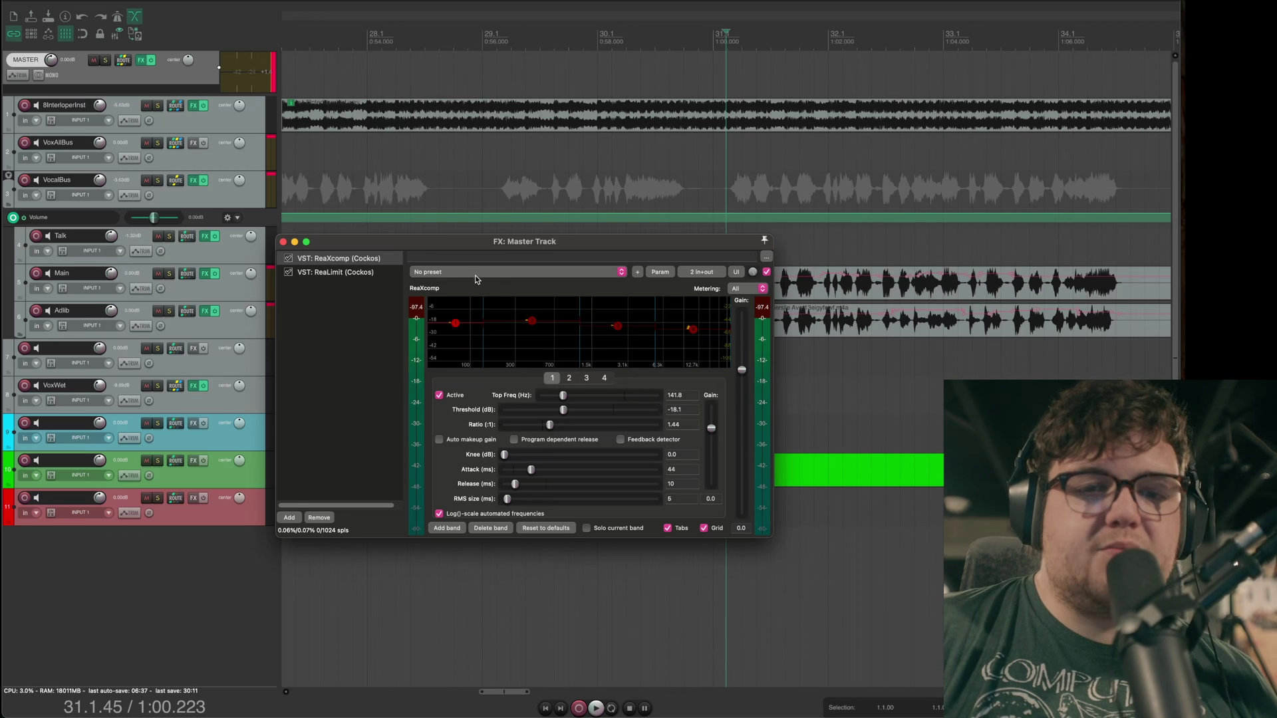
Step: Bypass the master's ReaLimit and play the full mix from 31.1.45 through ReaXcomp alone
{"action": "left_click", "coordinate": [288, 272]}
{"action": "left_click", "coordinate": [179, 72]}
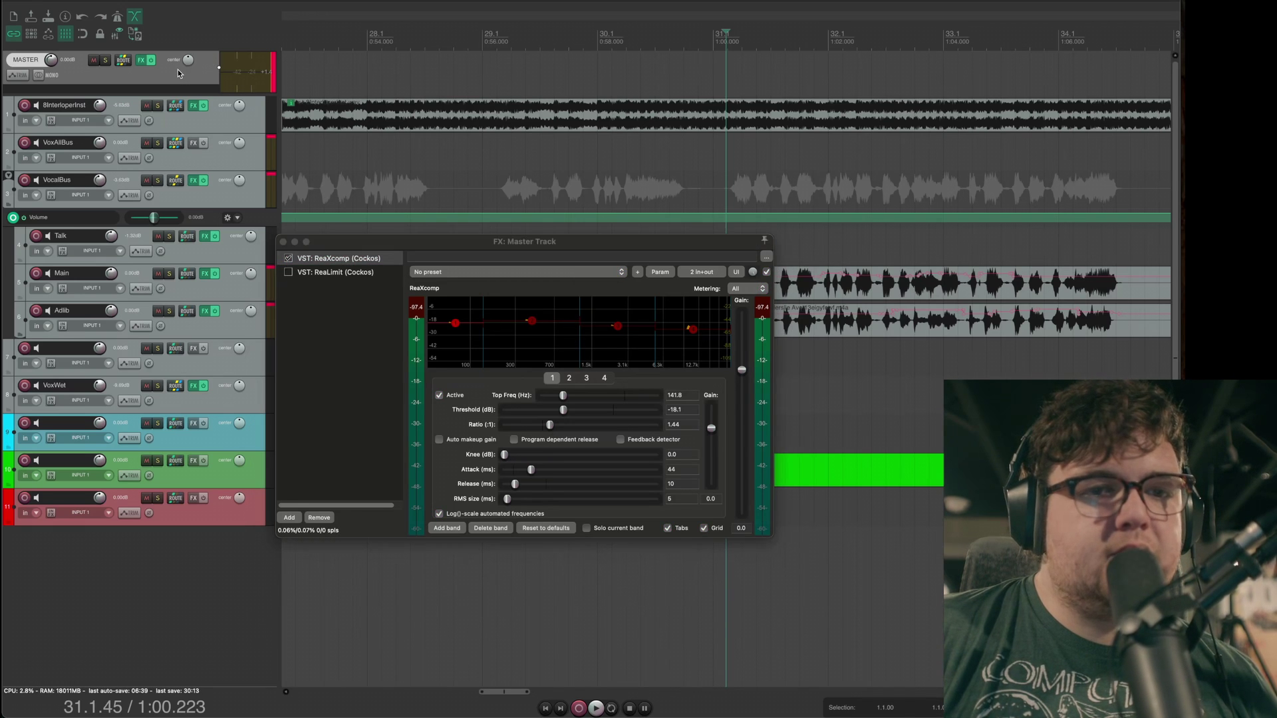
{"action": "key", "text": "space"}
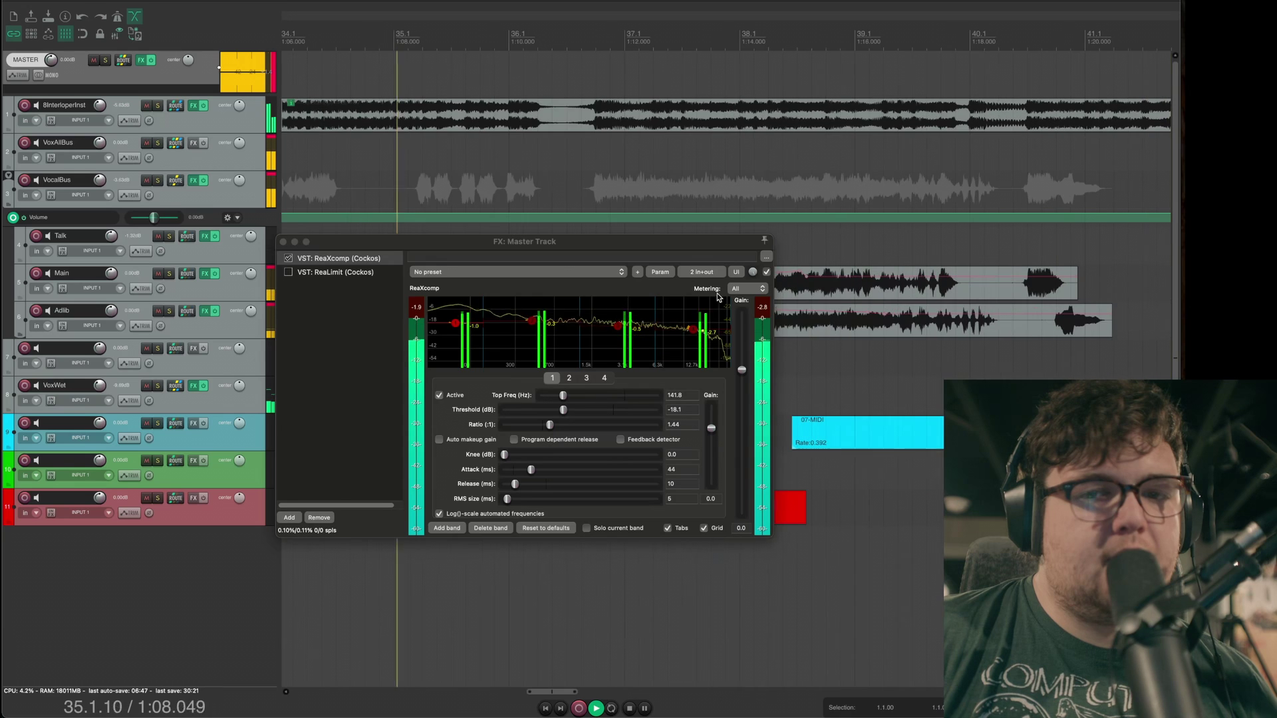
{"action": "key", "text": "space"}
Step: Examine the settings of ReaXcomp's bands 1 to 4 on the master track
{"action": "left_click", "coordinate": [615, 364]}
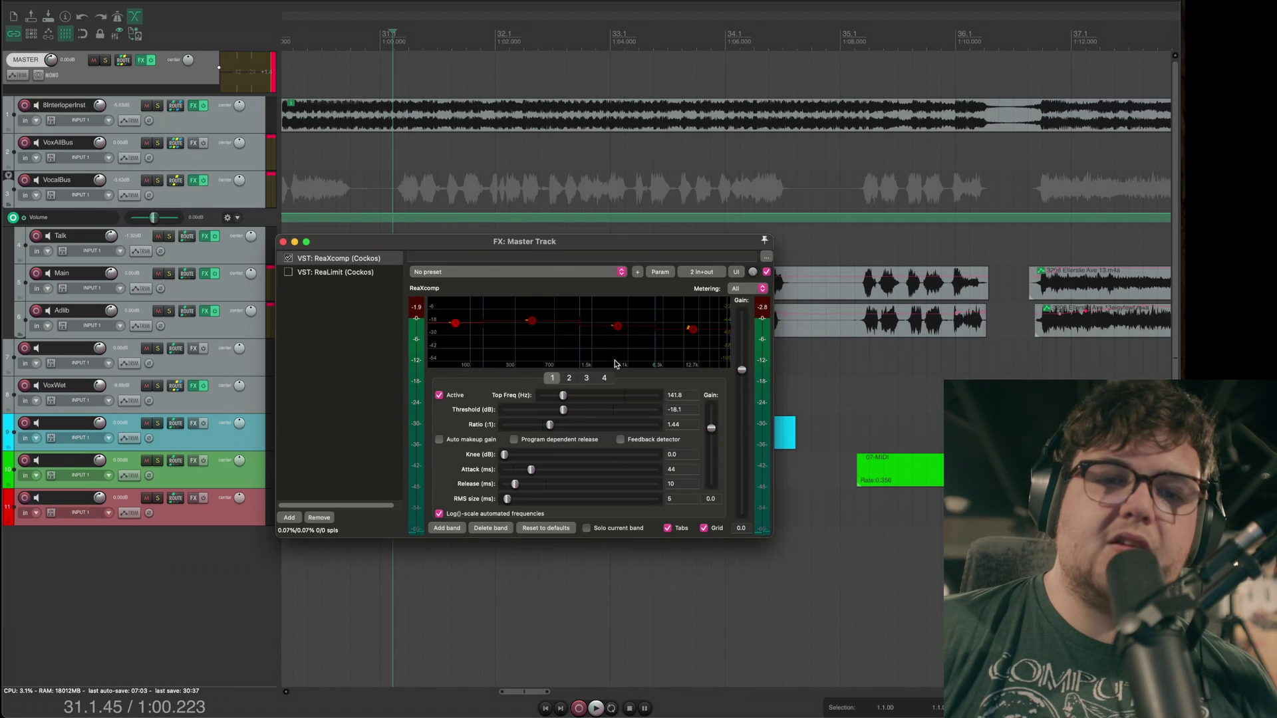
{"action": "left_click", "coordinate": [455, 326]}
{"action": "left_click", "coordinate": [532, 322]}
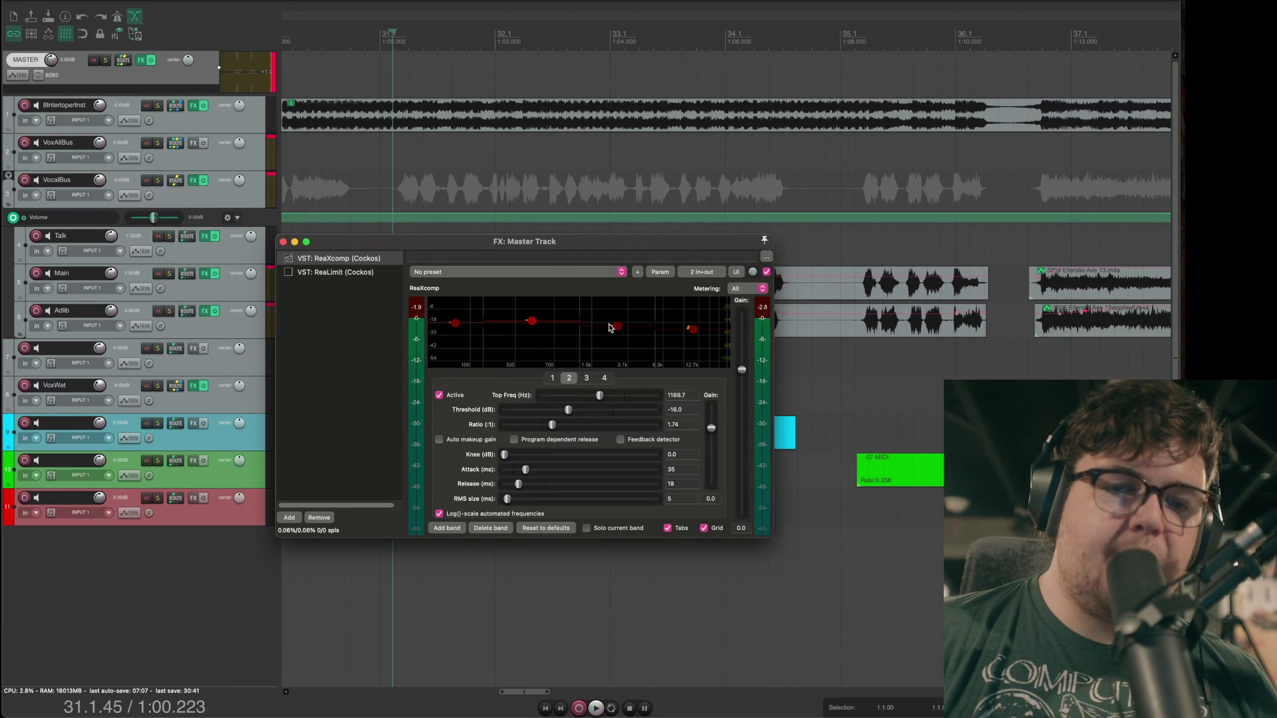
{"action": "left_click", "coordinate": [615, 325]}
{"action": "left_click", "coordinate": [692, 329]}
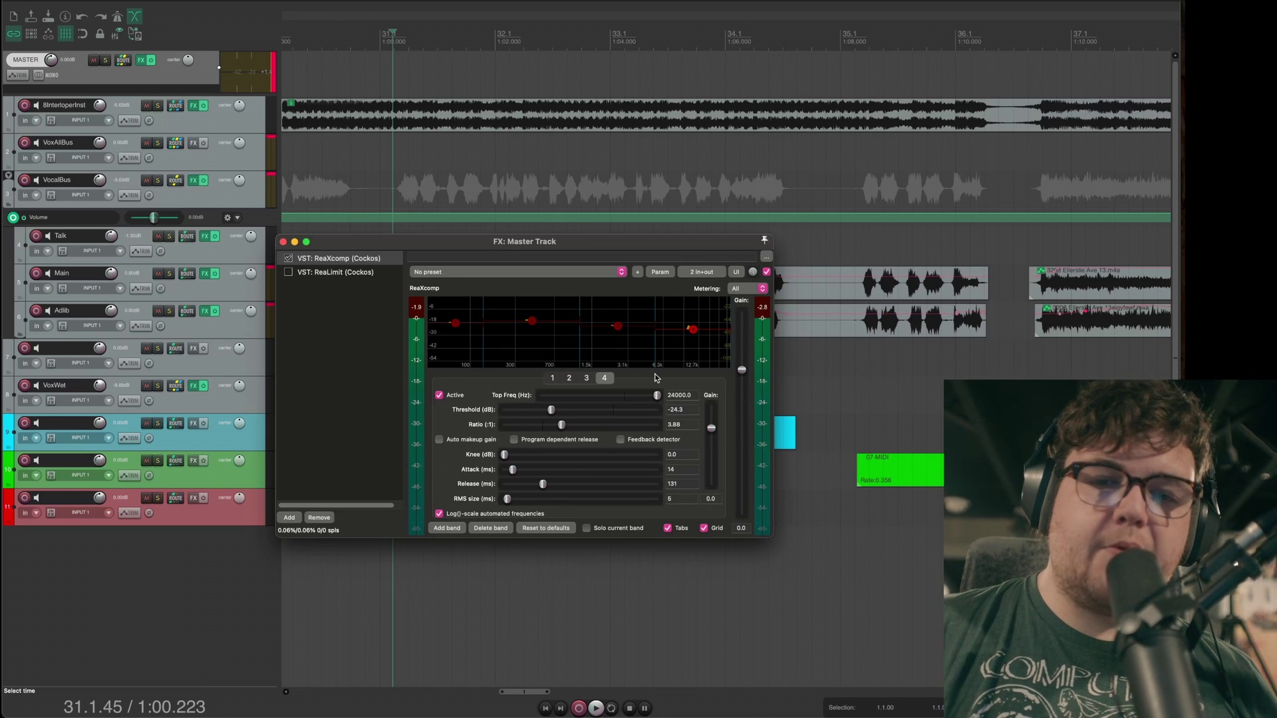
Step: Move the master FX window clear of the track controls, re-enable ReaLimit, and show its settings
{"action": "left_click", "coordinate": [729, 220]}
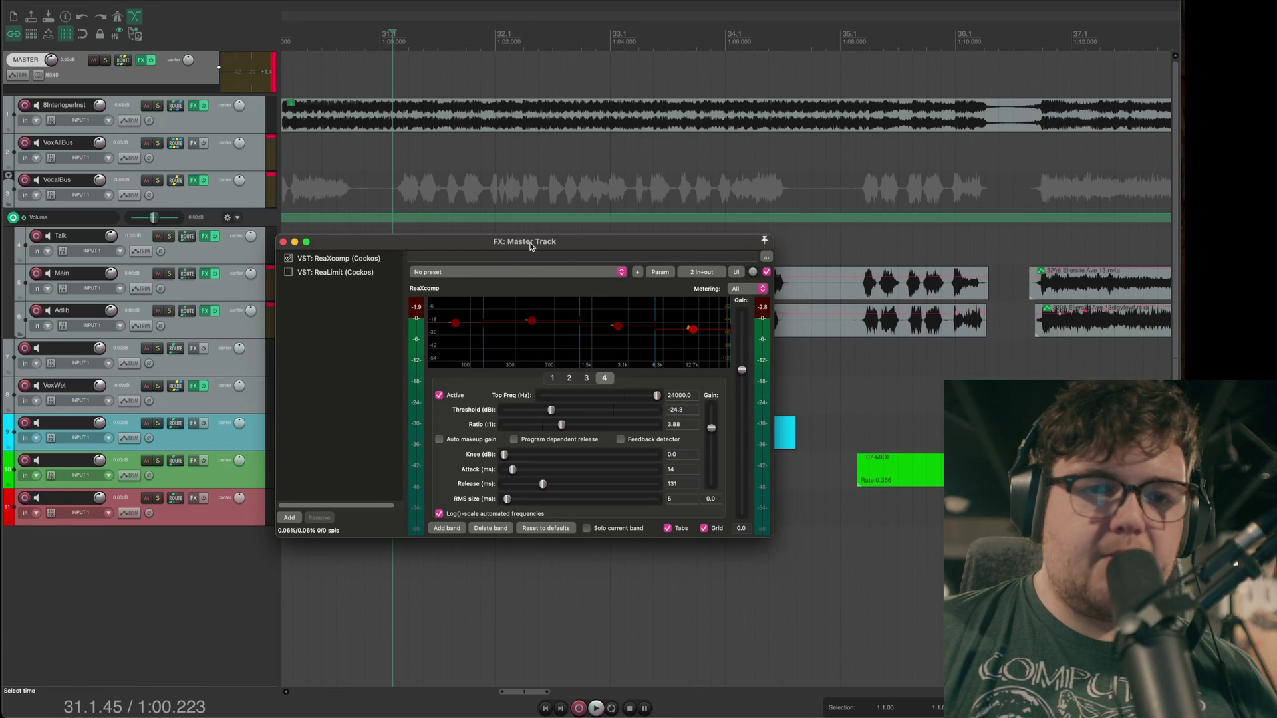
{"action": "left_click_drag", "start_coordinate": [531, 246], "coordinate": [713, 217]}
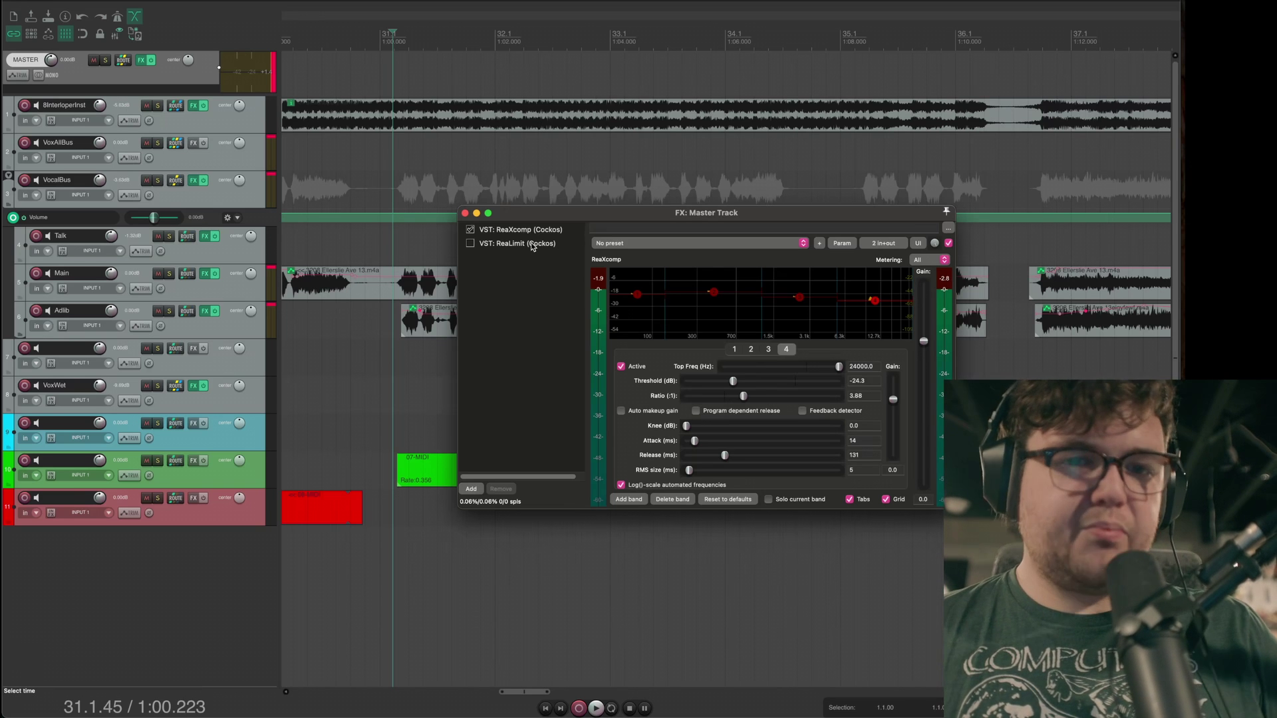
{"action": "left_click_drag", "start_coordinate": [531, 242], "coordinate": [476, 211]}
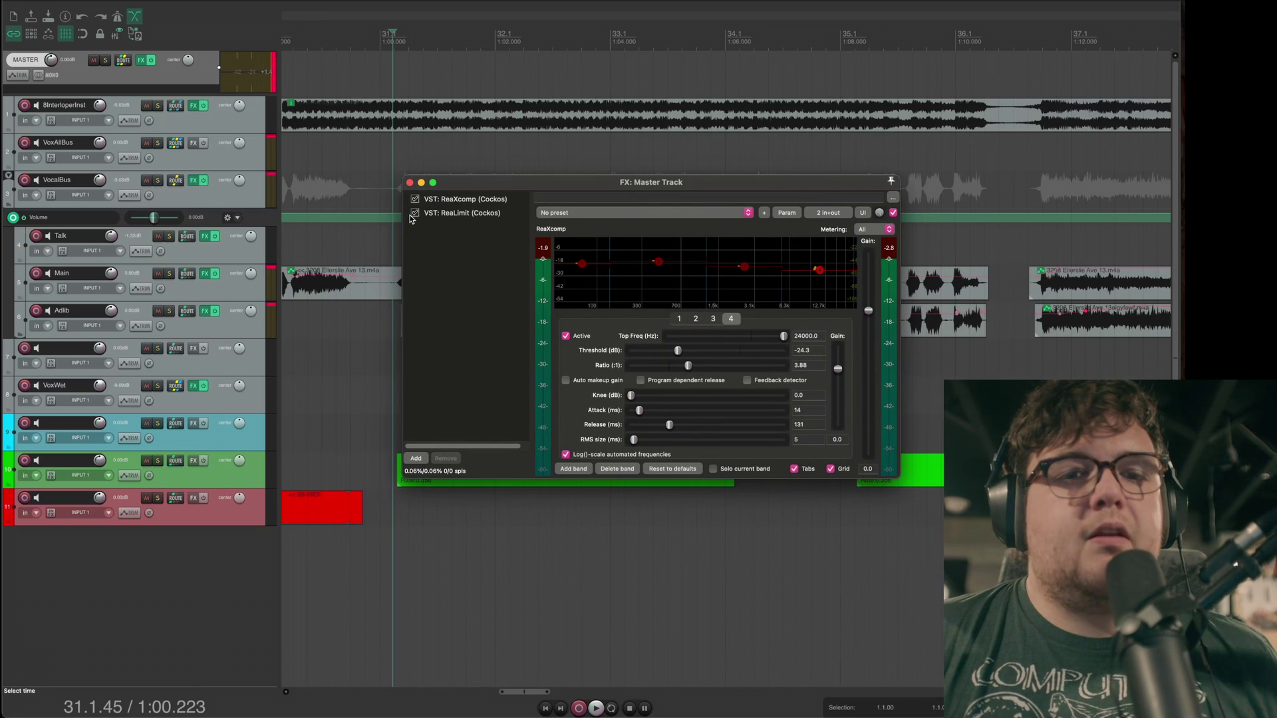
{"action": "left_click", "coordinate": [461, 213]}
Step: Play the full mix from 31.1.45 through the master's ReaXcomp and ReaLimit
{"action": "left_click", "coordinate": [212, 115]}
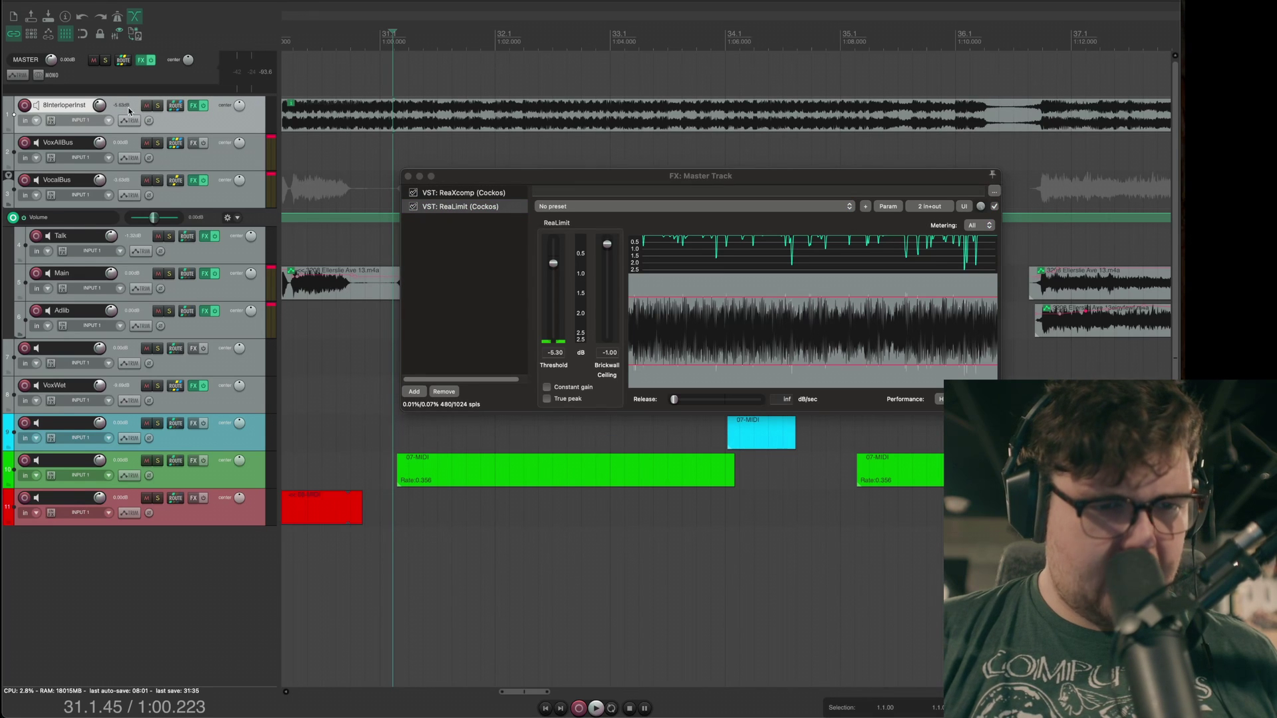
{"action": "left_click", "coordinate": [484, 337]}
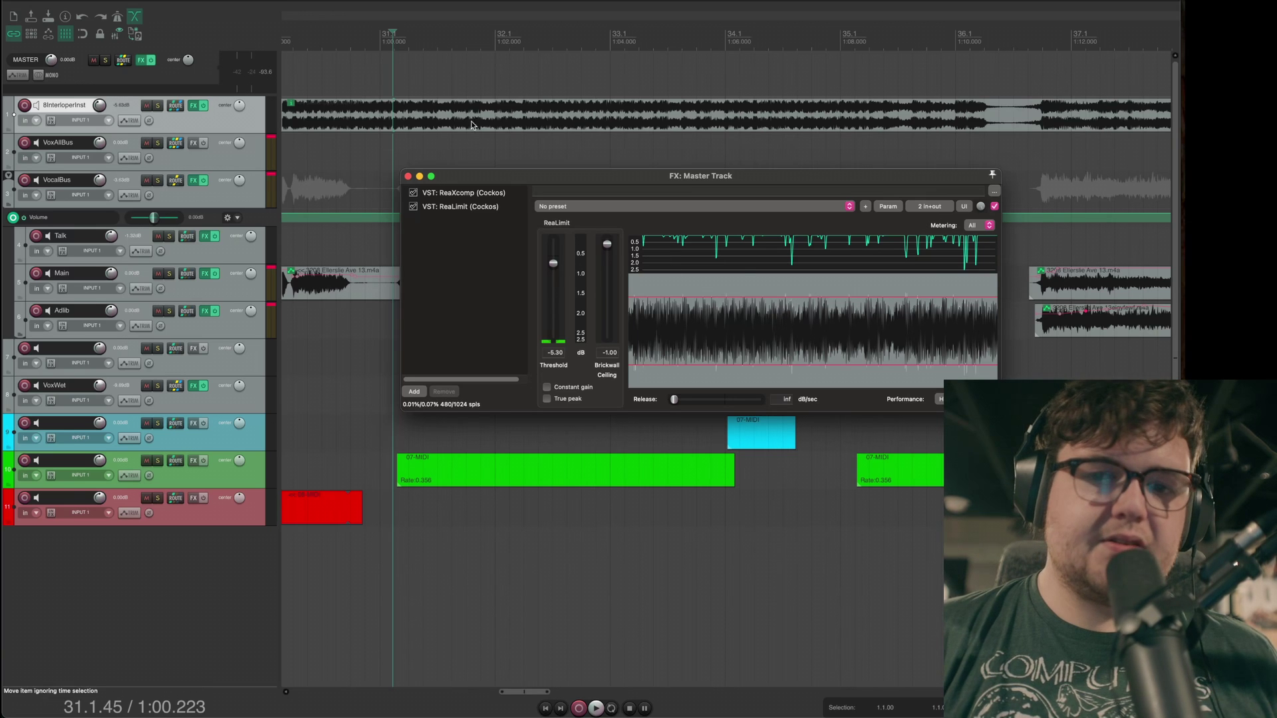
{"action": "key", "text": "space"}
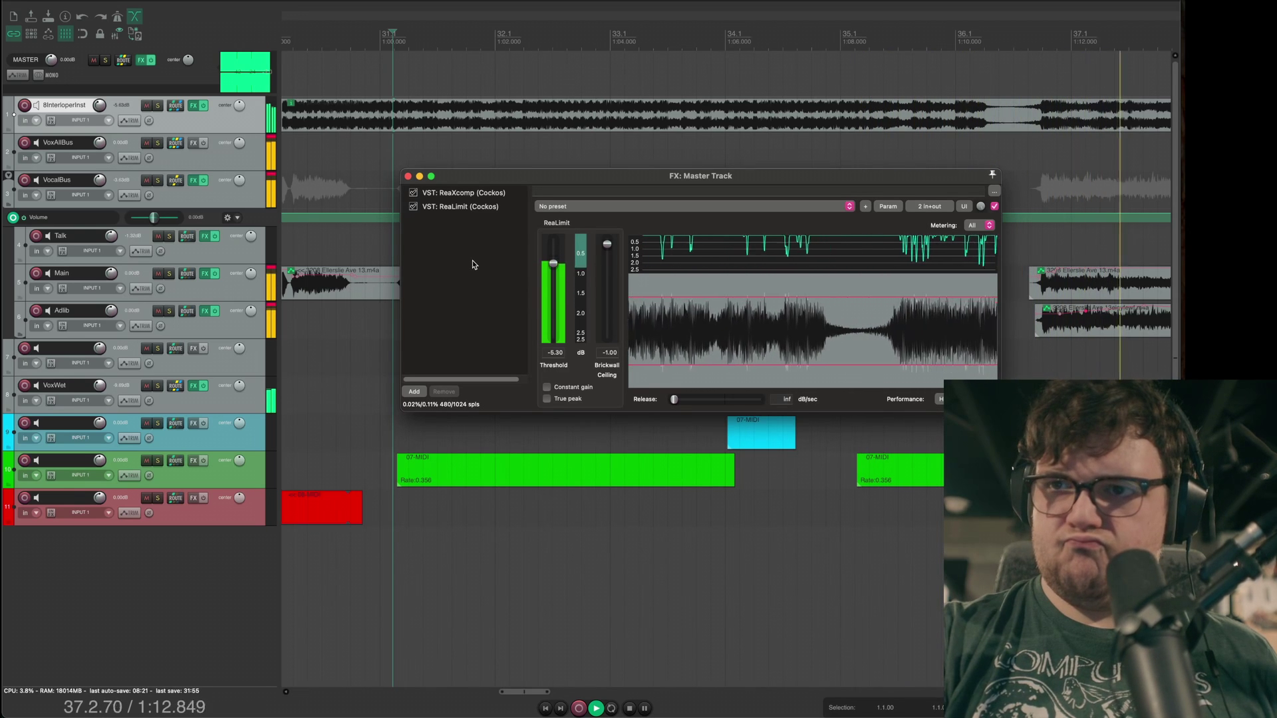
{"action": "key", "text": "space"}
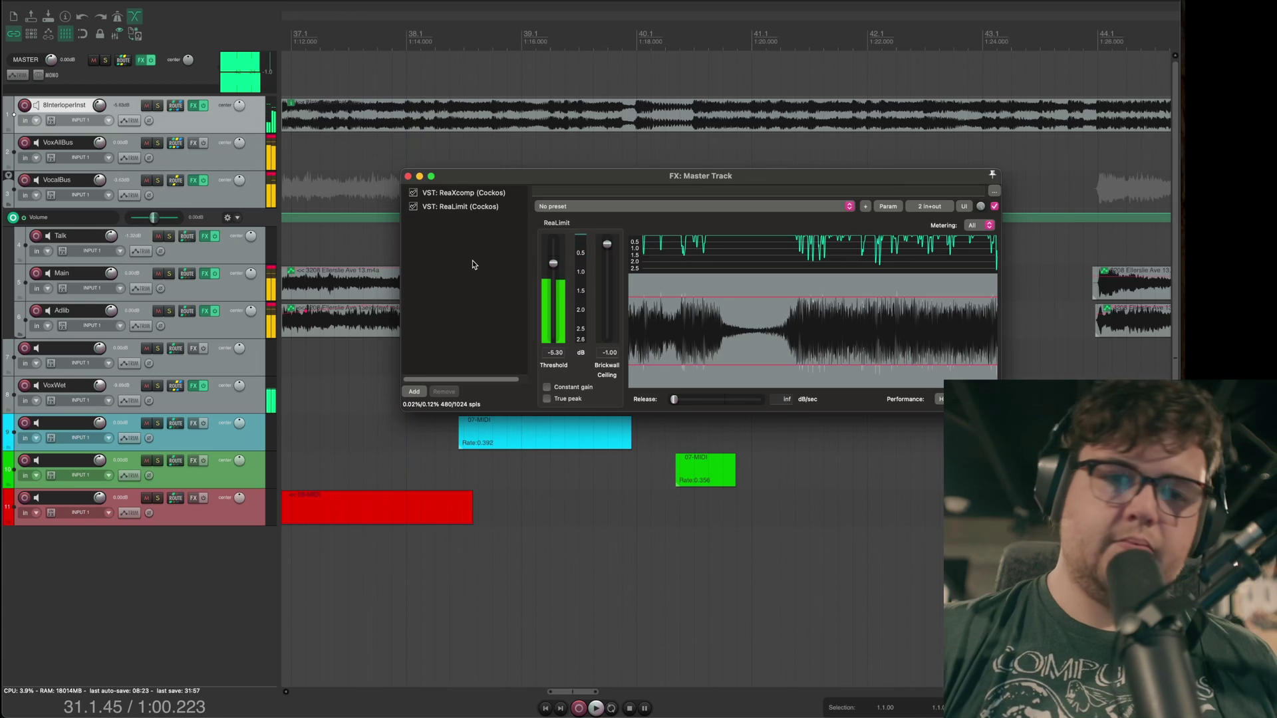
Step: Close the master FX window and select the Adlib item beginning at bar 31, with the edit cursor at 32.3.90
{"action": "key", "text": "Escape"}
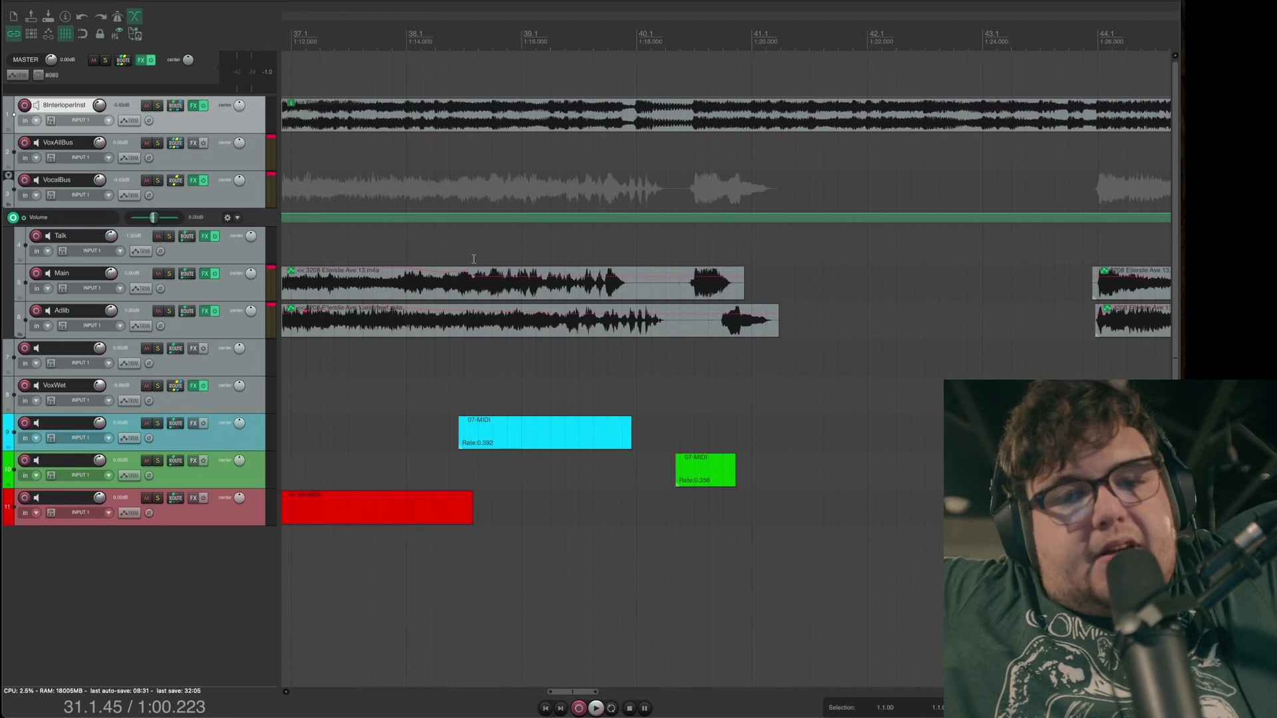
{"action": "scroll", "coordinate": [535, 344], "scroll_direction": "down", "scroll_amount": 8}
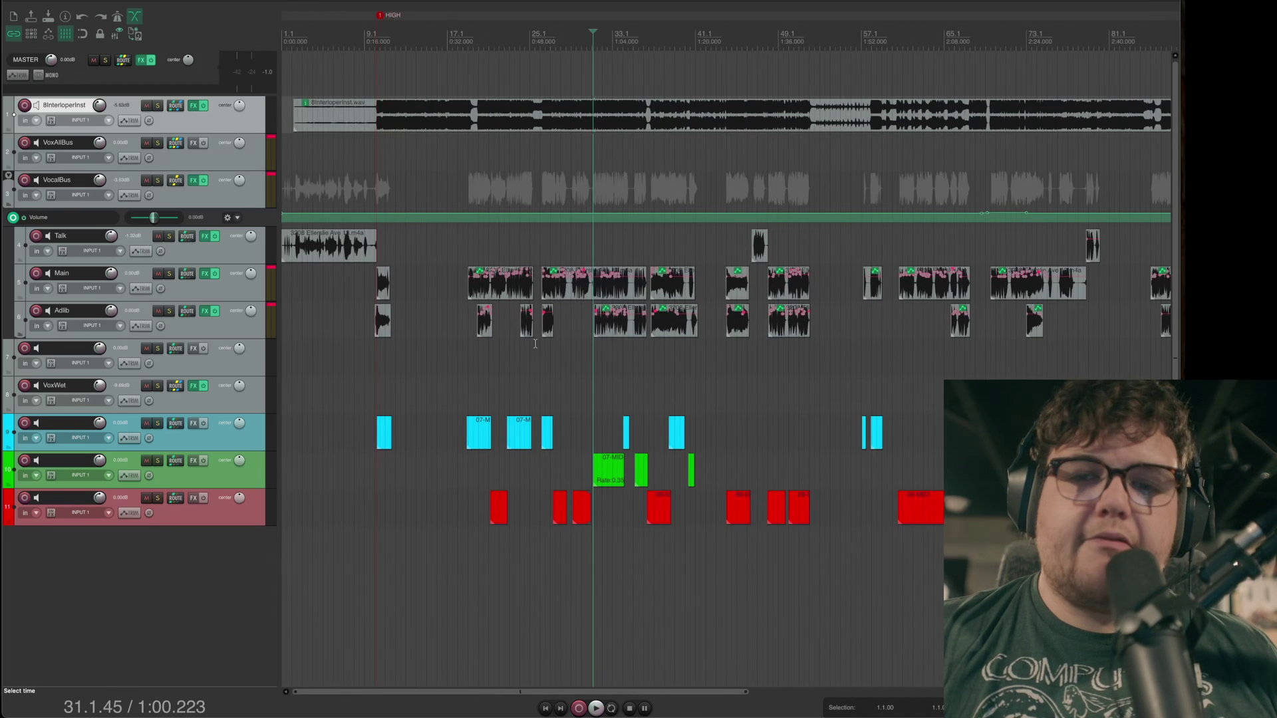
{"action": "scroll", "coordinate": [534, 344], "scroll_direction": "up", "scroll_amount": 8}
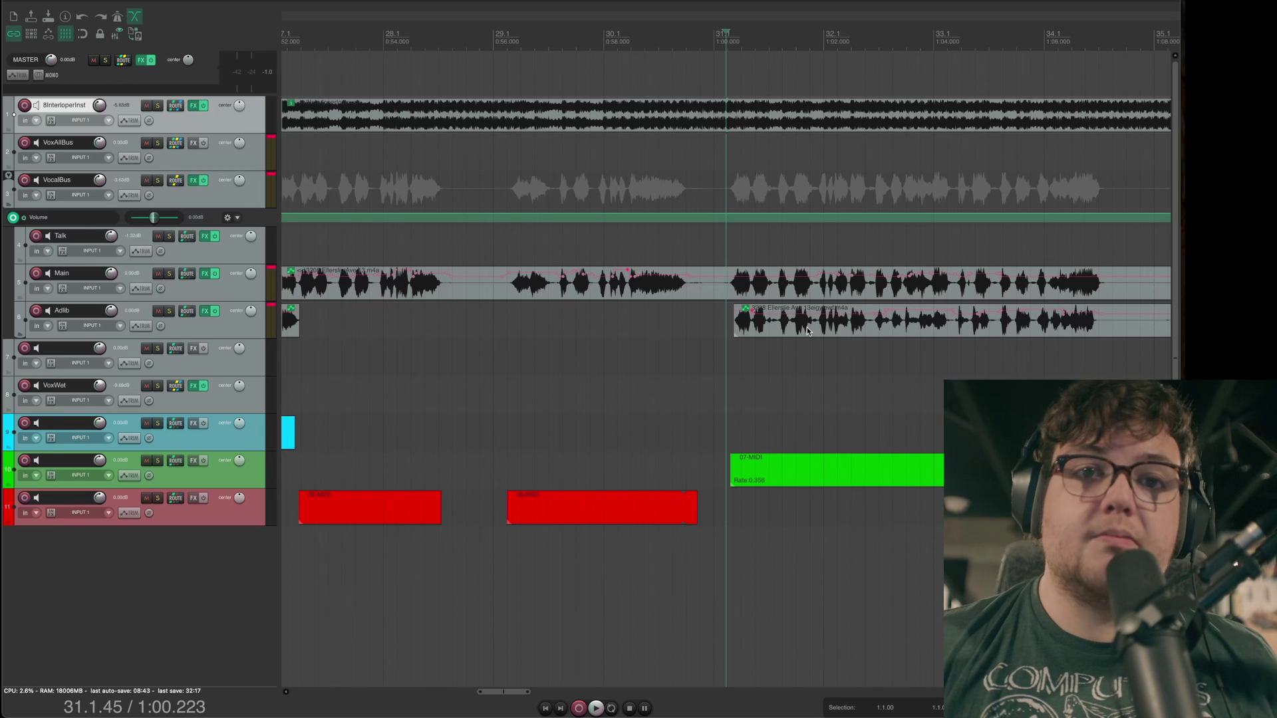
{"action": "left_click", "coordinate": [904, 320]}
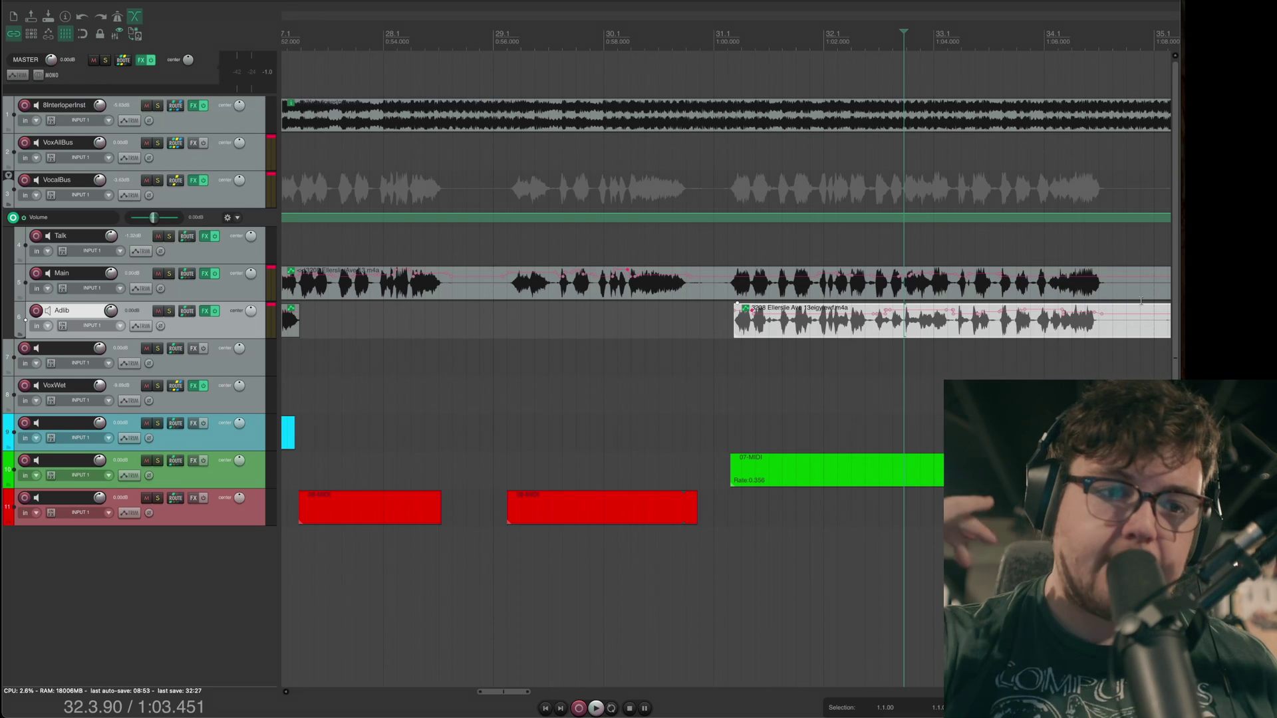
{"action": "scroll", "coordinate": [638, 272], "scroll_direction": "down", "scroll_amount": 6}
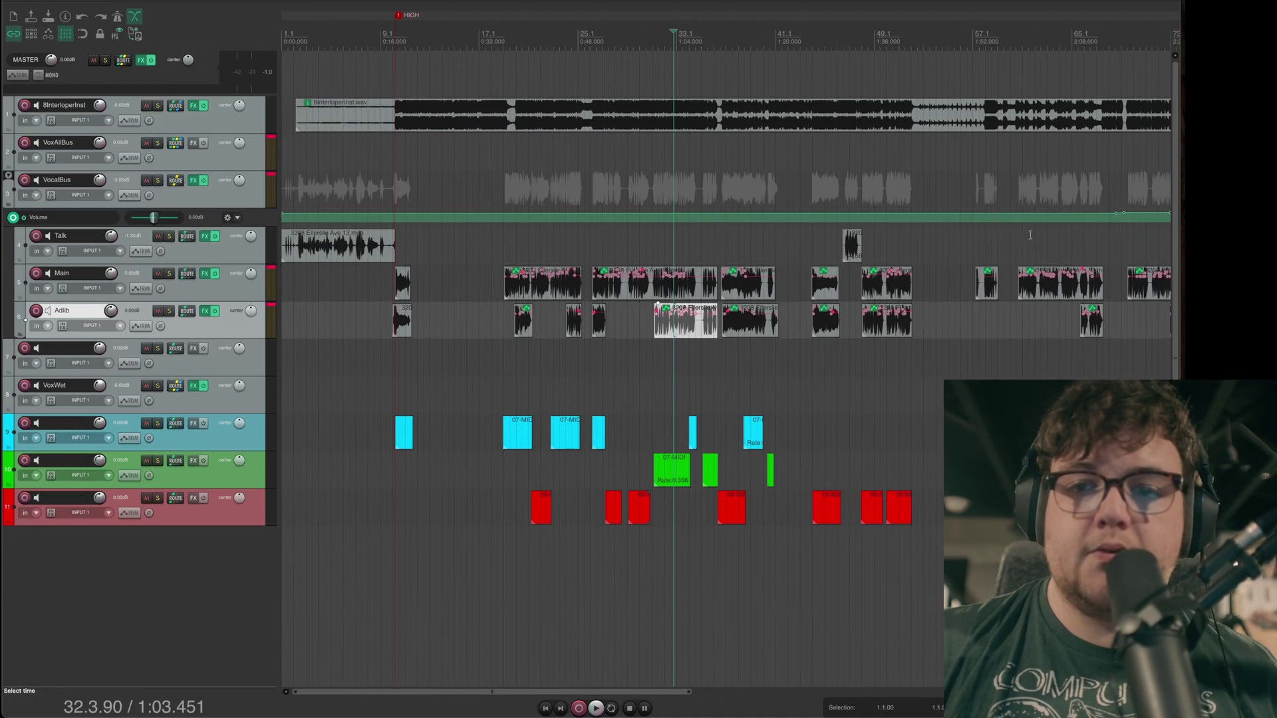
{"action": "scroll", "coordinate": [927, 217], "scroll_direction": "up", "scroll_amount": 3}
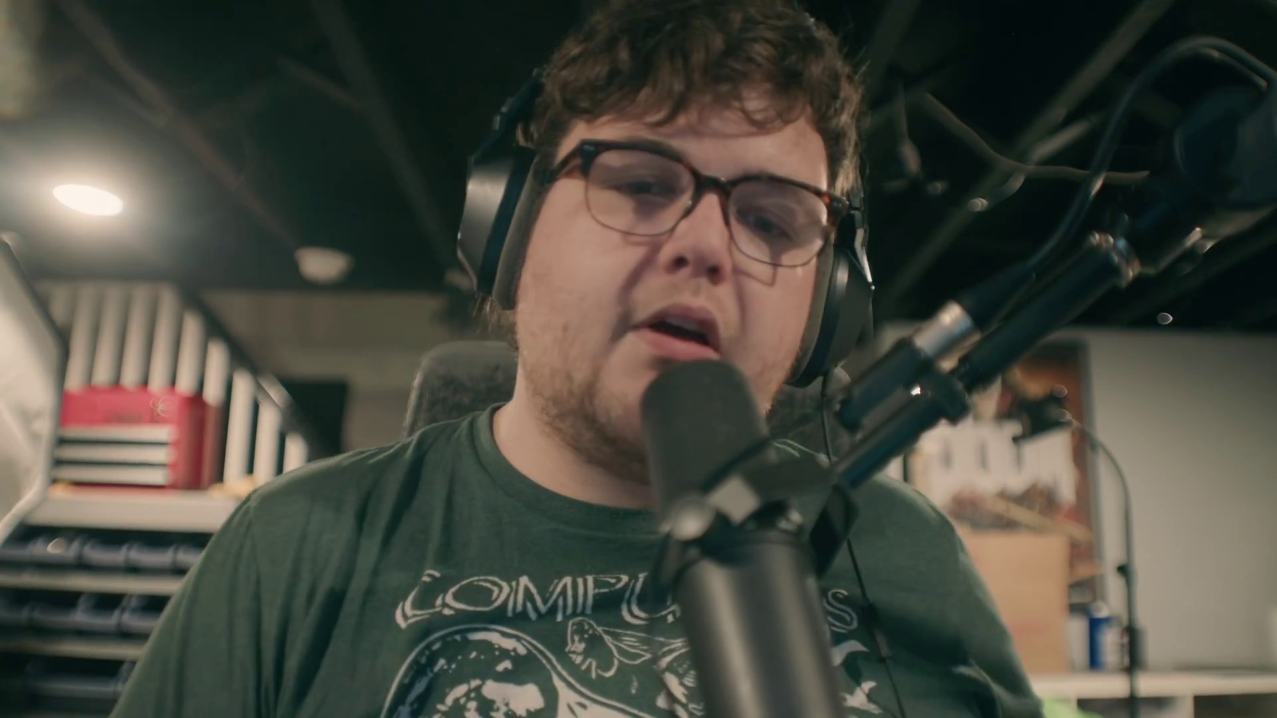